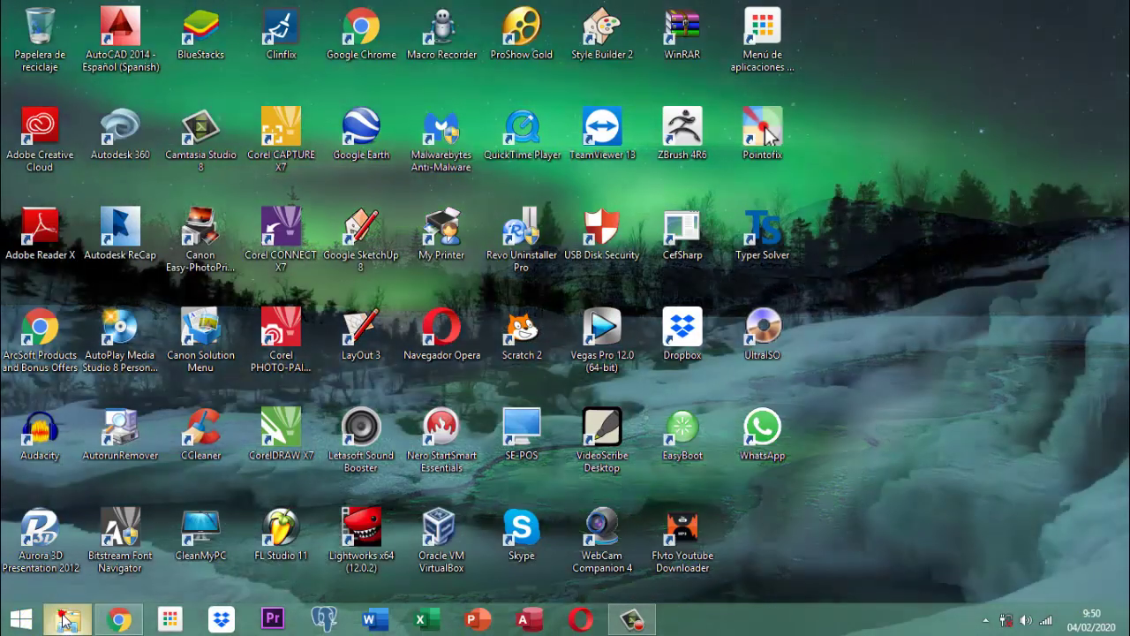
Open the Vet Project Access database from the vet project II folder in documentos 2019 on DATA (D:)
left_click(66, 619)
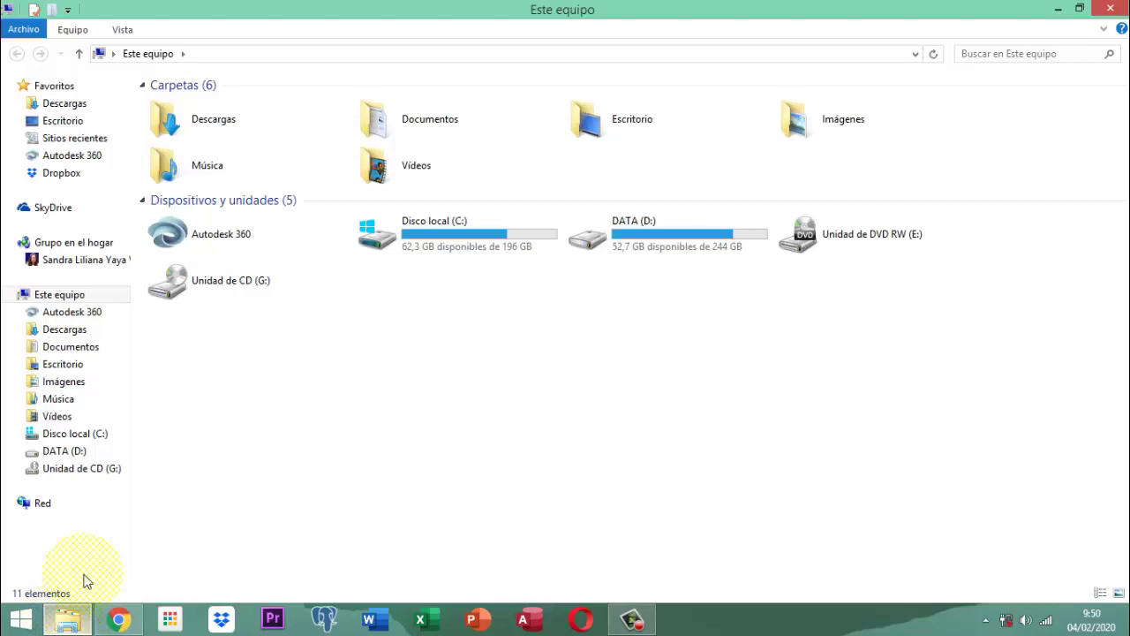
left_click(686, 235)
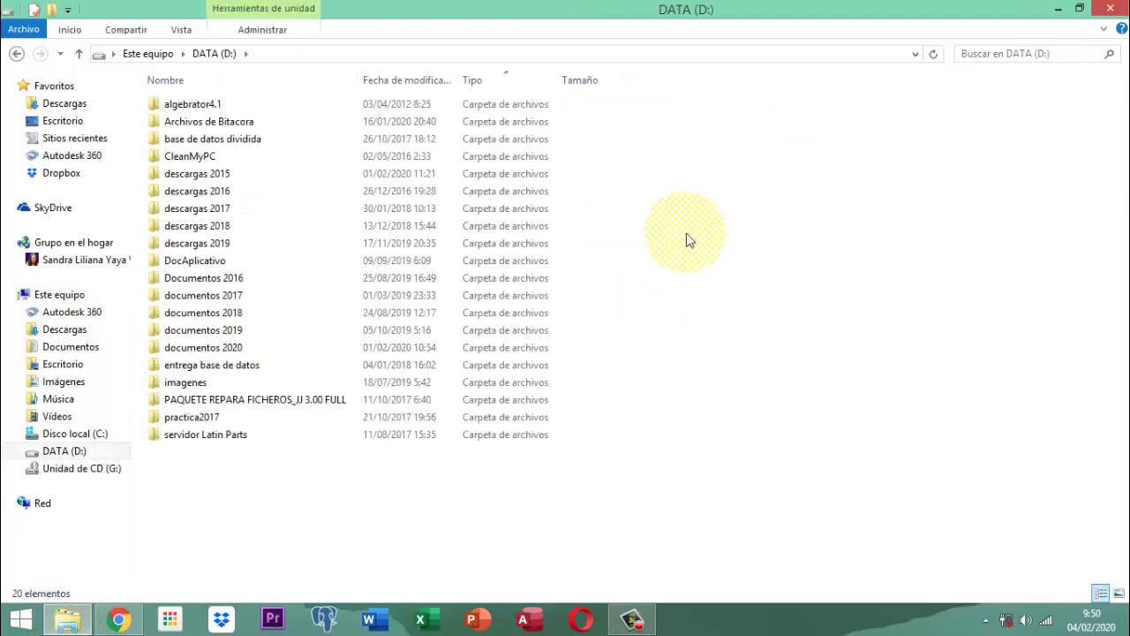
double_click(247, 334)
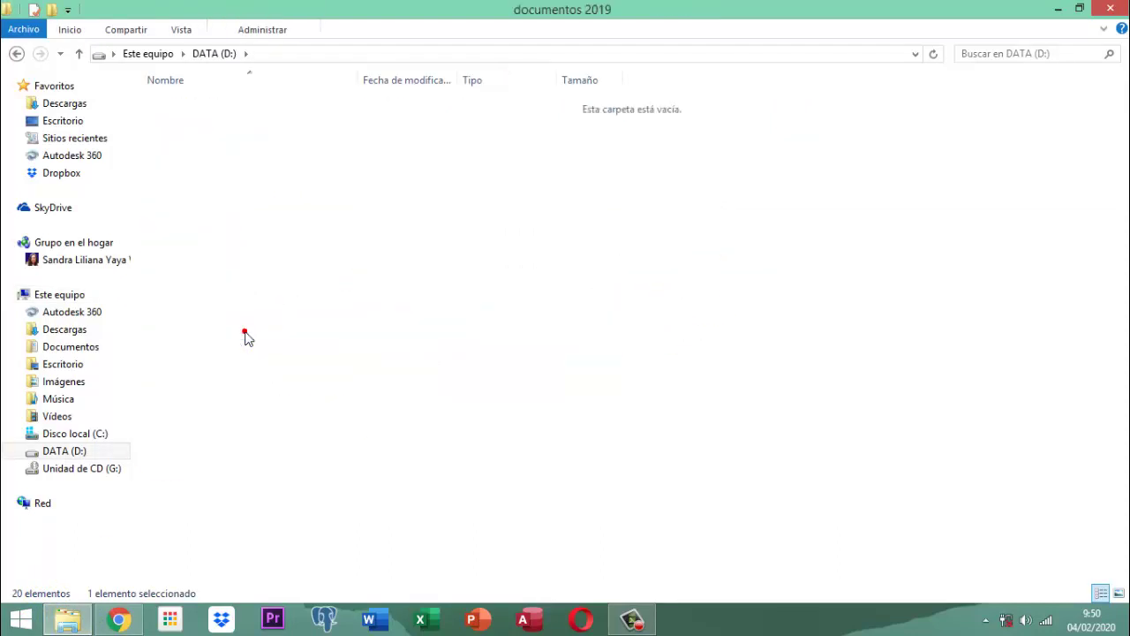
double_click(201, 174)
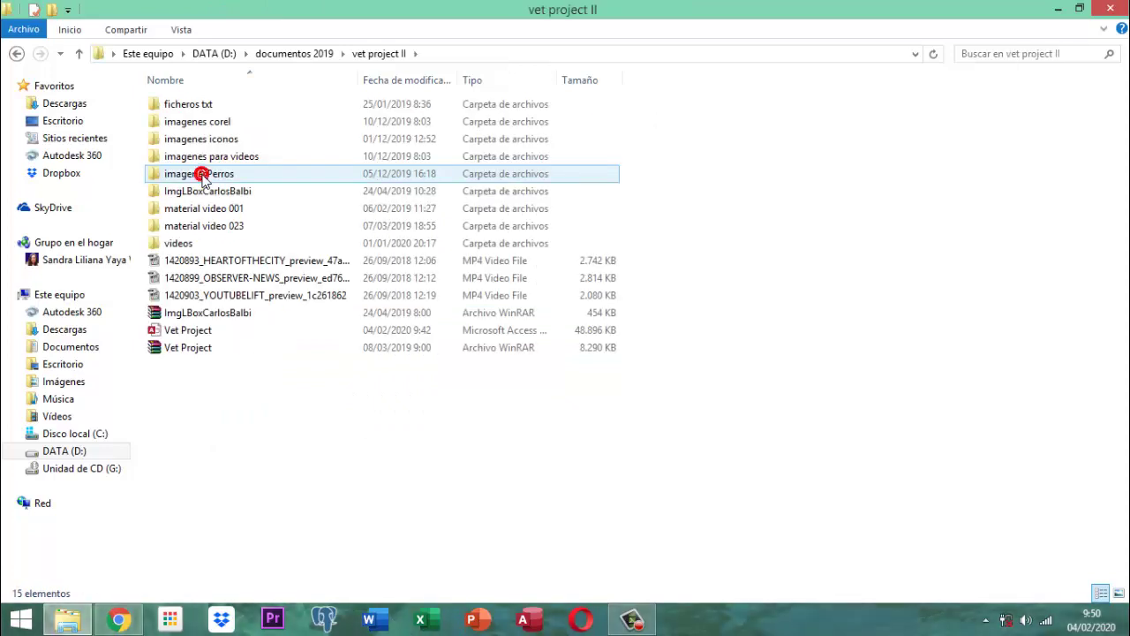
double_click(197, 336)
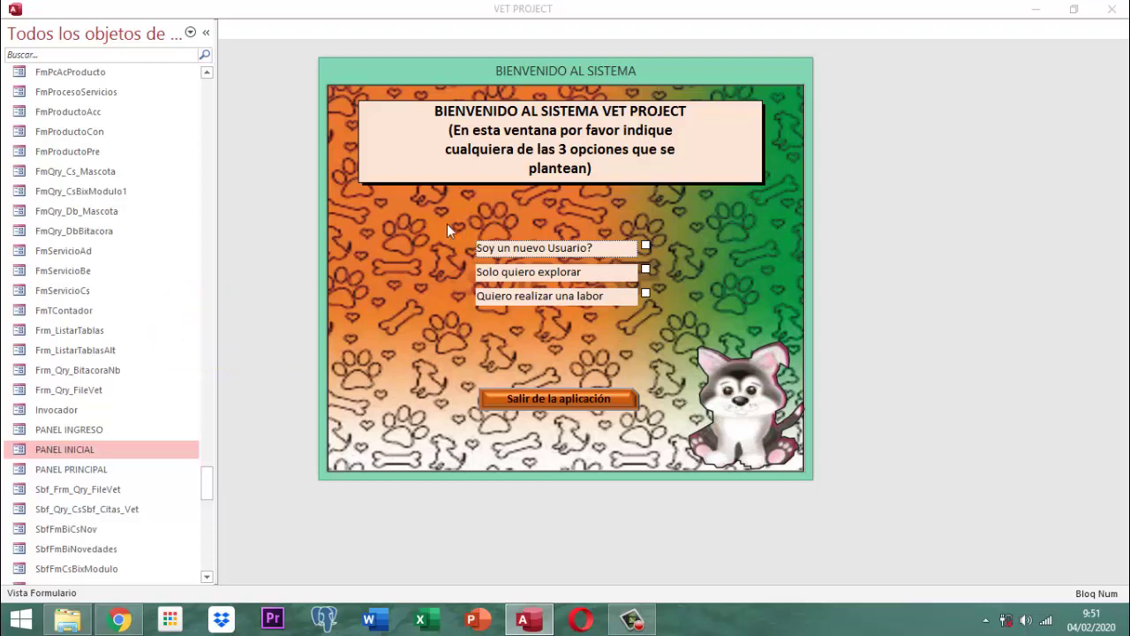
Enter the system with the Quiero realizar una labor option, selecting a user from Lista Usuarios and entering the account password
left_click(646, 294)
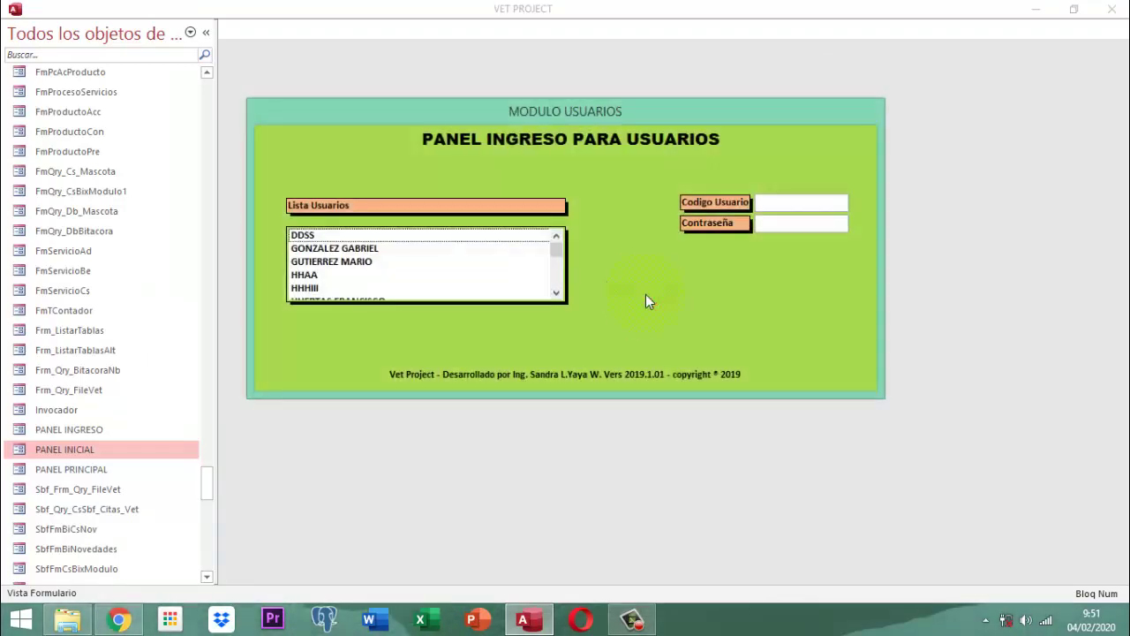
scroll(375, 234, "down", 4)
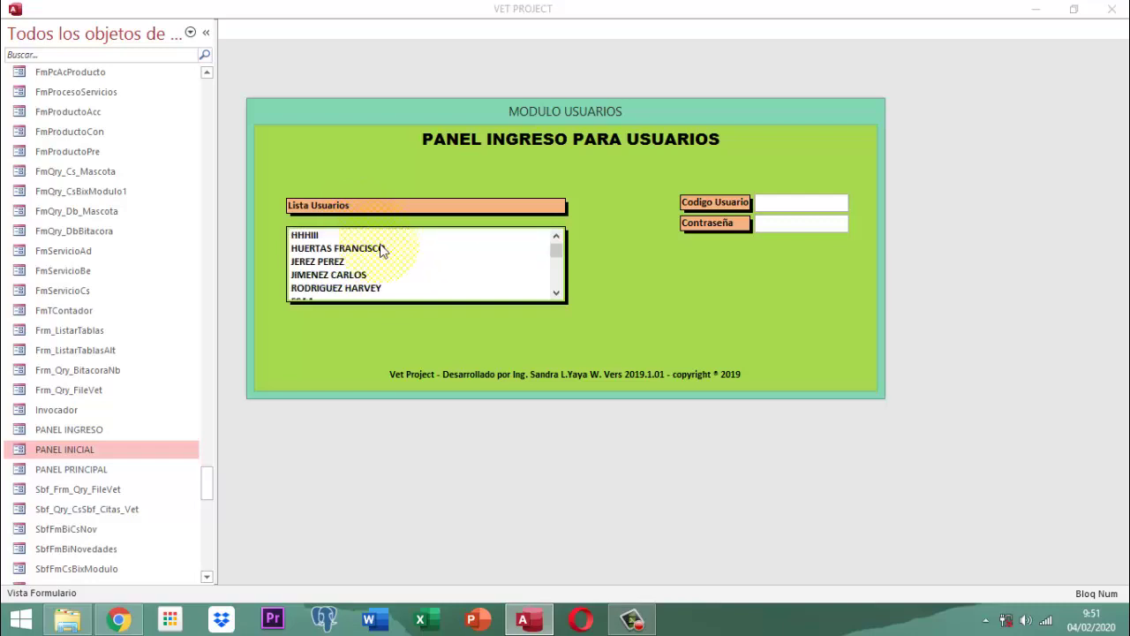
left_click(351, 275)
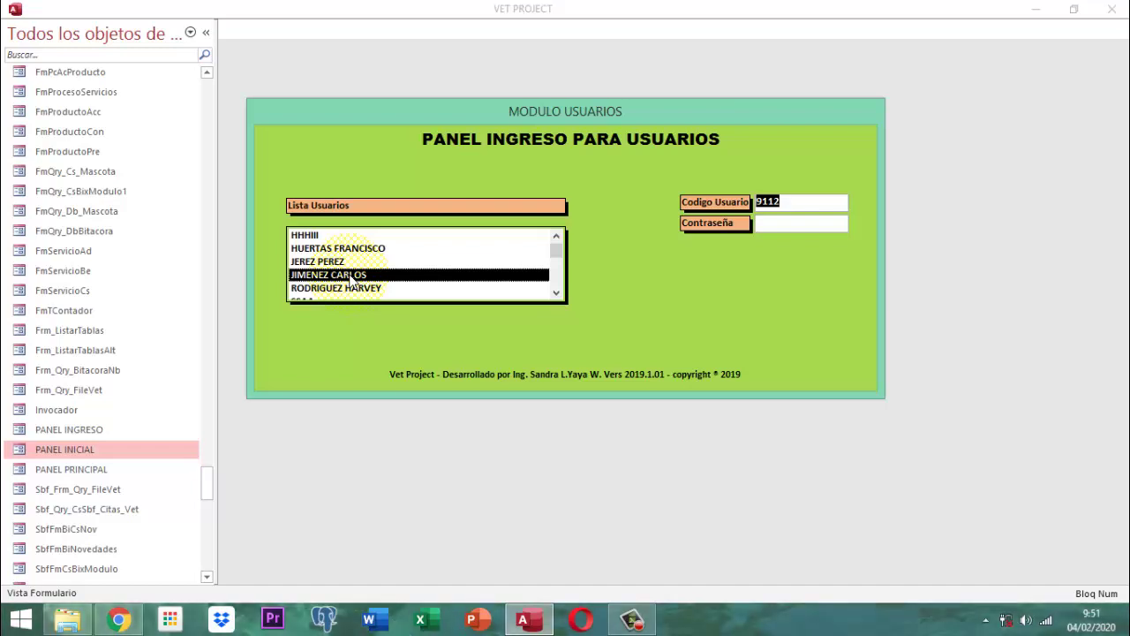
key("Tab")
type("***")
key("Return")
key("Return")
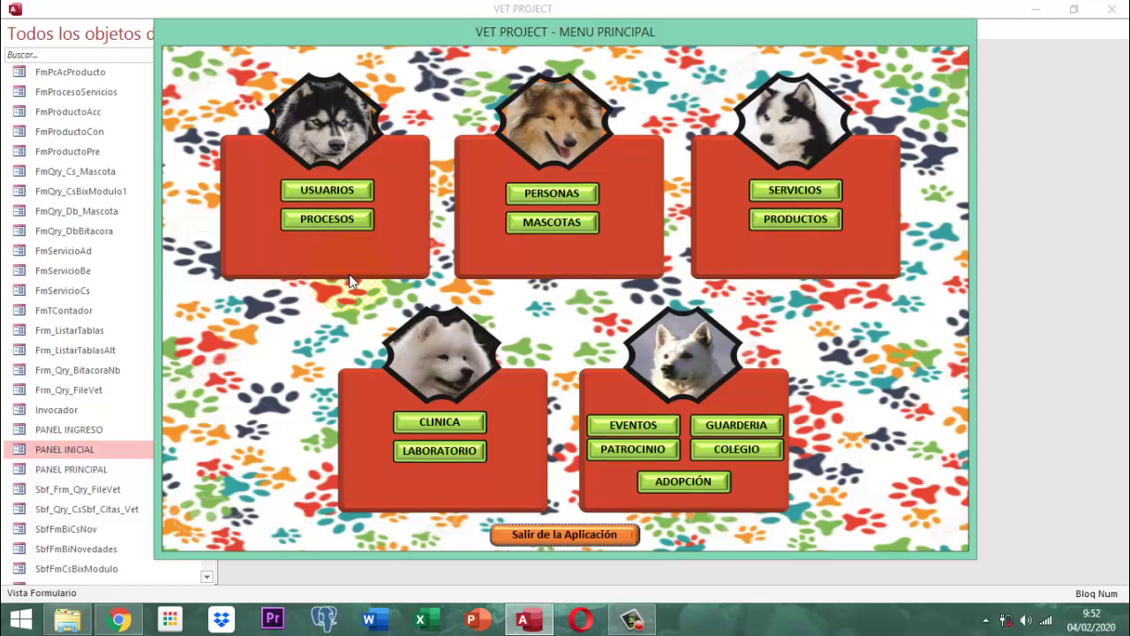
Activate the ribbon options with Activar botones Opción in the PROCESOS module by entering the access password, and close the module
left_click(348, 221)
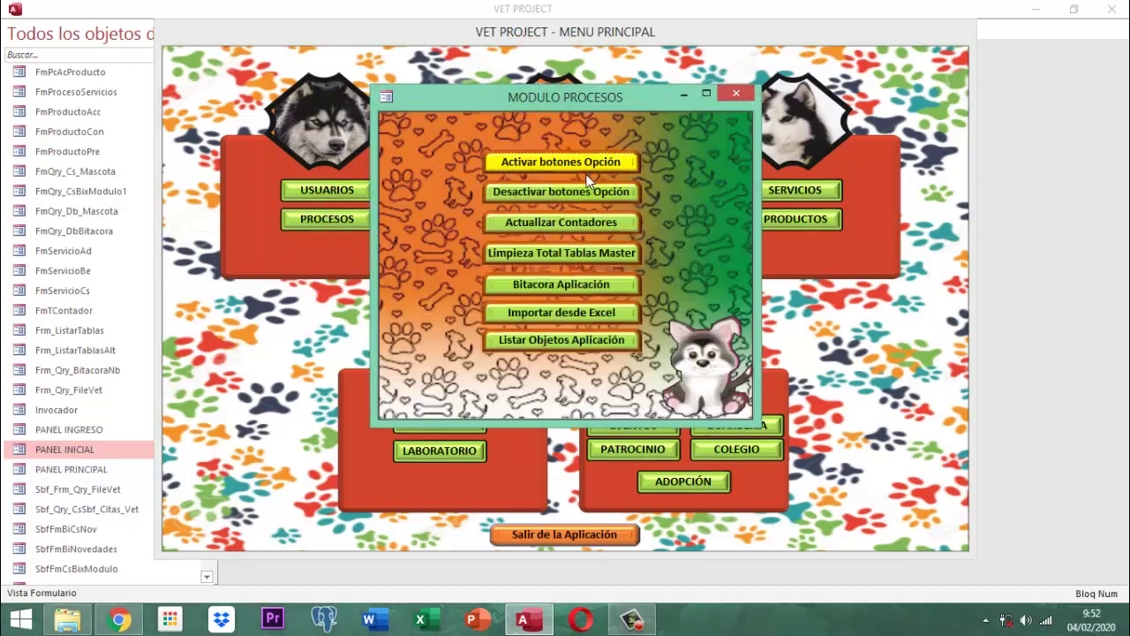
left_click(585, 161)
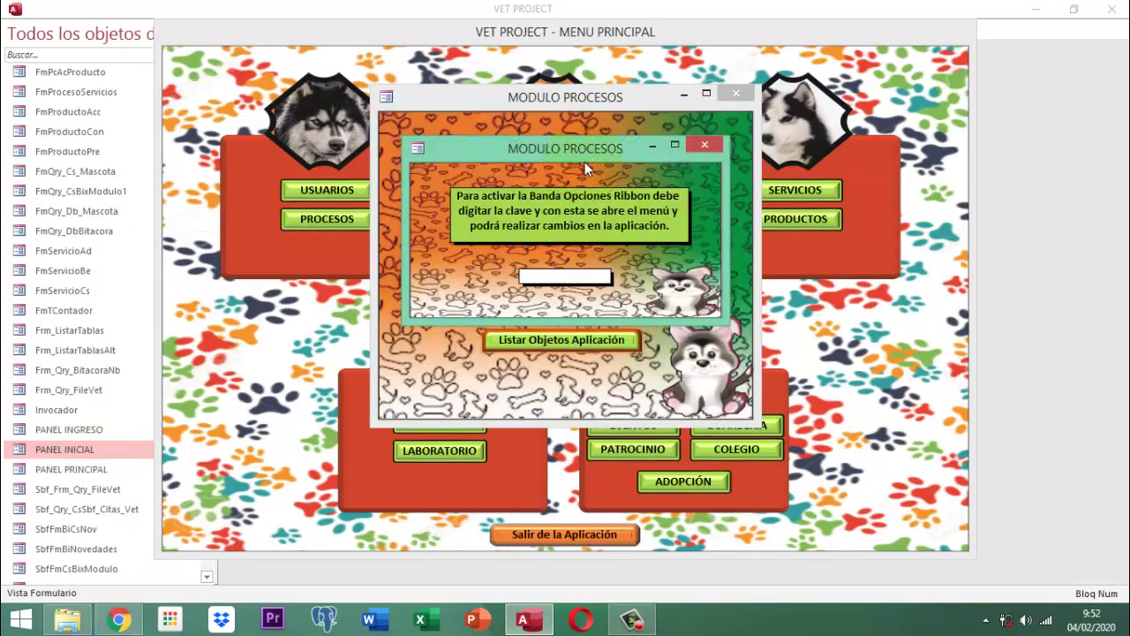
left_click(596, 277)
type("*******")
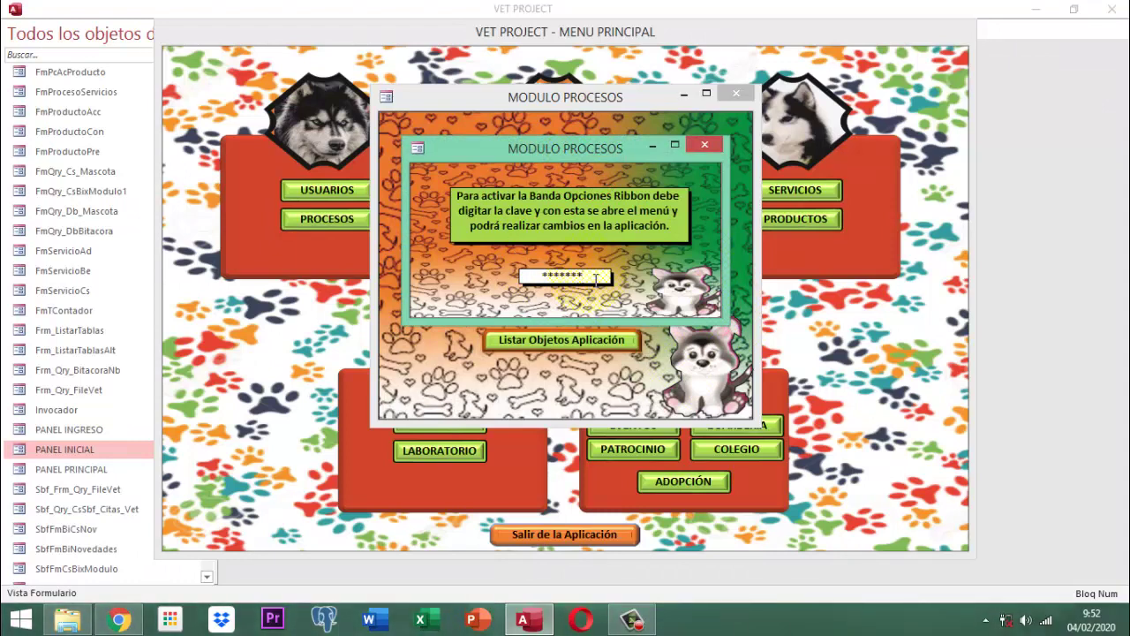
key("Return")
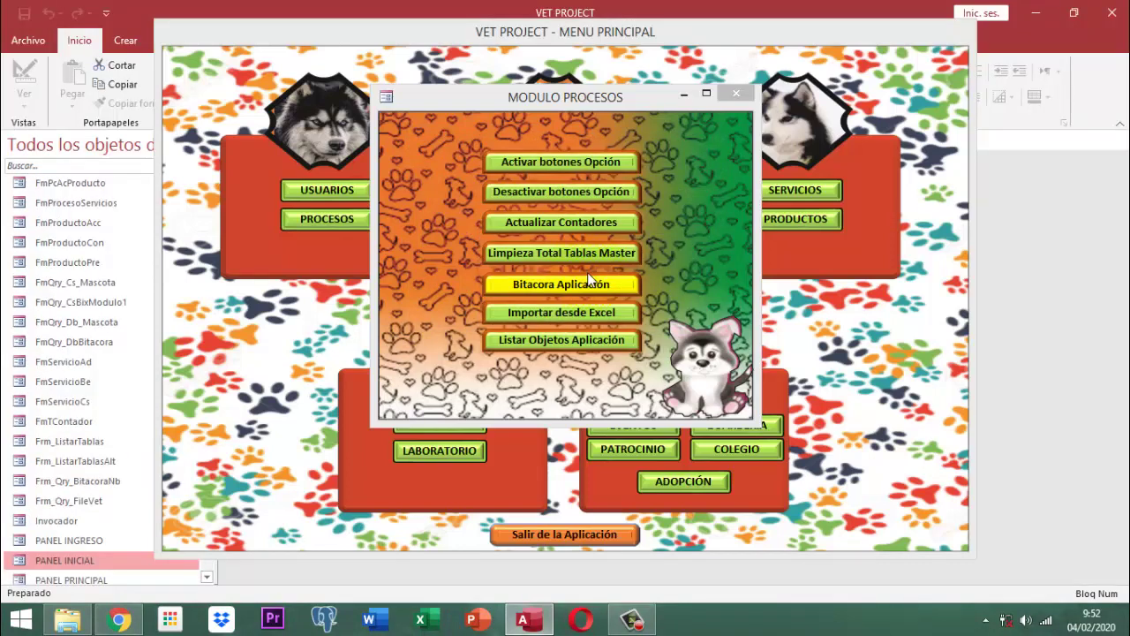
left_click(737, 92)
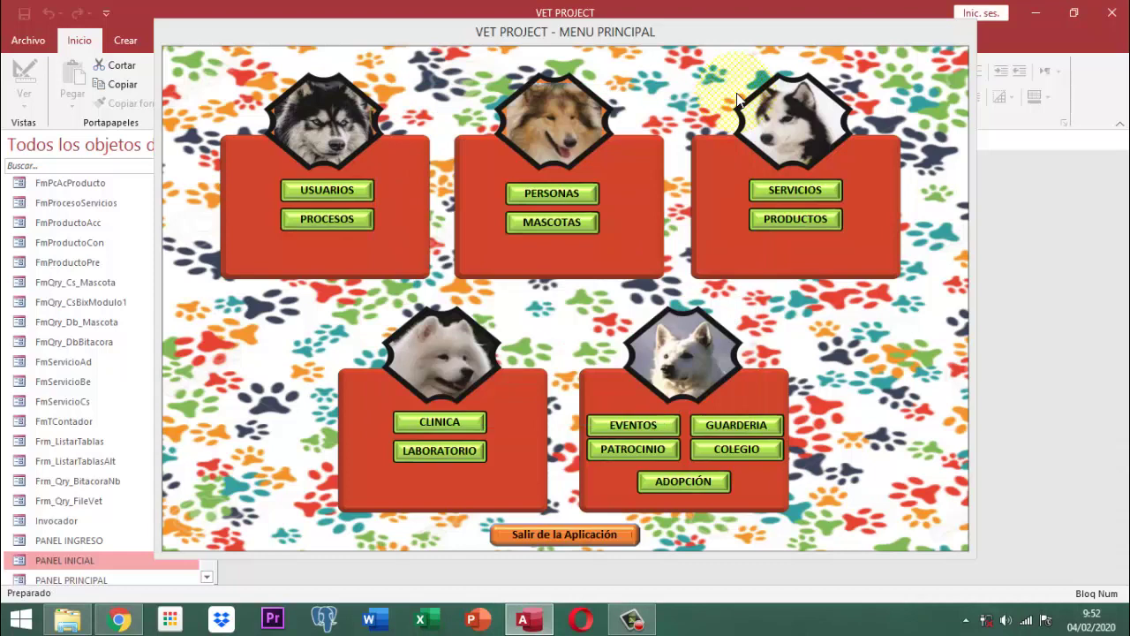
Display the pet history update form with the ACTUALIZAR option of the MASCOTAS menu
left_click(566, 221)
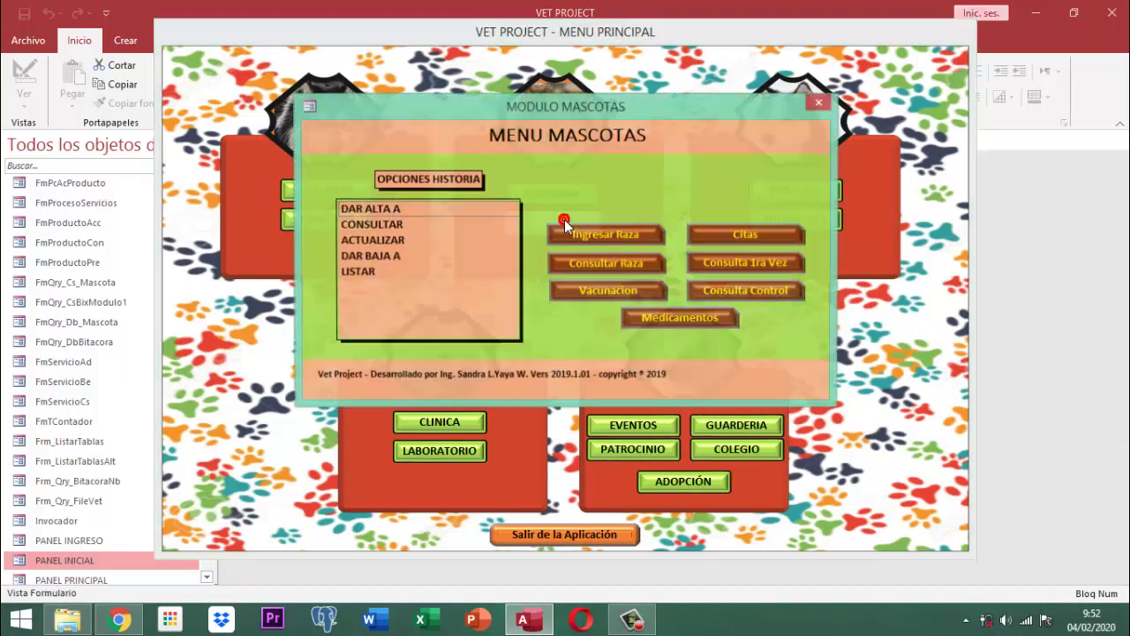
left_click(367, 238)
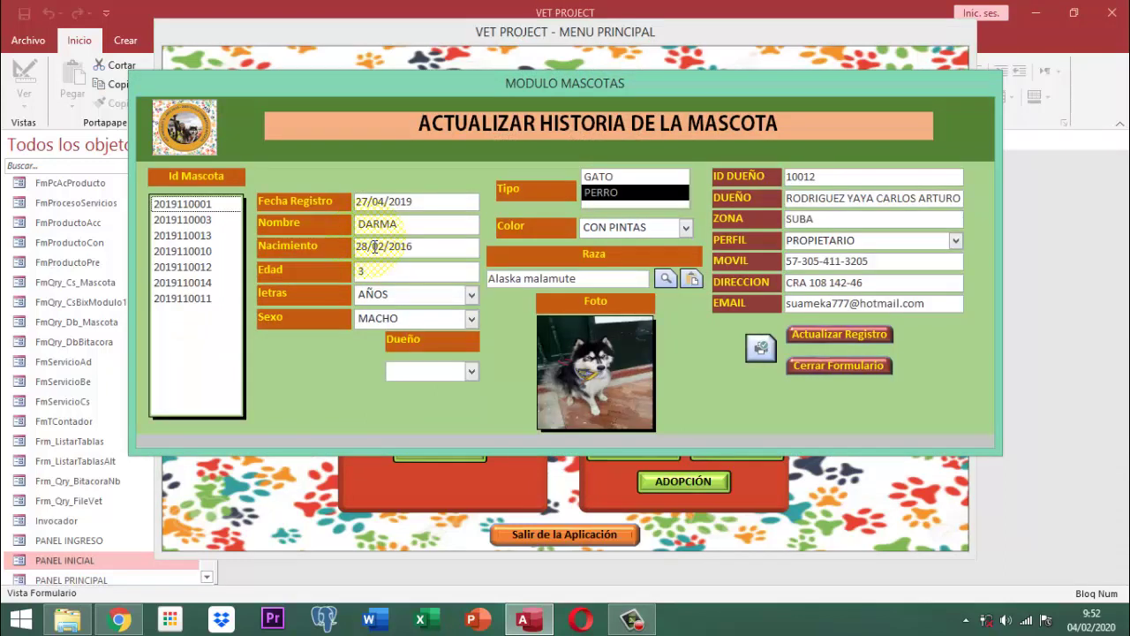
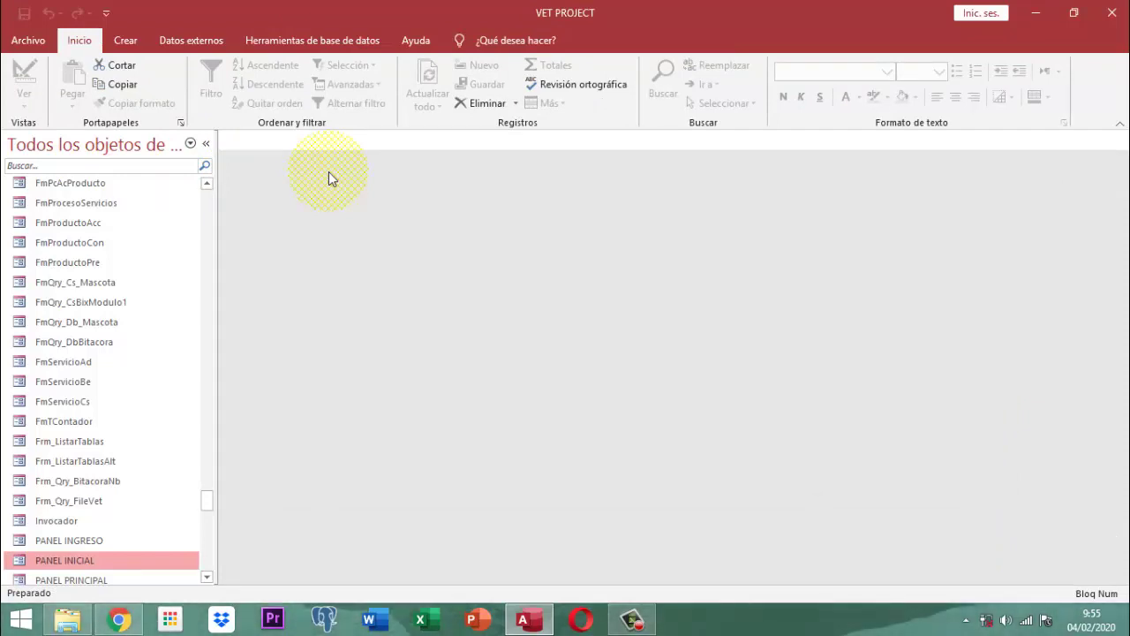
Filter the database objects by Qry_ac_m and open the query Qry_Ac_Mascota in Design view
scroll(90, 388, "down", 5)
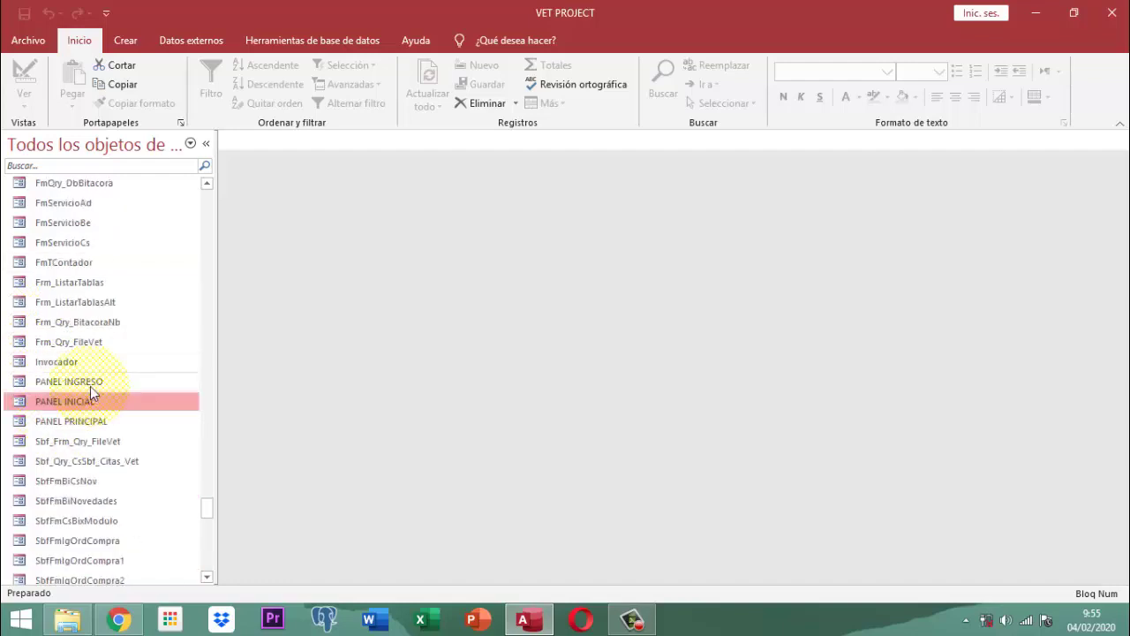
scroll(90, 388, "down", 12)
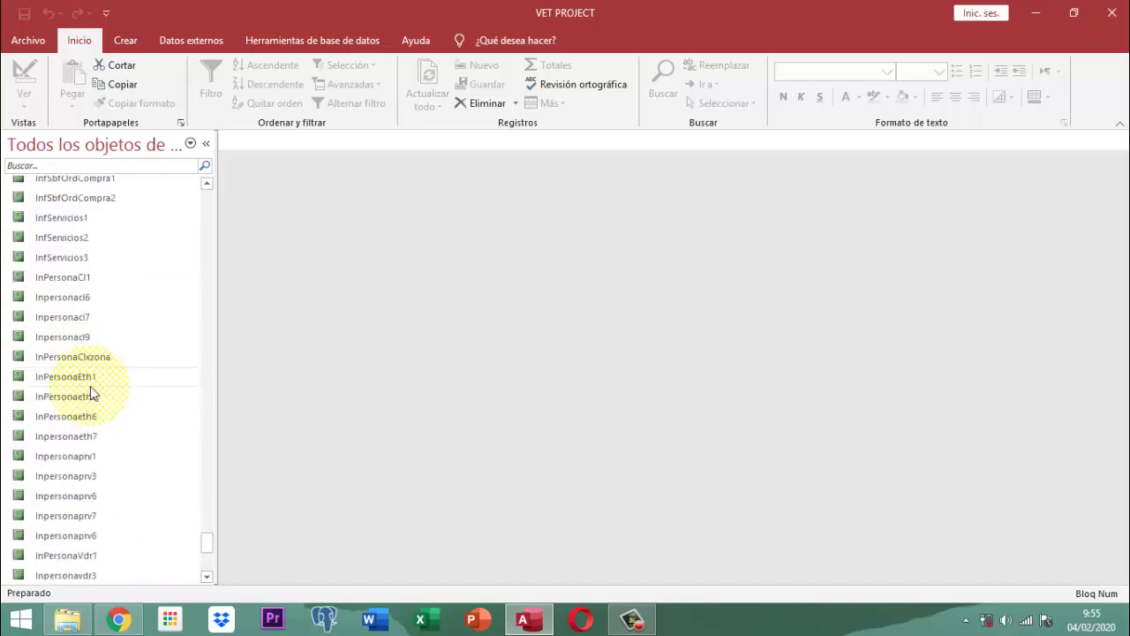
scroll(91, 394, "down", 4)
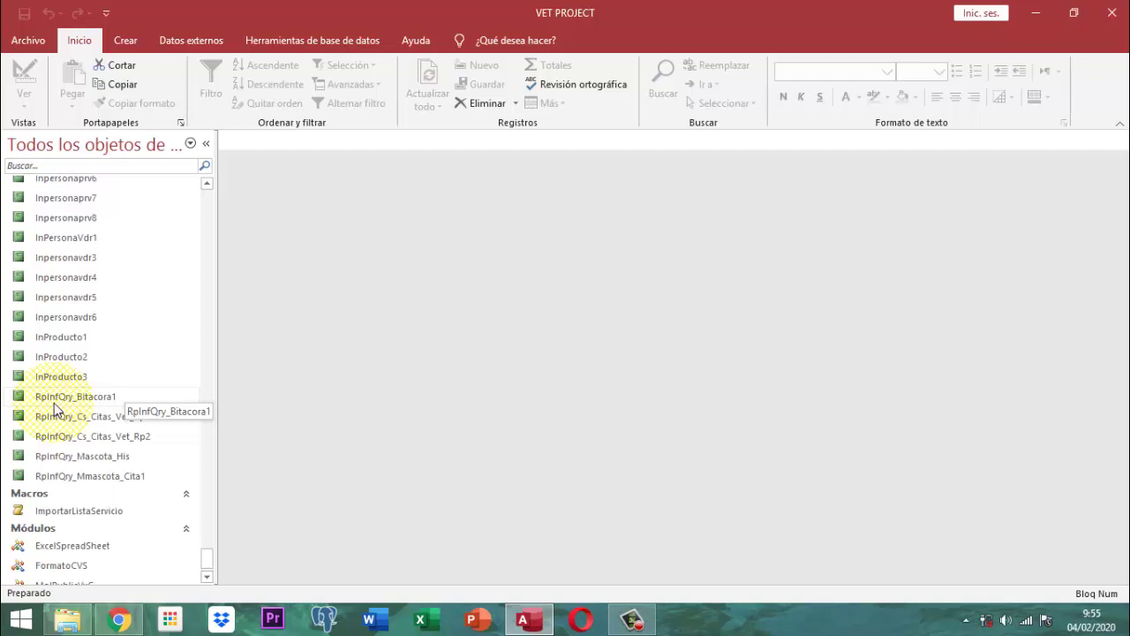
scroll(54, 402, "up", 15)
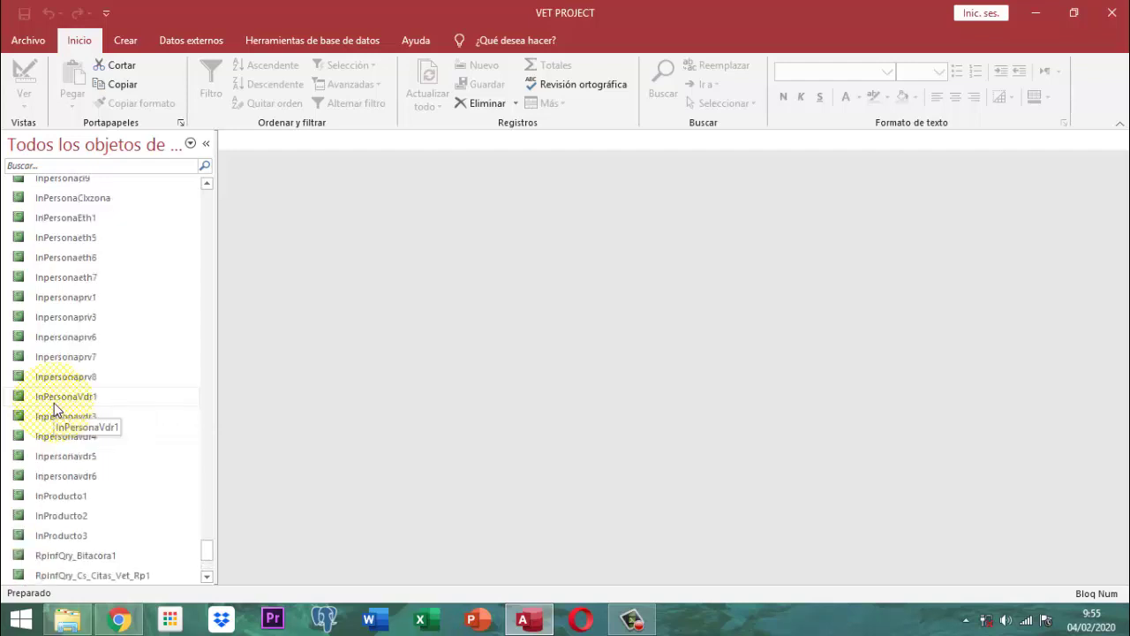
scroll(97, 197, "up", 10)
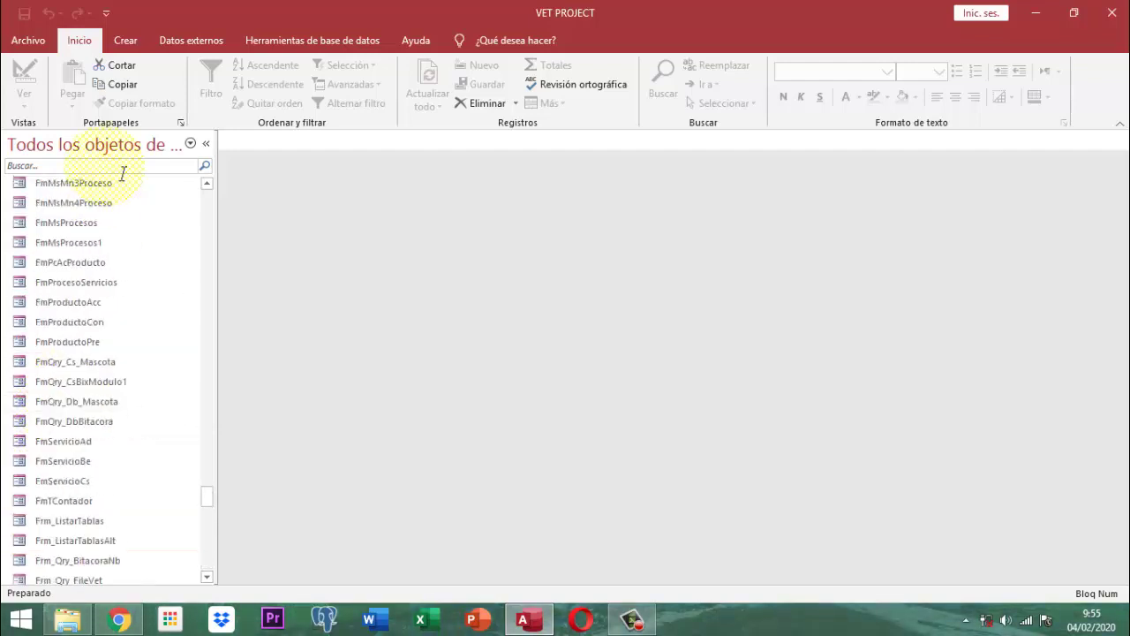
scroll(97, 198, "up", 10)
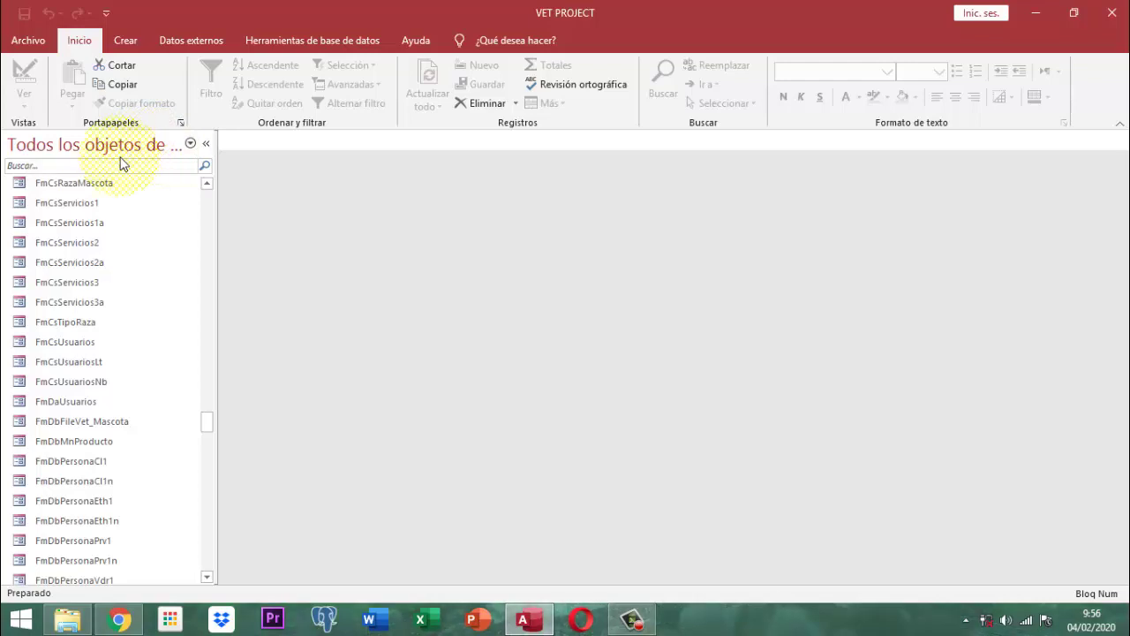
left_click(94, 167)
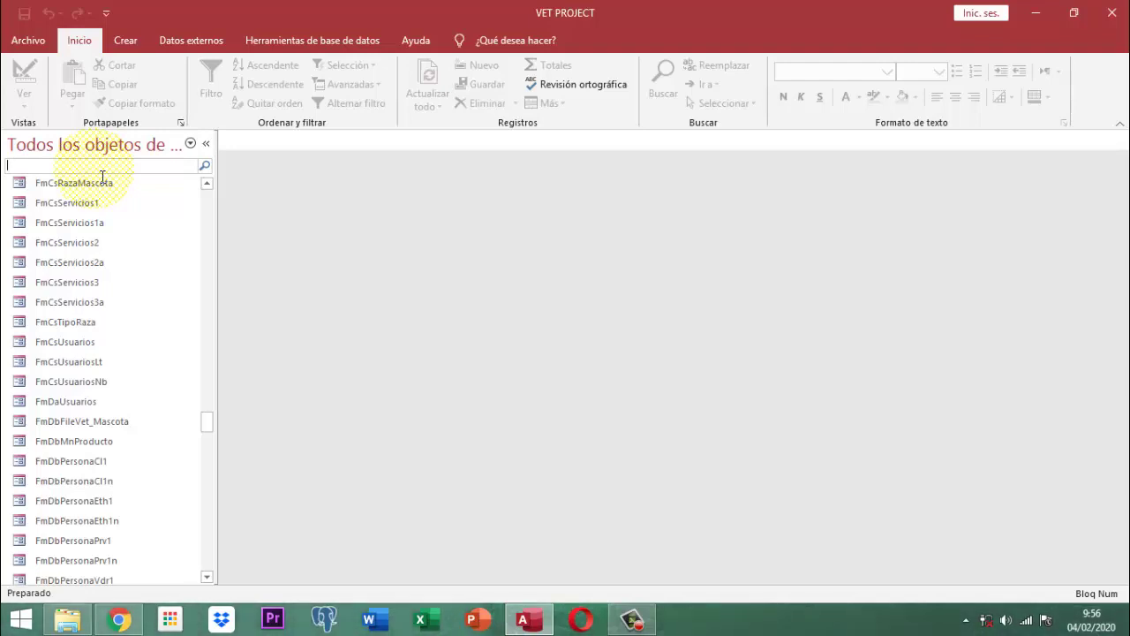
type("Qry")
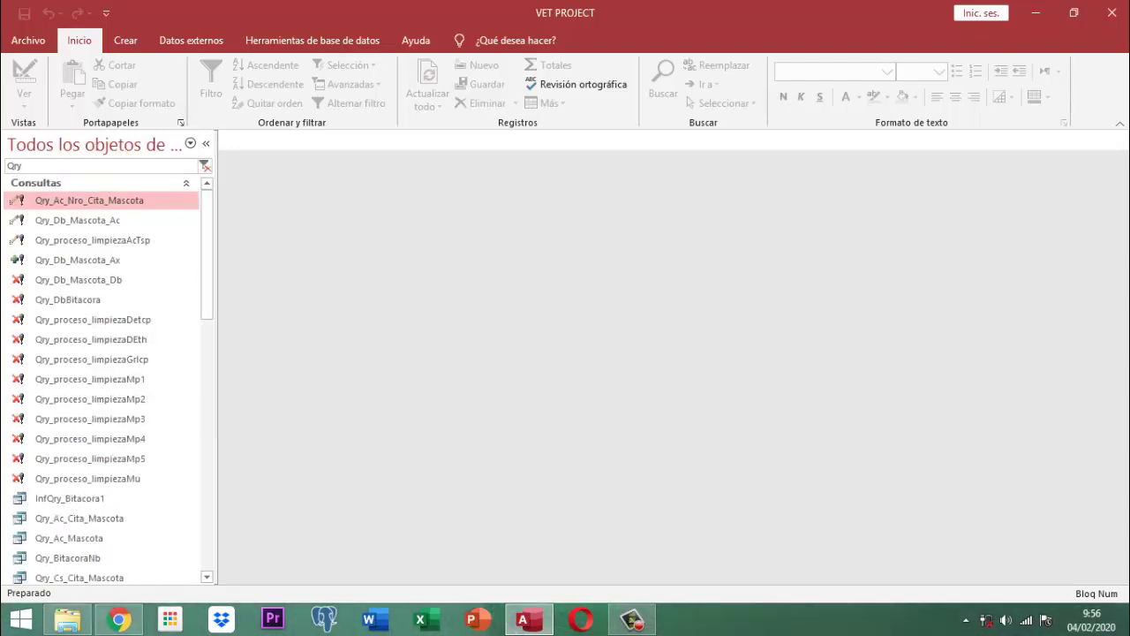
type("_ac")
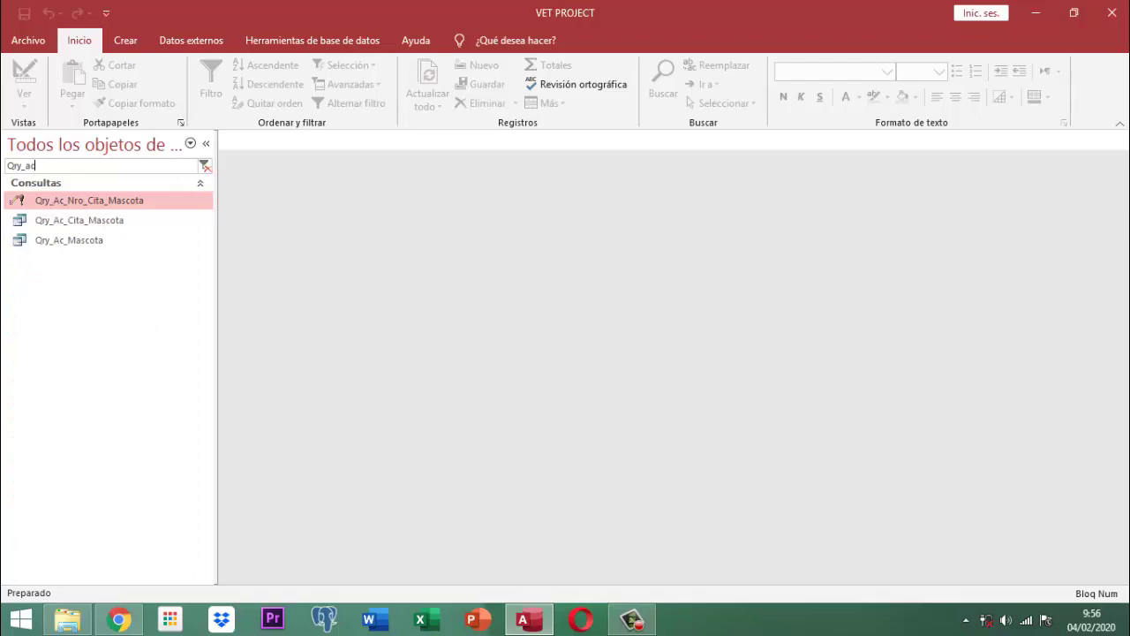
type("_m")
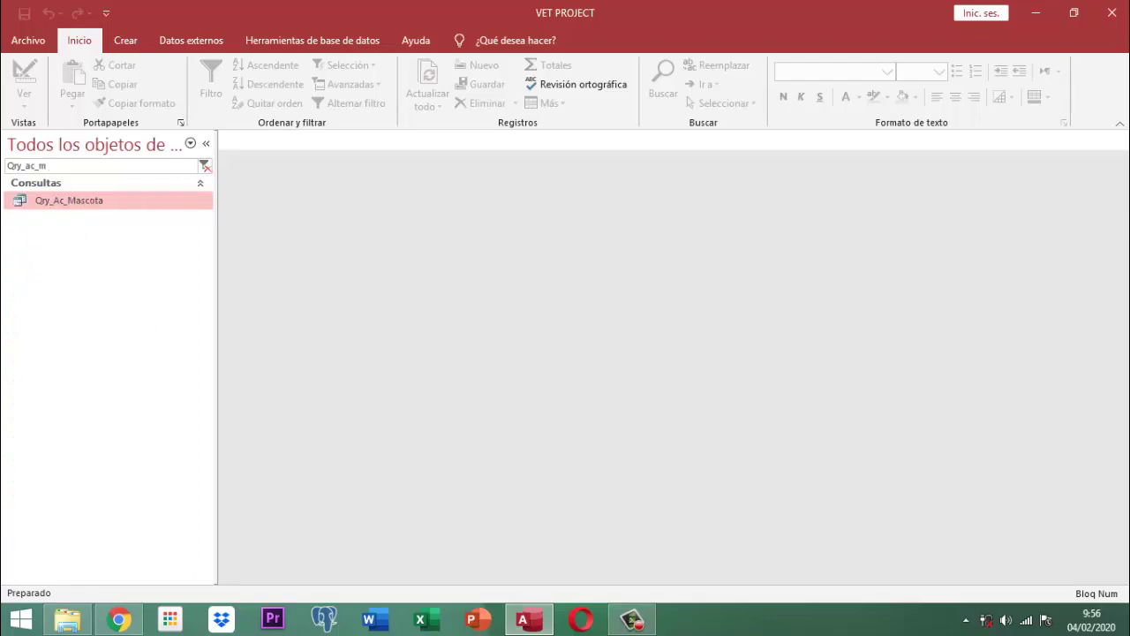
right_click(89, 198)
left_click(144, 230)
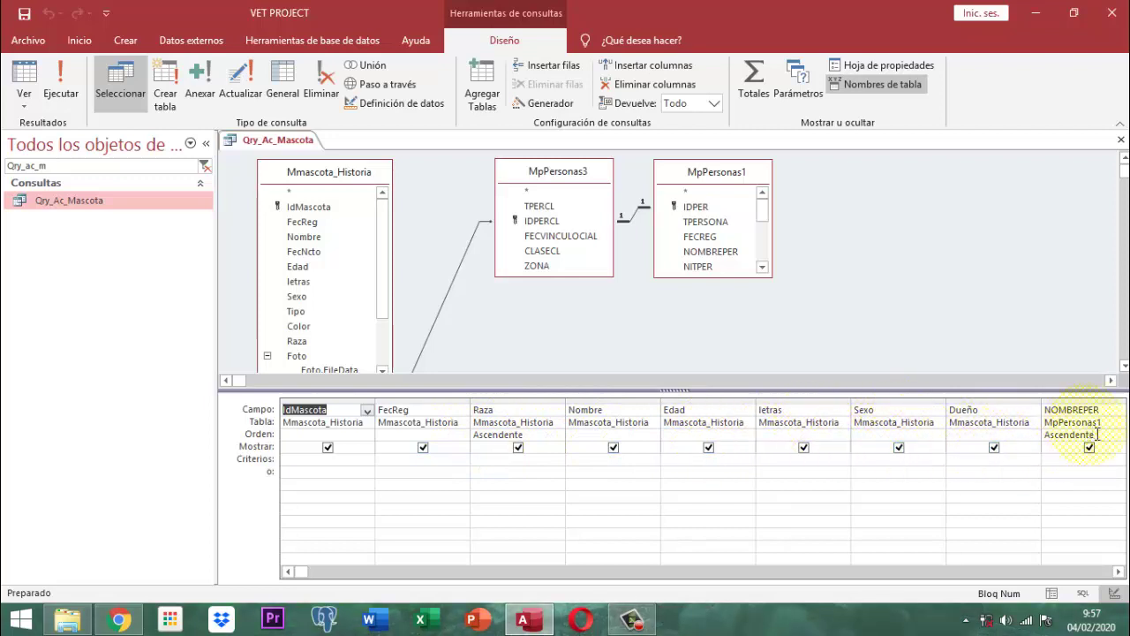
Examine the fields in the Qry_Ac_Mascota design grid from IdMascota through EMAILPER, with their source tables and sort orders
left_click(1118, 572)
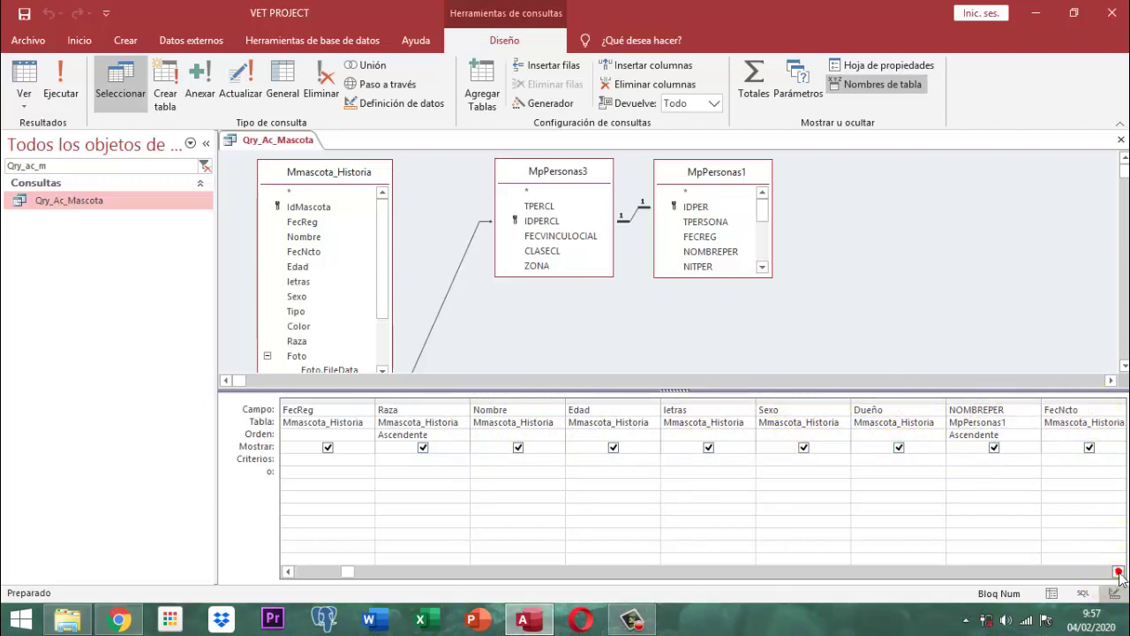
left_click(1119, 572)
left_click(1118, 571)
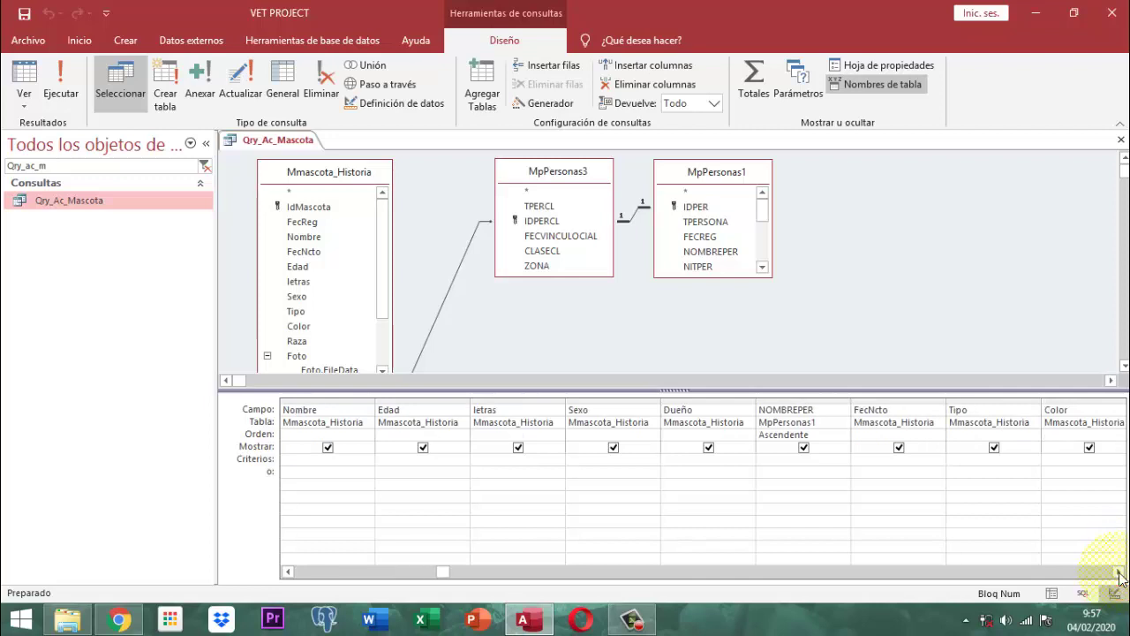
left_click(1119, 571)
left_click(1119, 571)
left_click(1118, 572)
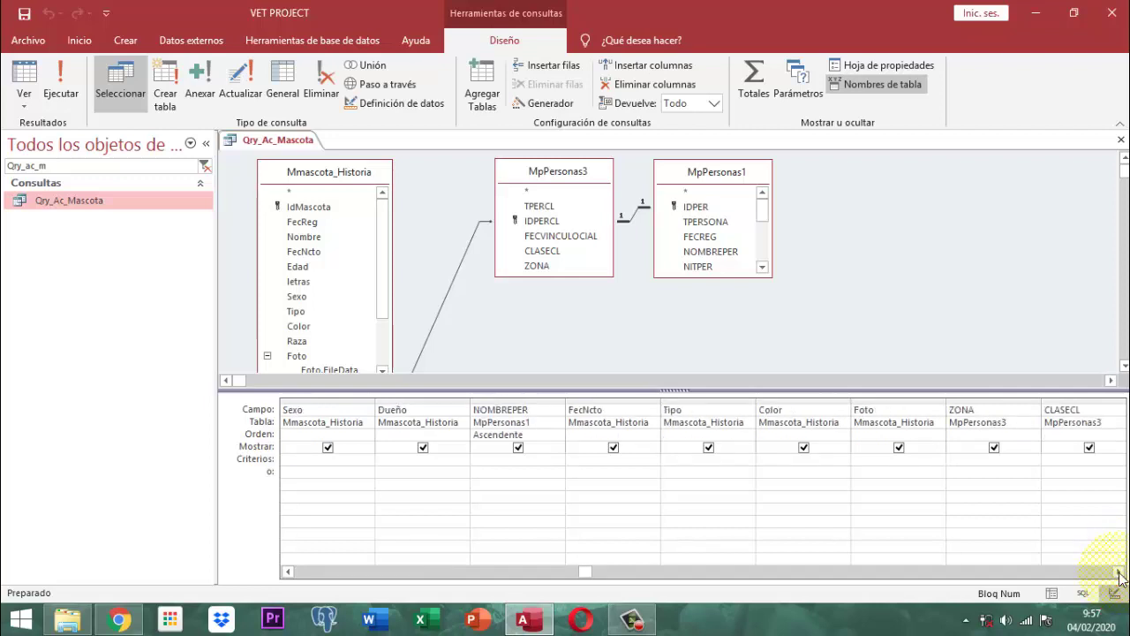
left_click(1118, 571)
left_click(1119, 572)
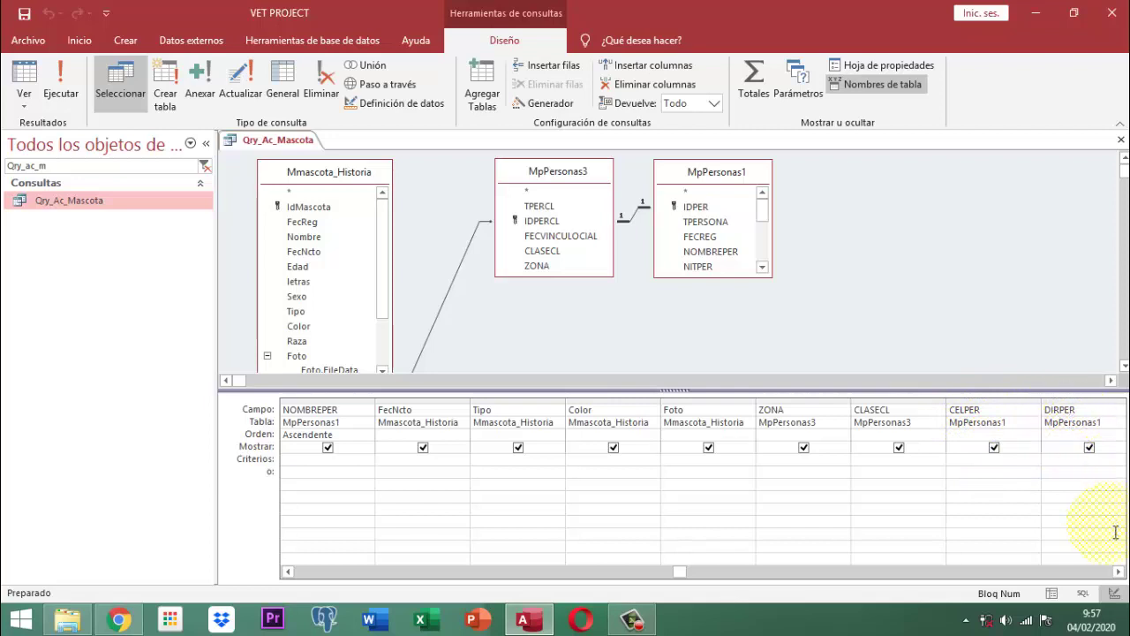
left_click(1119, 571)
left_click(1118, 571)
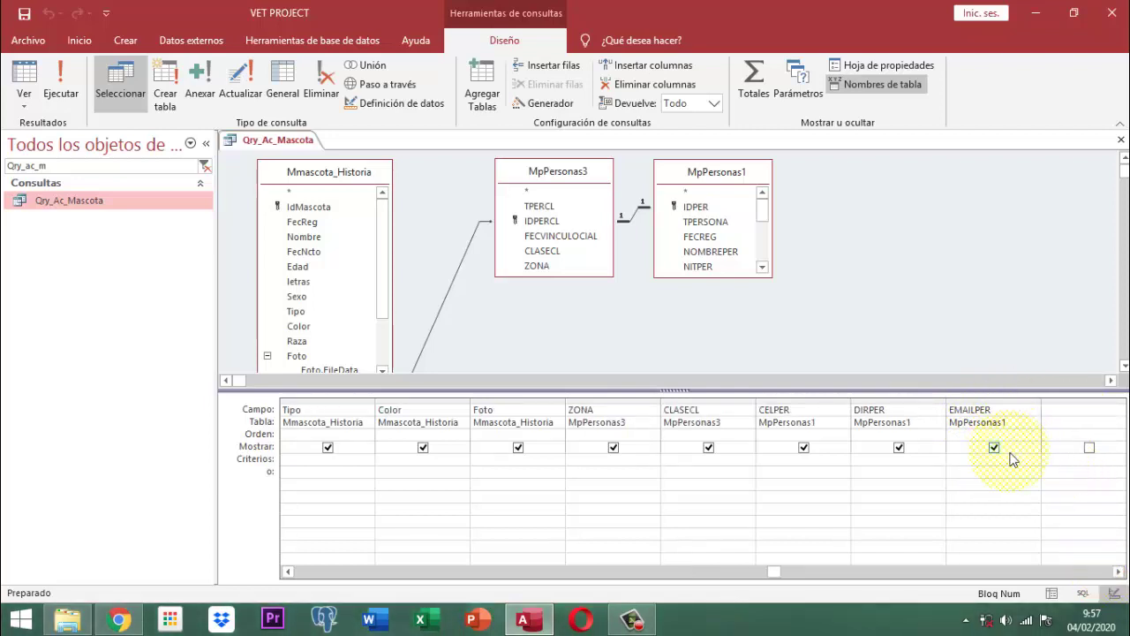
left_click(802, 449)
left_click(795, 448)
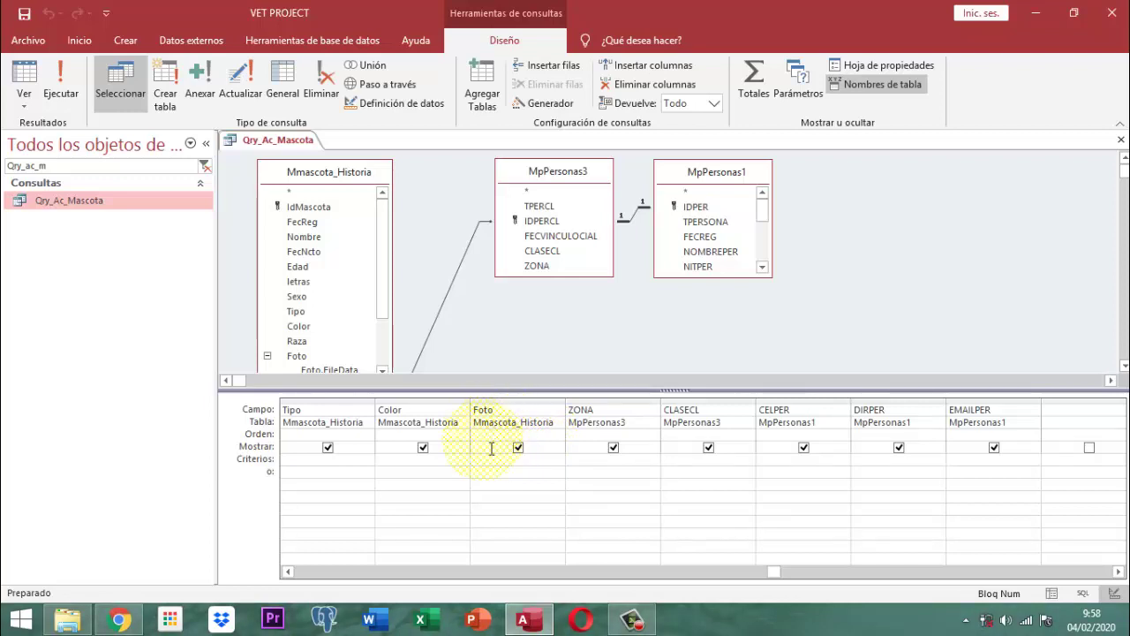
left_click(287, 572)
left_click(286, 572)
double_click(286, 572)
left_click(286, 572)
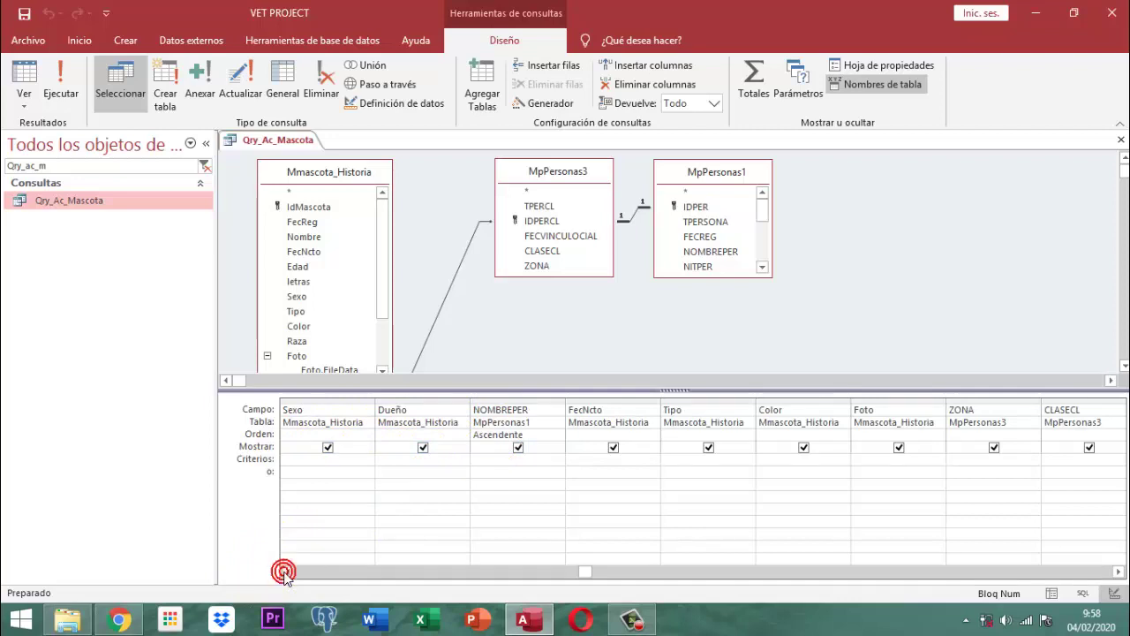
double_click(286, 572)
left_click(286, 573)
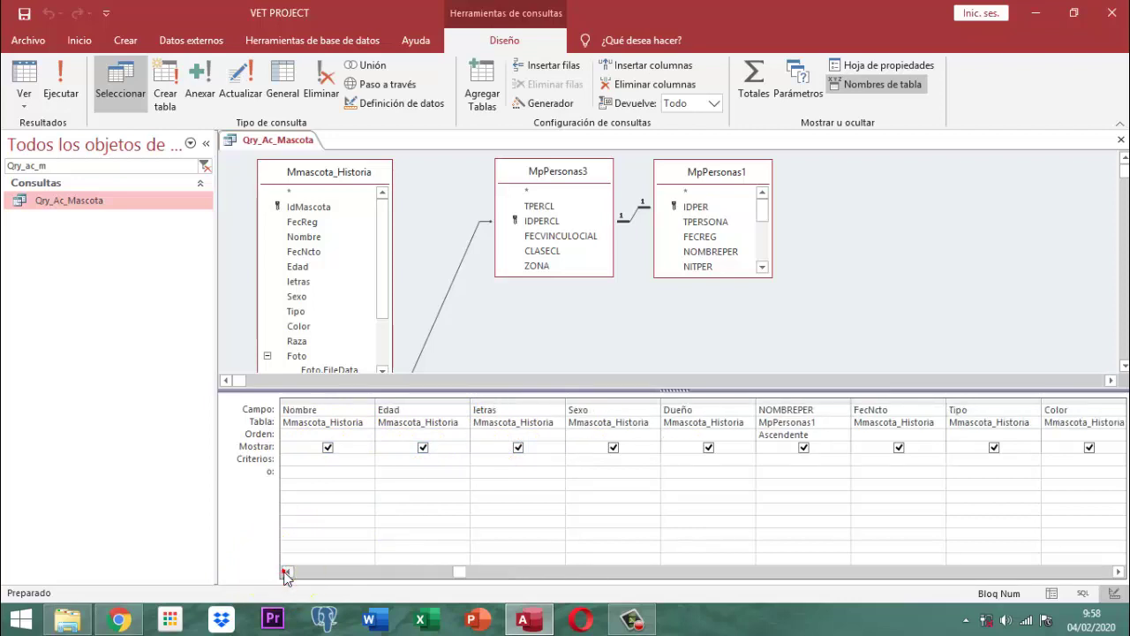
triple_click(286, 572)
left_click(286, 572)
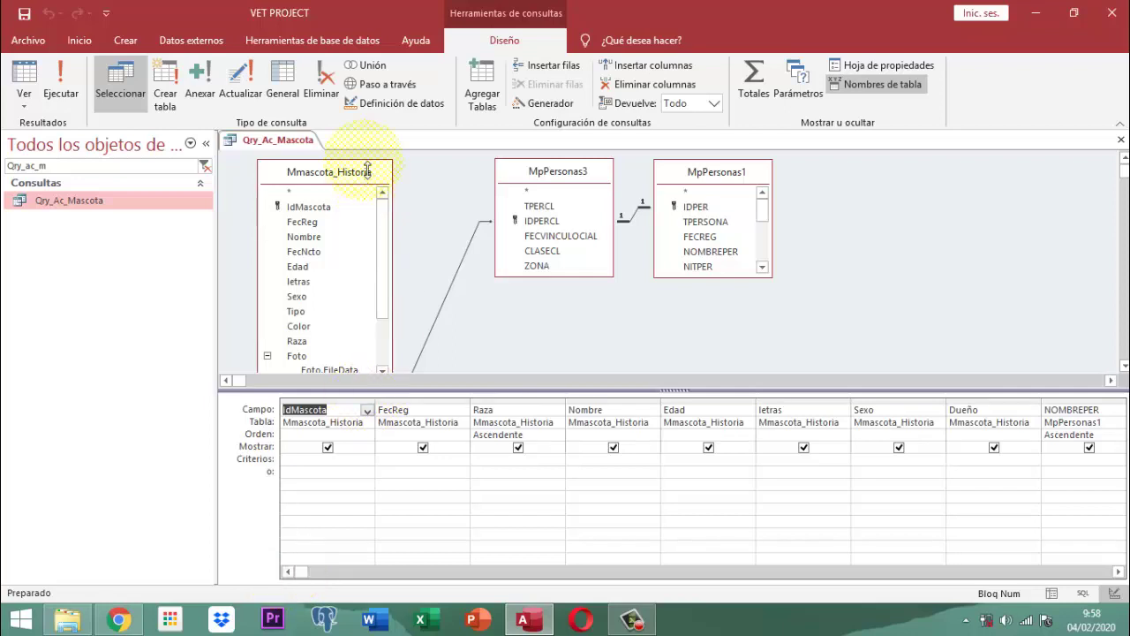
Close the Qry_Ac_Mascota query and duplicate it under the name RpInfQry_Ac_Mascota
right_click(300, 141)
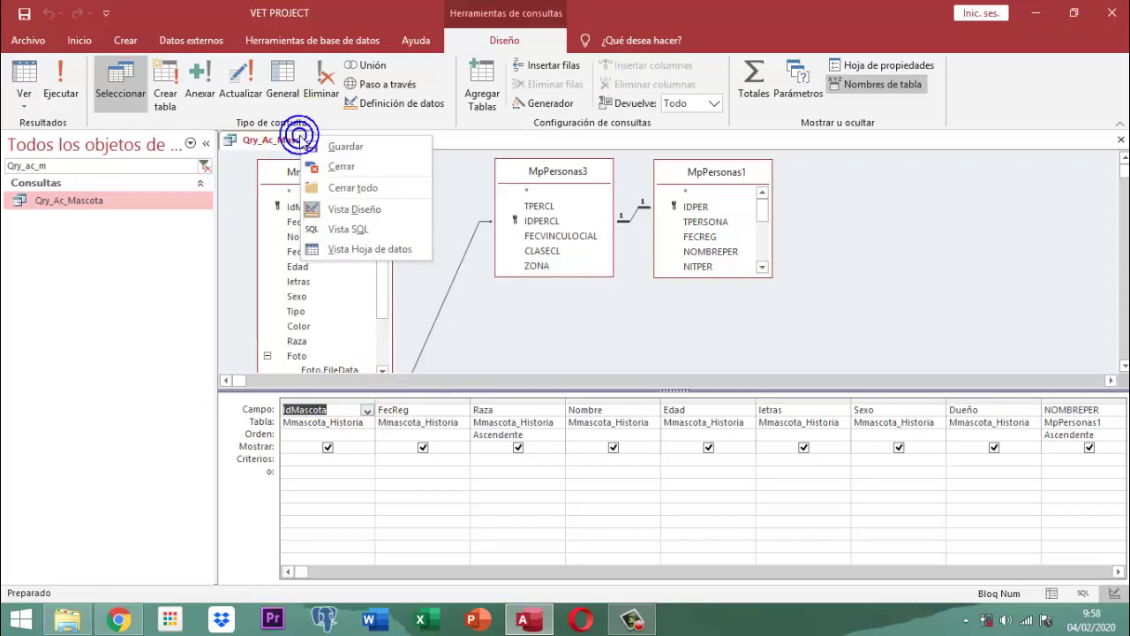
left_click(350, 170)
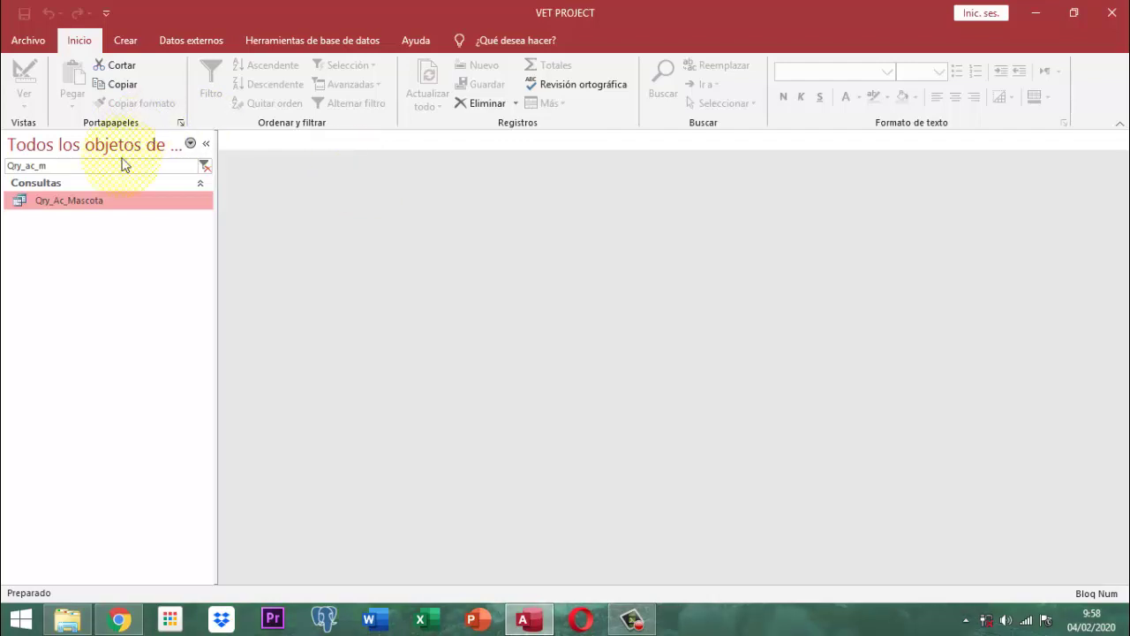
right_click(76, 204)
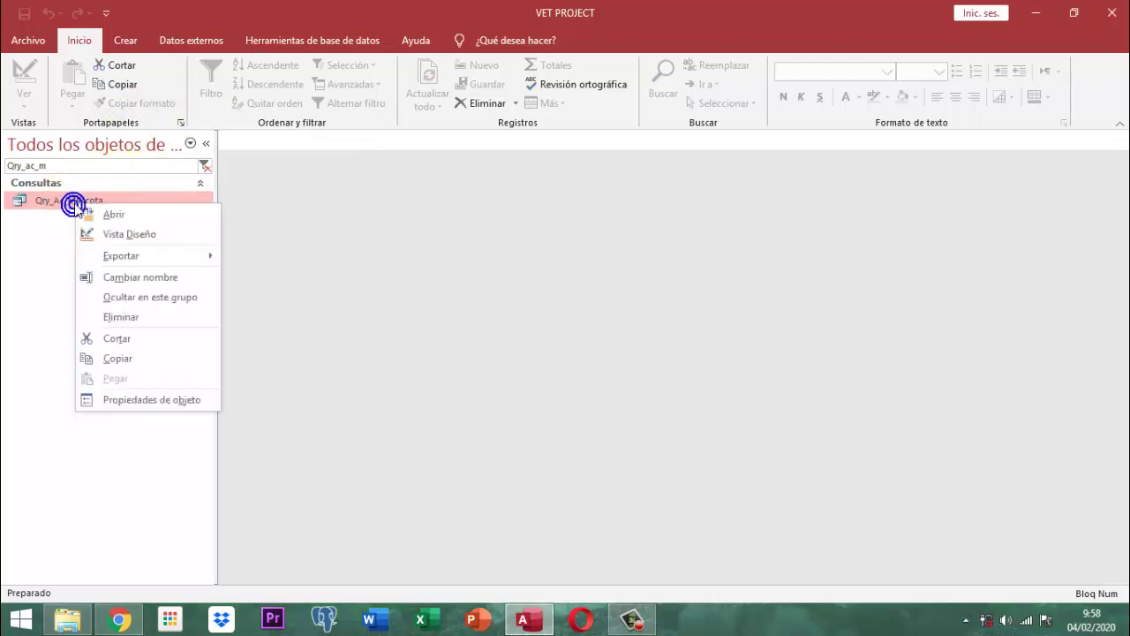
left_click(120, 362)
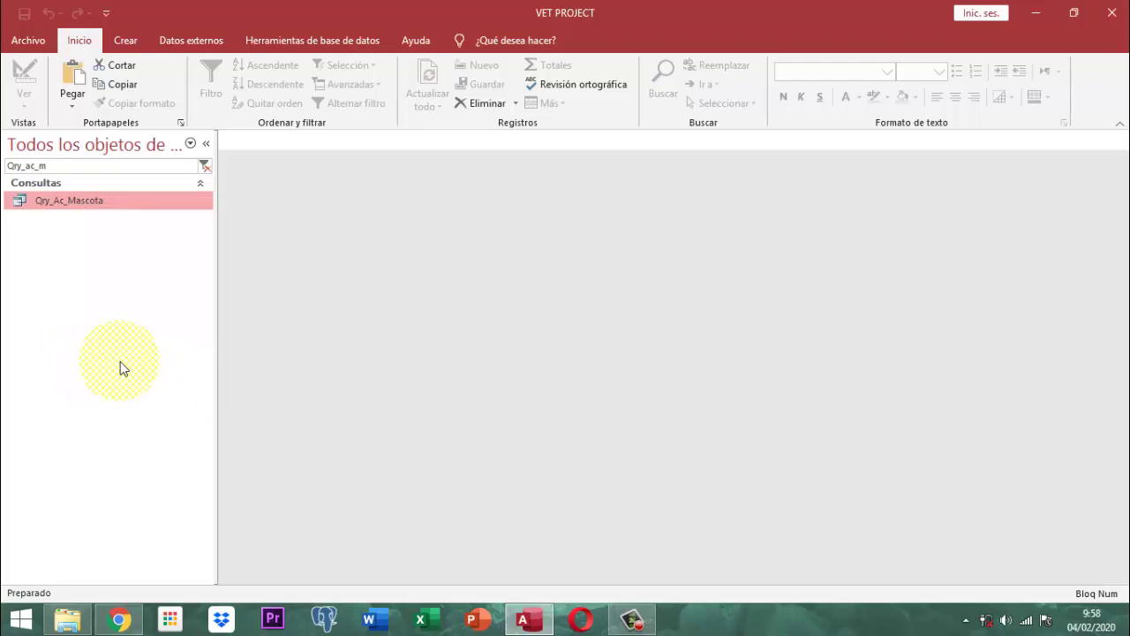
key("ctrl+v")
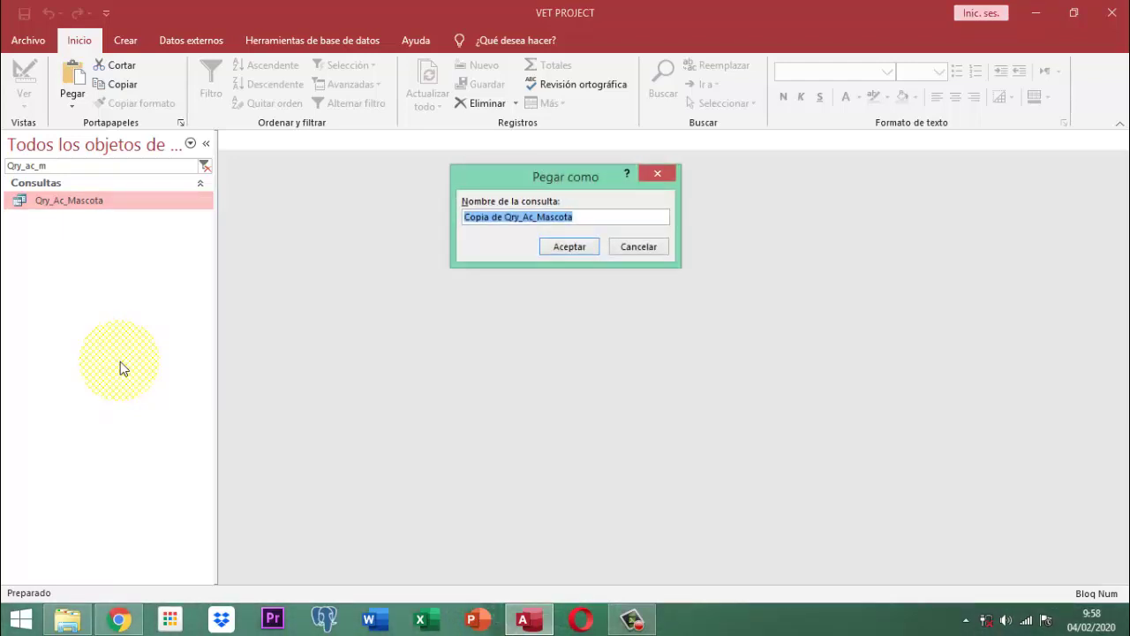
key("Home")
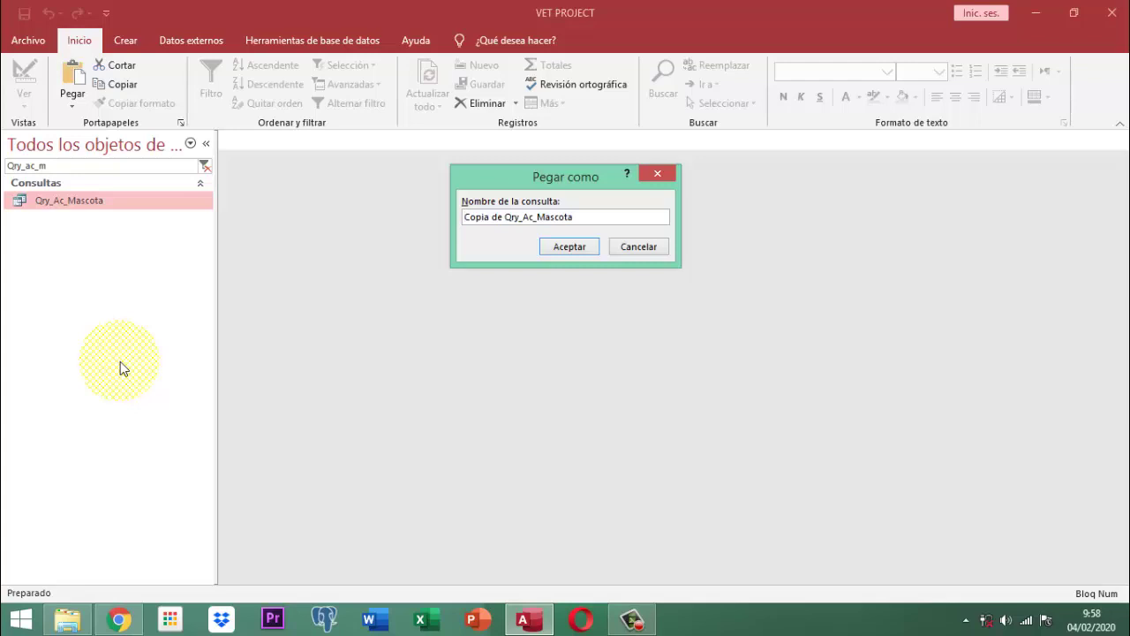
key("Delete")
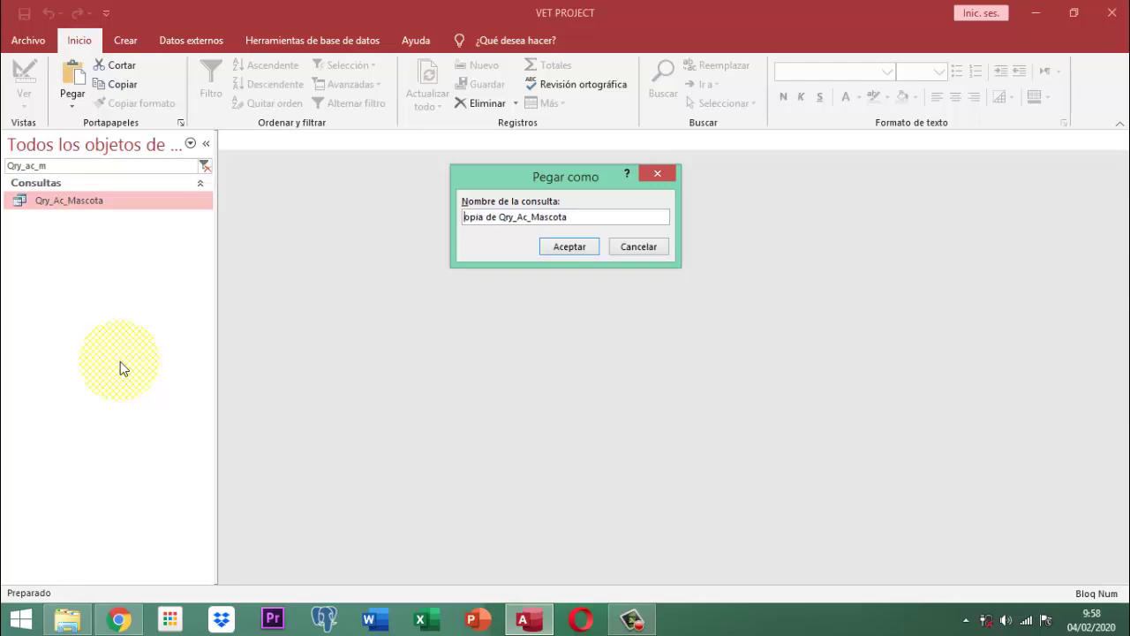
key("Delete")
key("Delete")
key("Delete")
key("Delete")
key("Delete")
key("Delete")
key("Delete")
key("Delete")
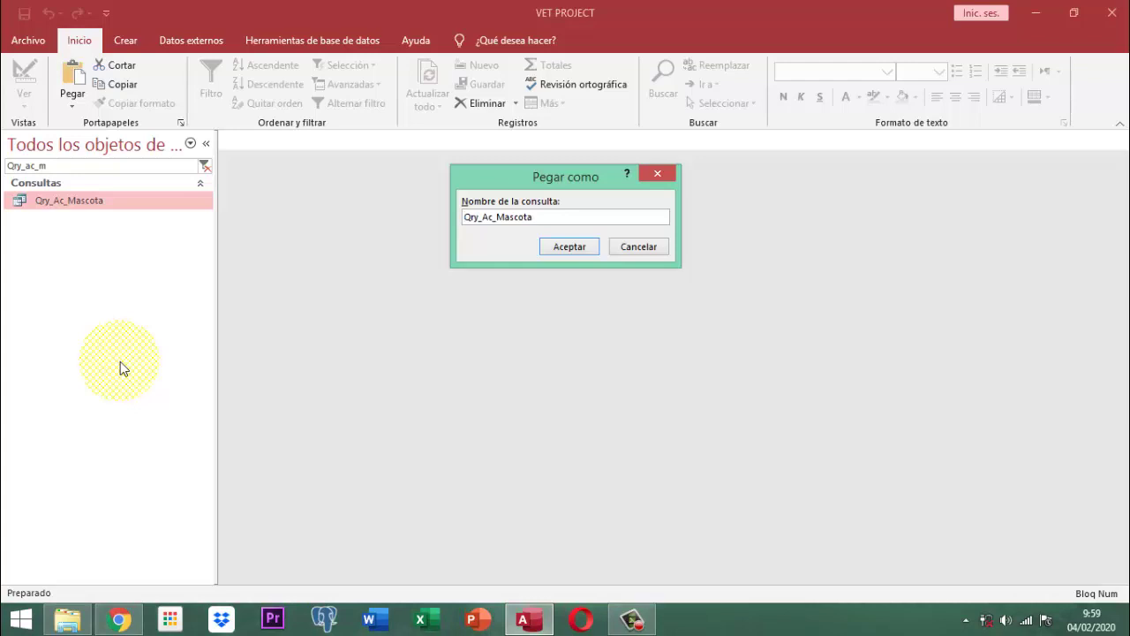
type("Rp")
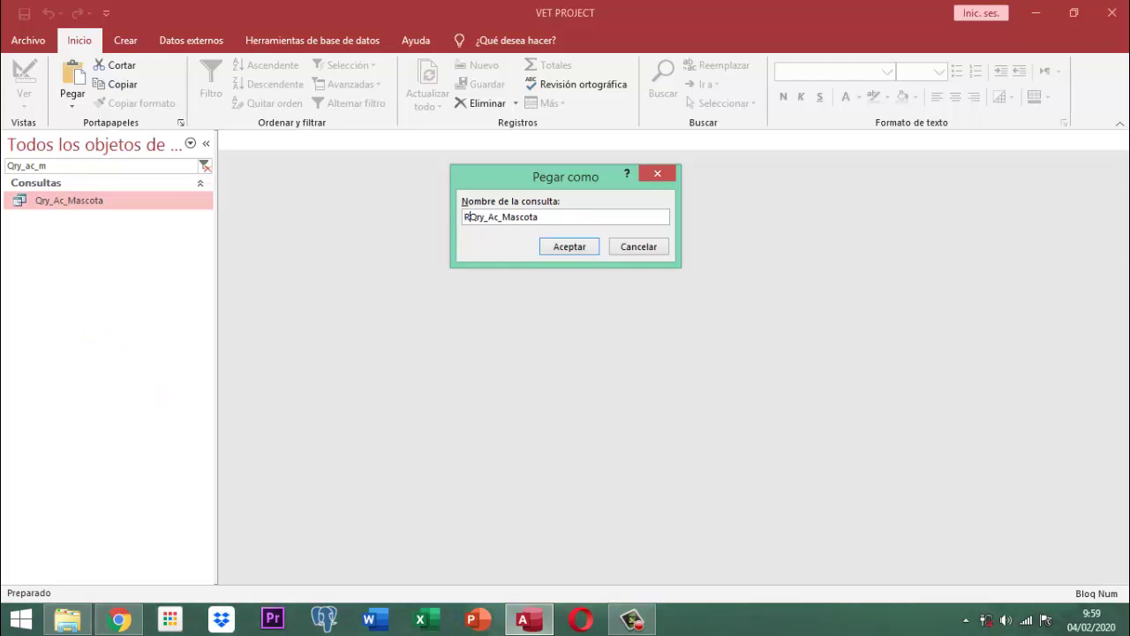
type("l")
type("nf")
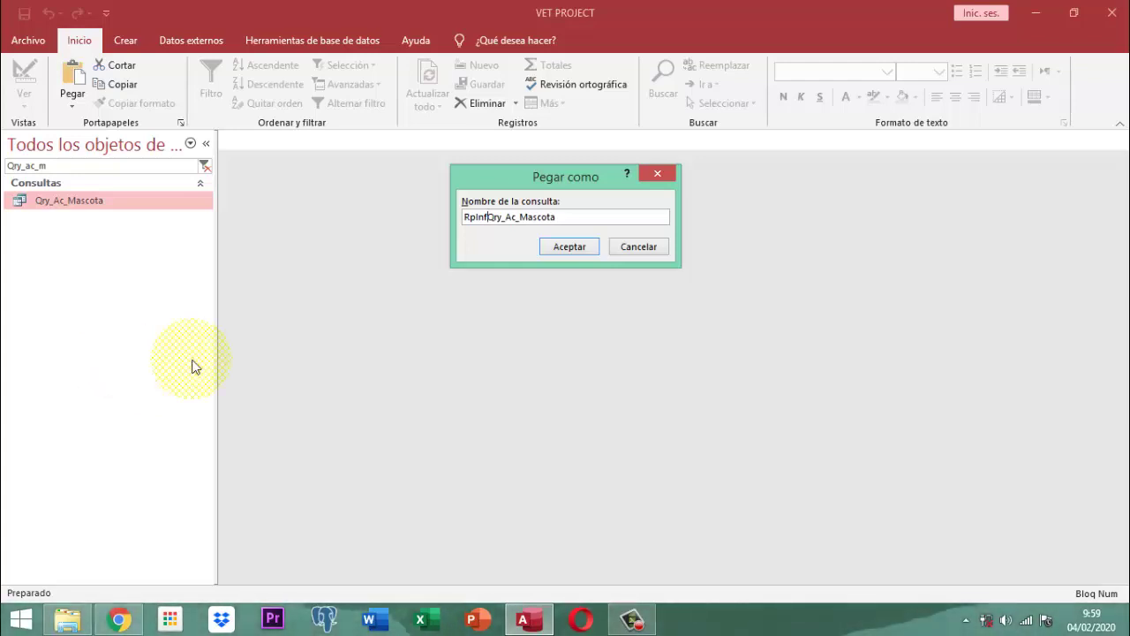
left_click(570, 246)
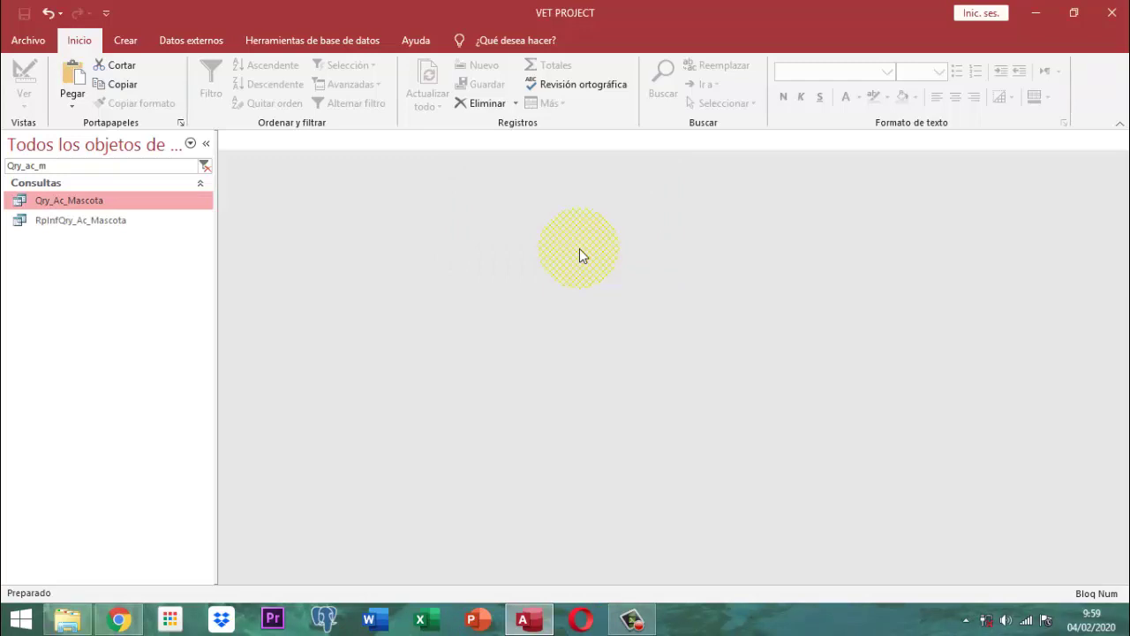
Create an automatic report based on the RpInfQry_Ac_Mascota query
left_click(86, 221)
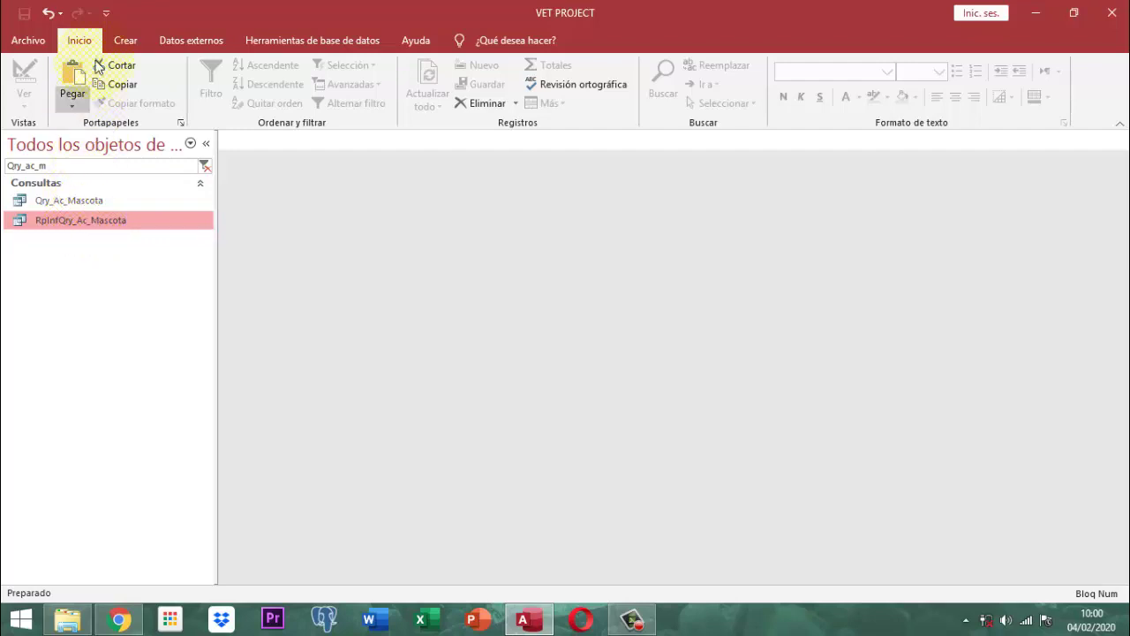
left_click(124, 42)
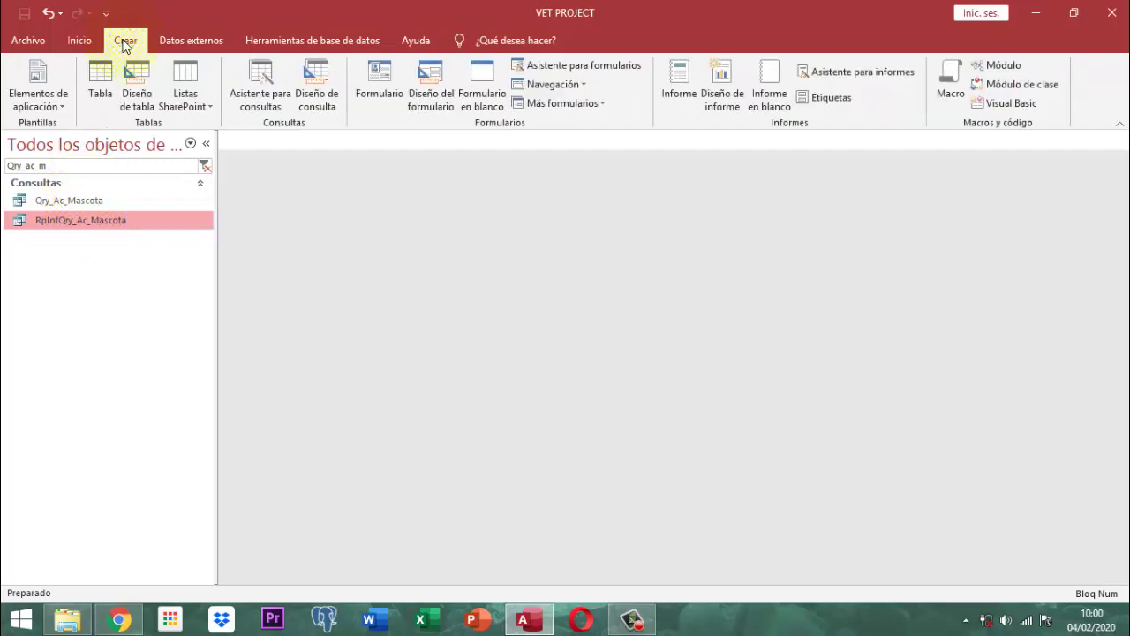
left_click(677, 96)
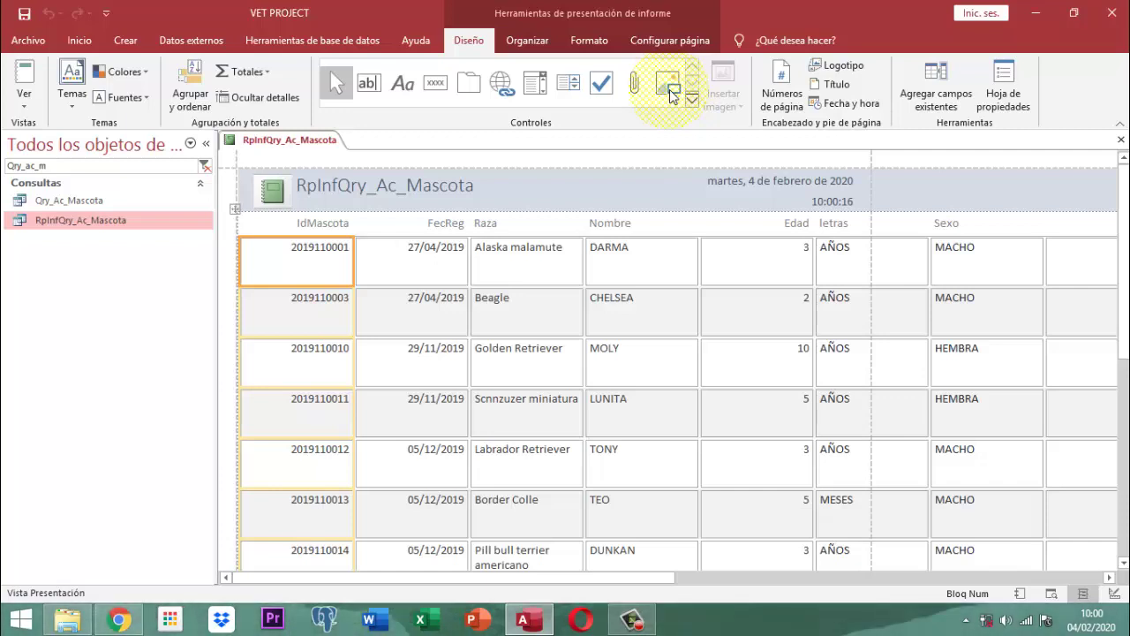
Save the new report under the name RpInfCarnet_Mascota
right_click(303, 144)
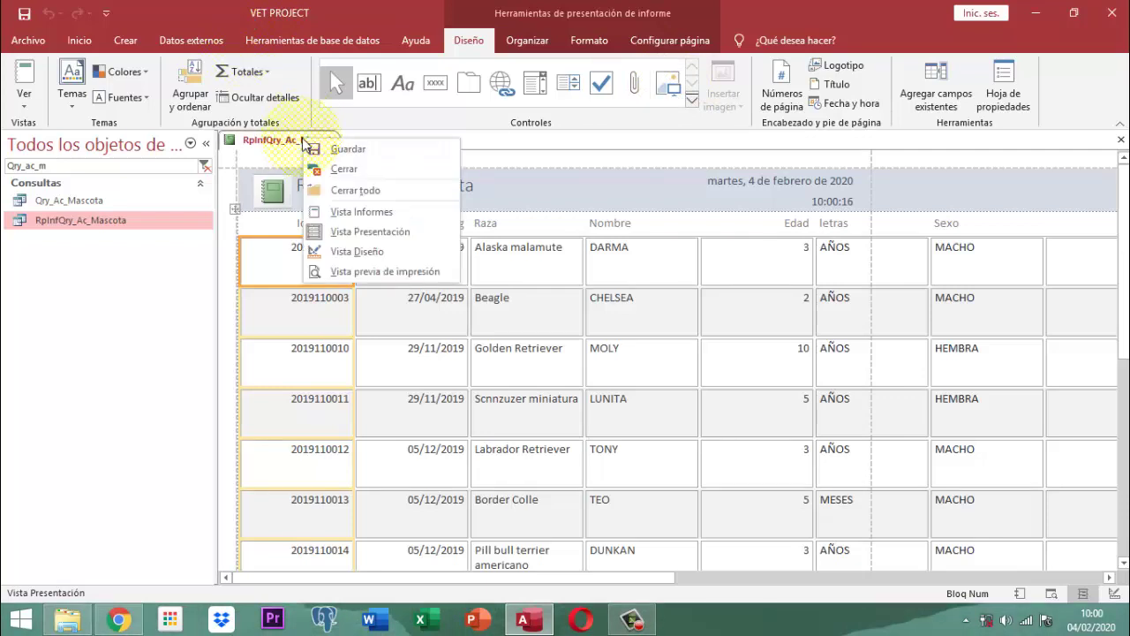
left_click(344, 149)
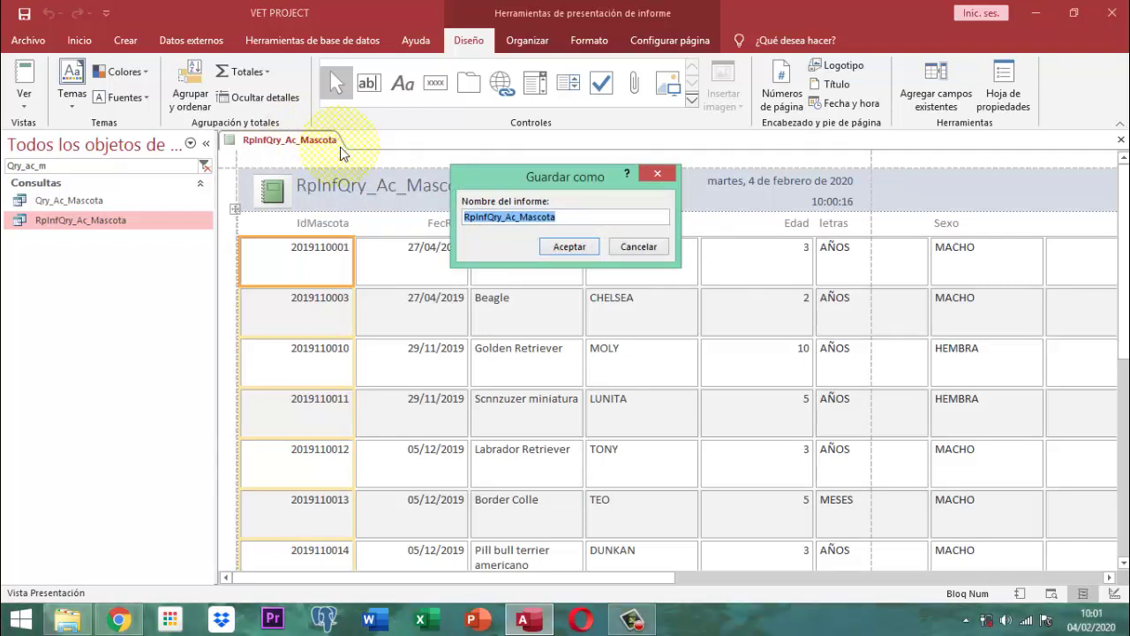
key("End")
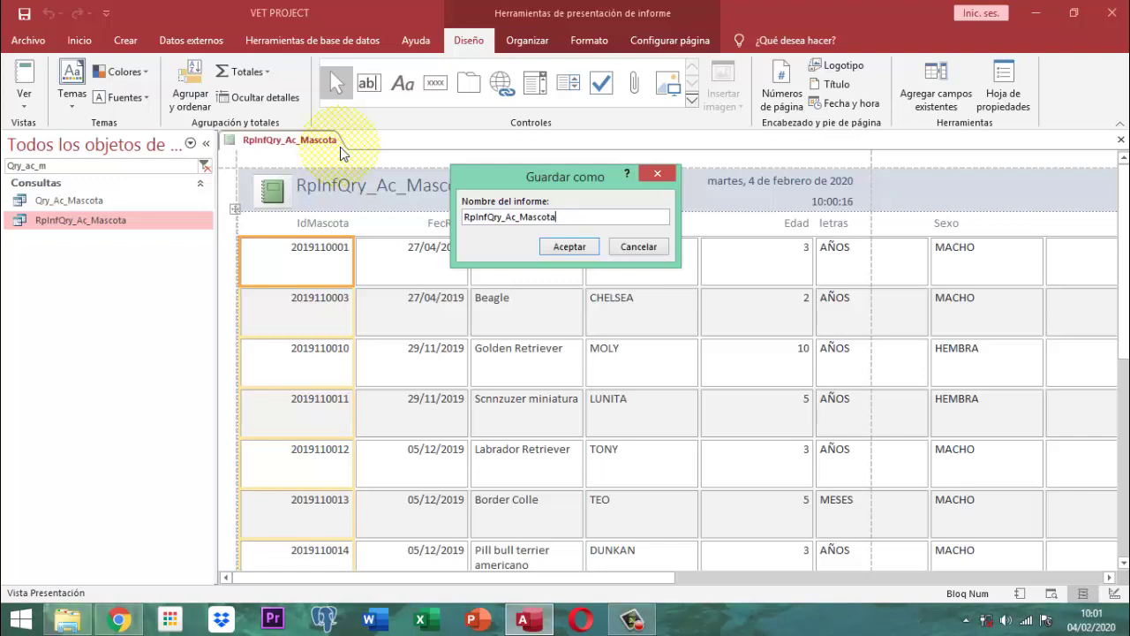
key("BackSpace")
key("BackSpace")
key("BackSpace")
key("BackSpace")
key("BackSpace")
key("BackSpace")
key("BackSpace")
key("BackSpace")
key("BackSpace")
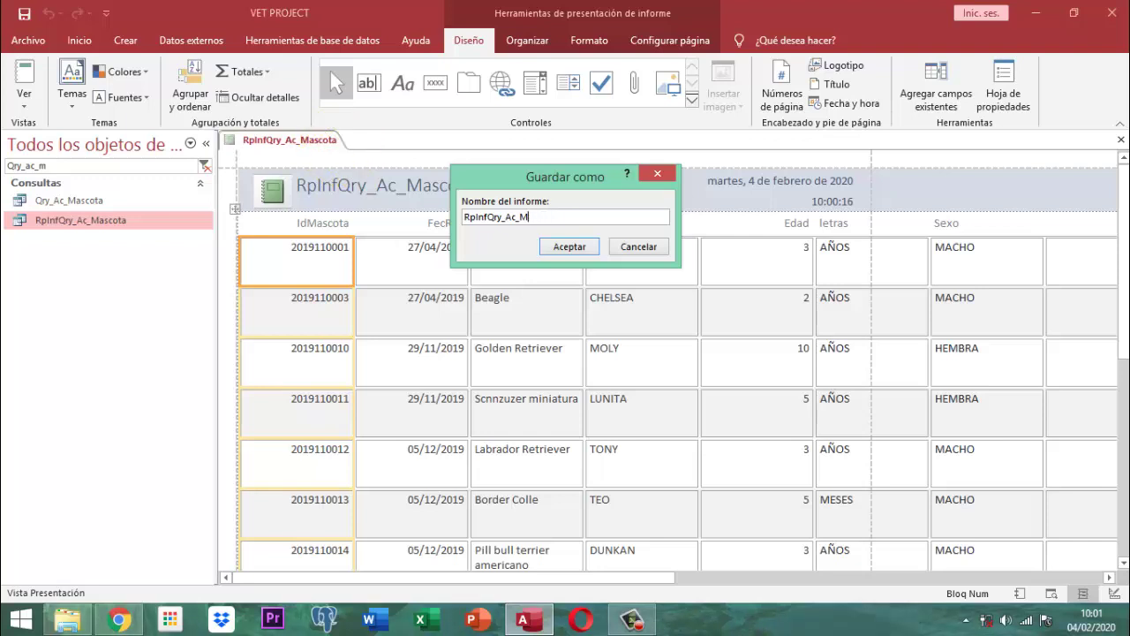
key("BackSpace")
key("BackSpace")
key("BackSpace")
key("BackSpace")
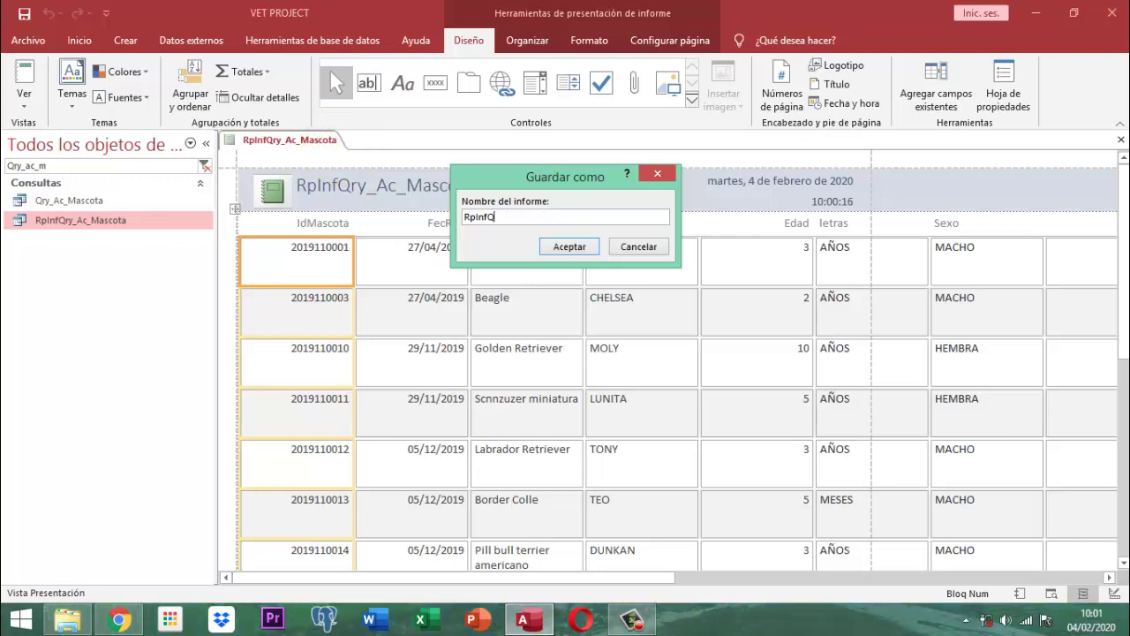
key("BackSpace")
type("Carnet_M")
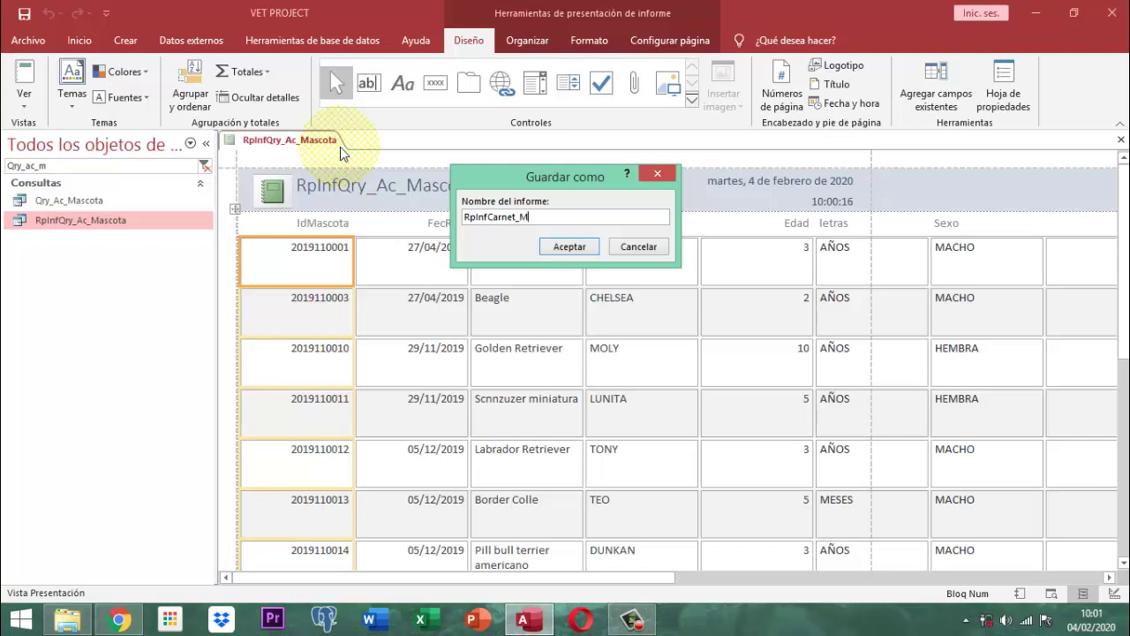
type("ascota")
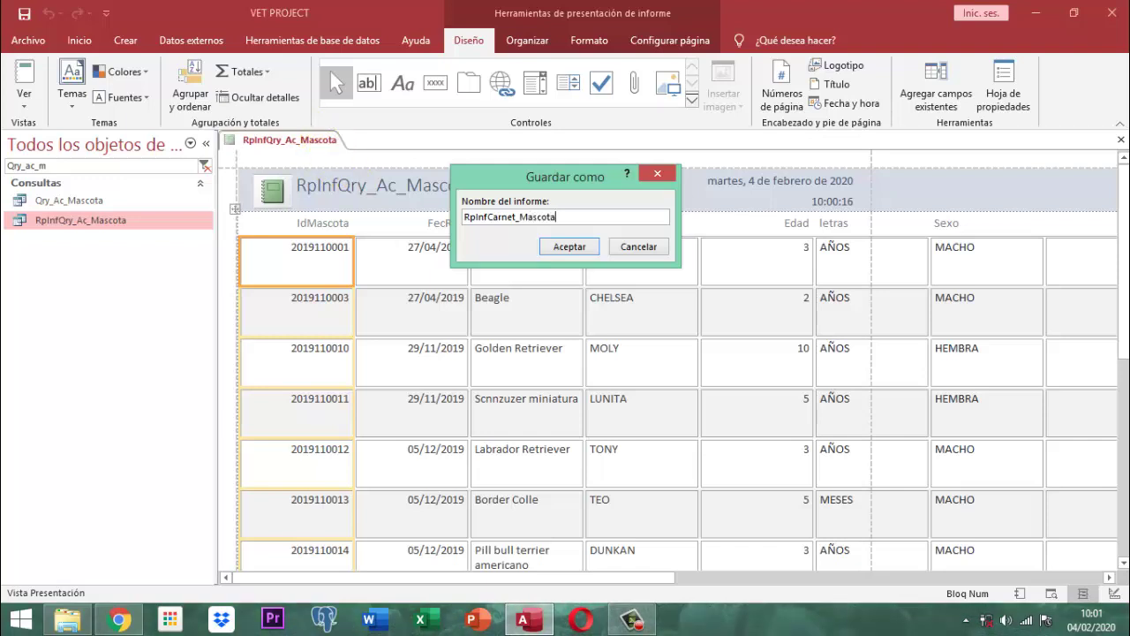
left_click(570, 248)
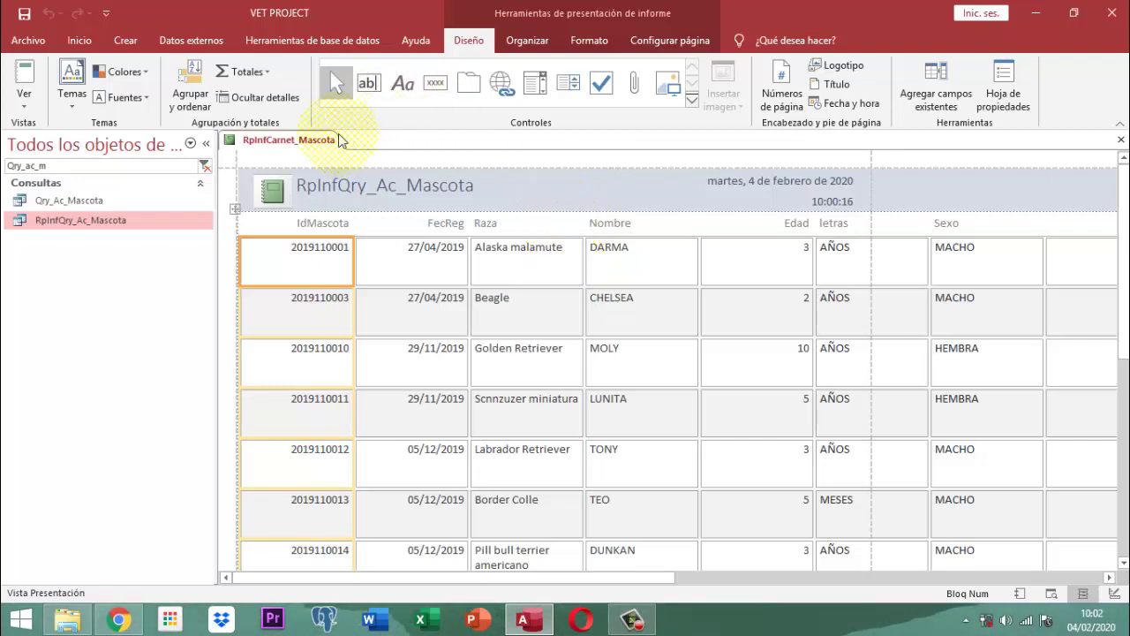
Switch the report to Design view and delete the logo, title, date and time controls from the report header
right_click(309, 137)
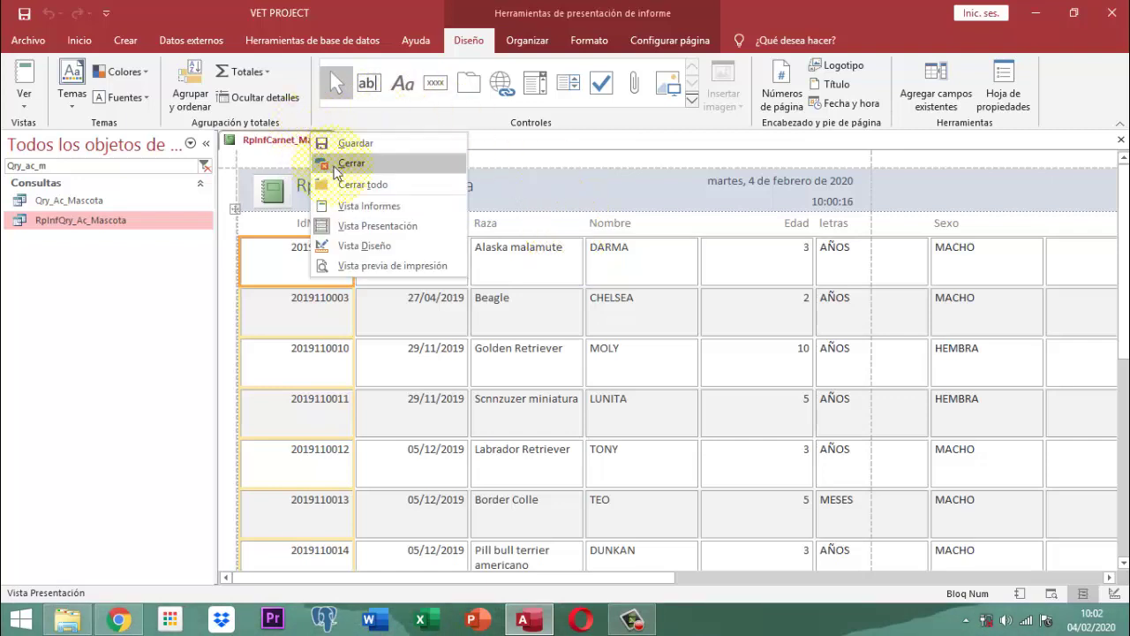
left_click(383, 253)
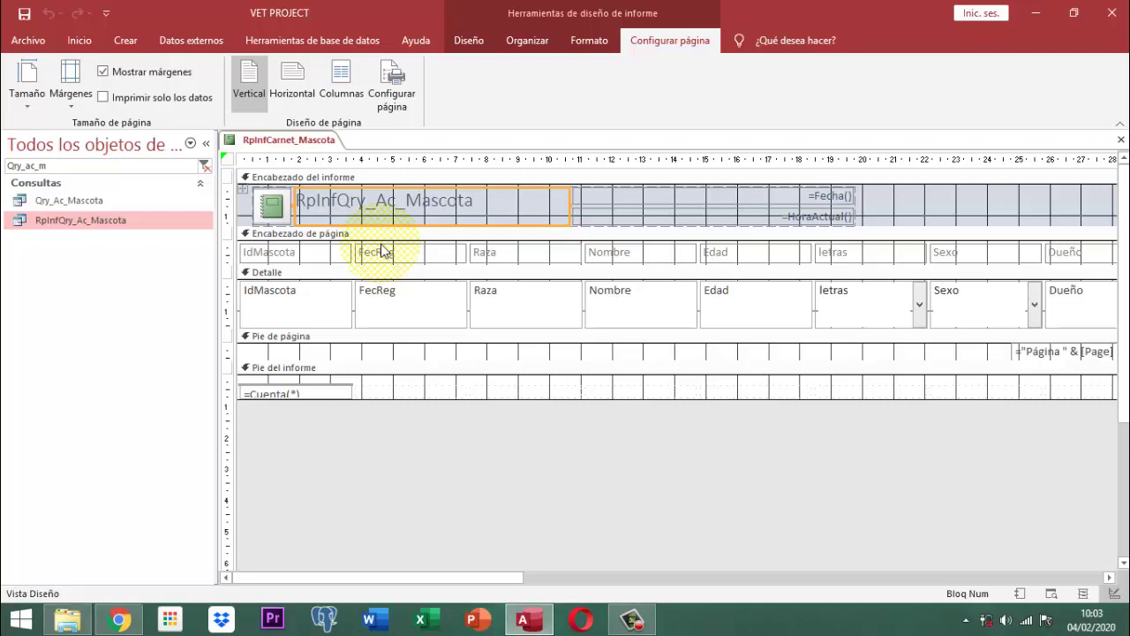
left_click(909, 215)
left_click(879, 221)
left_click_drag(879, 221, 249, 202)
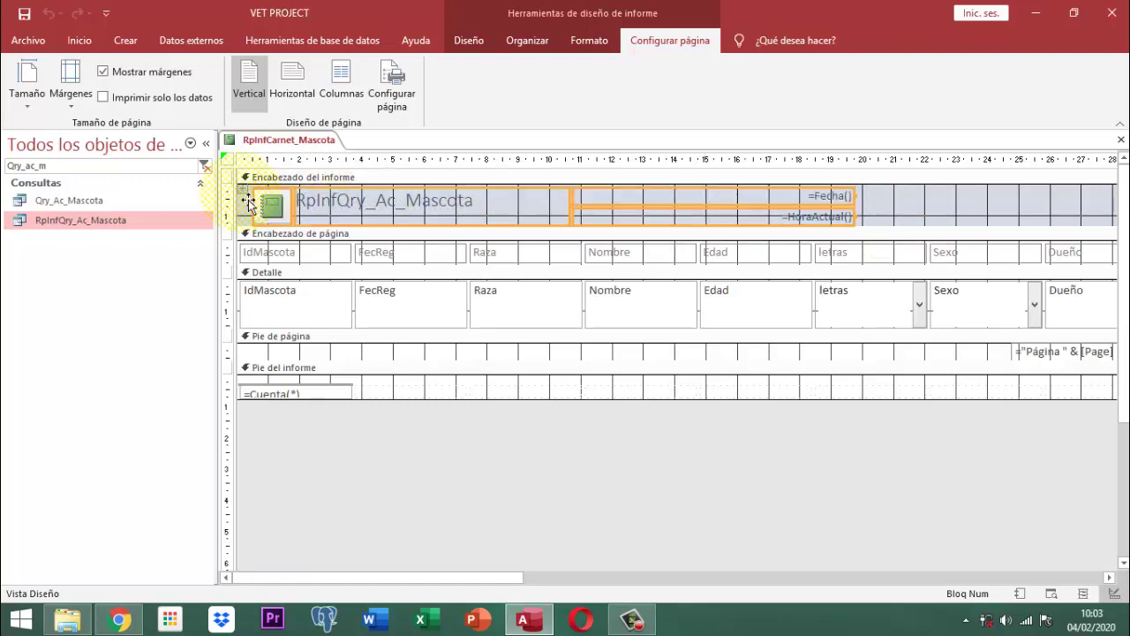
key("Delete")
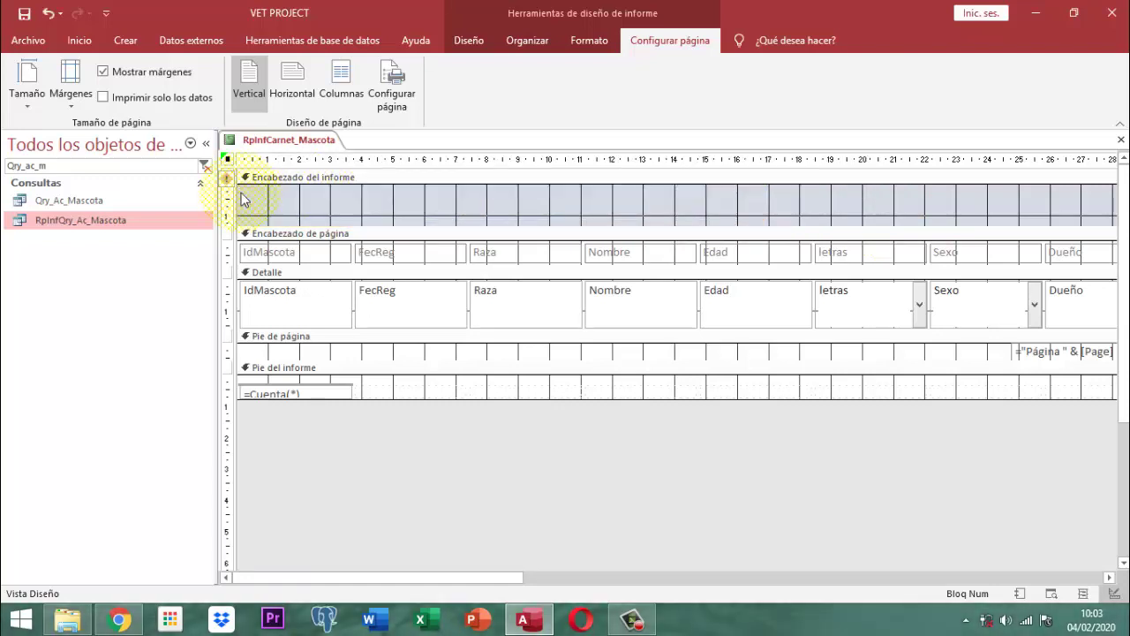
Select the whole tabular layout of labels and fields in the report and remove that layout from the controls
left_click(396, 396)
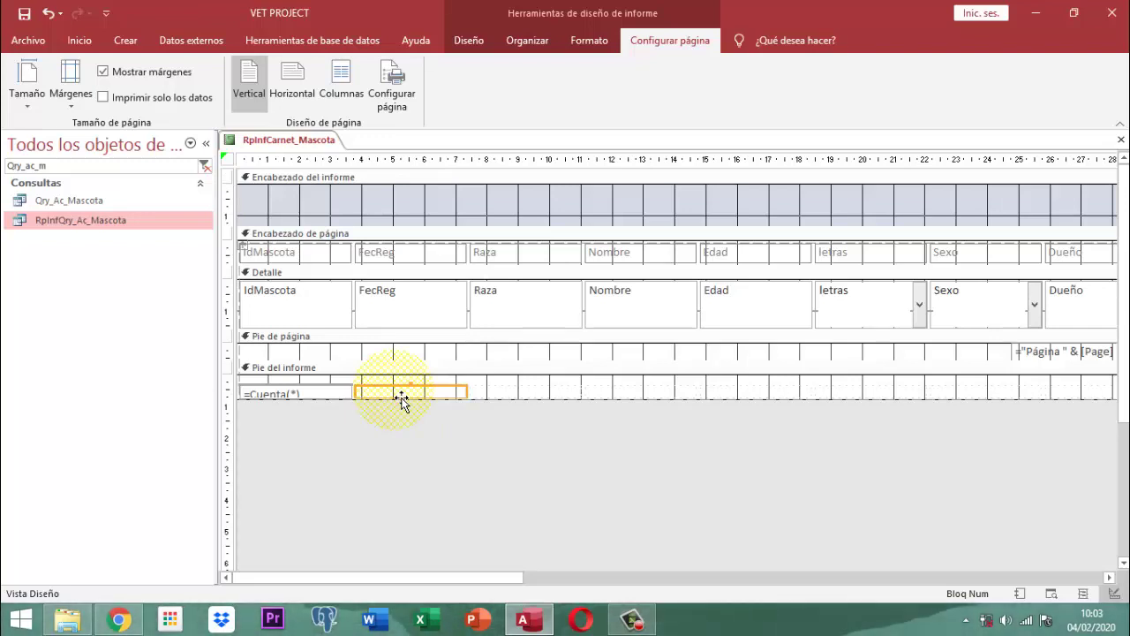
left_click(247, 254)
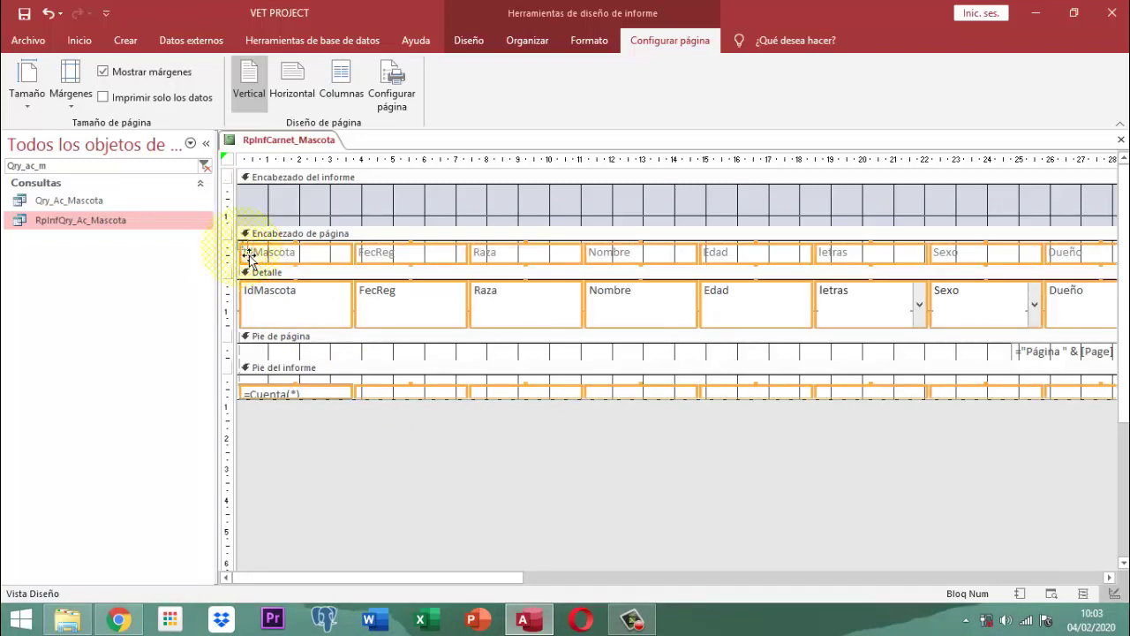
left_click(543, 40)
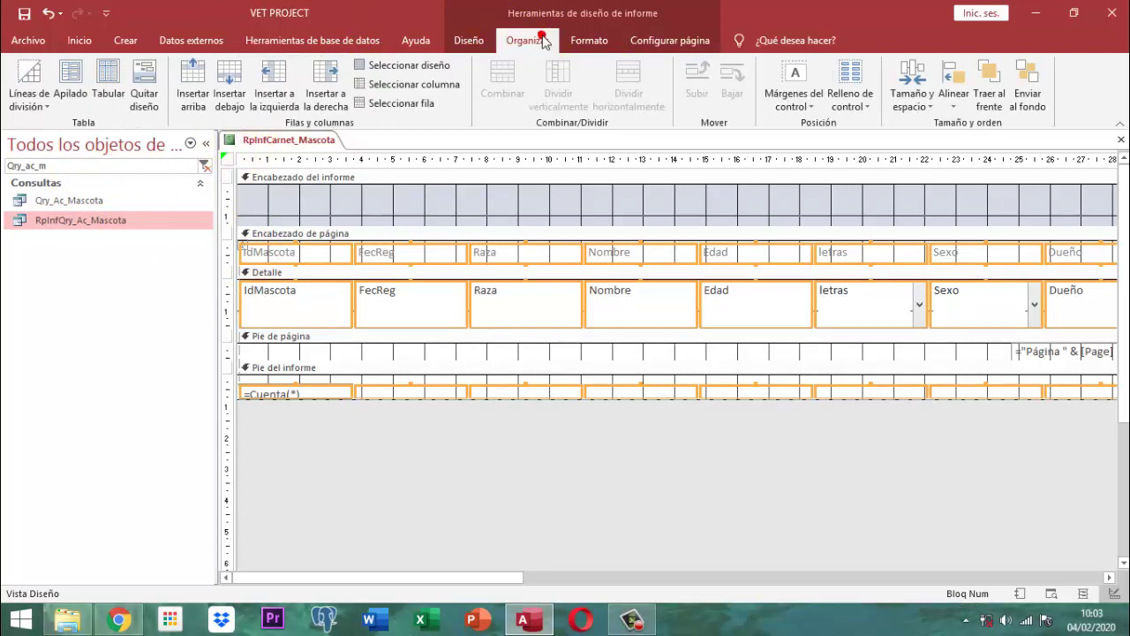
left_click(144, 90)
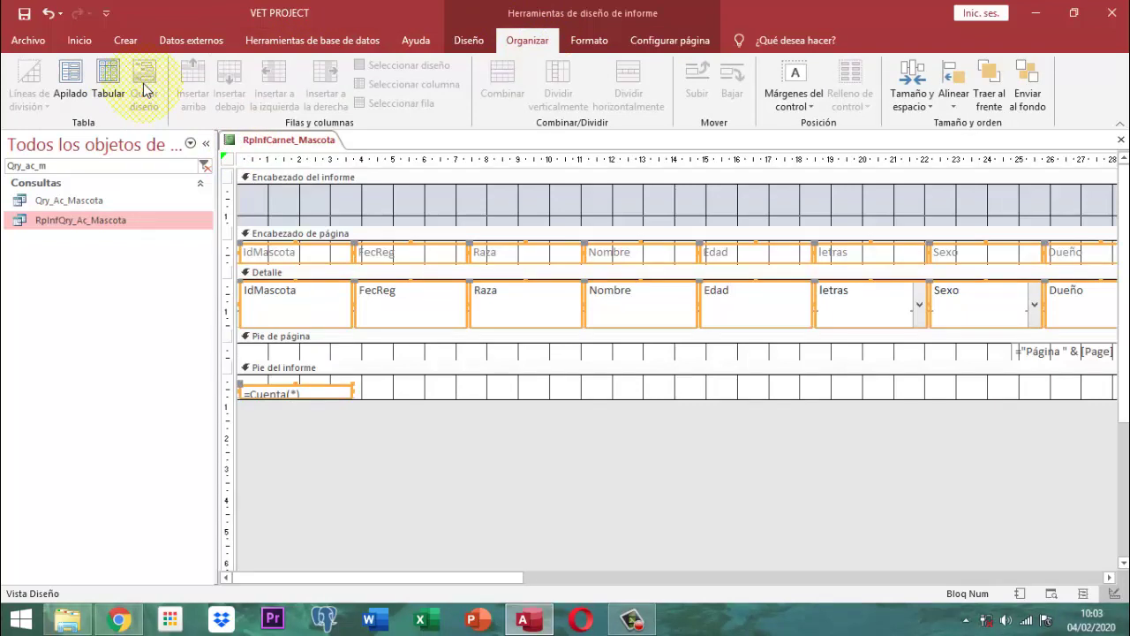
Delete the record count control from the report footer and the page number control from the page footer
left_click(400, 421)
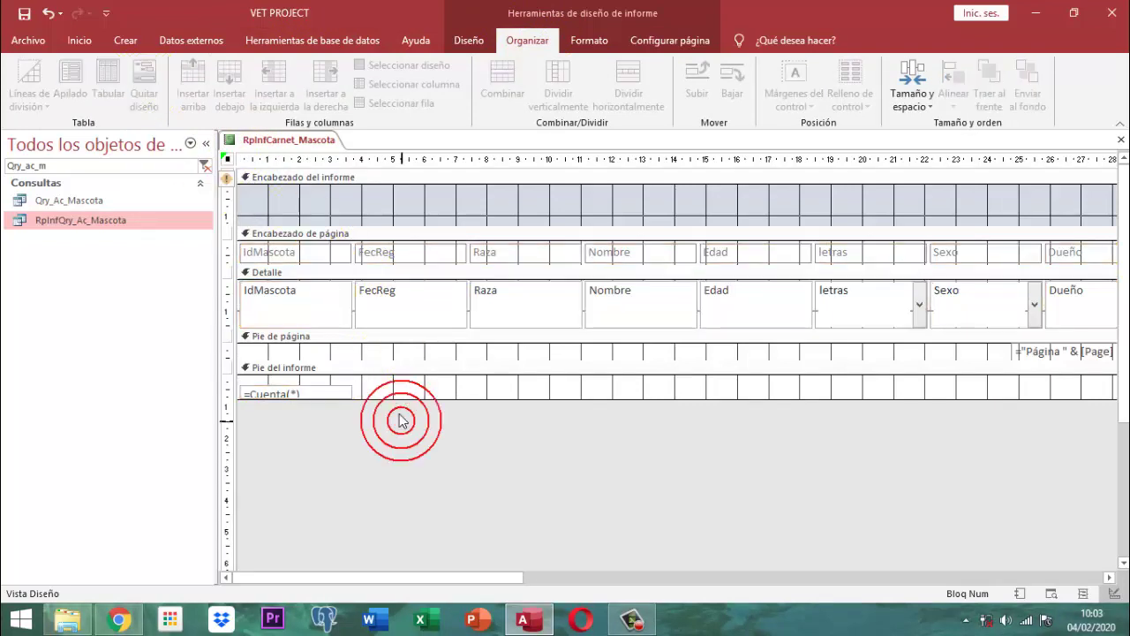
left_click_drag(400, 420, 225, 380)
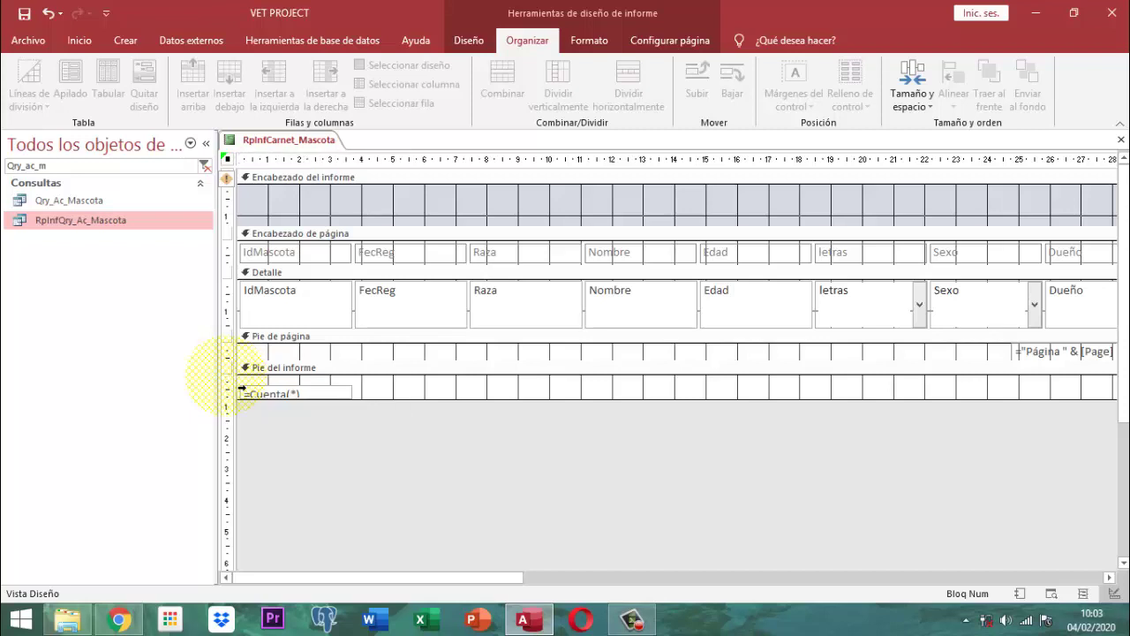
key("Delete")
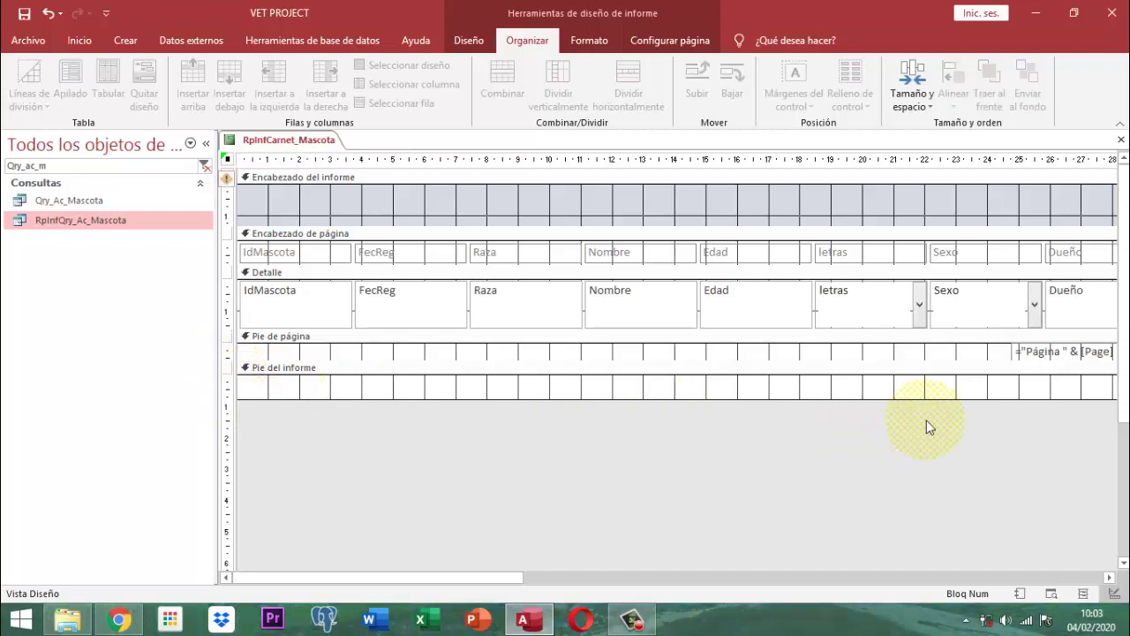
left_click(1060, 353)
key("Delete")
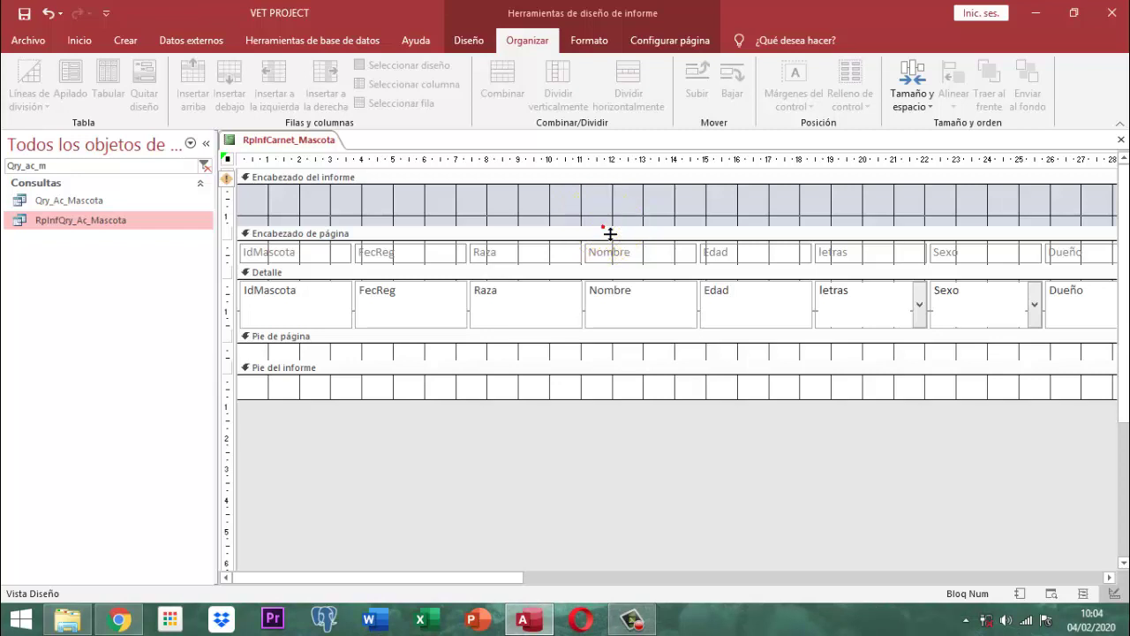
Collapse the report header, page footer and report footer sections to zero height
left_click_drag(611, 231, 608, 176)
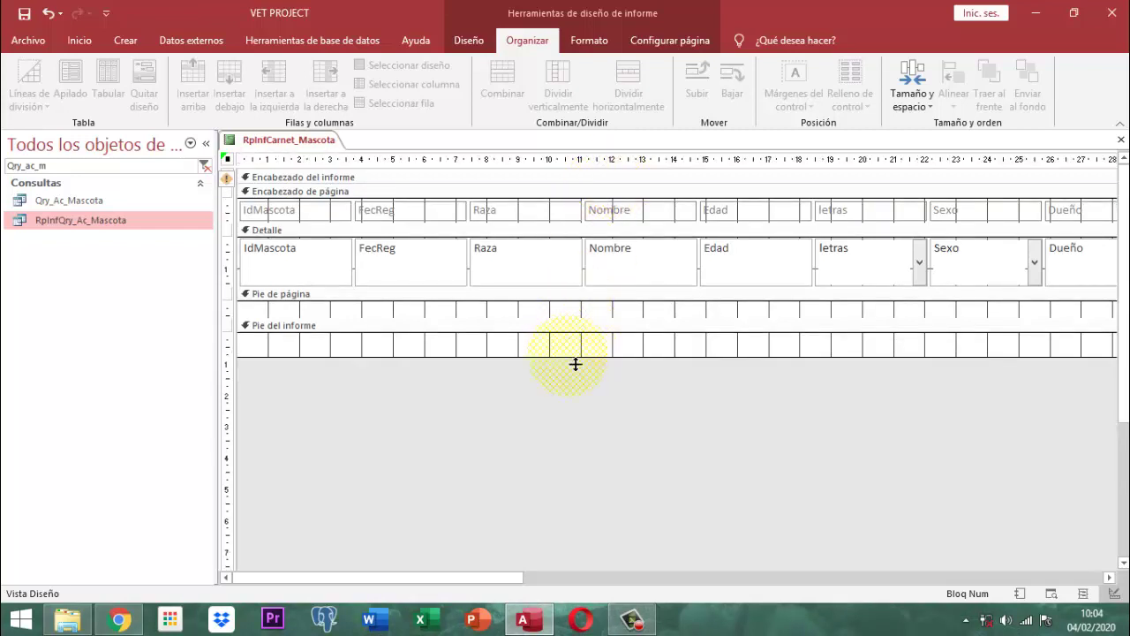
left_click_drag(574, 360, 582, 302)
left_click(575, 324)
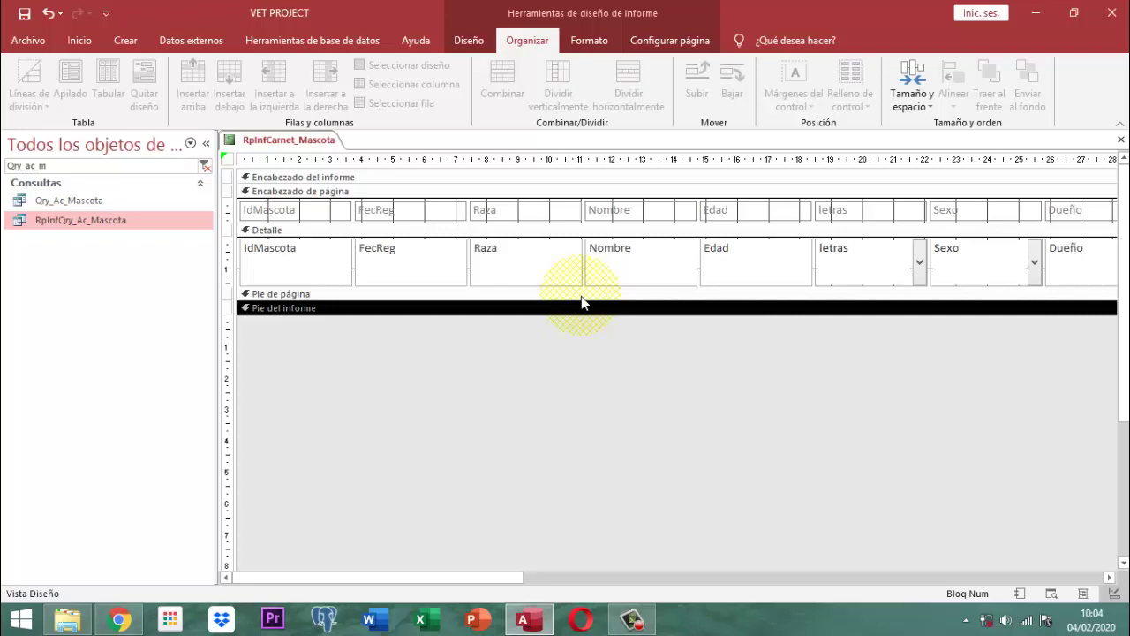
Delete all remaining labels from the page header and all fields from the detail section, through CLASECL
left_click(1089, 370)
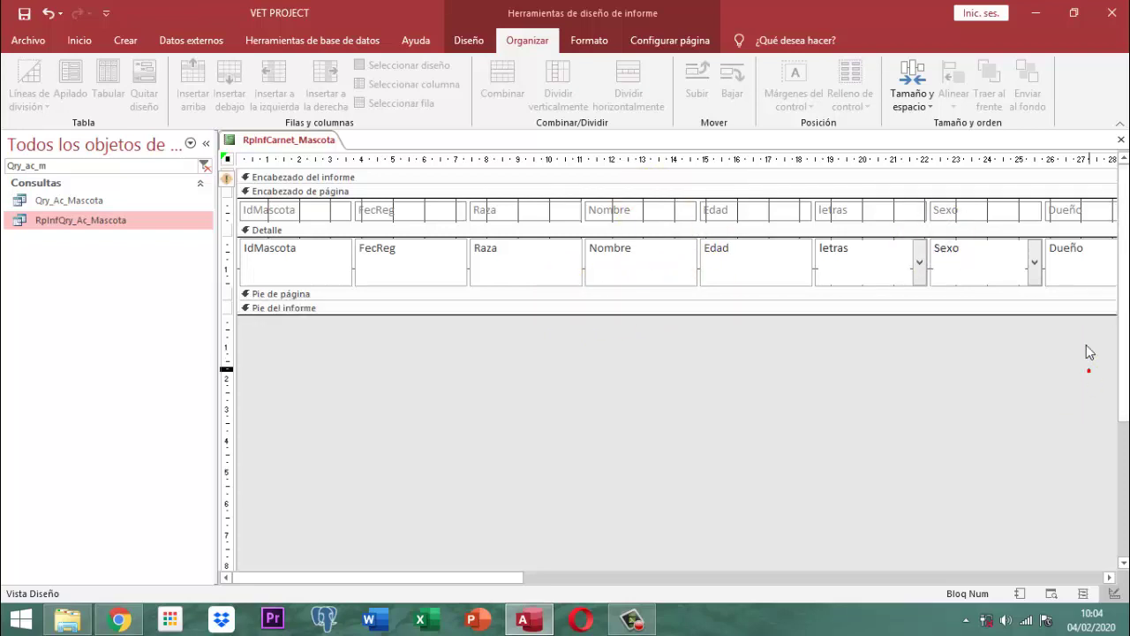
left_click_drag(1089, 352, 262, 196)
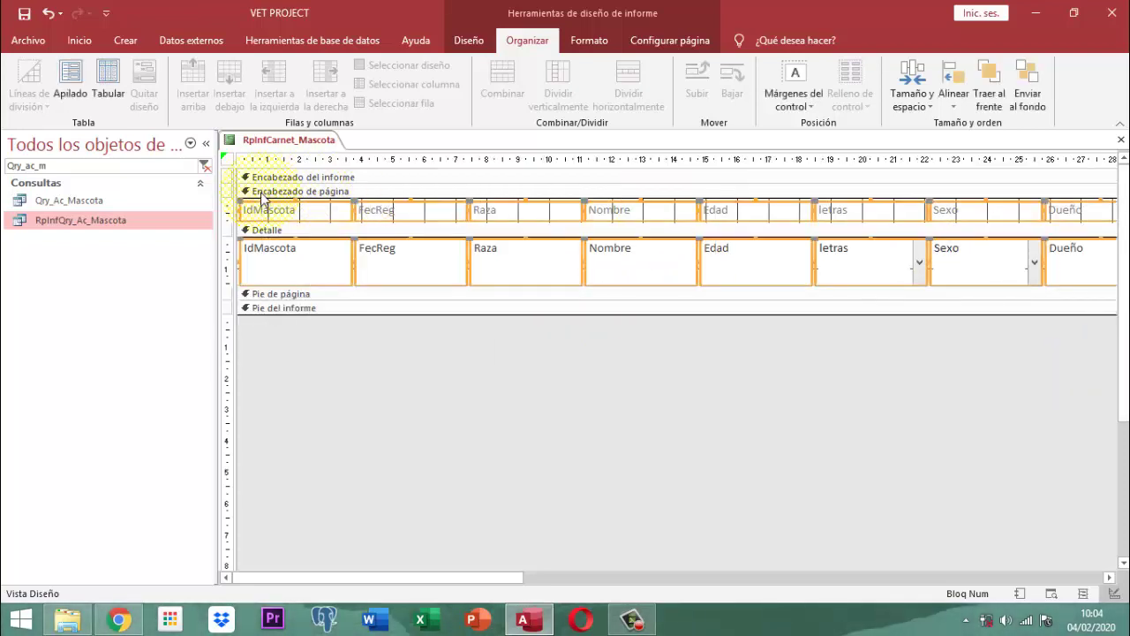
key("Delete")
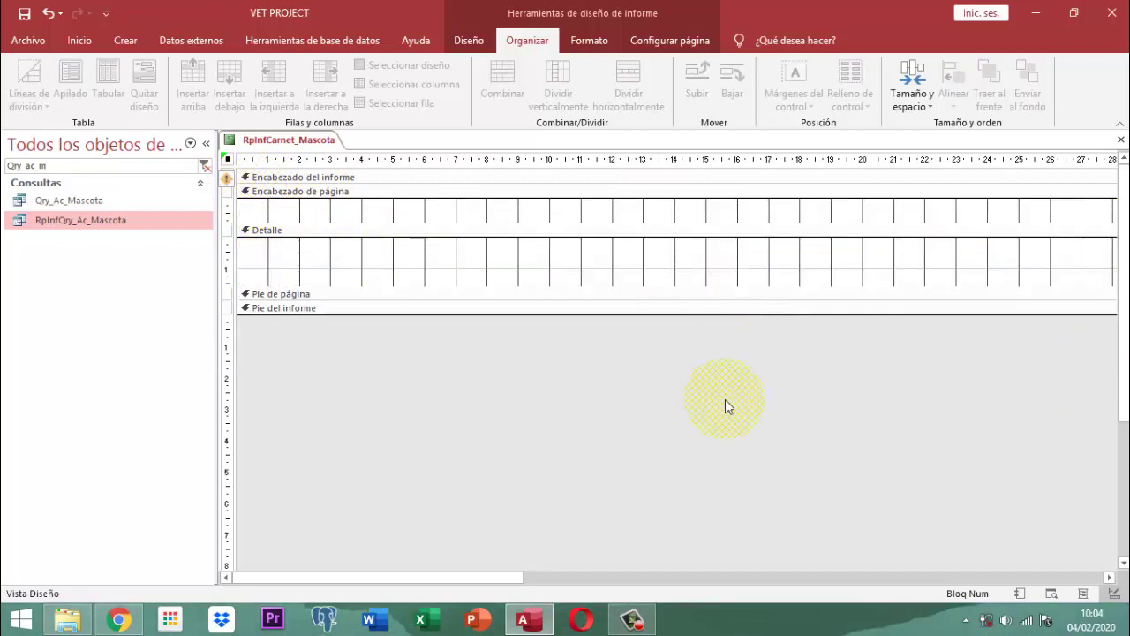
left_click_drag(507, 577, 951, 575)
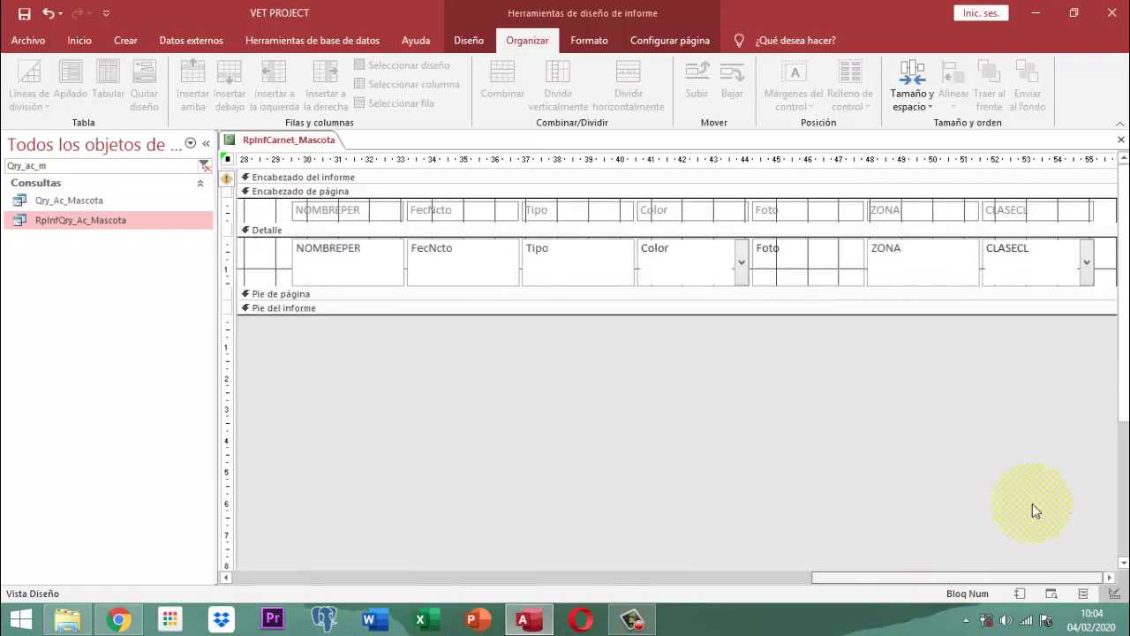
left_click_drag(1099, 332, 286, 219)
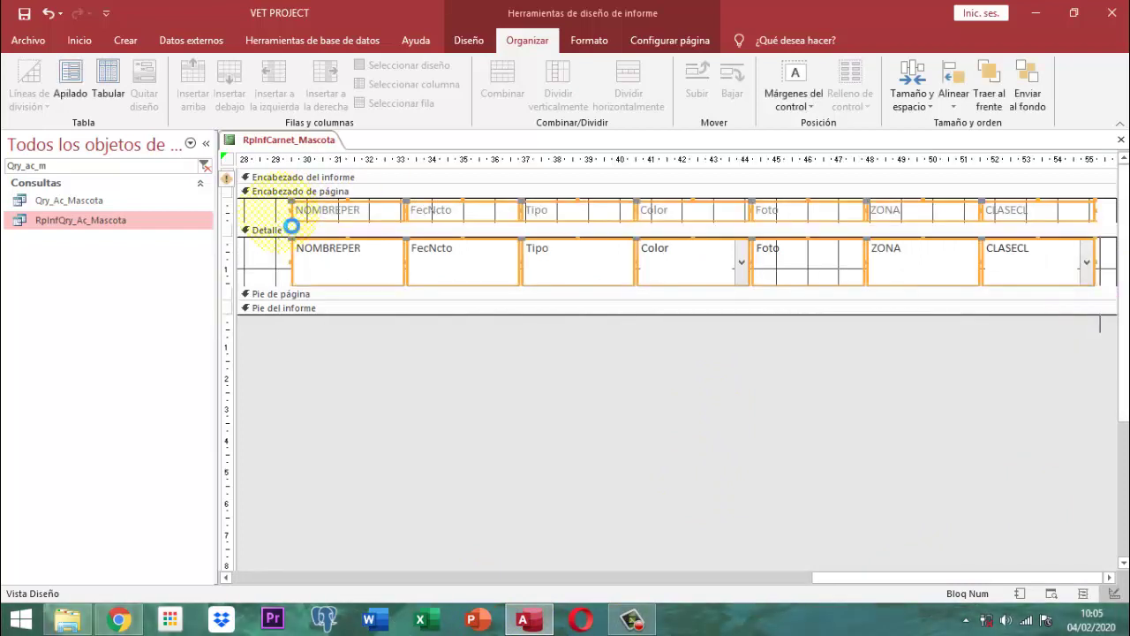
key("Delete")
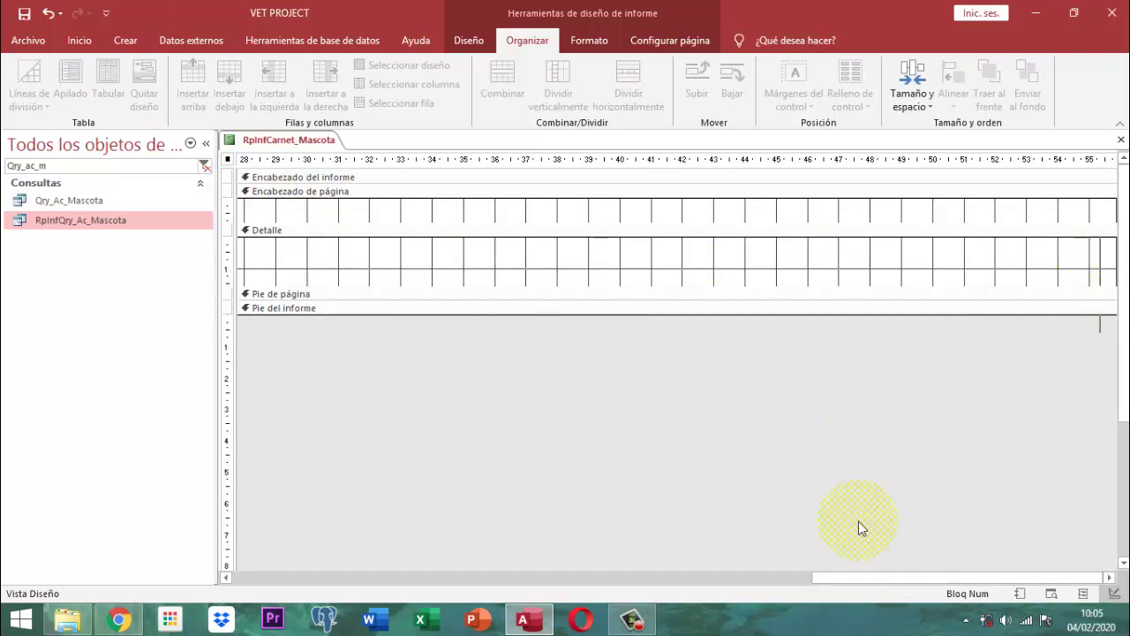
Narrow the report's width to about 9 cm
left_click_drag(854, 578, 203, 600)
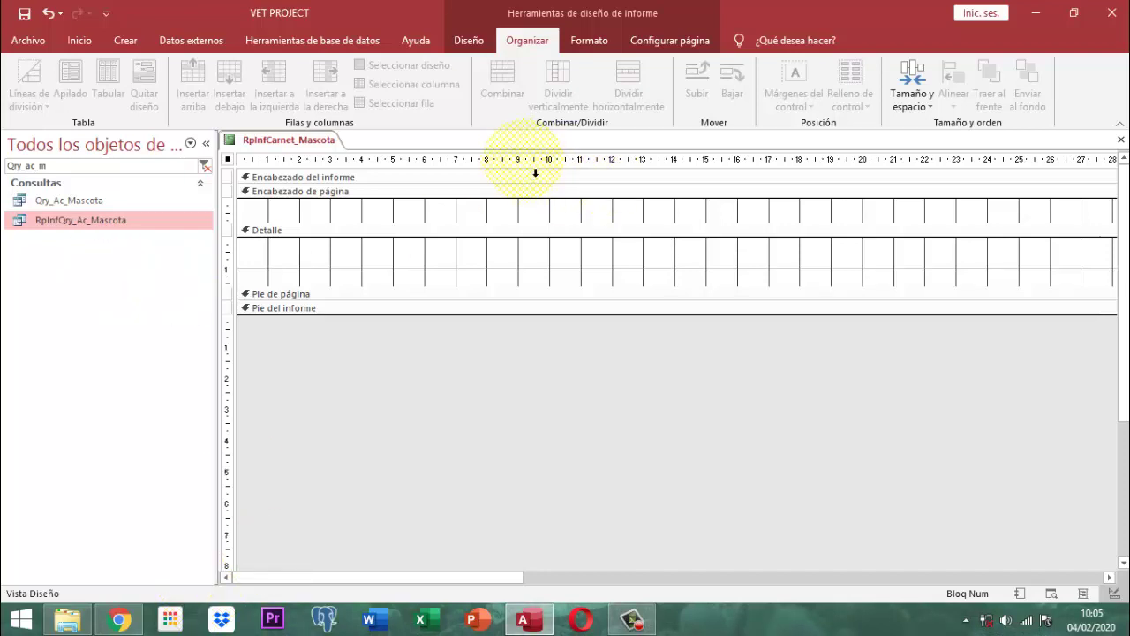
left_click_drag(509, 580, 1088, 580)
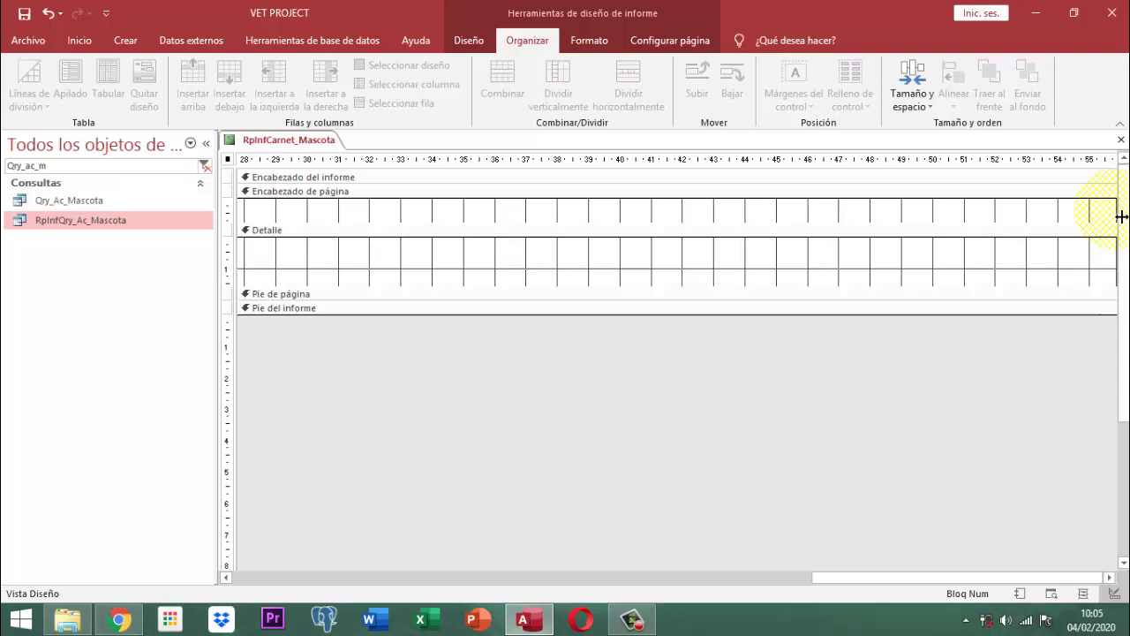
left_click_drag(1119, 217, 300, 221)
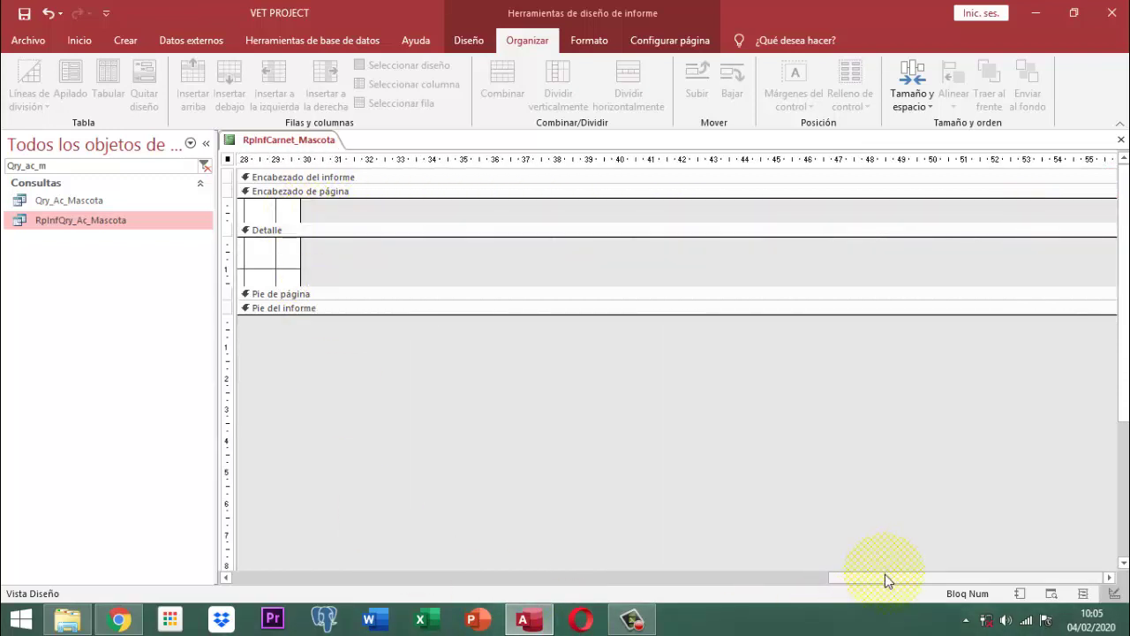
left_click_drag(885, 574, 248, 583)
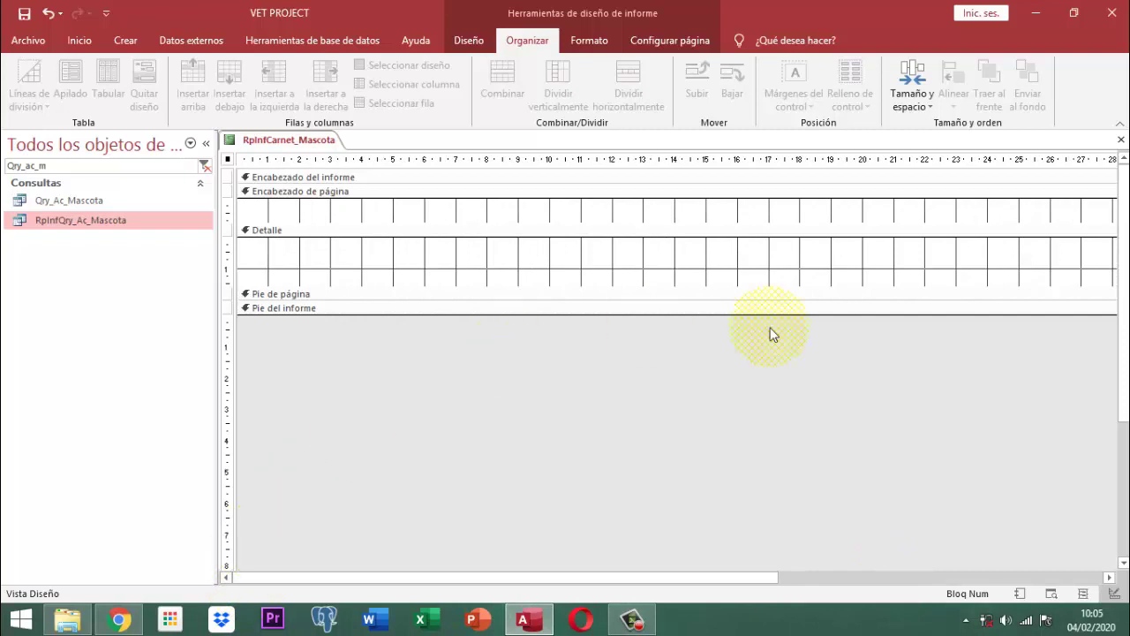
left_click_drag(669, 581, 812, 565)
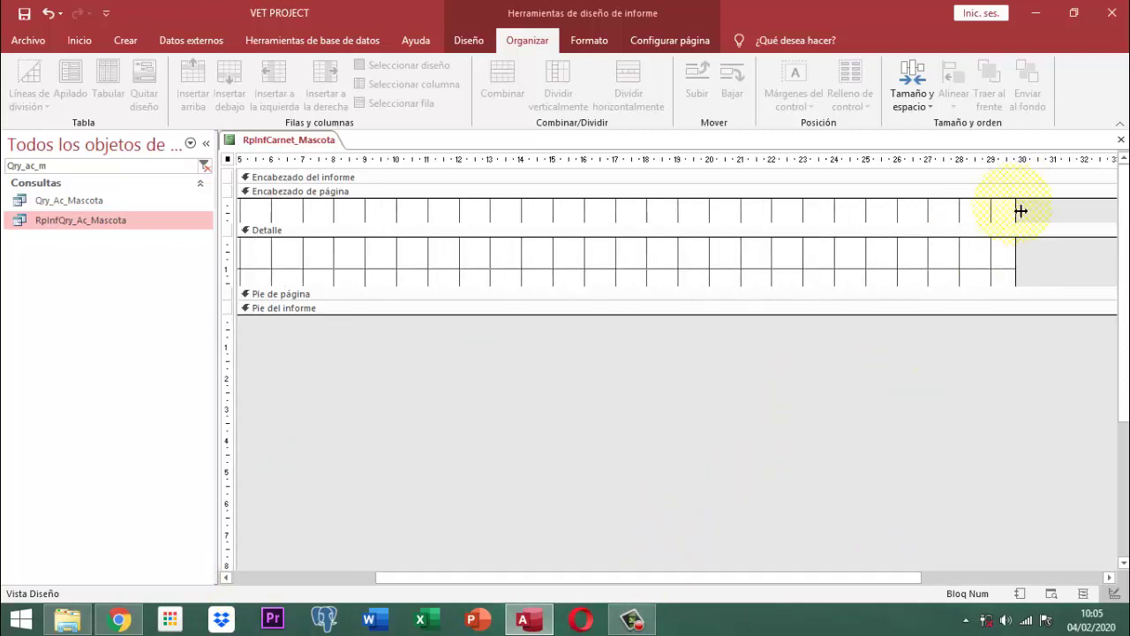
left_click_drag(1016, 209, 487, 215)
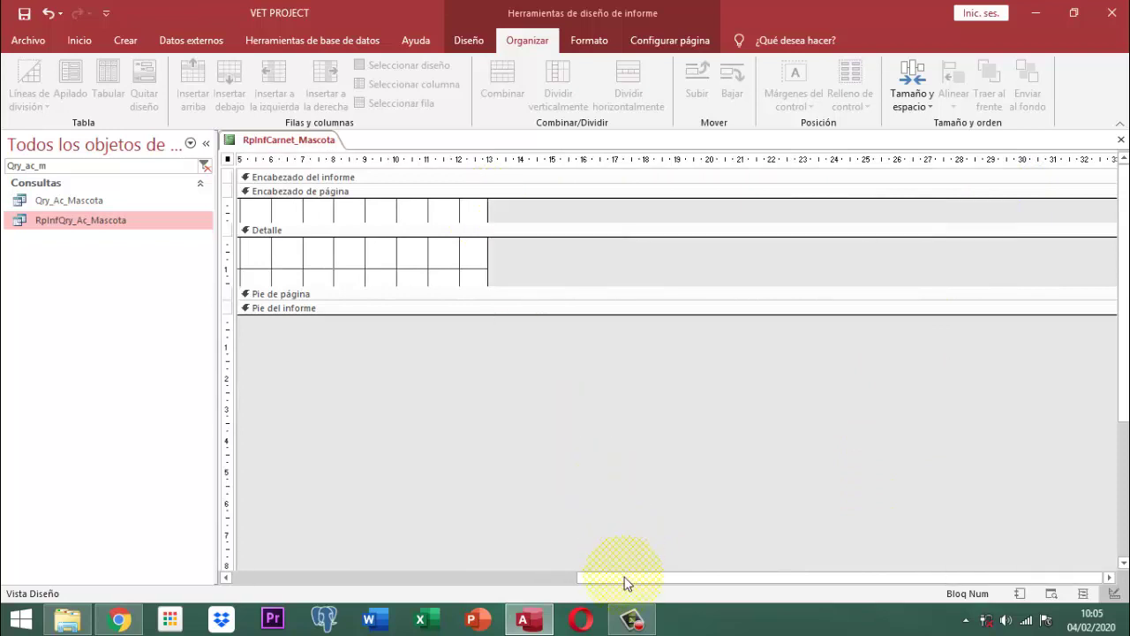
left_click_drag(625, 582, 83, 586)
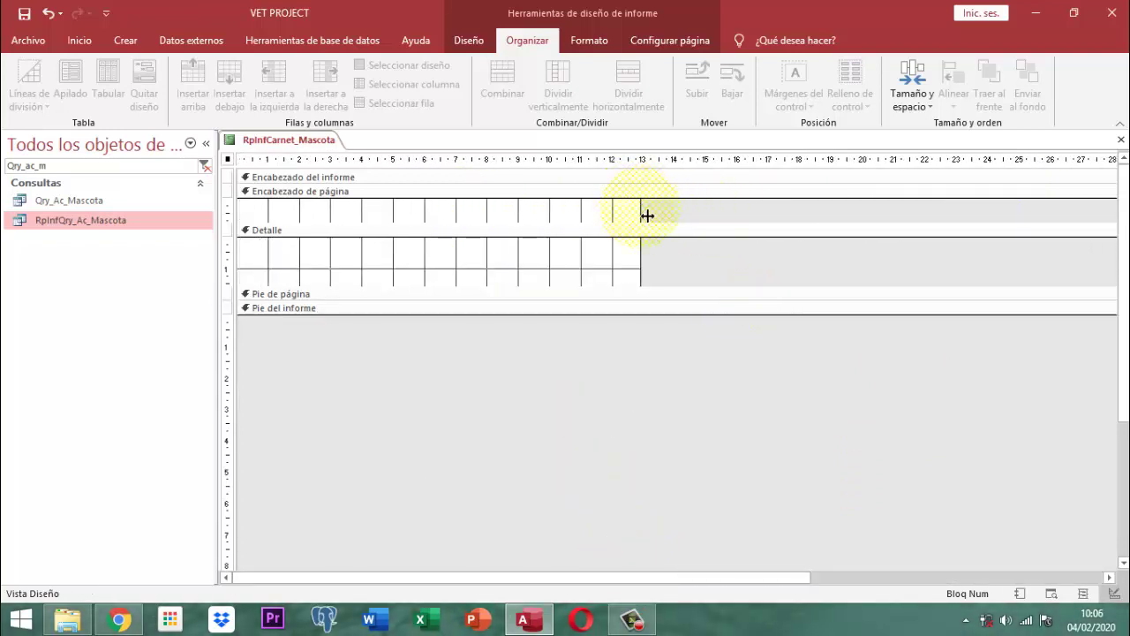
left_click_drag(647, 215, 526, 235)
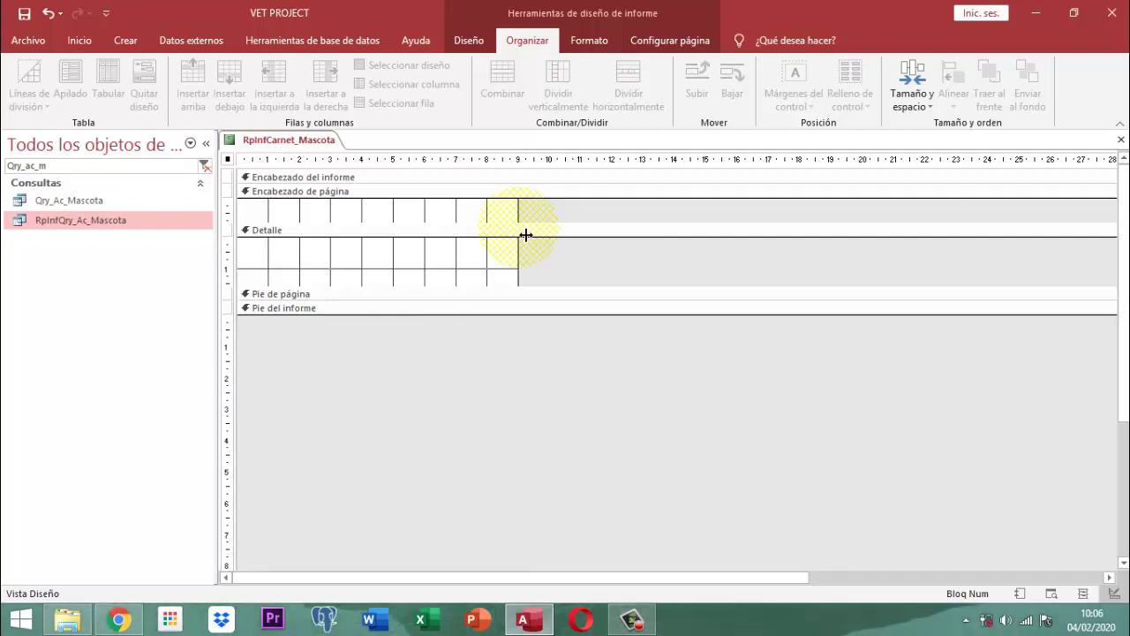
Set the report's page margins to Estrecho and its paper size to Carta 8.5"x11"
left_click(685, 42)
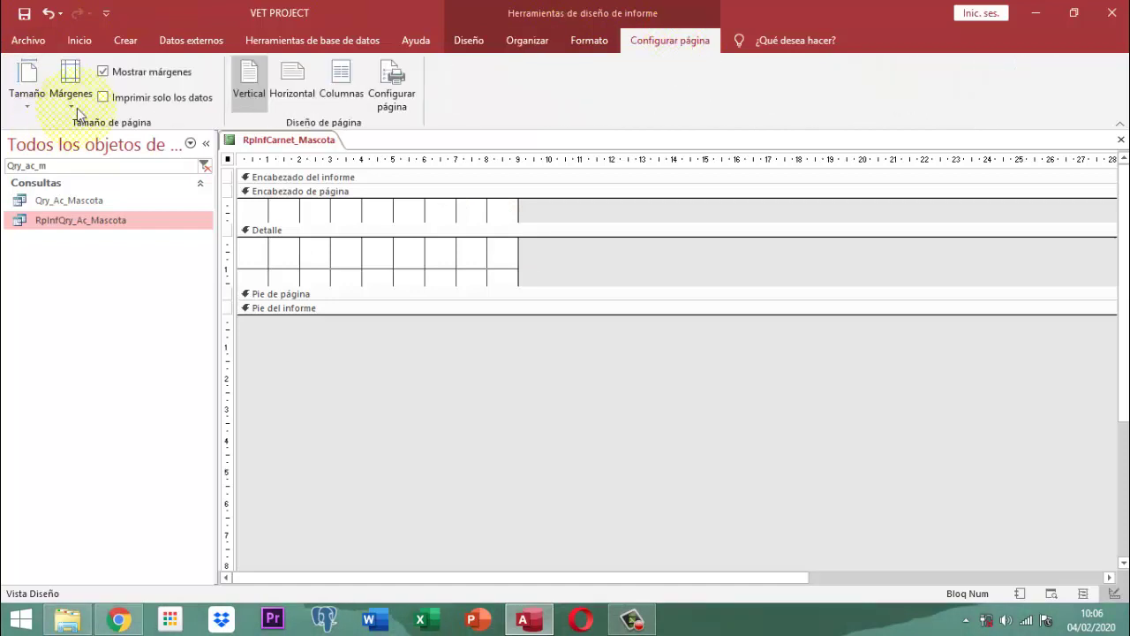
left_click(77, 107)
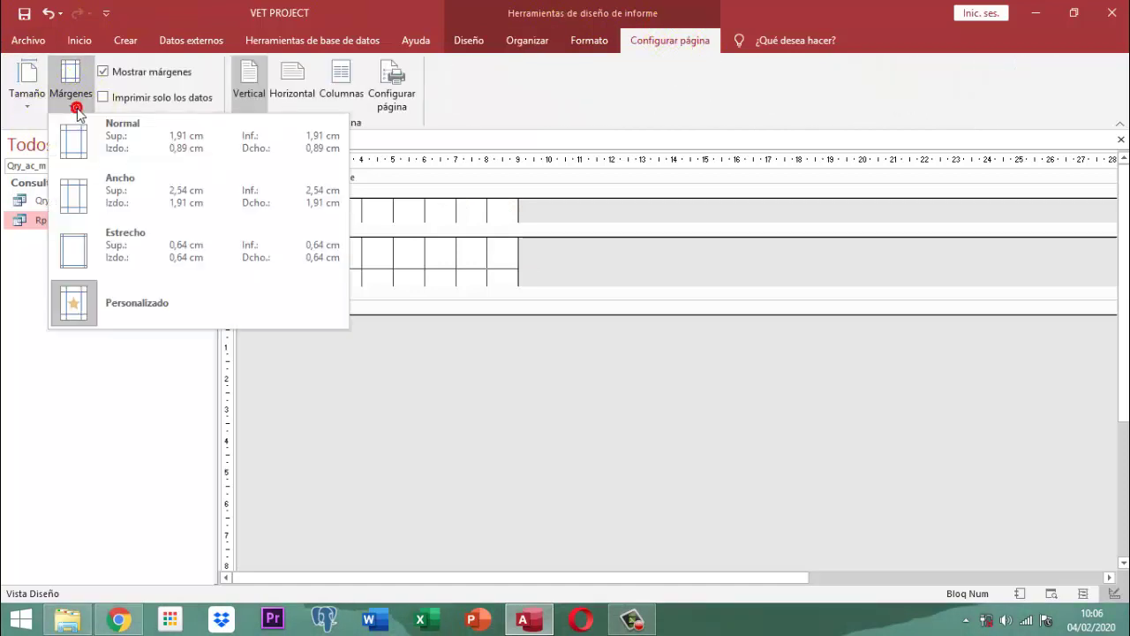
left_click(80, 260)
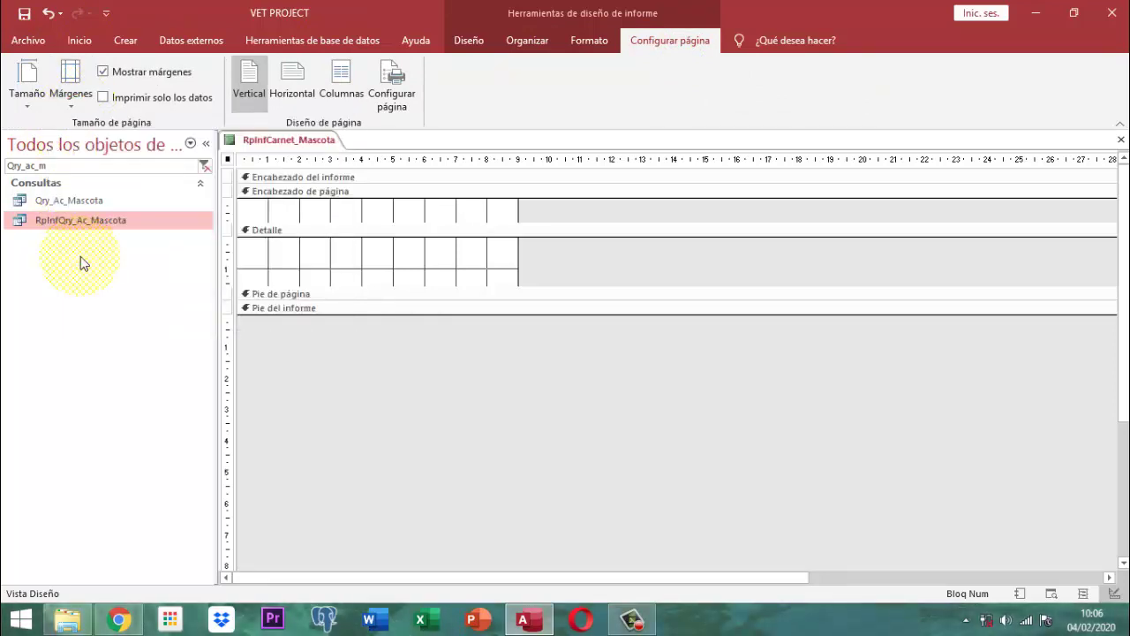
left_click(32, 105)
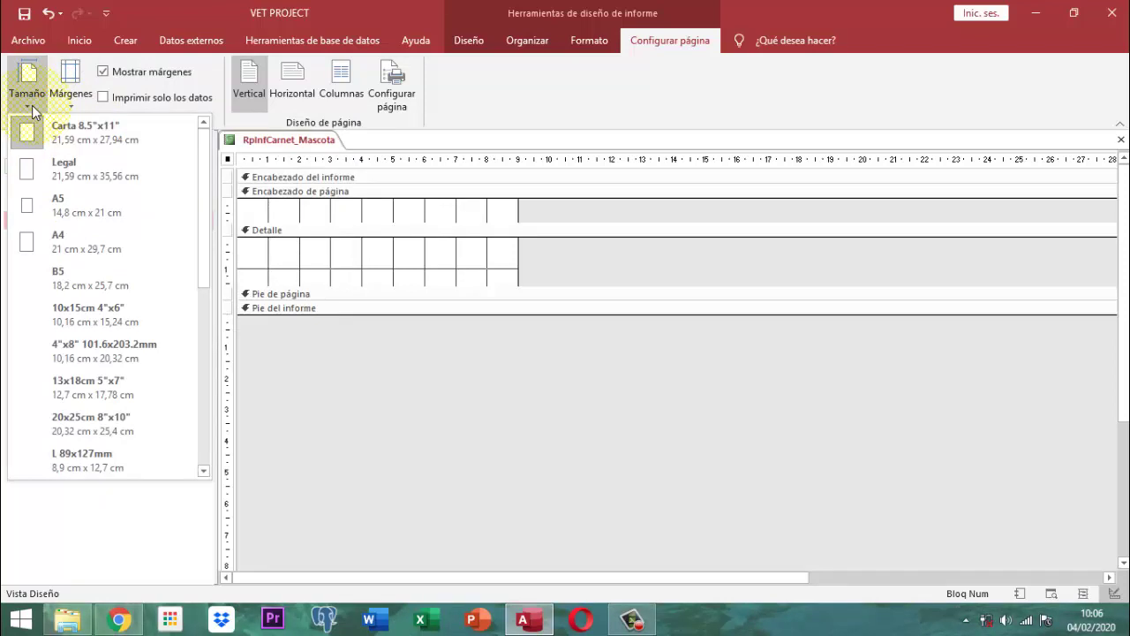
left_click(53, 139)
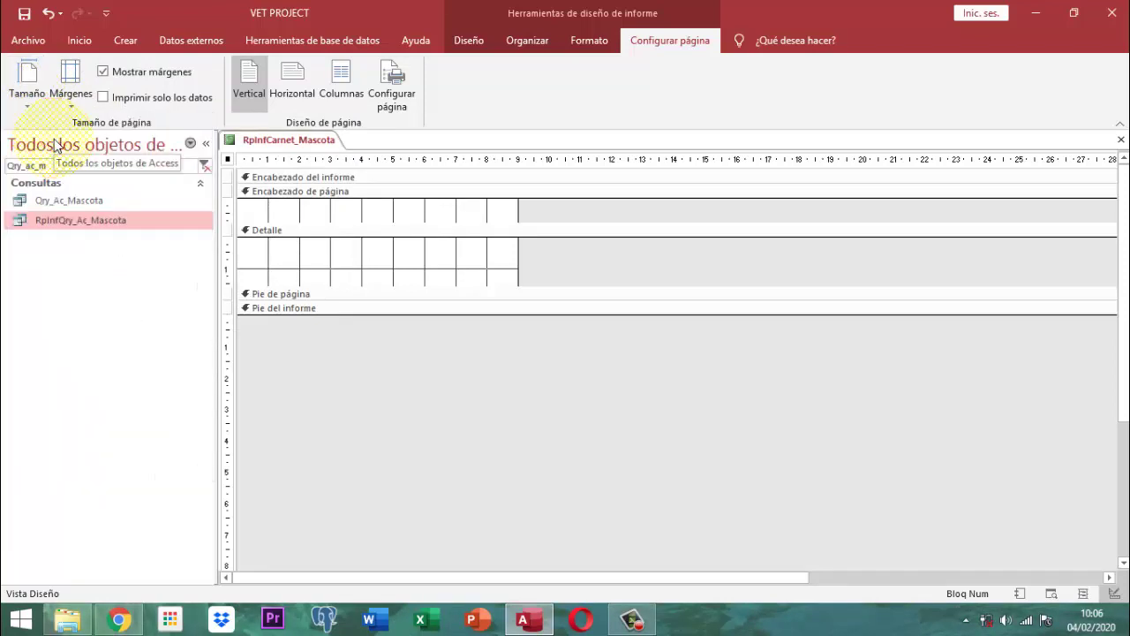
Set the report's page layout to 2 columns with 0,635cm spacing between rows
left_click(335, 85)
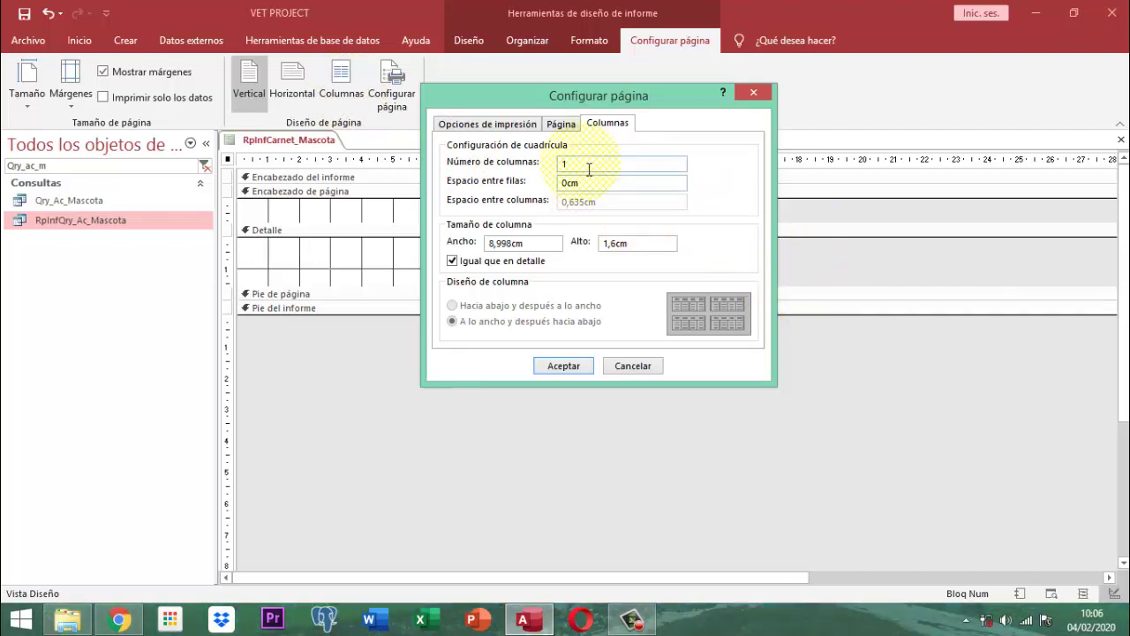
left_click_drag(588, 165, 566, 165)
type("2")
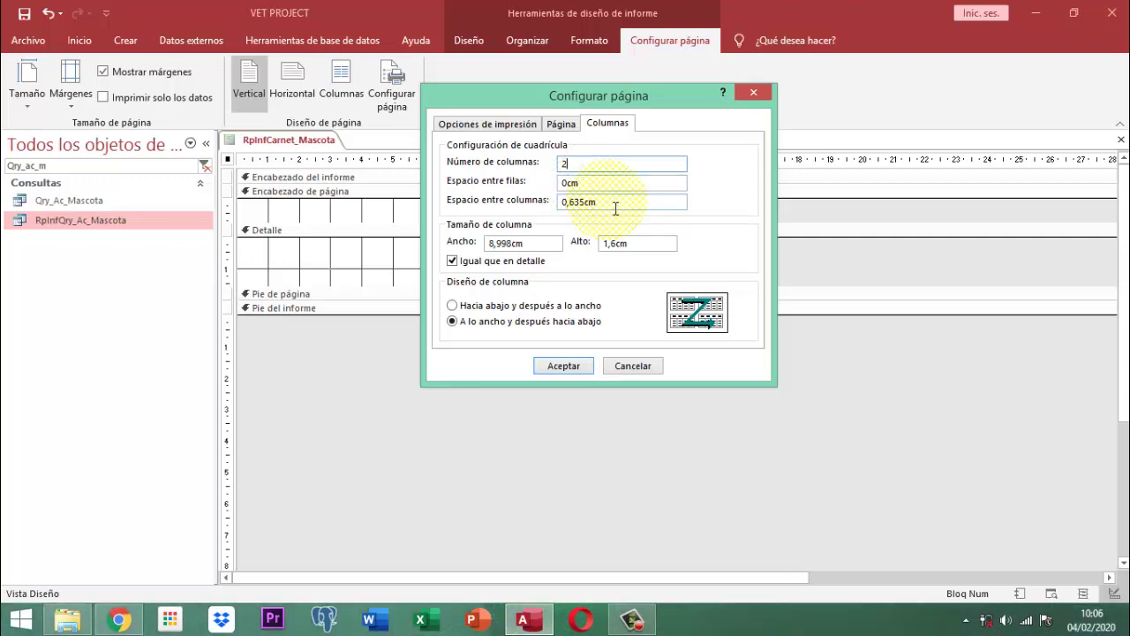
left_click_drag(615, 208, 552, 207)
key("ctrl+c")
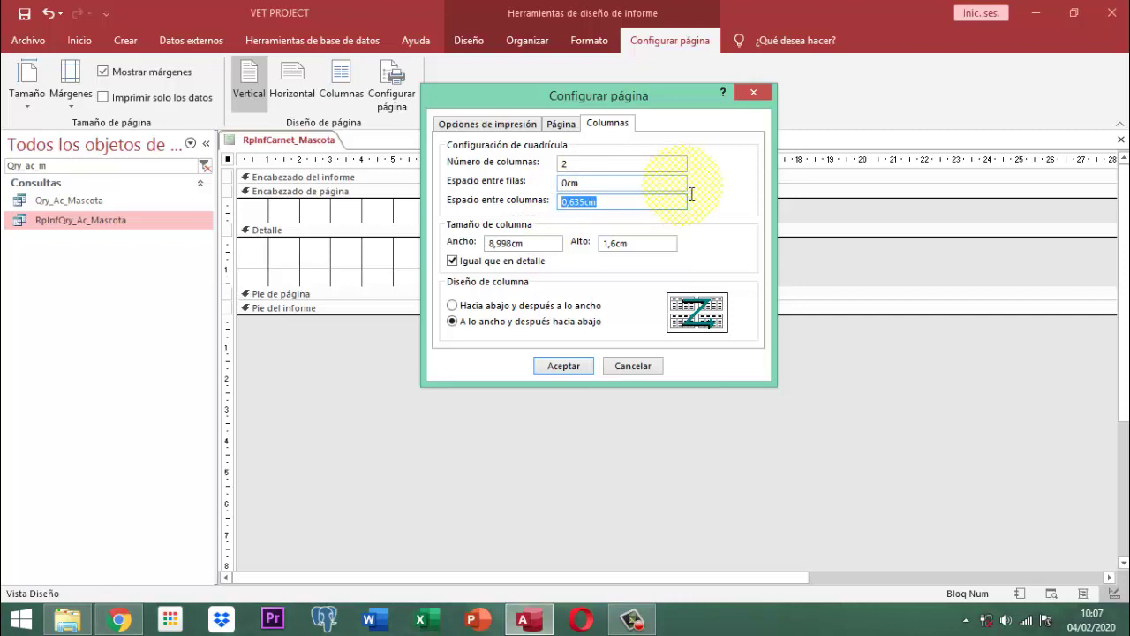
left_click_drag(586, 183, 562, 183)
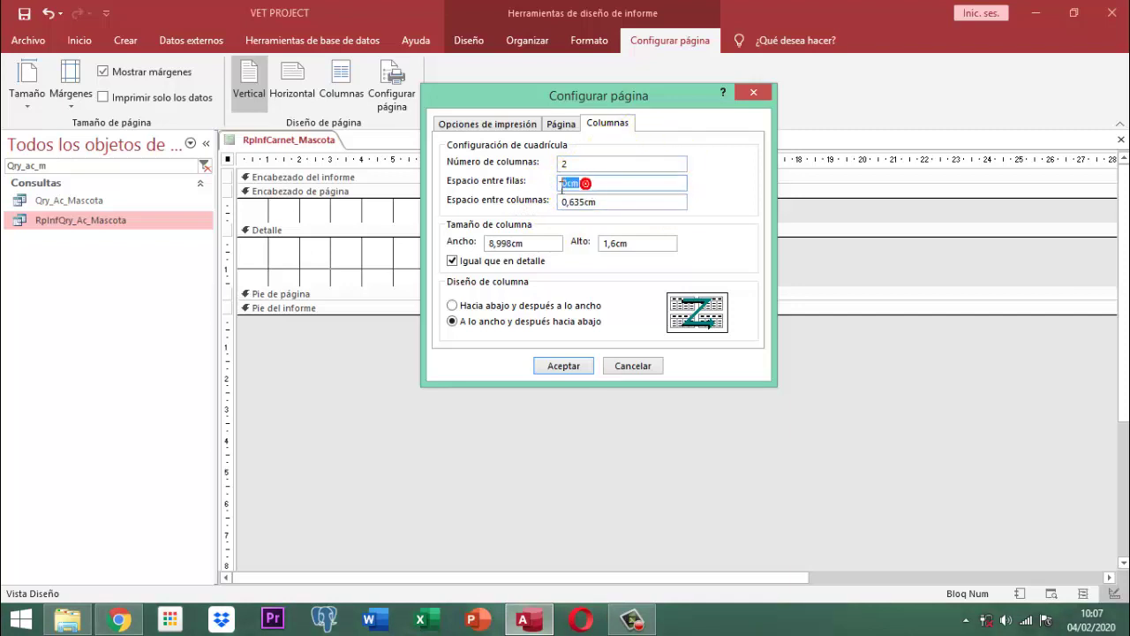
key("ctrl+v")
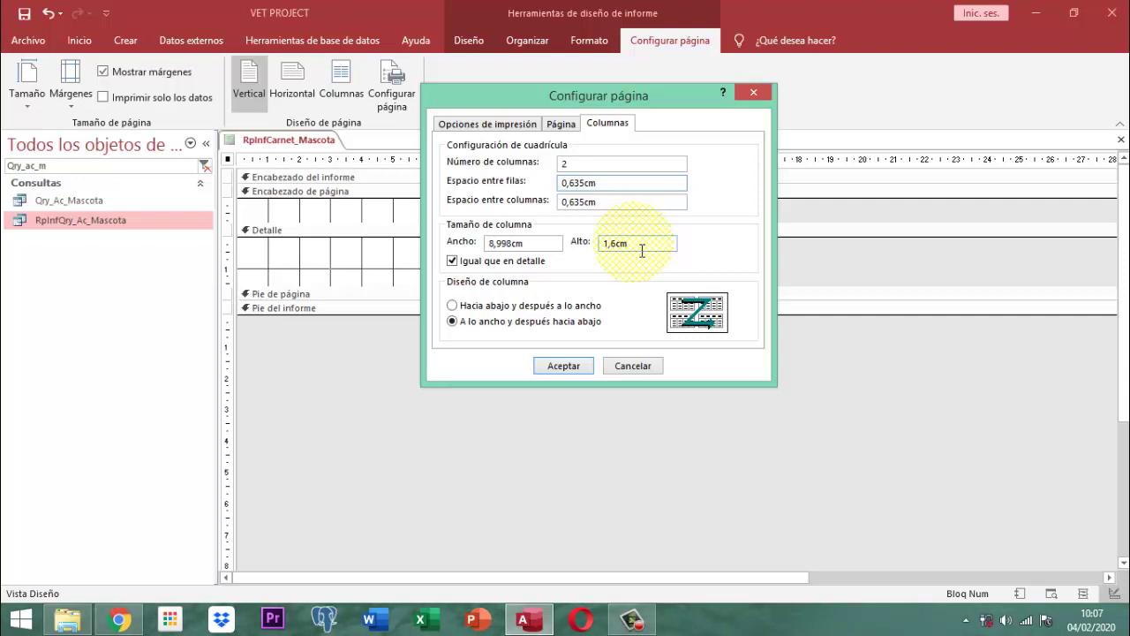
Set the column height to 5 and apply the column settings
left_click_drag(636, 245, 597, 253)
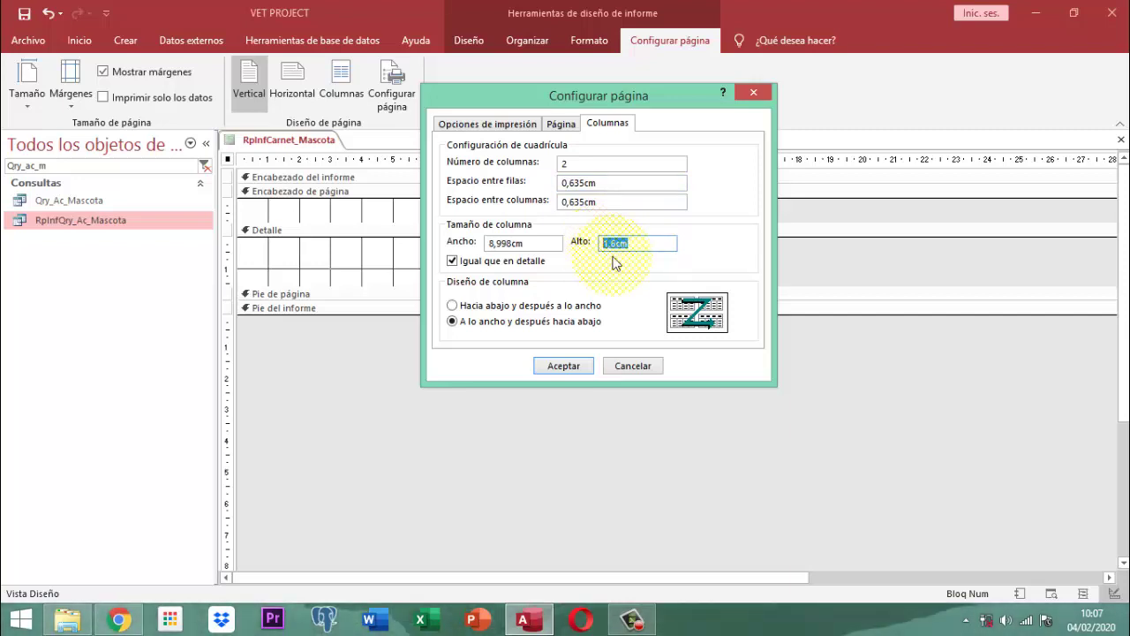
type("5")
left_click(564, 365)
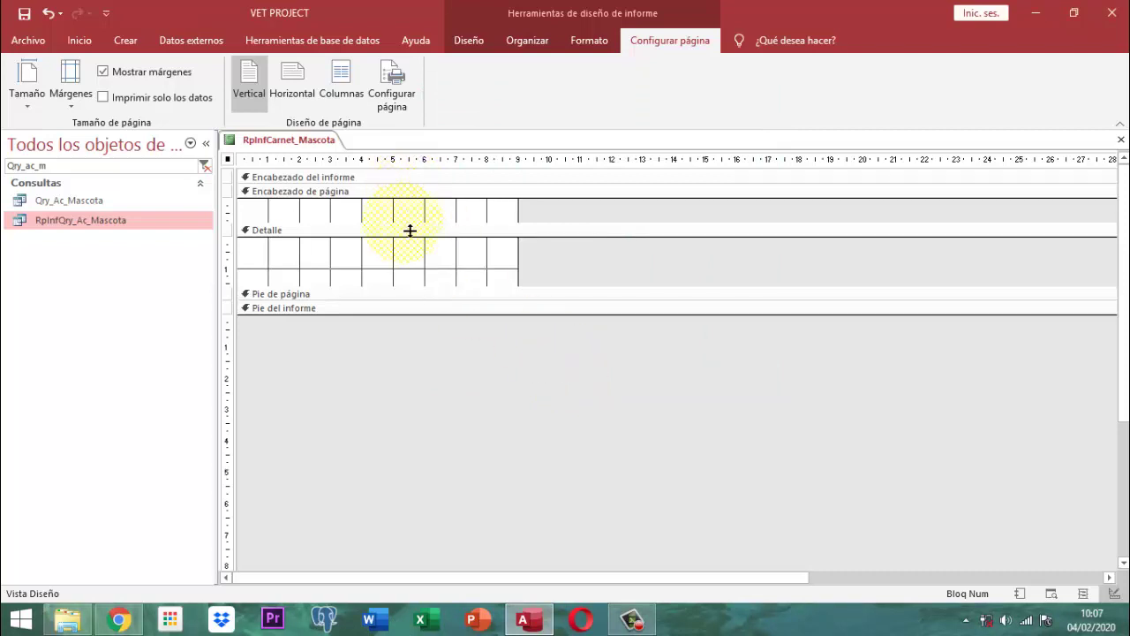
Collapse the page header to zero height and make the detail section about 5 cm high
left_click_drag(410, 230, 417, 203)
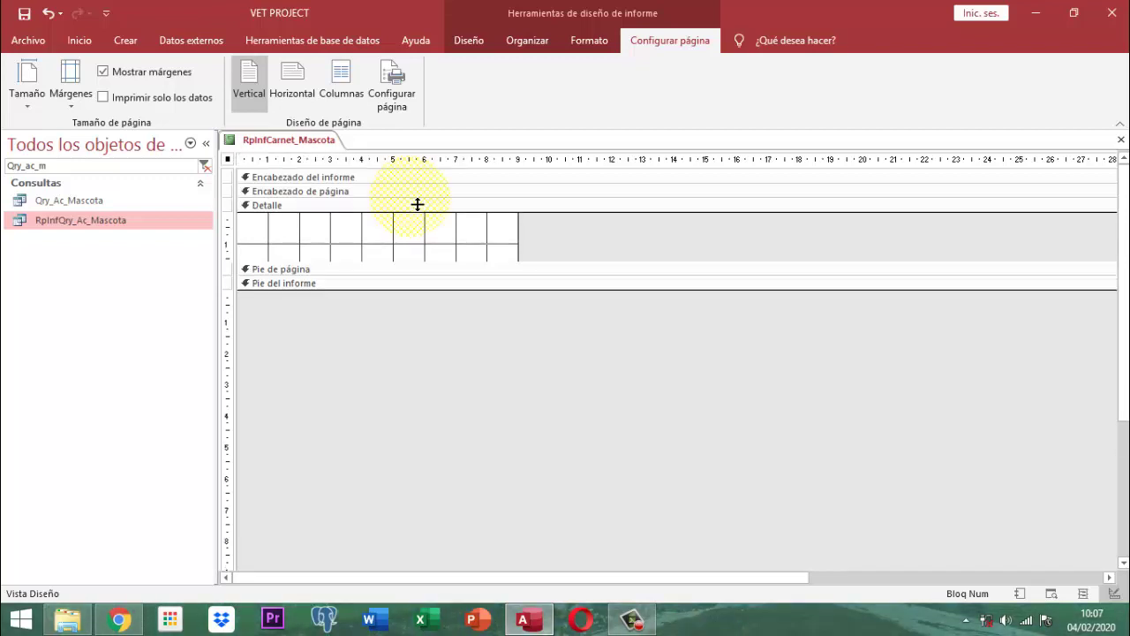
left_click_drag(421, 262, 433, 404)
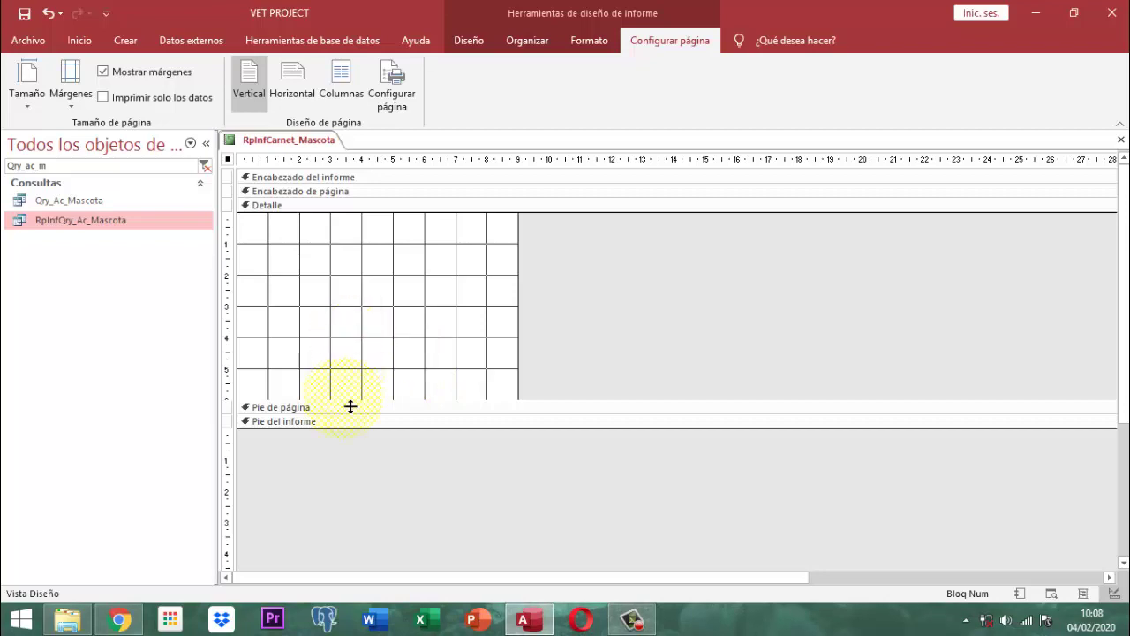
left_click_drag(344, 400, 362, 375)
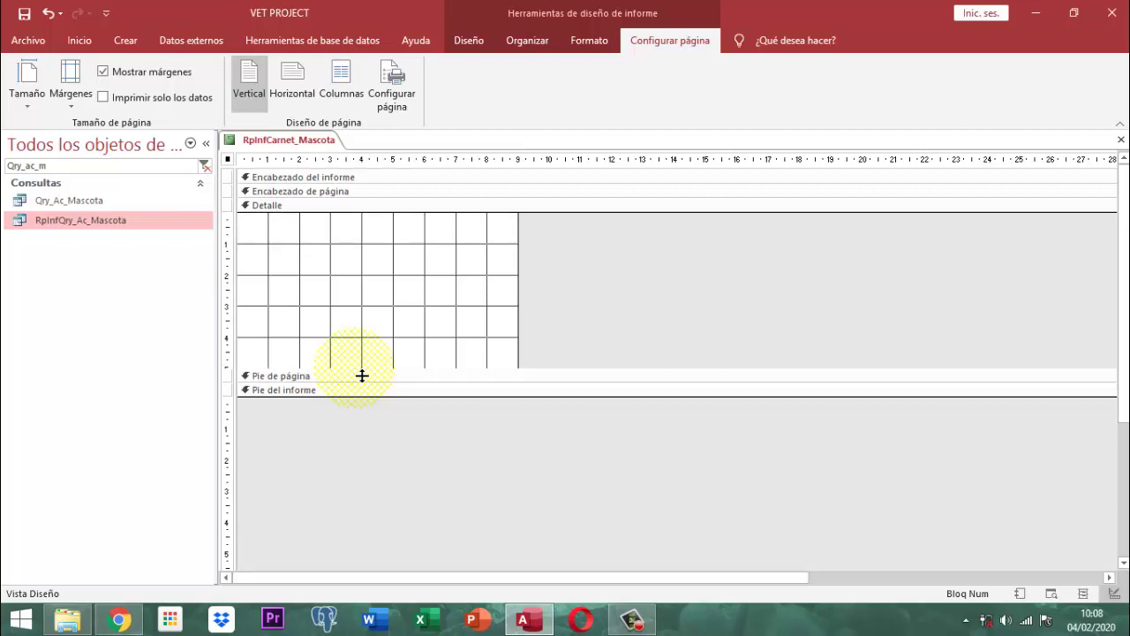
Add the existing fields IdMascota and Foto to the detail section
left_click(472, 41)
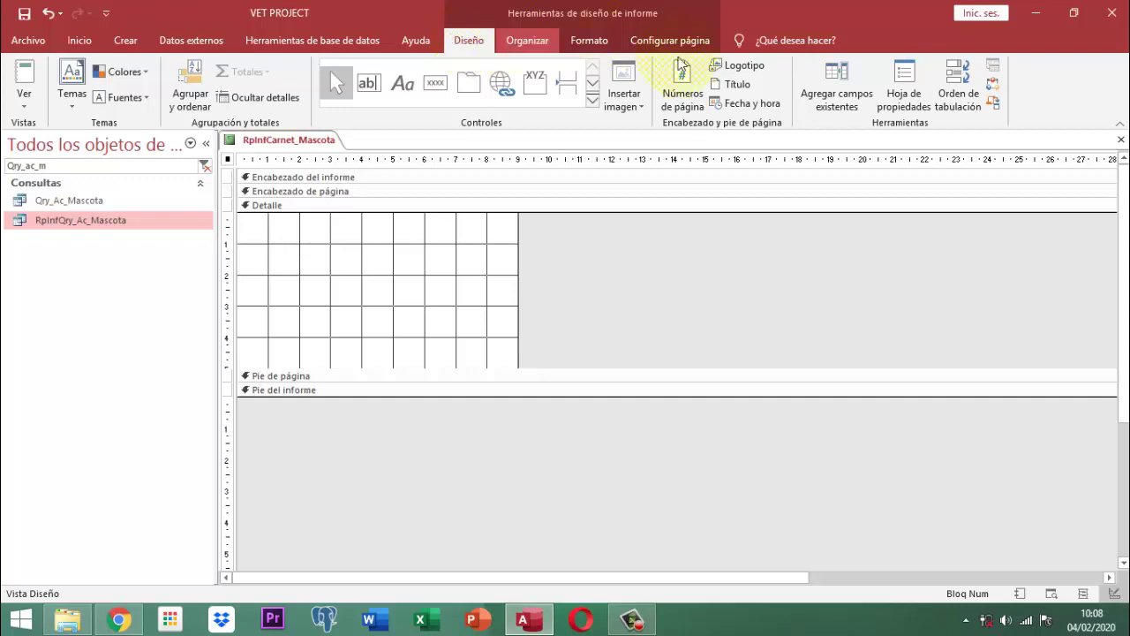
left_click(852, 100)
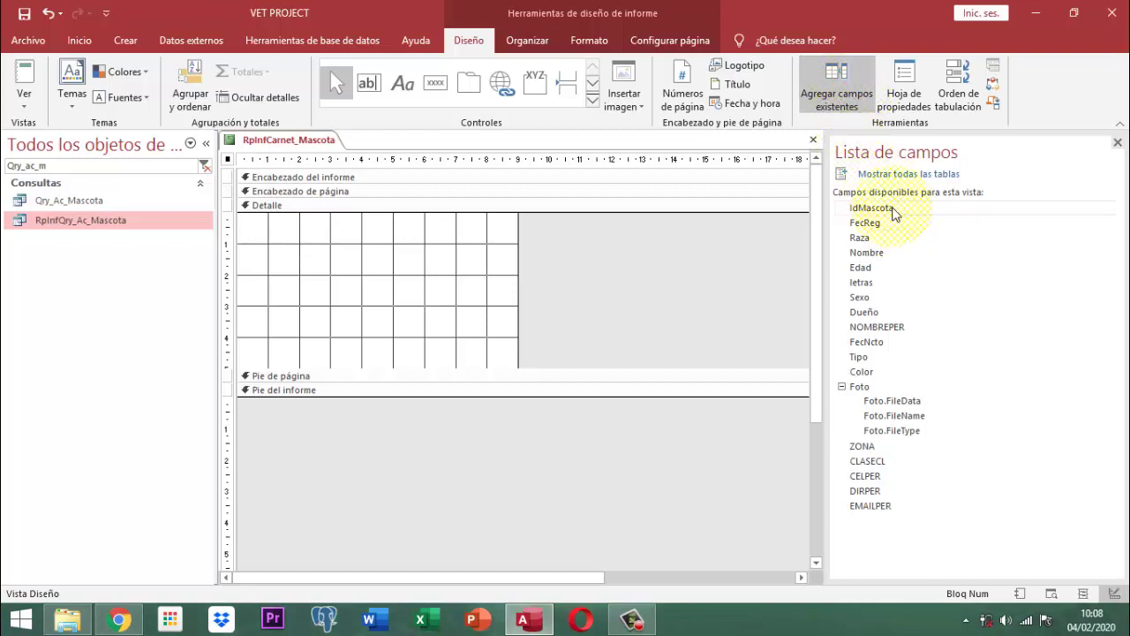
left_click_drag(894, 212, 405, 258)
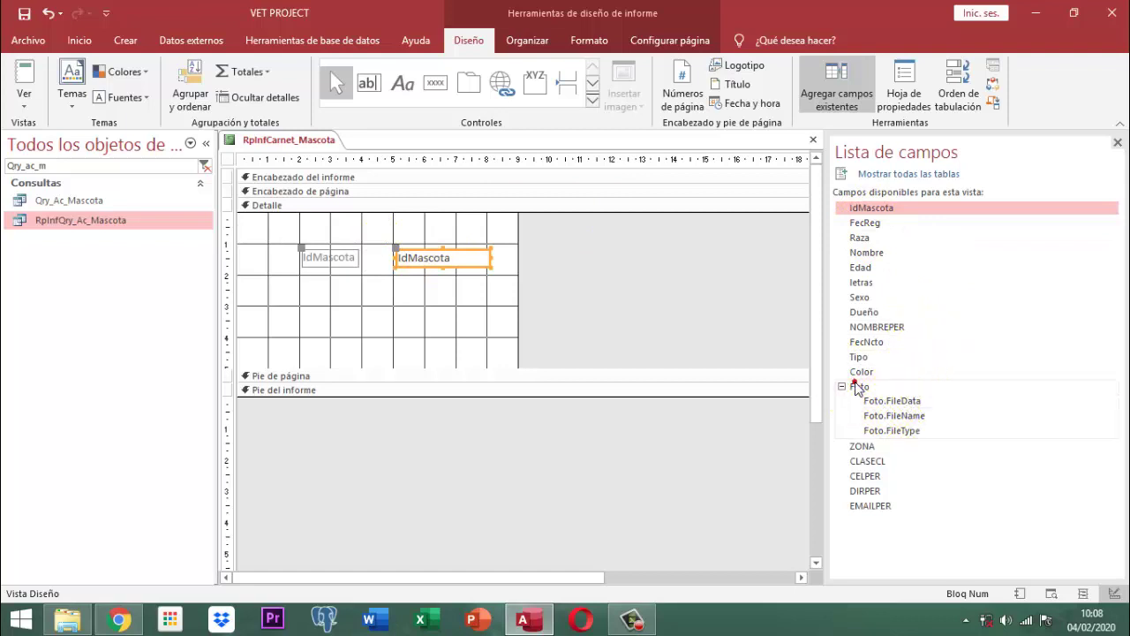
left_click_drag(858, 389, 422, 294)
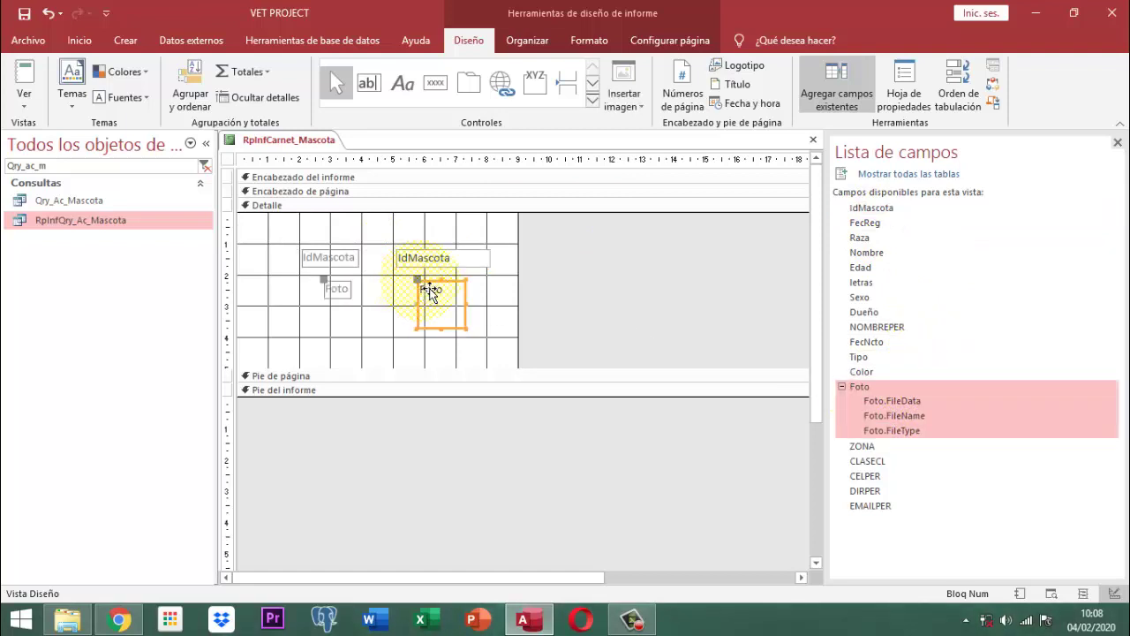
left_click(1118, 142)
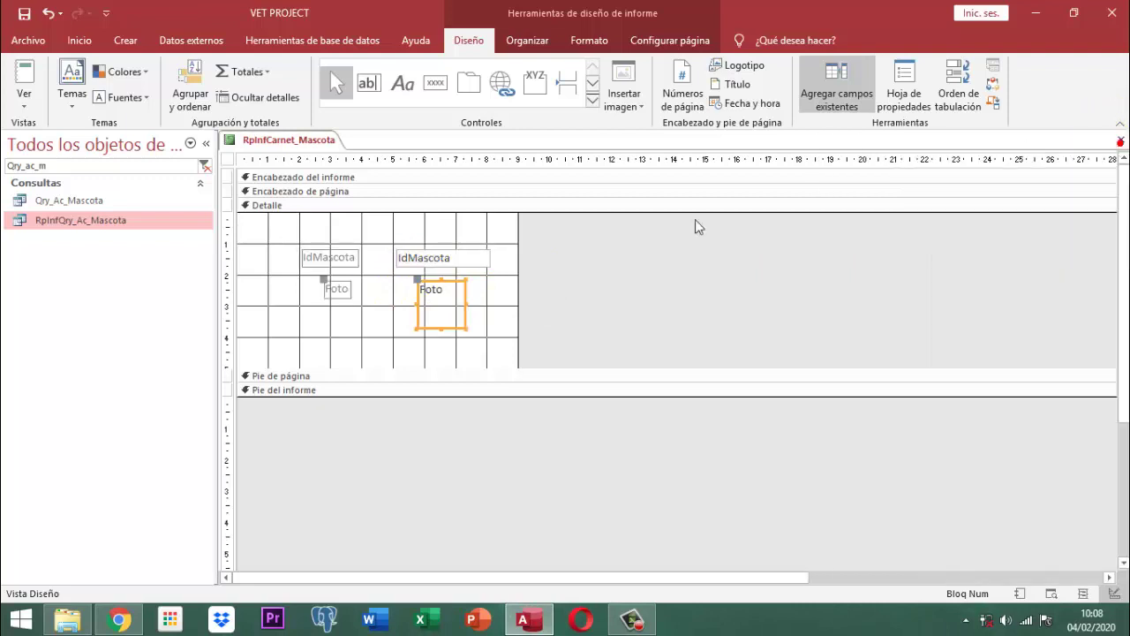
Move the IdMascota label to the upper-left corner of the detail section and its text box directly beneath it
left_click(327, 258)
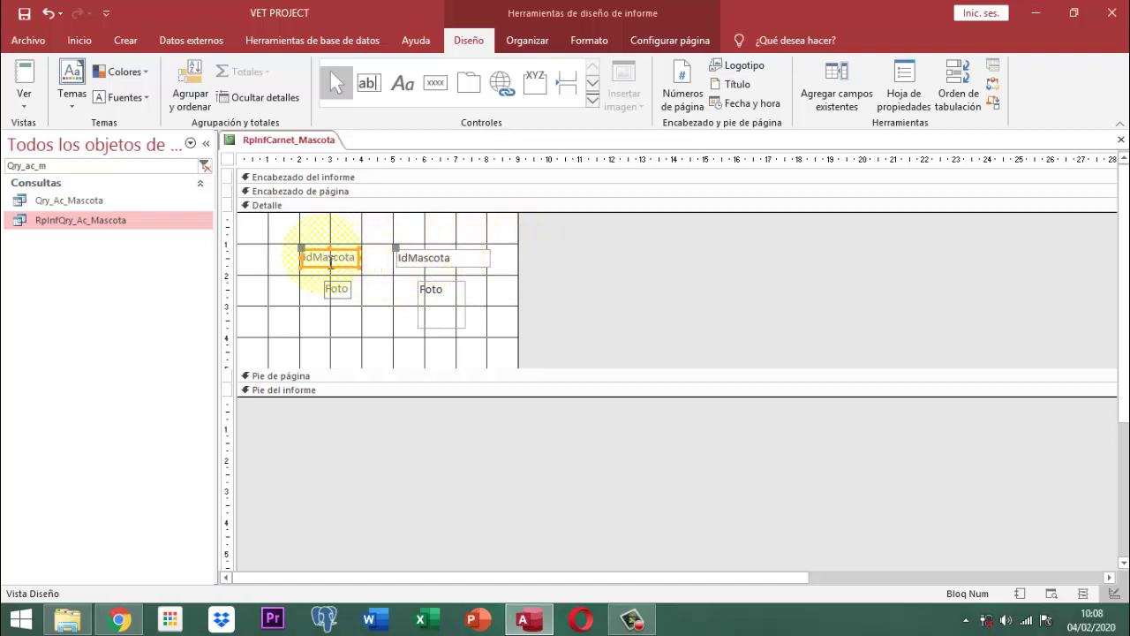
left_click_drag(307, 256, 239, 222)
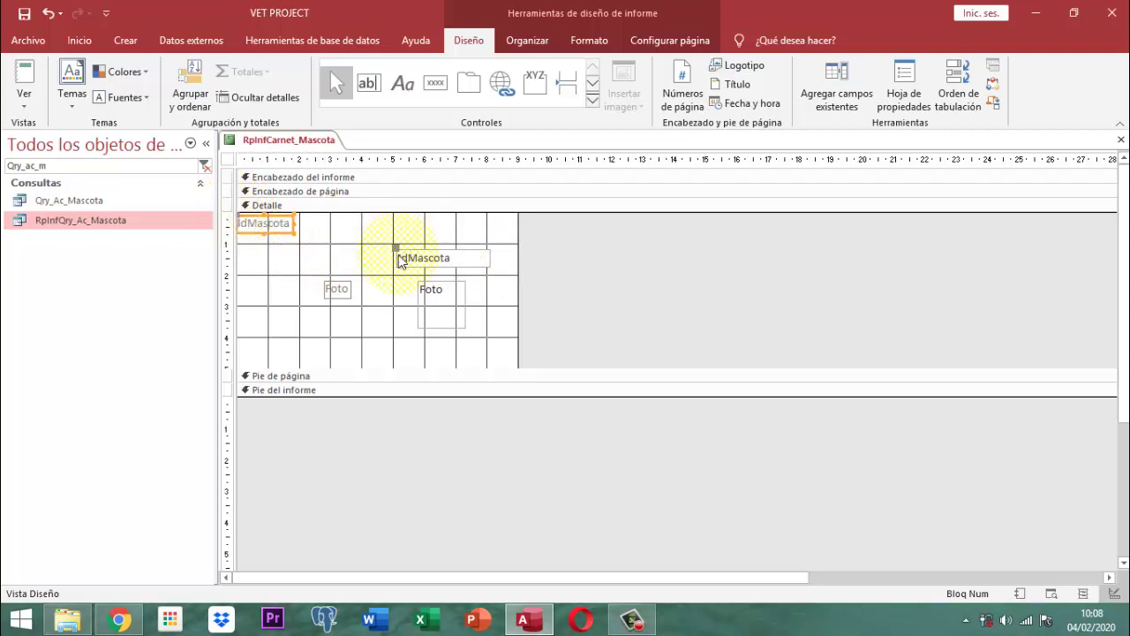
left_click_drag(403, 256, 248, 245)
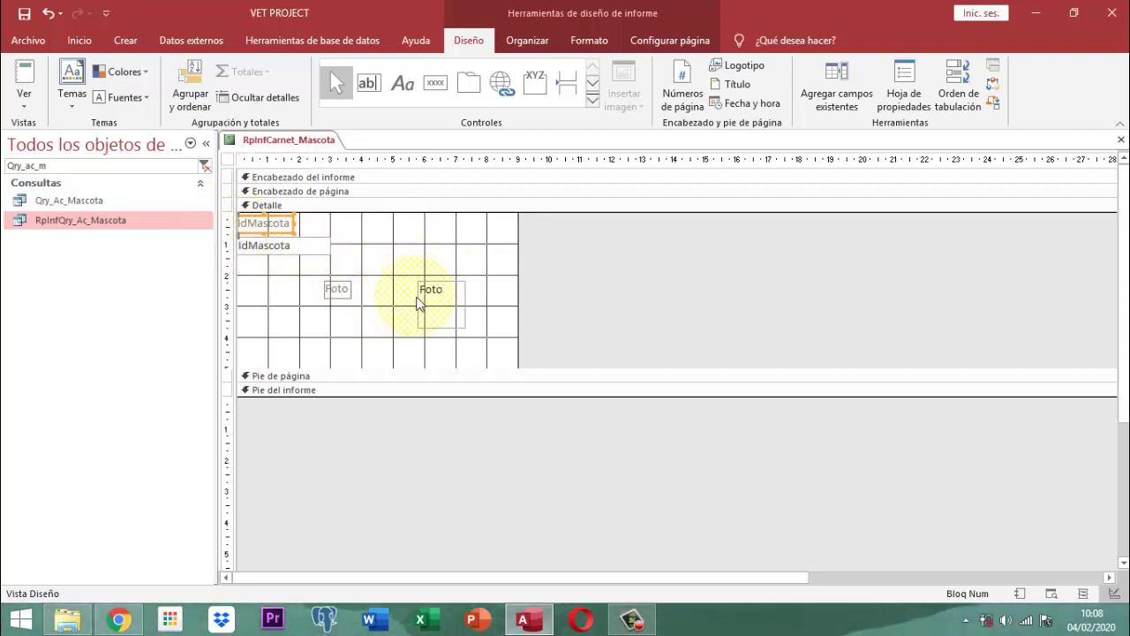
Delete the label attached to the Foto control
left_click(346, 300)
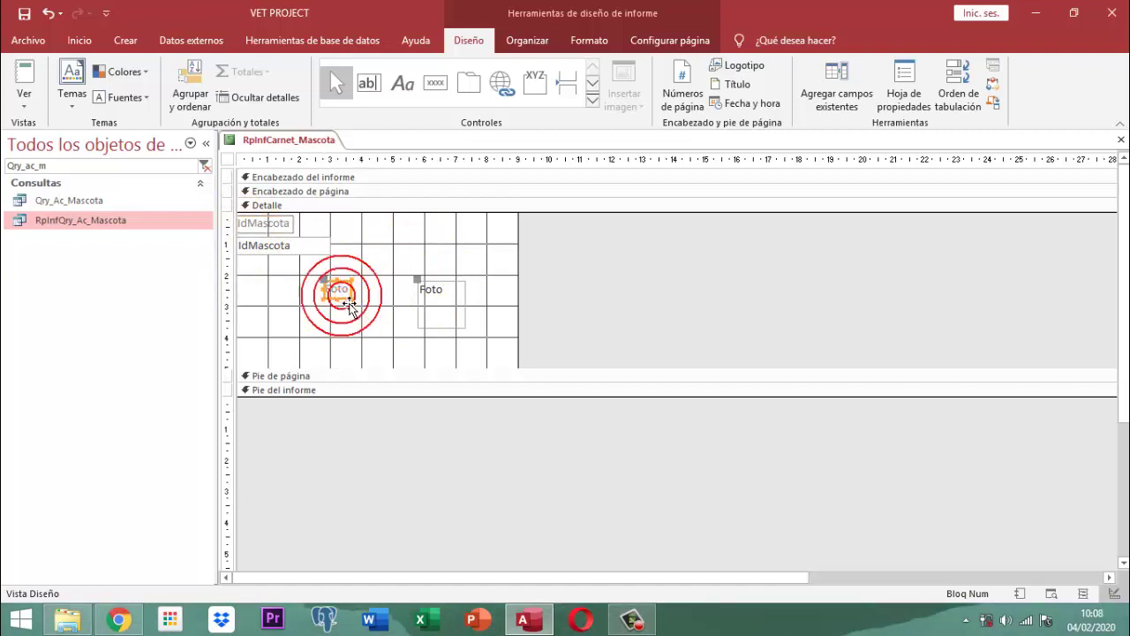
left_click(353, 308)
key("Delete")
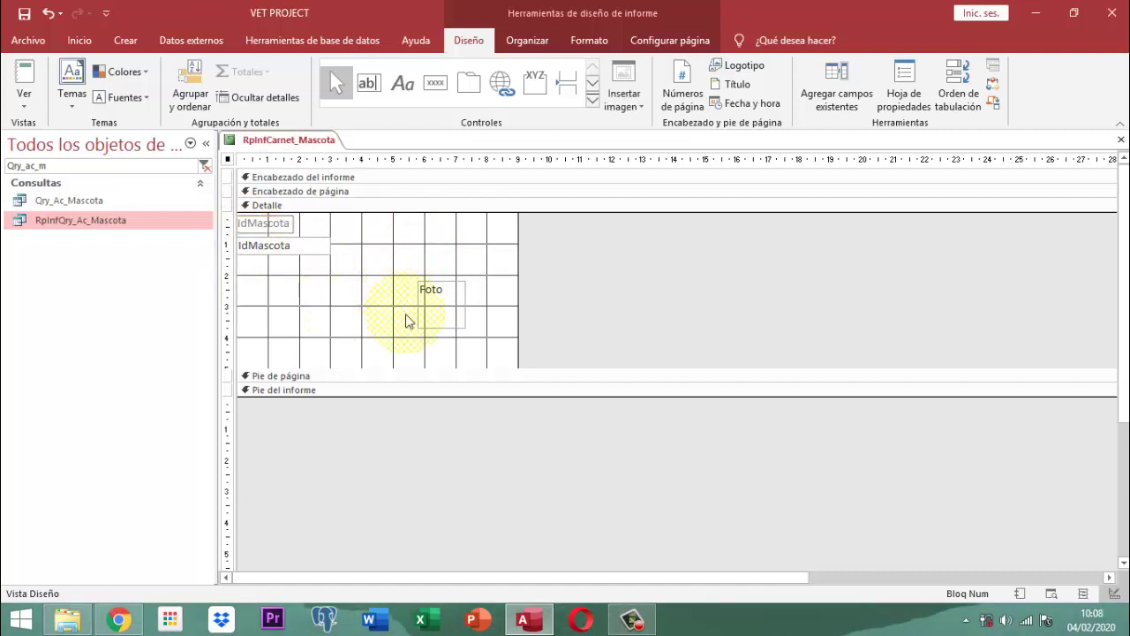
Move the Foto control beneath the IdMascota text box and enlarge it to about 2.7 by 3 cm
left_click(458, 325)
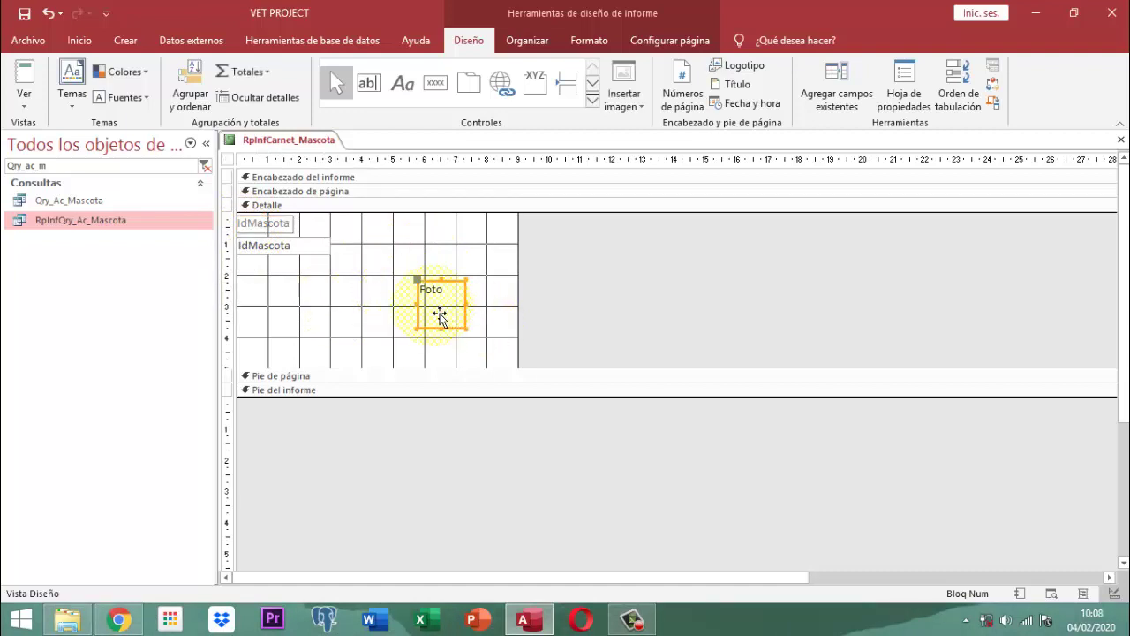
left_click_drag(419, 280, 248, 268)
left_click_drag(299, 317, 339, 370)
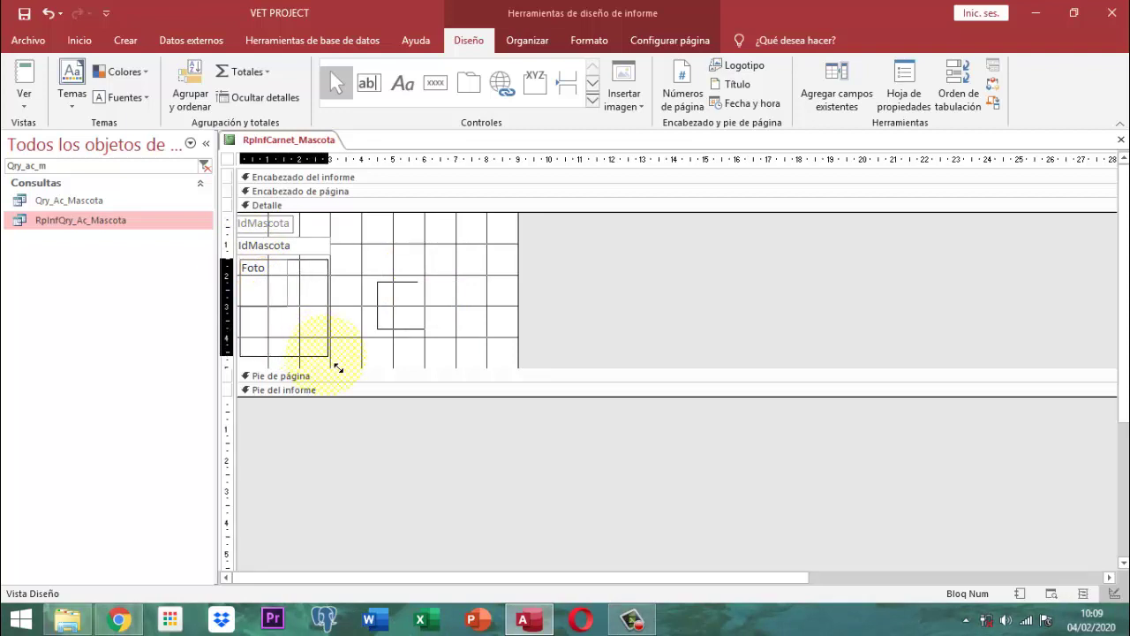
left_click(574, 293)
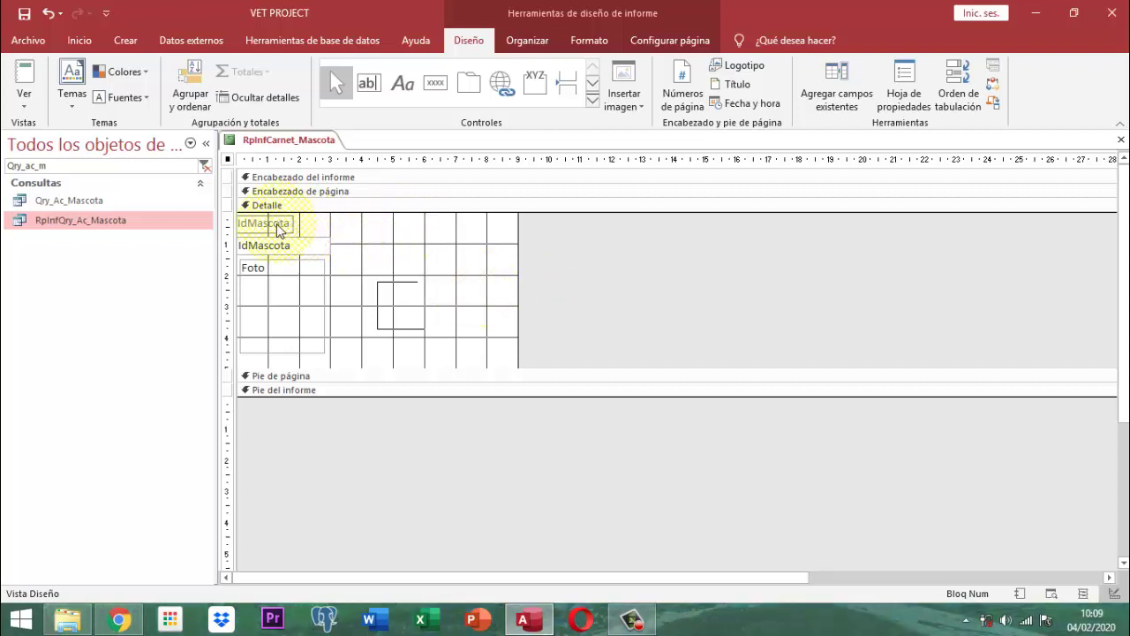
Set the font size of the IdMascota label and text box to 8
left_click_drag(367, 248, 243, 227)
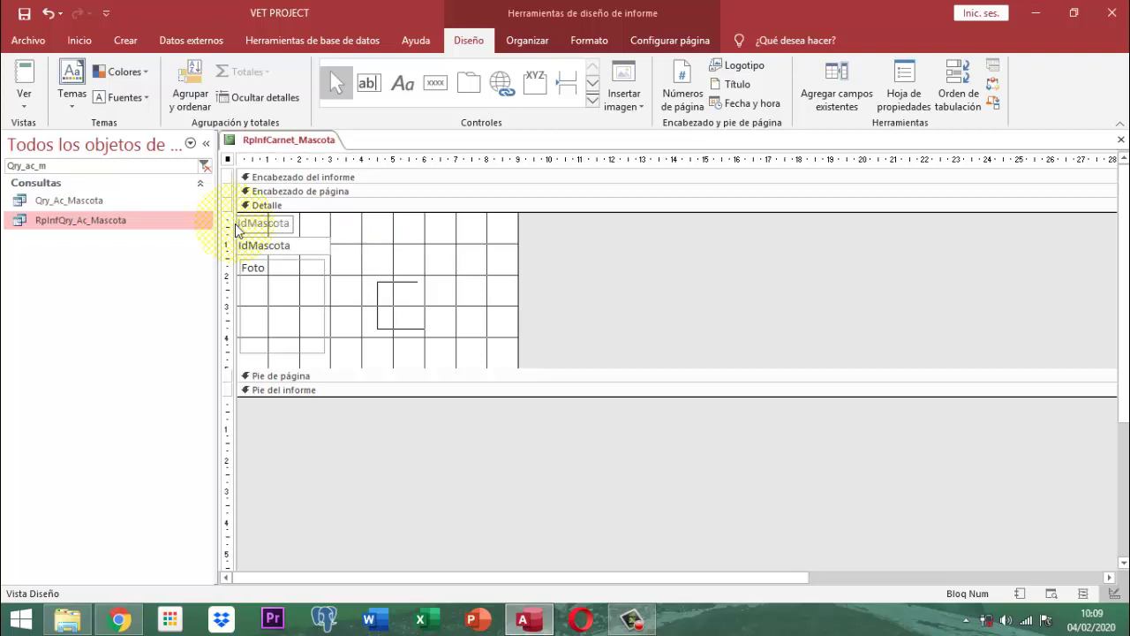
left_click(588, 40)
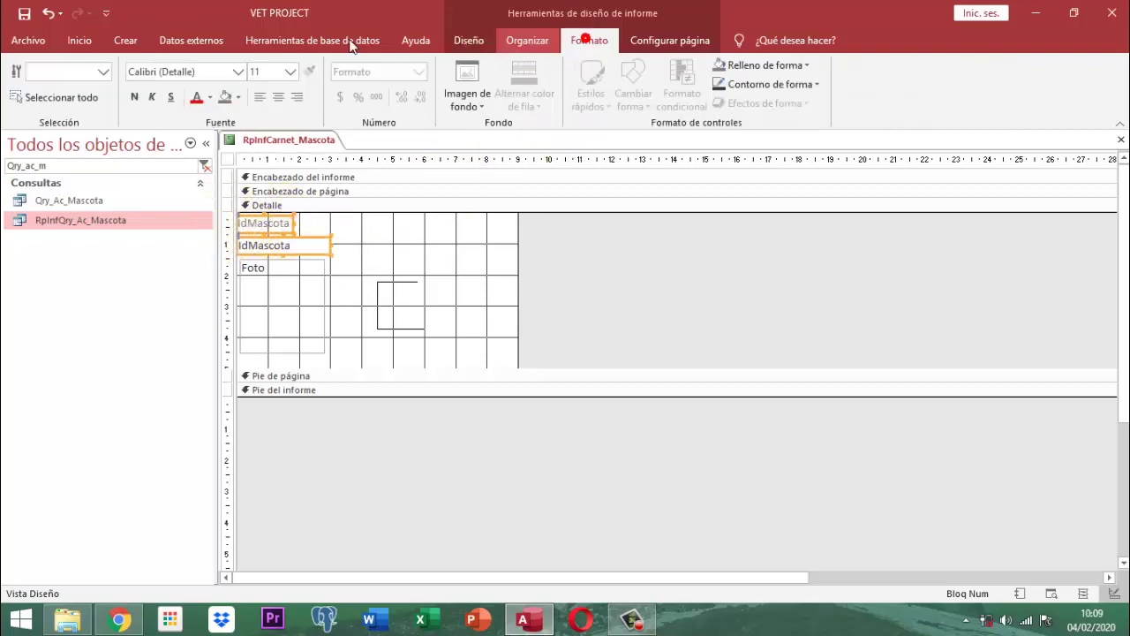
left_click(291, 71)
left_click(269, 95)
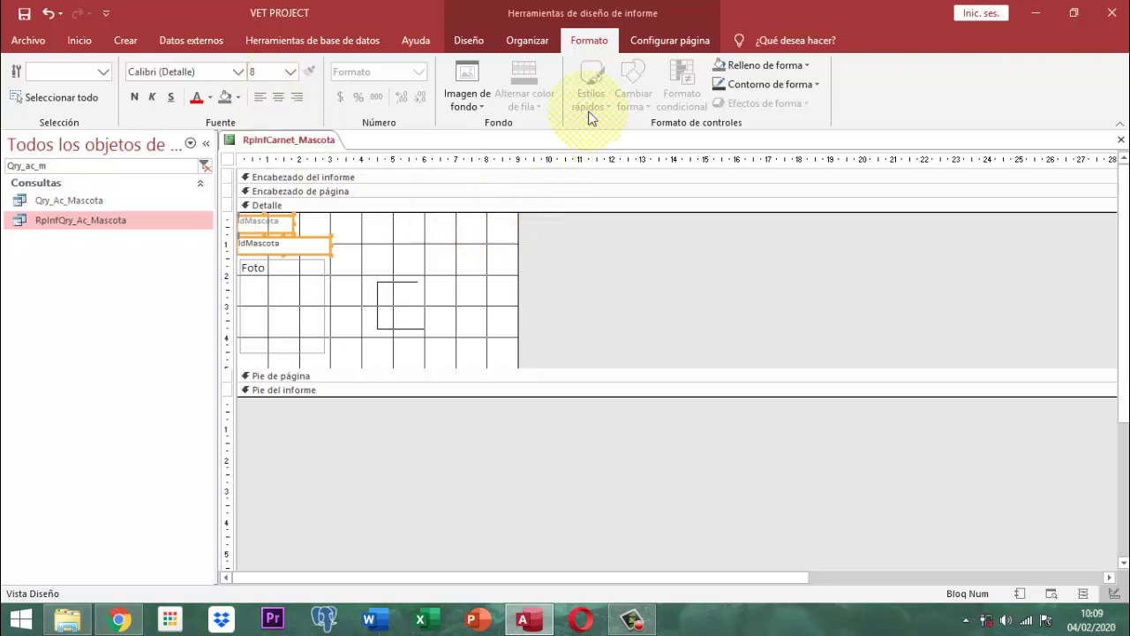
Fit the size of the IdMascota label and text box to their content with Ajustar
left_click(527, 40)
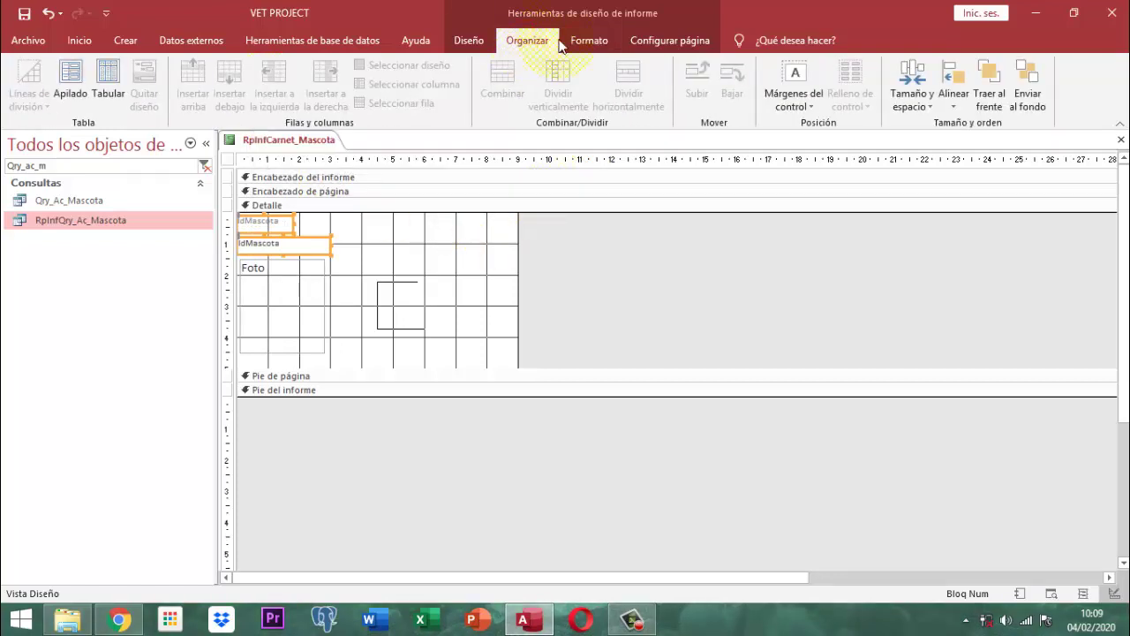
left_click(932, 107)
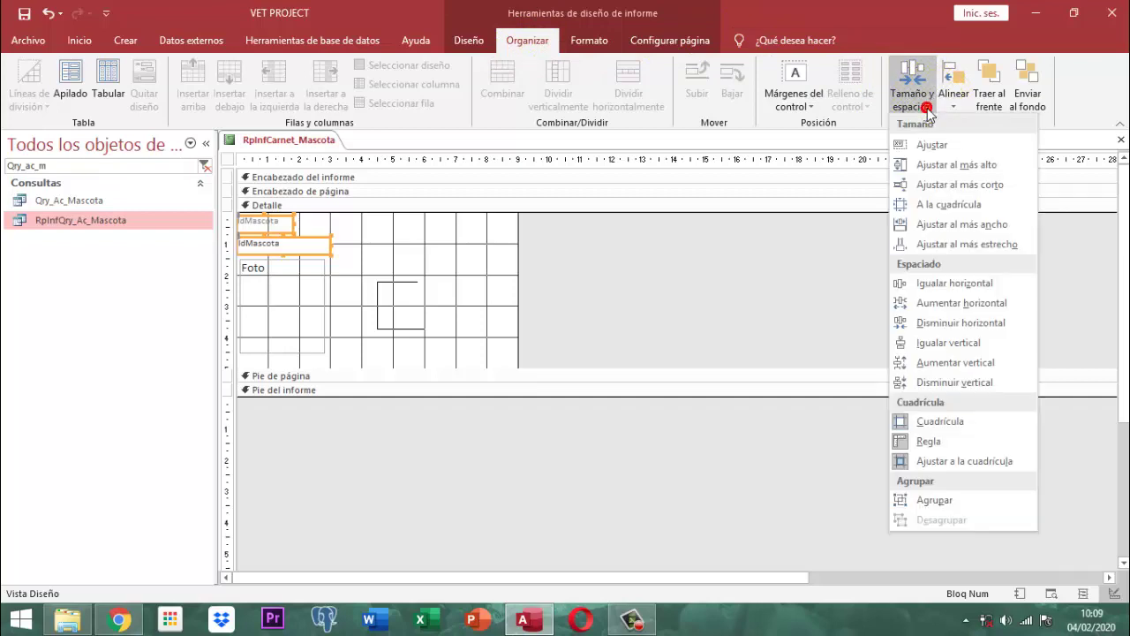
left_click(929, 146)
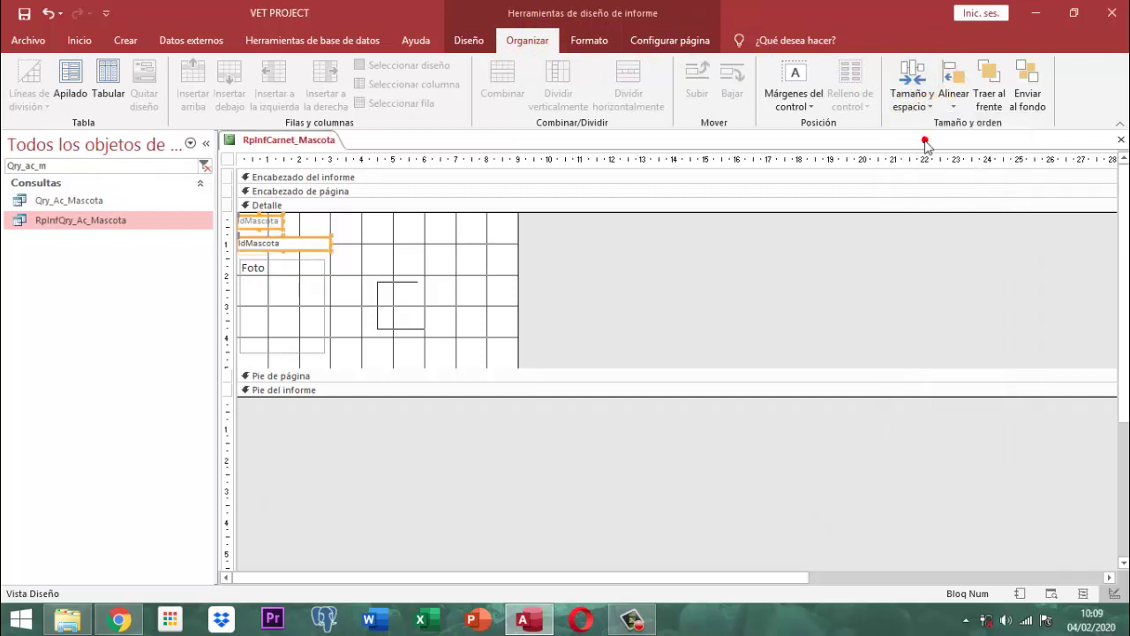
left_click(544, 241)
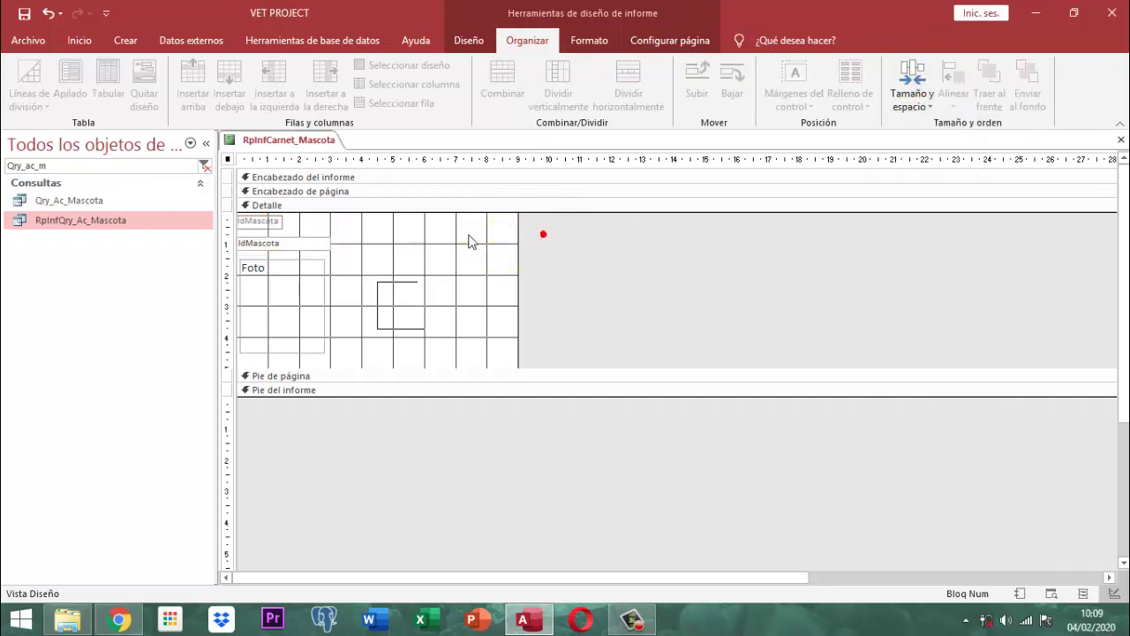
Narrow the IdMascota text box to about 2 cm
left_click(301, 243)
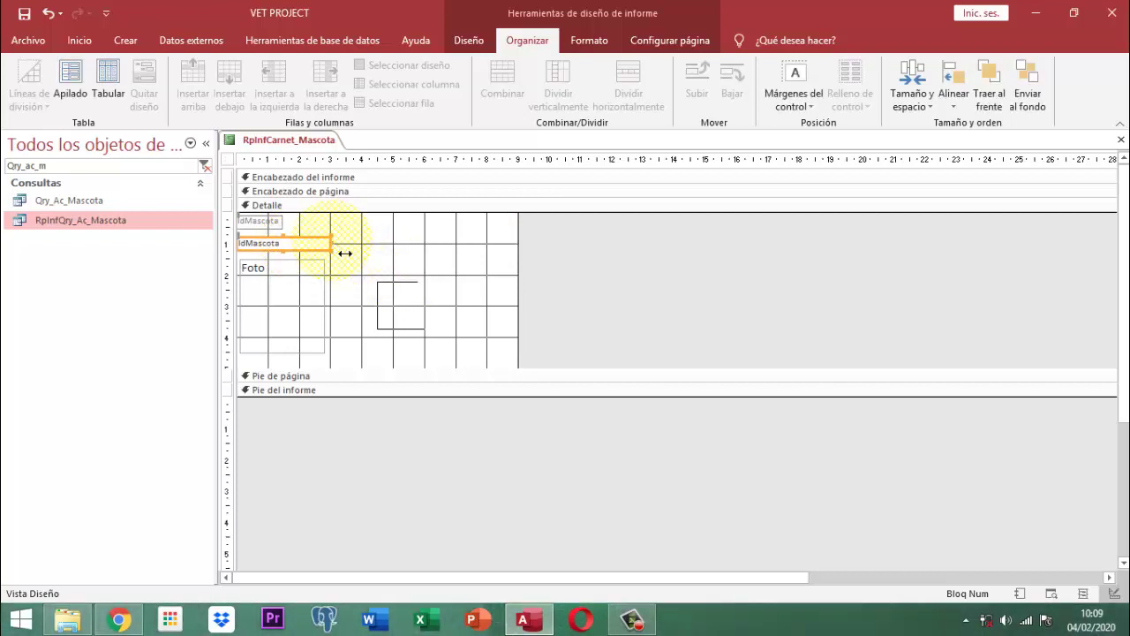
left_click_drag(345, 253, 325, 259)
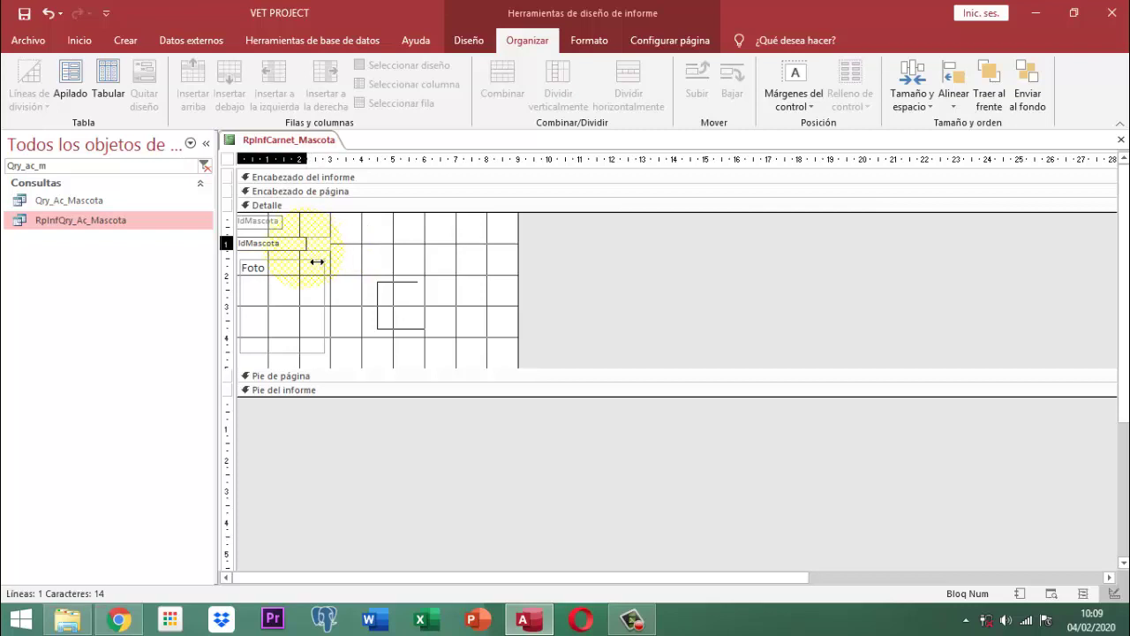
left_click(335, 232)
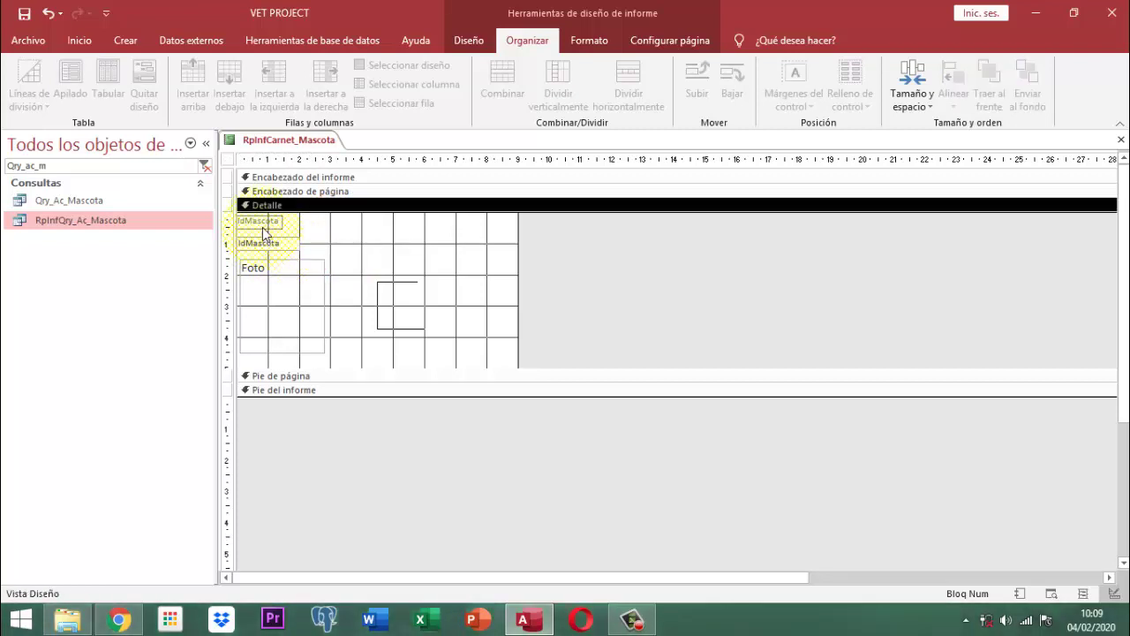
Change the caption of the IdMascota label to ID
left_click(269, 235)
left_click(270, 222)
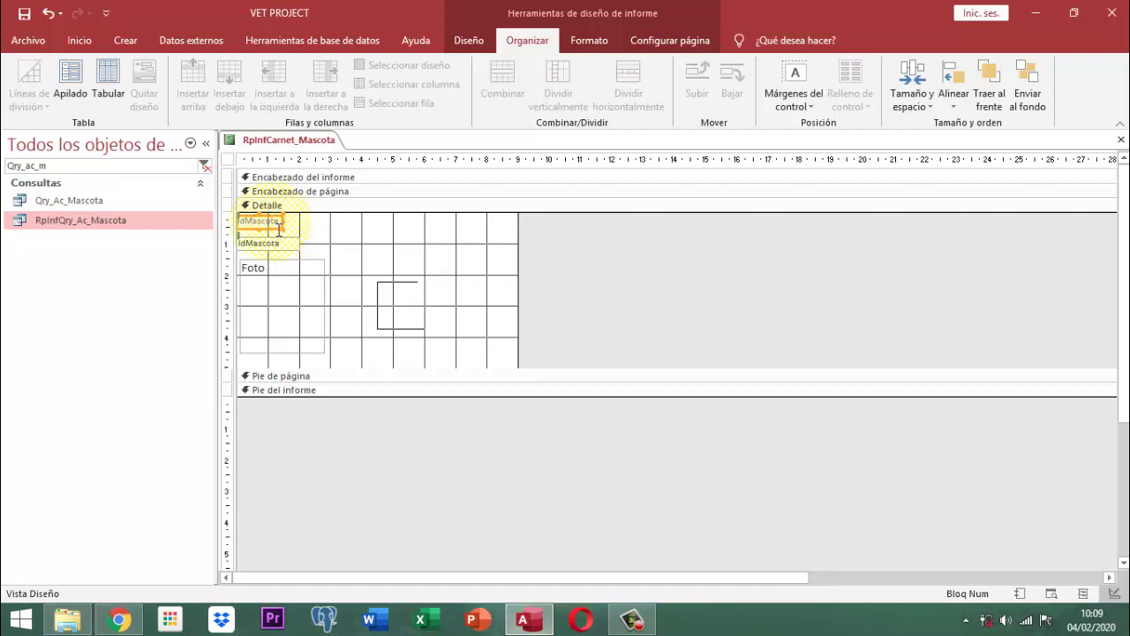
double_click(279, 225)
left_click(269, 221)
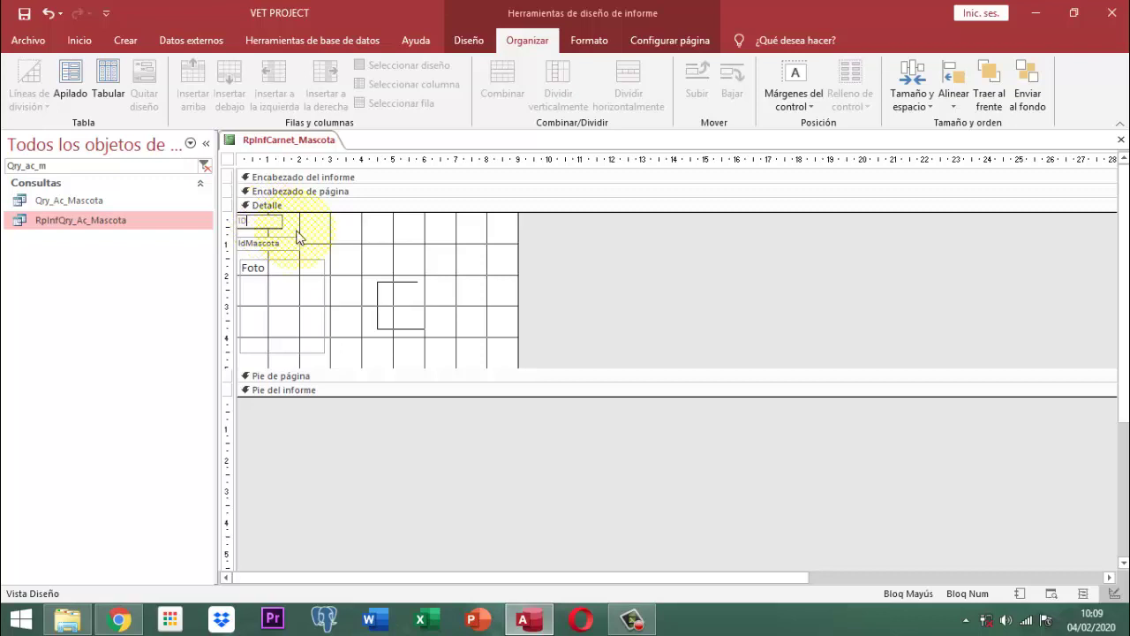
left_click(295, 227)
Narrow the ID label to about 0.5 cm and move the IdMascota text box up beside it
left_click(277, 221)
left_click(285, 228)
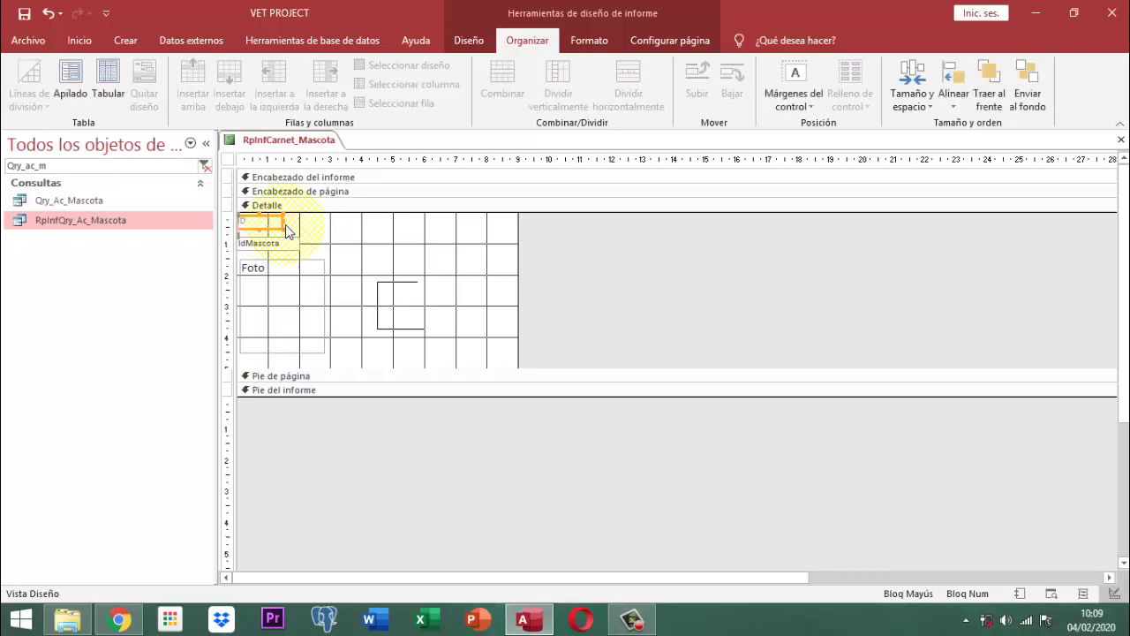
mouse_move(297, 232)
left_mouse_down()
mouse_move(285, 222)
mouse_move(255, 234)
mouse_move(280, 234)
mouse_move(269, 224)
left_mouse_up()
left_click(280, 245)
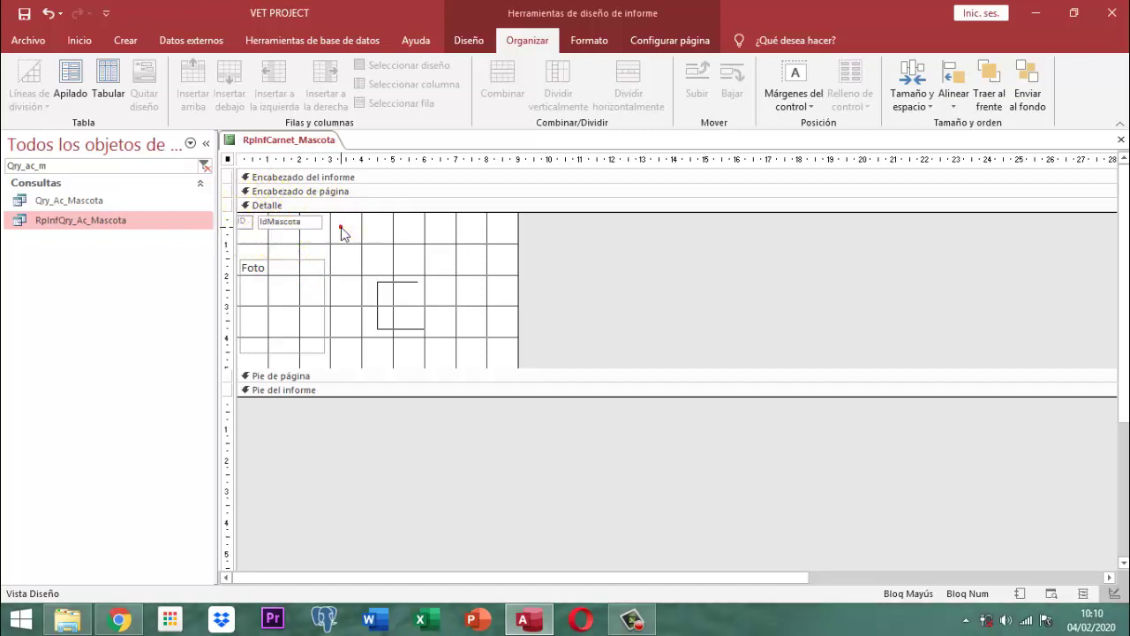
left_click(341, 228)
Raise the Foto control to just beneath the ID row, making it about 2.8 cm tall, and save the report
left_click(292, 257)
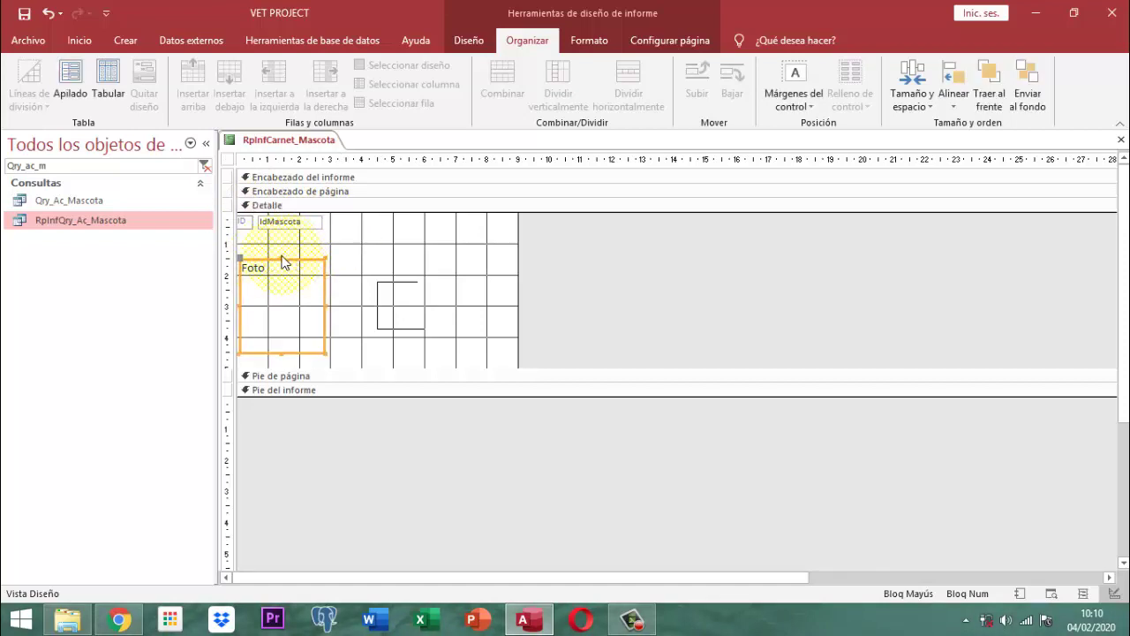
left_click_drag(294, 269, 295, 244)
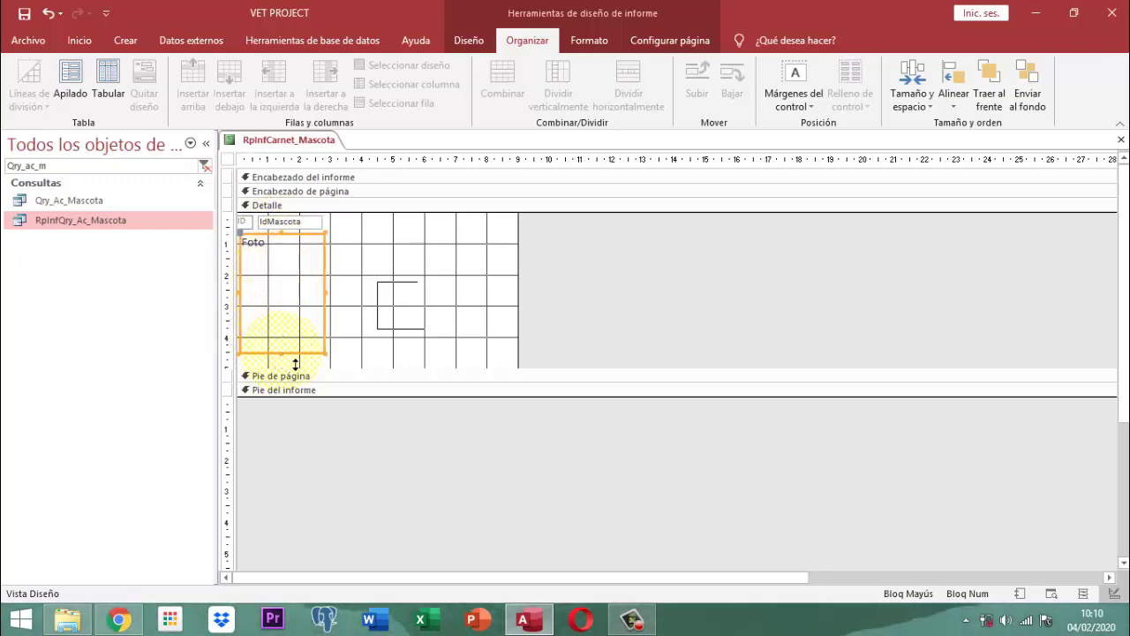
left_click_drag(295, 363, 298, 334)
left_click(358, 358)
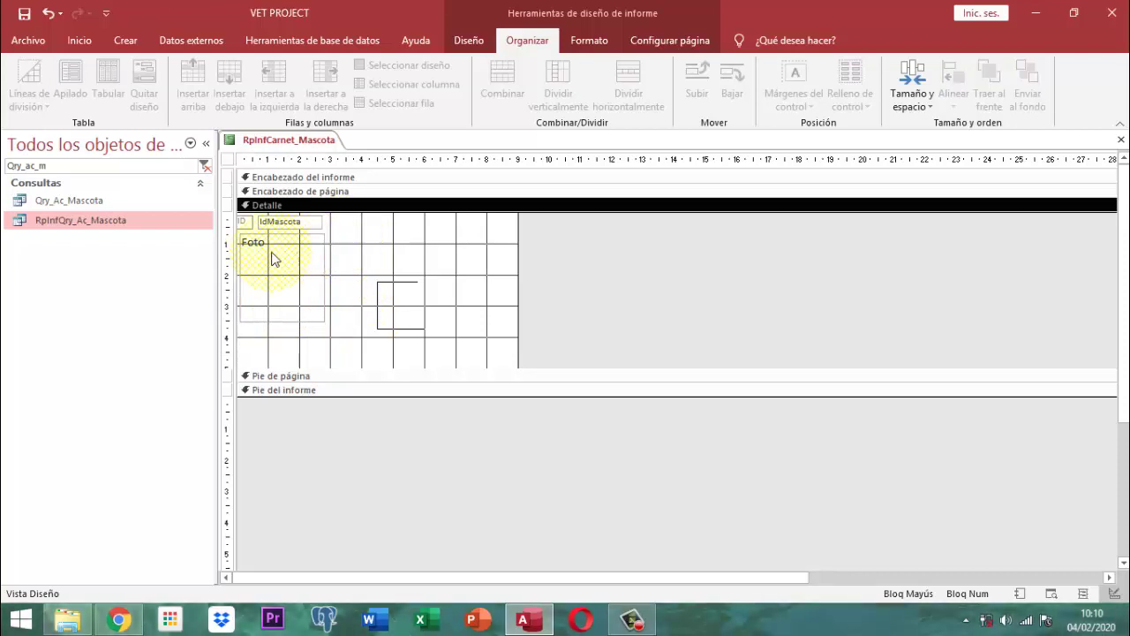
right_click(288, 143)
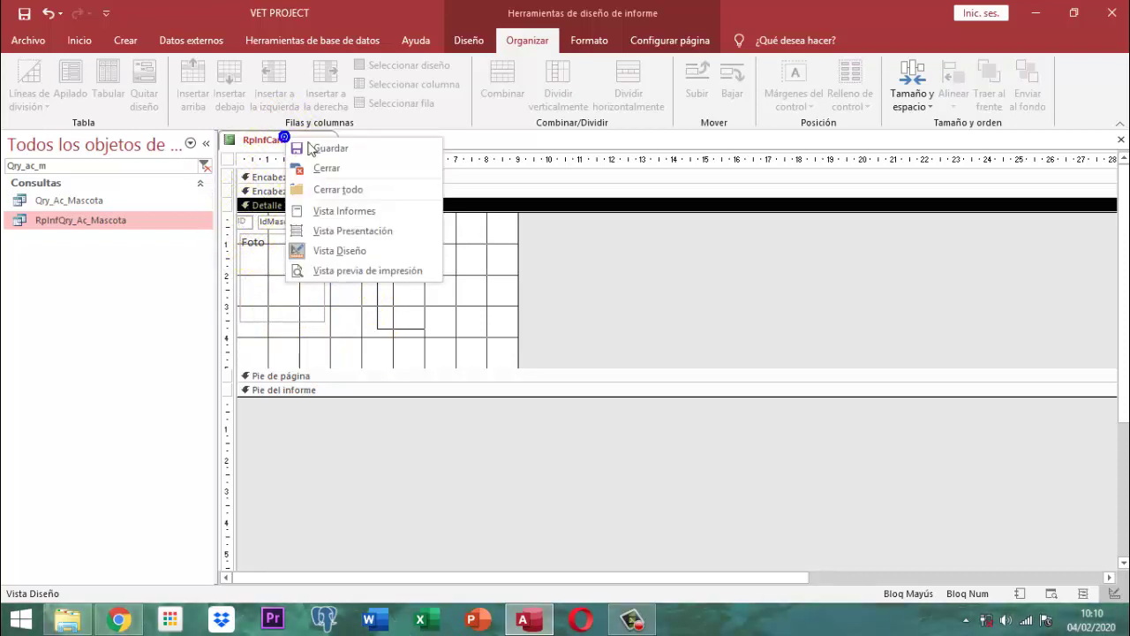
left_click(320, 147)
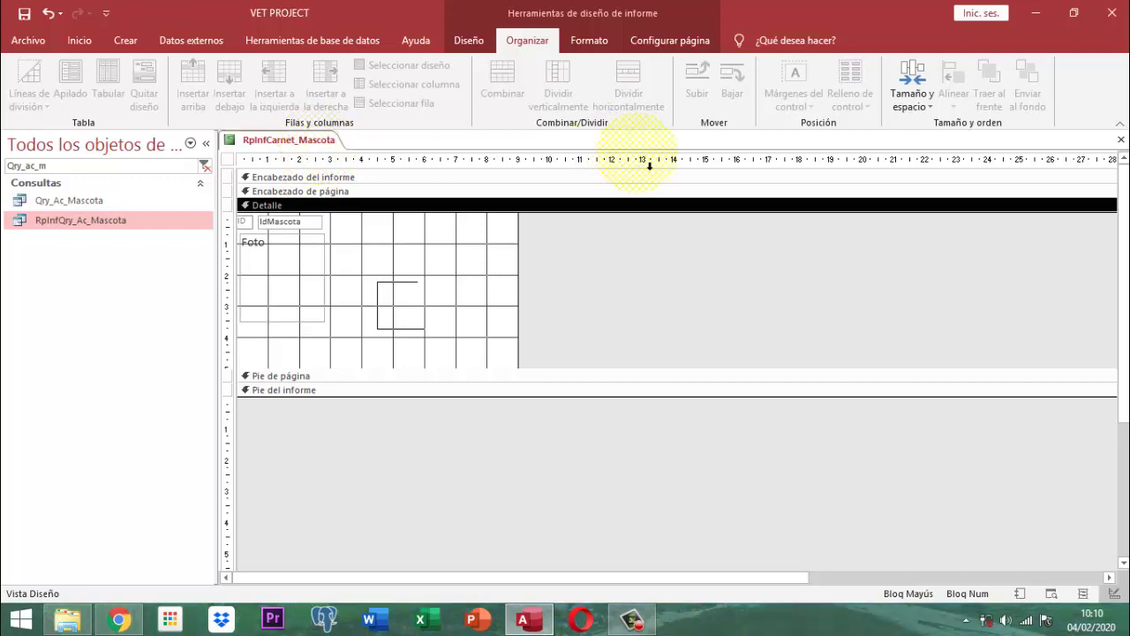
Add the existing Nombre field to the Detalle section and place its label and text box just to the right of IdMascota
left_click(467, 45)
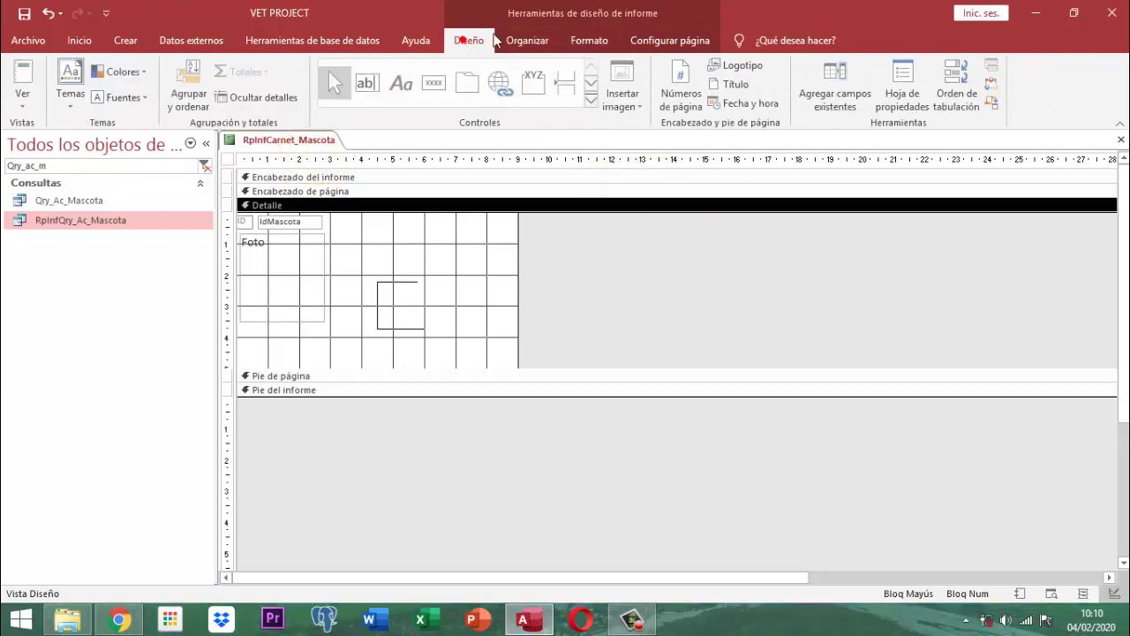
left_click(834, 96)
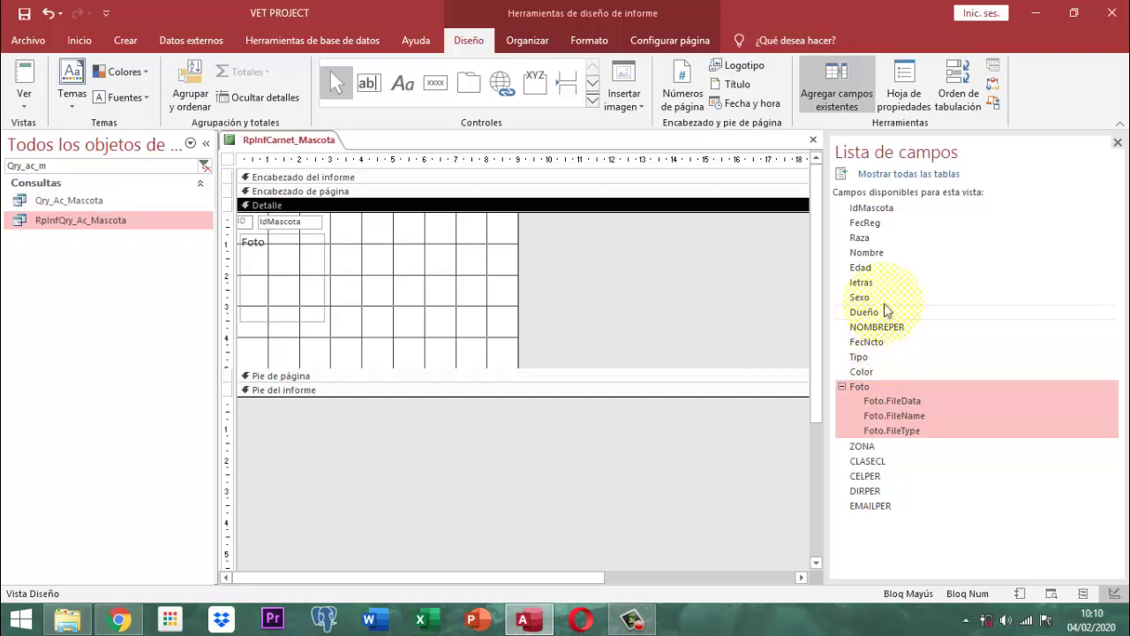
left_click(871, 255)
left_click_drag(871, 255, 374, 242)
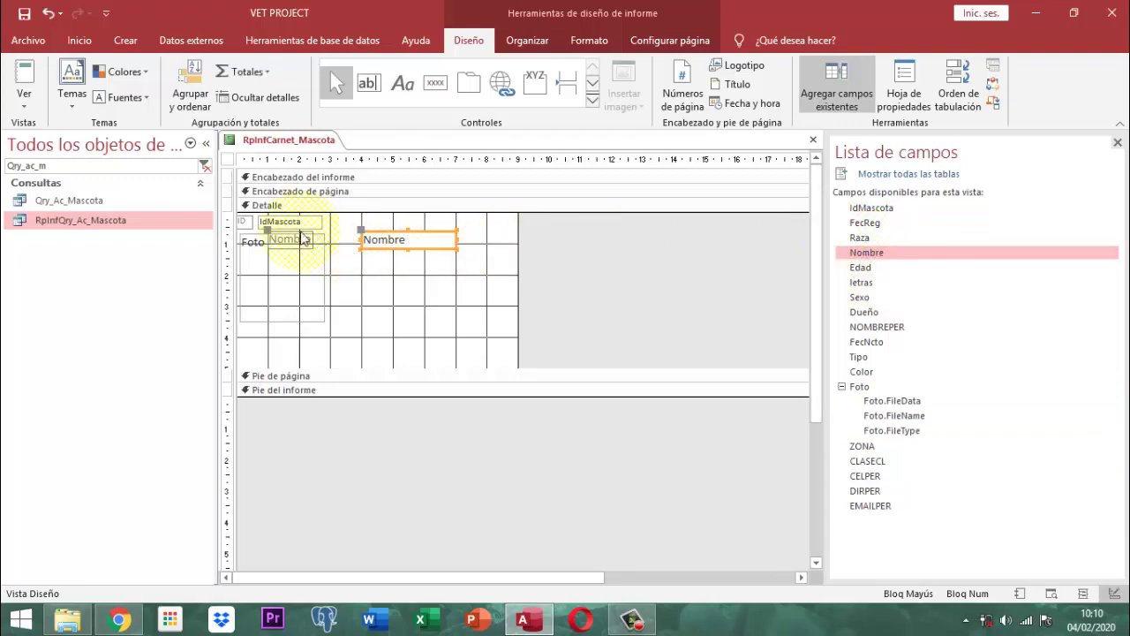
left_click_drag(274, 240, 336, 225)
left_click(415, 244)
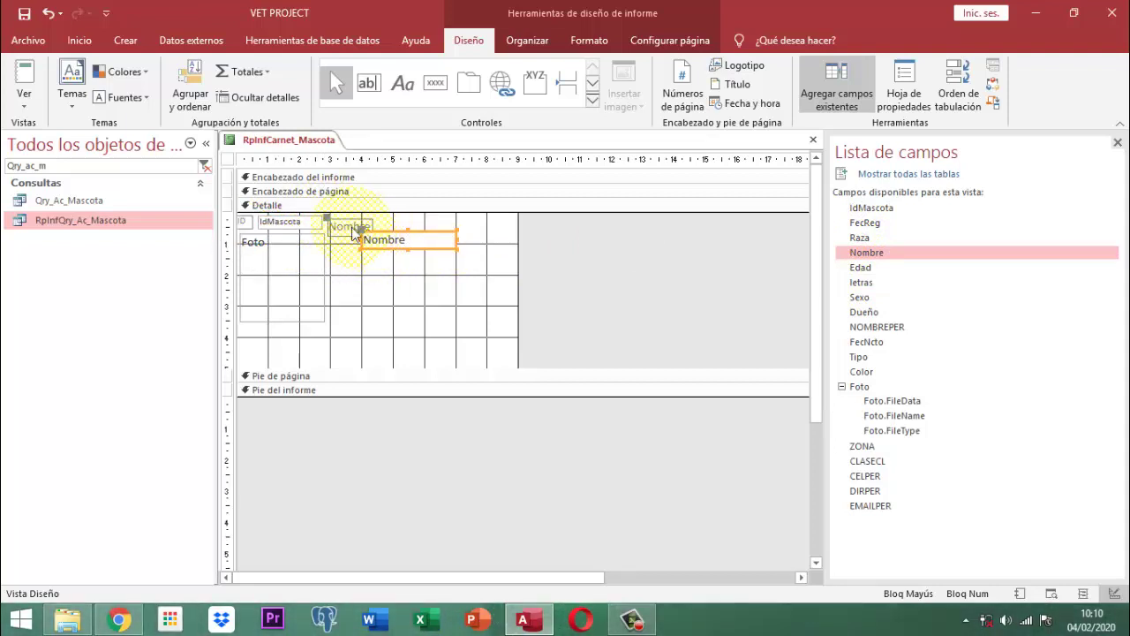
left_click_drag(371, 237, 385, 227)
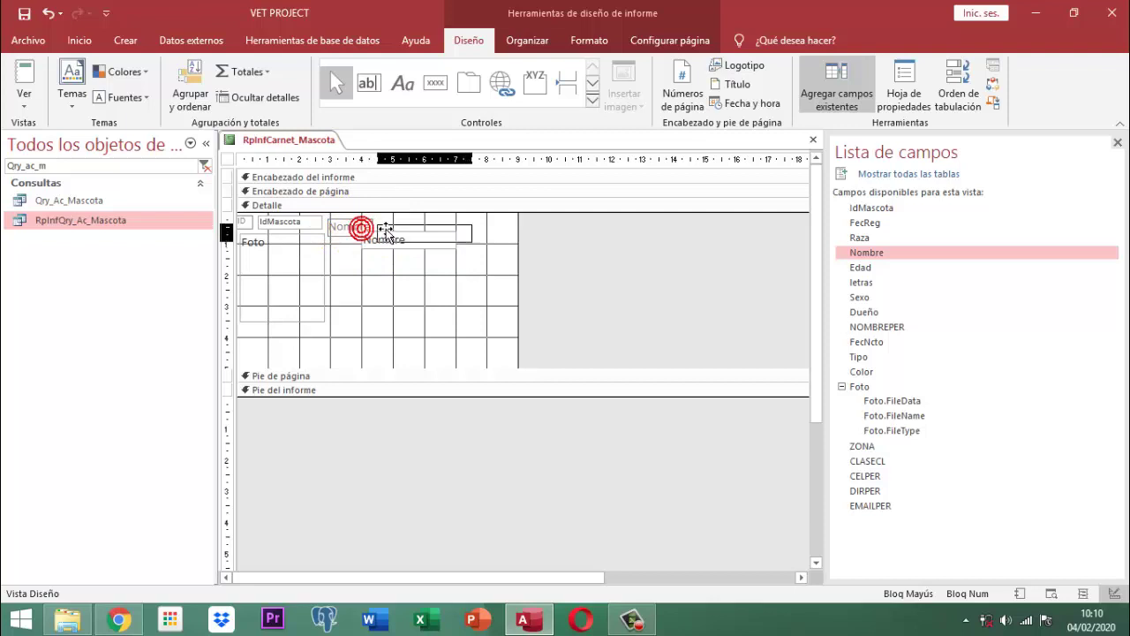
left_click(559, 228)
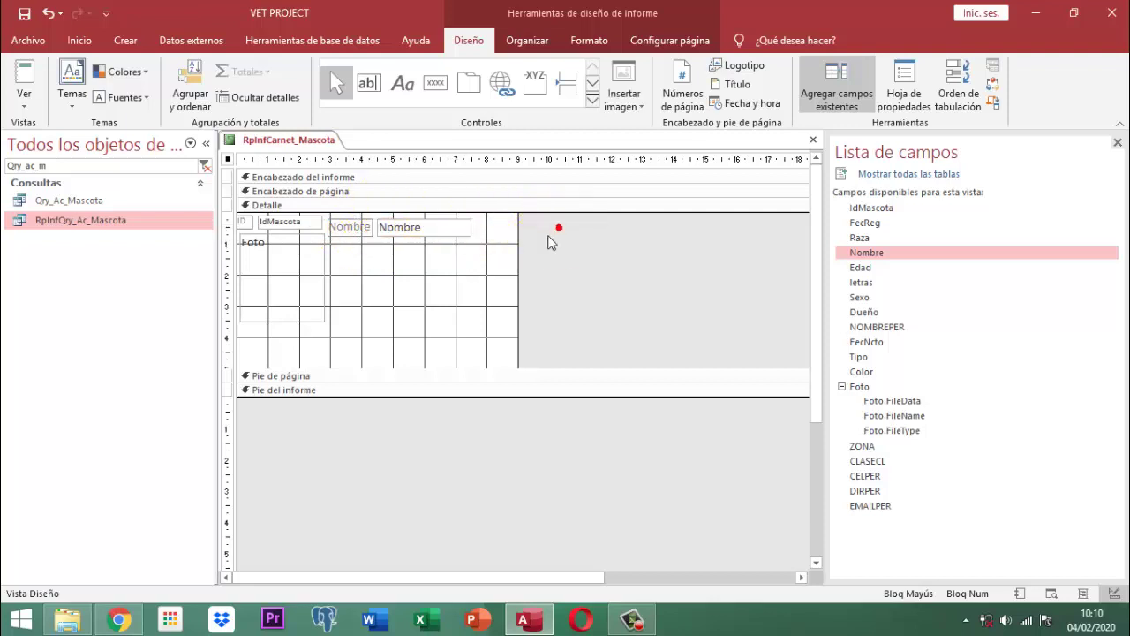
Set the font size of the Nombre label and text box to 8
left_click_drag(550, 235, 341, 229)
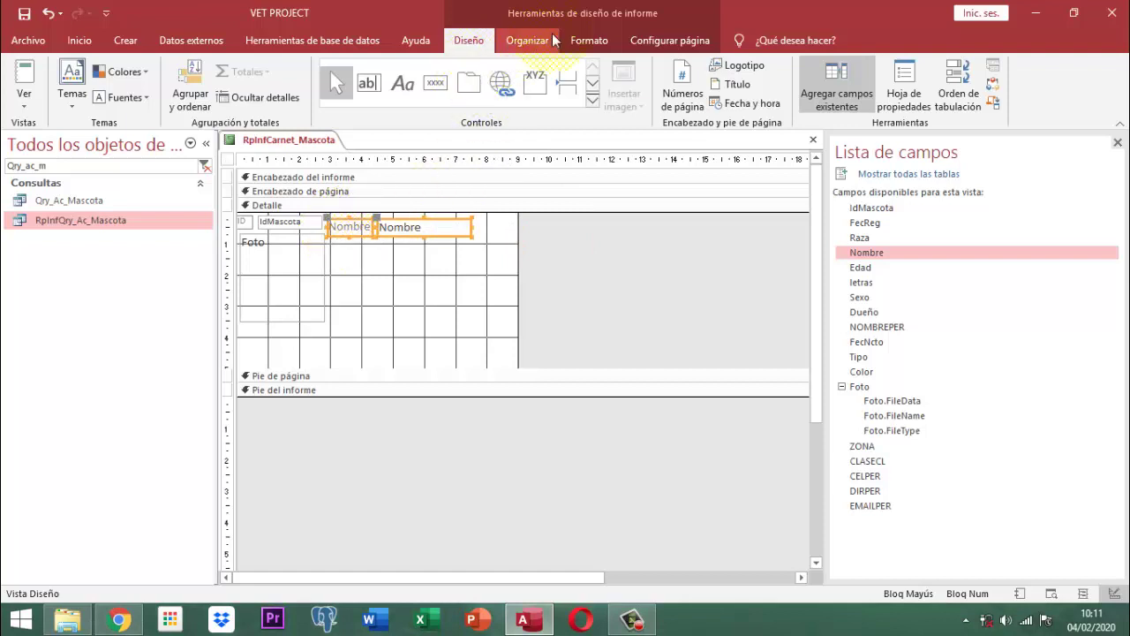
left_click(582, 41)
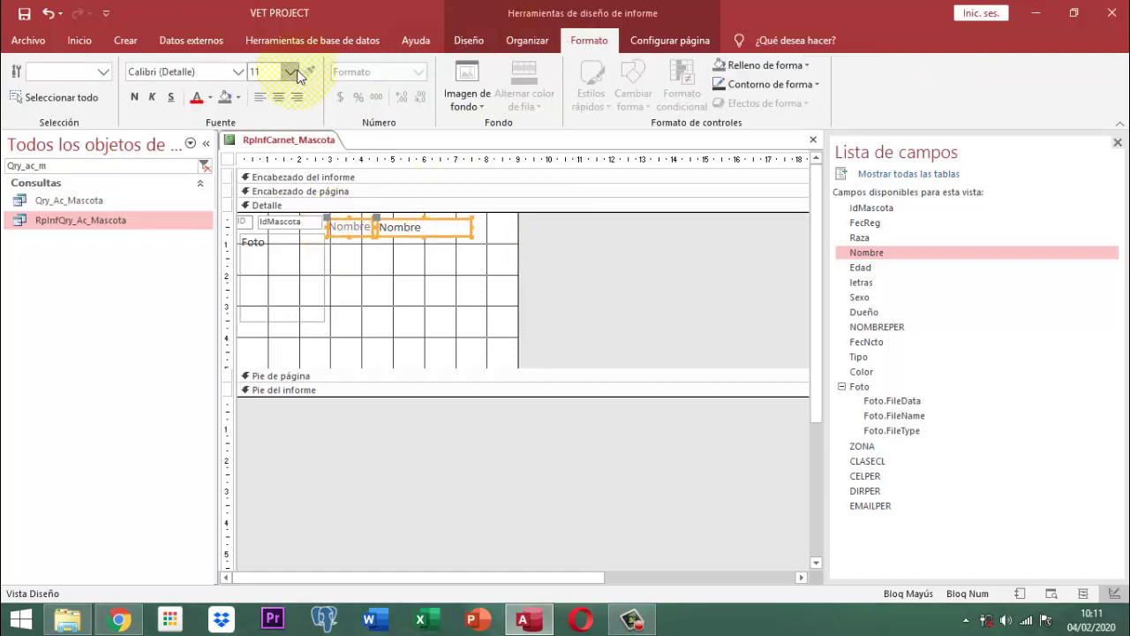
left_click(290, 72)
left_click(266, 89)
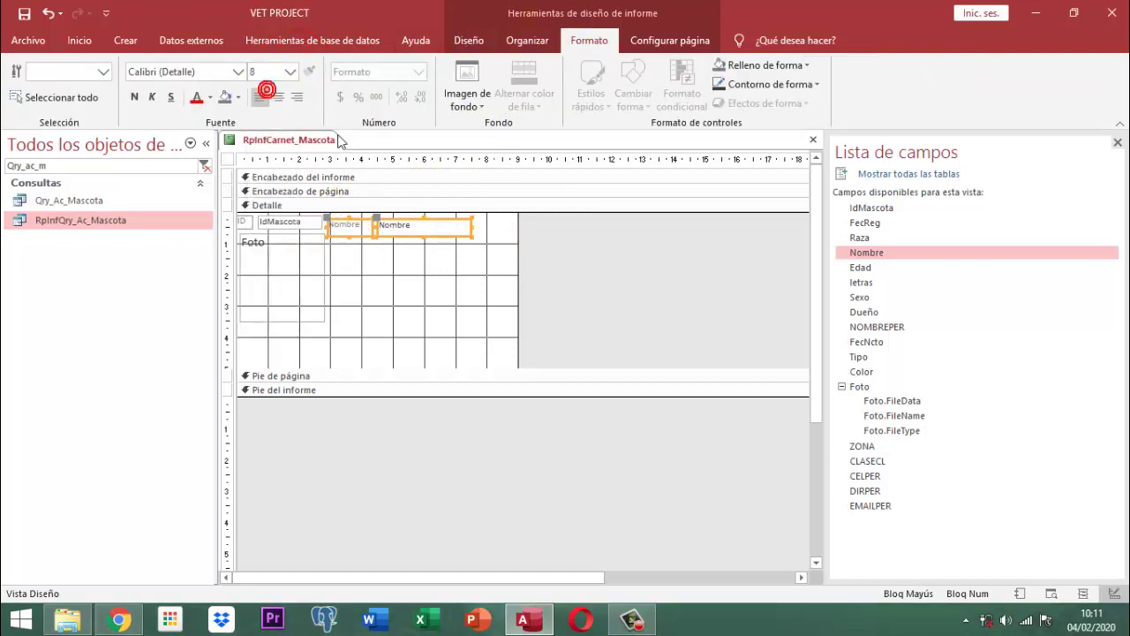
Fit the size of the Nombre label and text box to their content with Ajustar
left_click(536, 39)
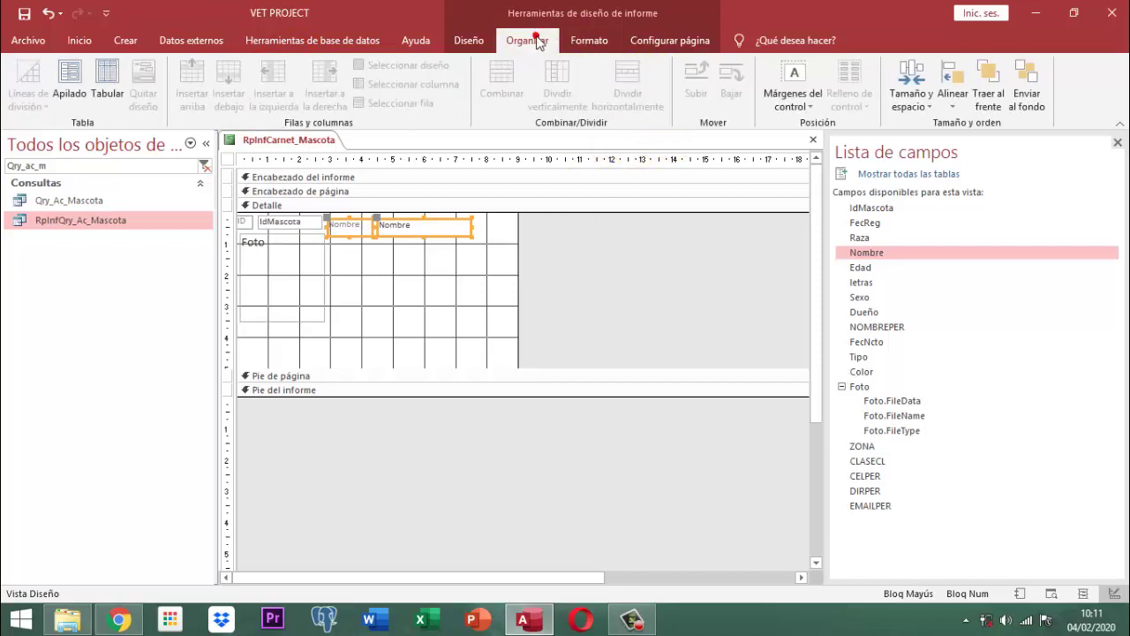
left_click(910, 93)
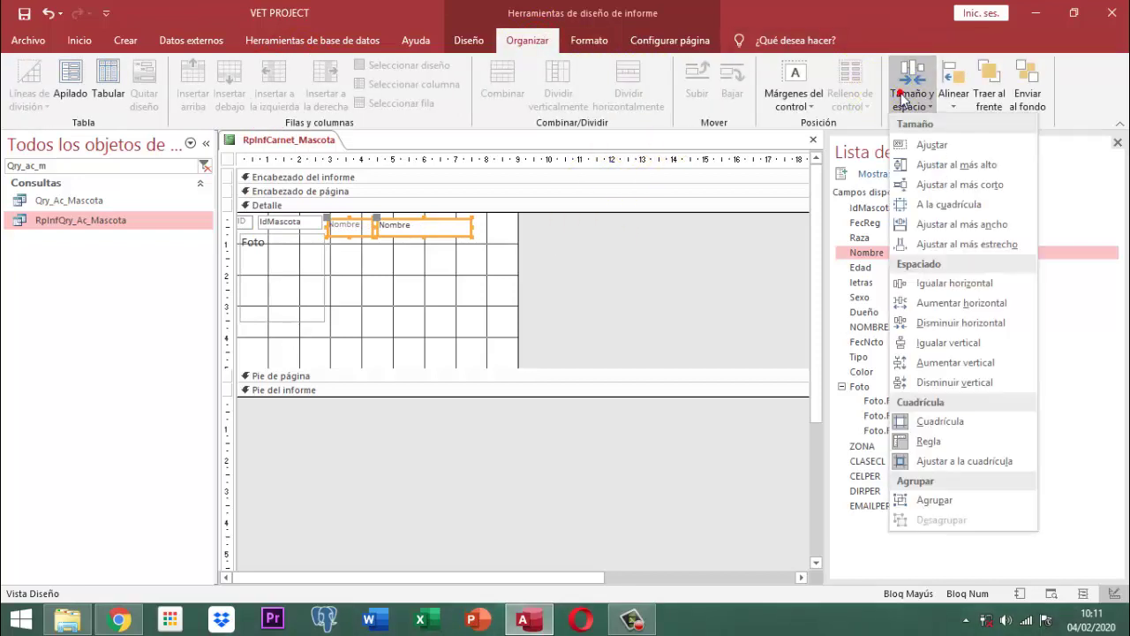
left_click(935, 145)
left_click(579, 241)
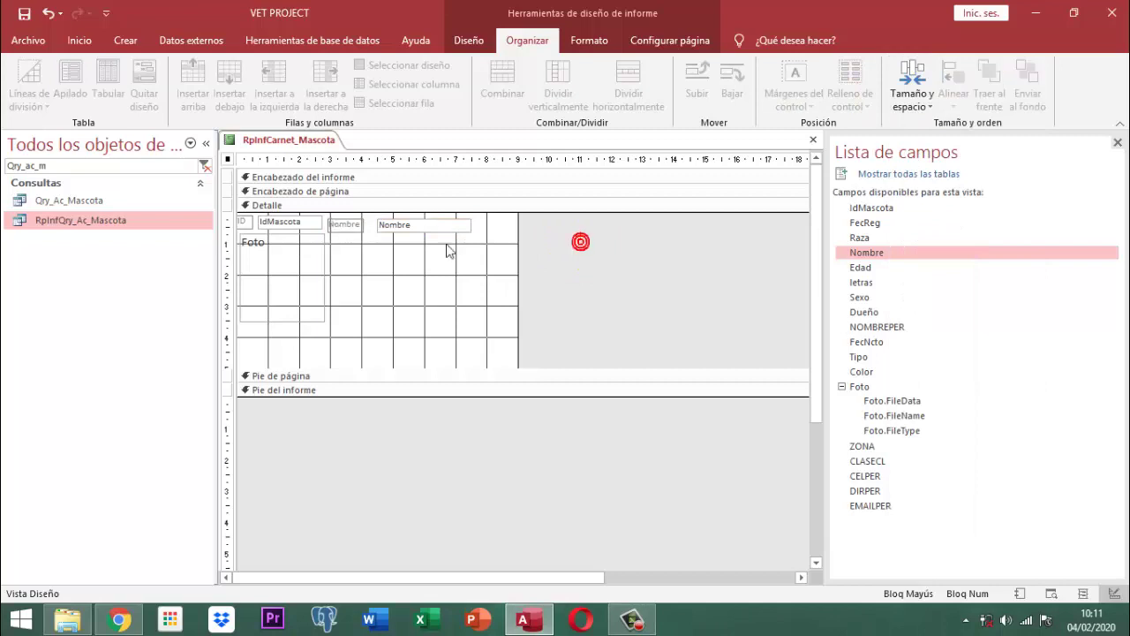
Align the IdMascota text box and the Nombre label and text box along their top edges with Arriba
left_click_drag(521, 226, 315, 228)
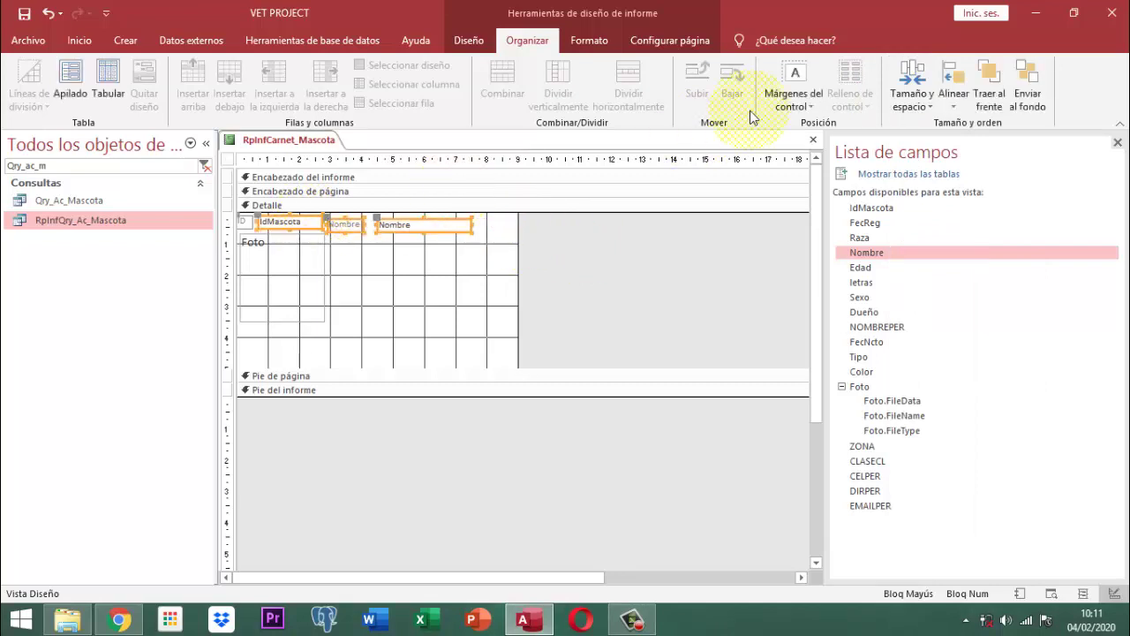
left_click(950, 99)
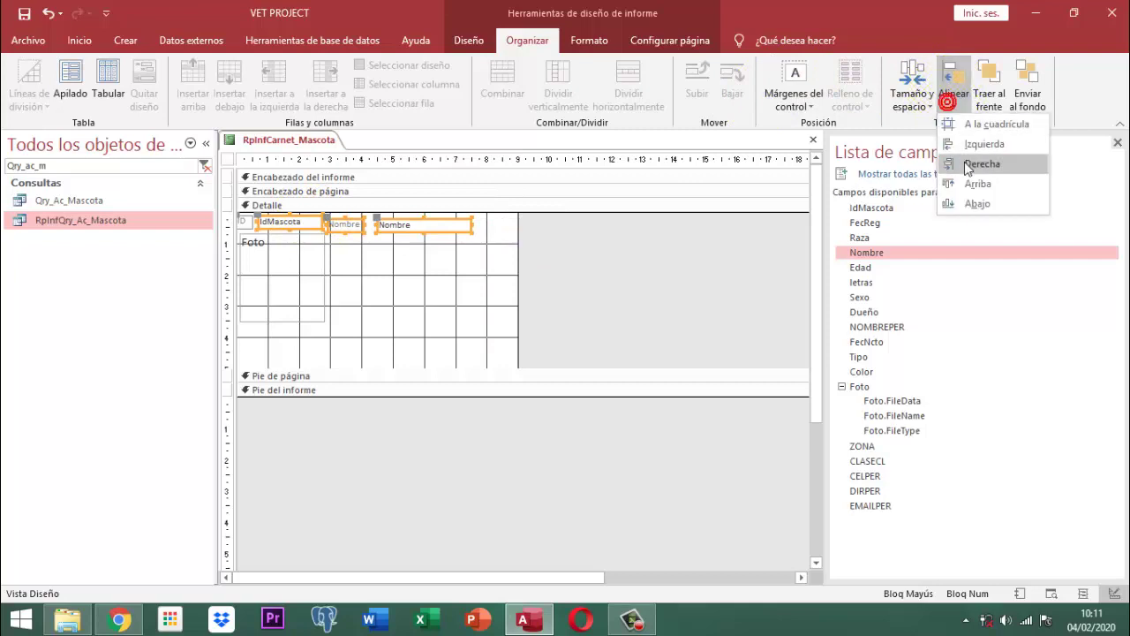
left_click(975, 184)
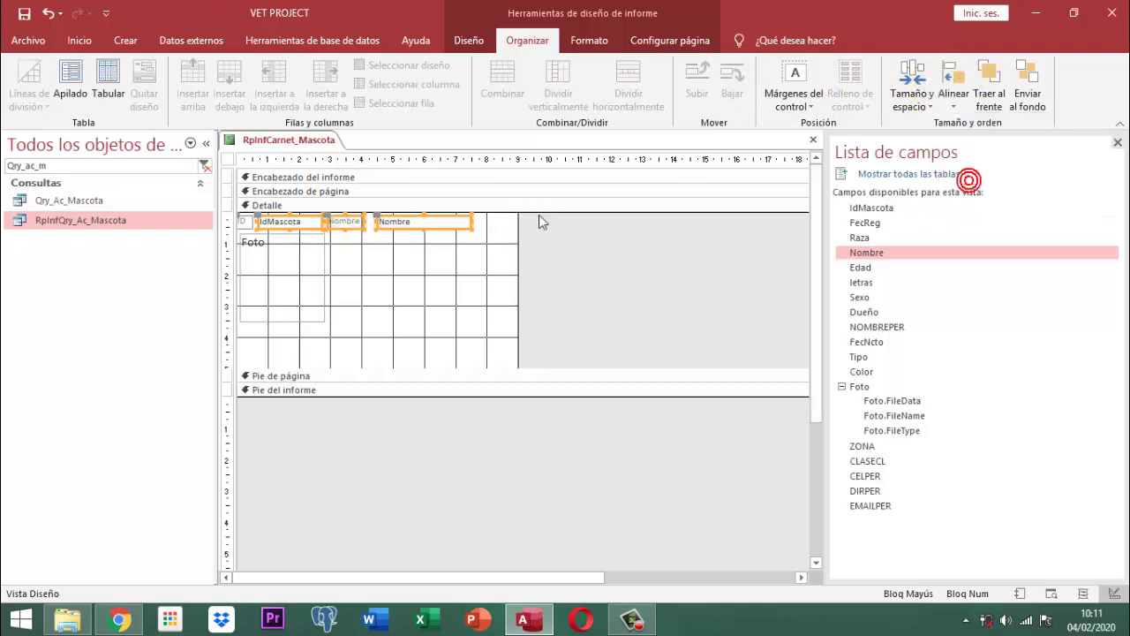
left_click(569, 234)
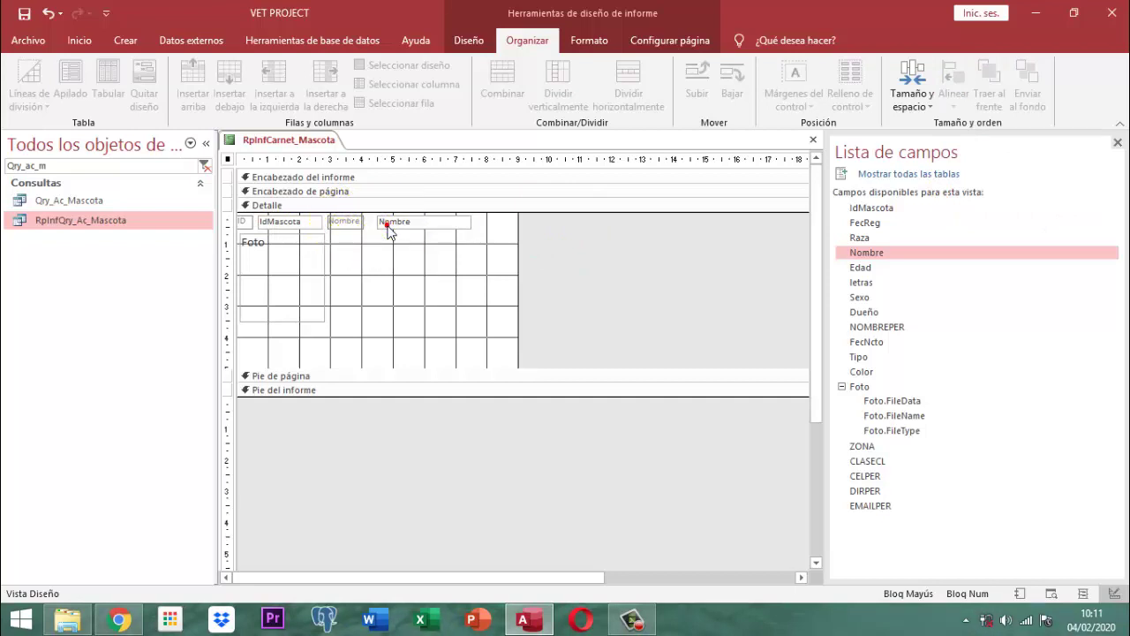
Extend the Nombre text box toward its label, making it about 3.2 cm wide
left_click(386, 225)
left_click(391, 233)
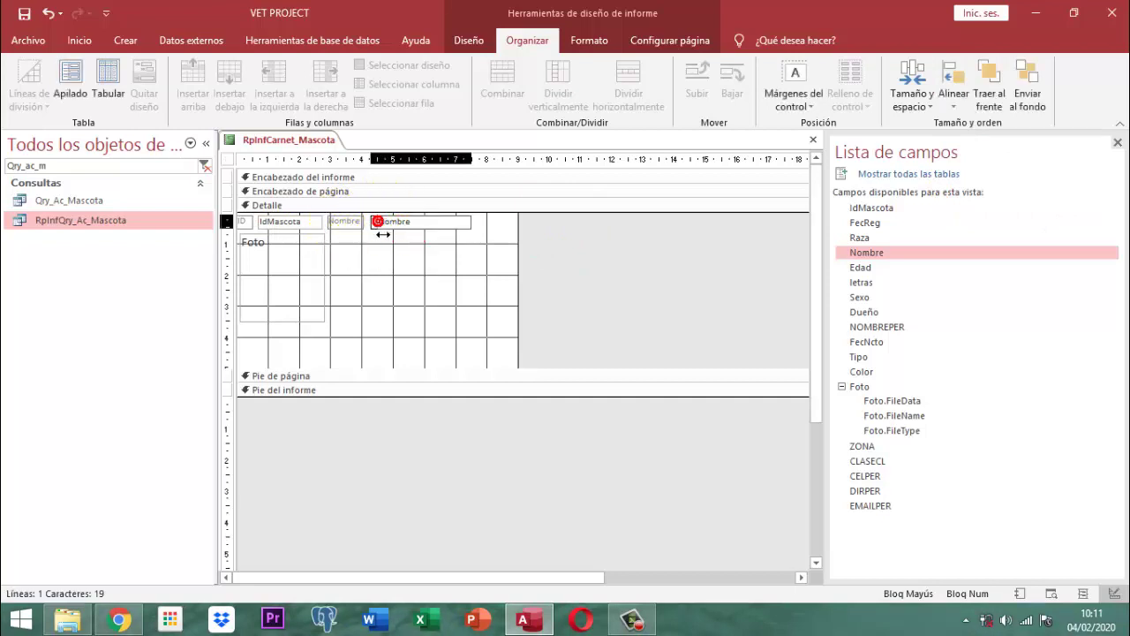
key("Escape")
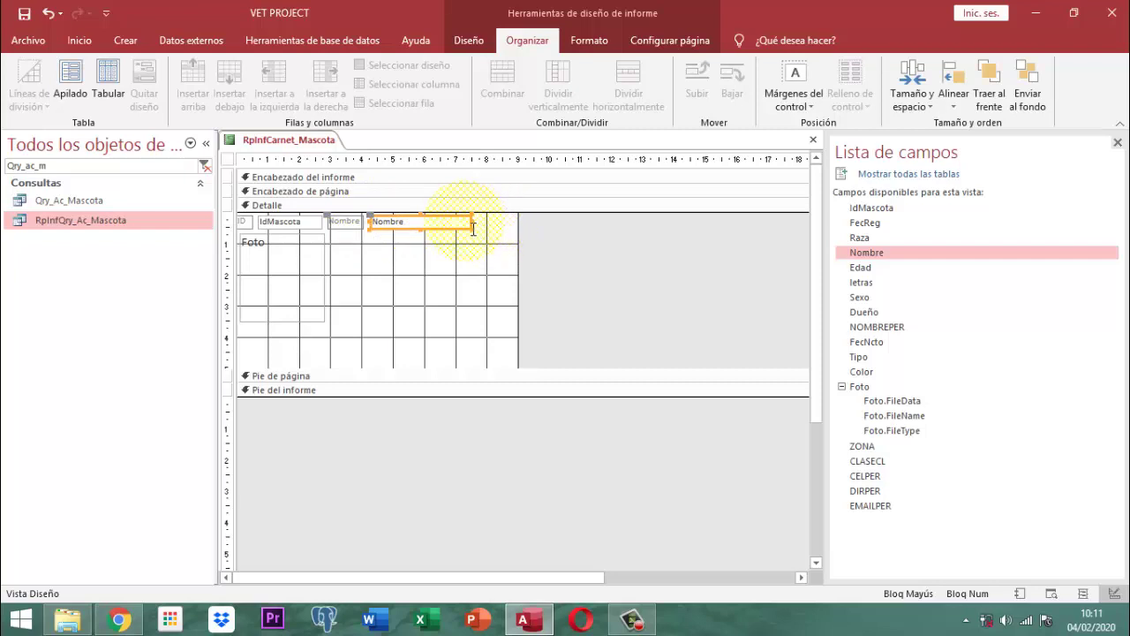
left_click(539, 222)
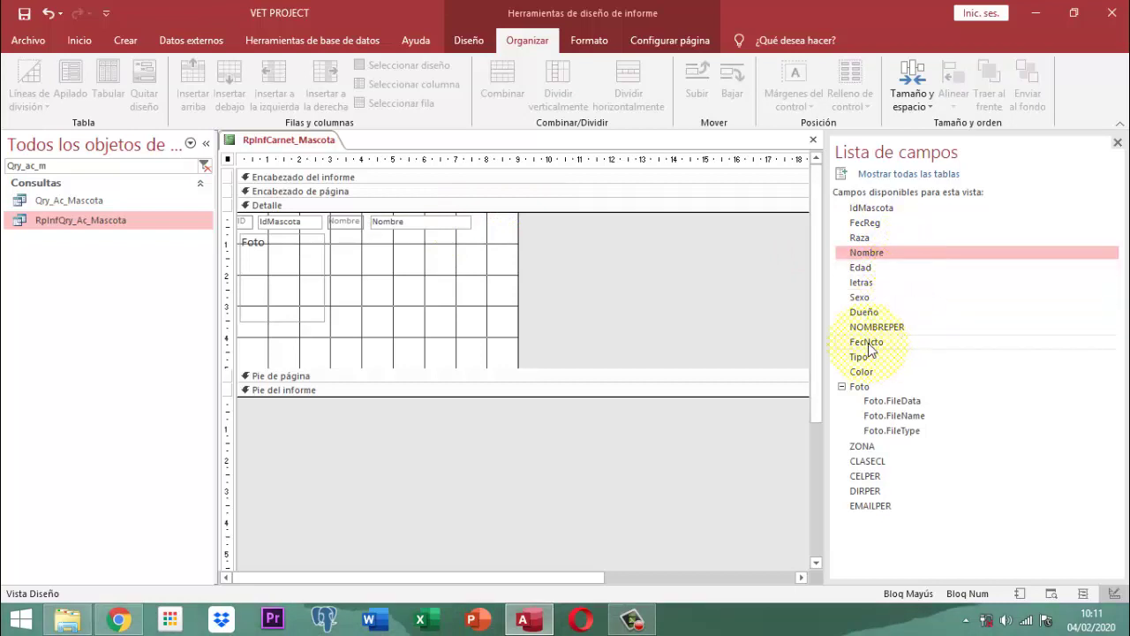
Add the FecNcto, Edad, Sexo and Raza fields below Nombre in the Detalle section, and close the field list
left_click_drag(866, 342, 477, 251)
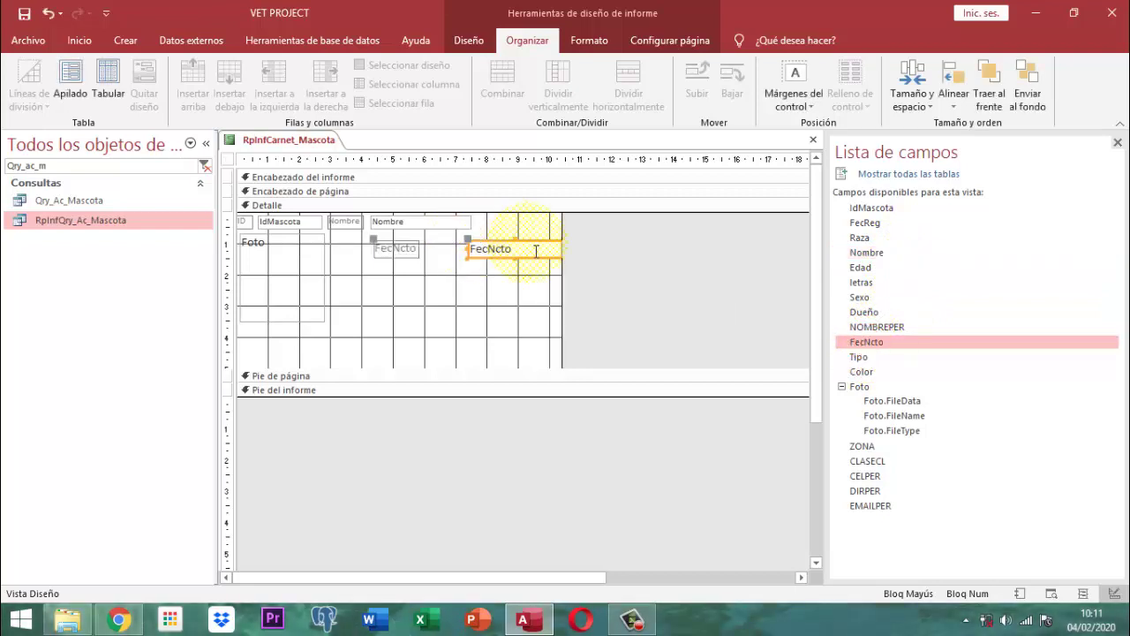
left_click(863, 268)
left_click_drag(865, 272, 530, 274)
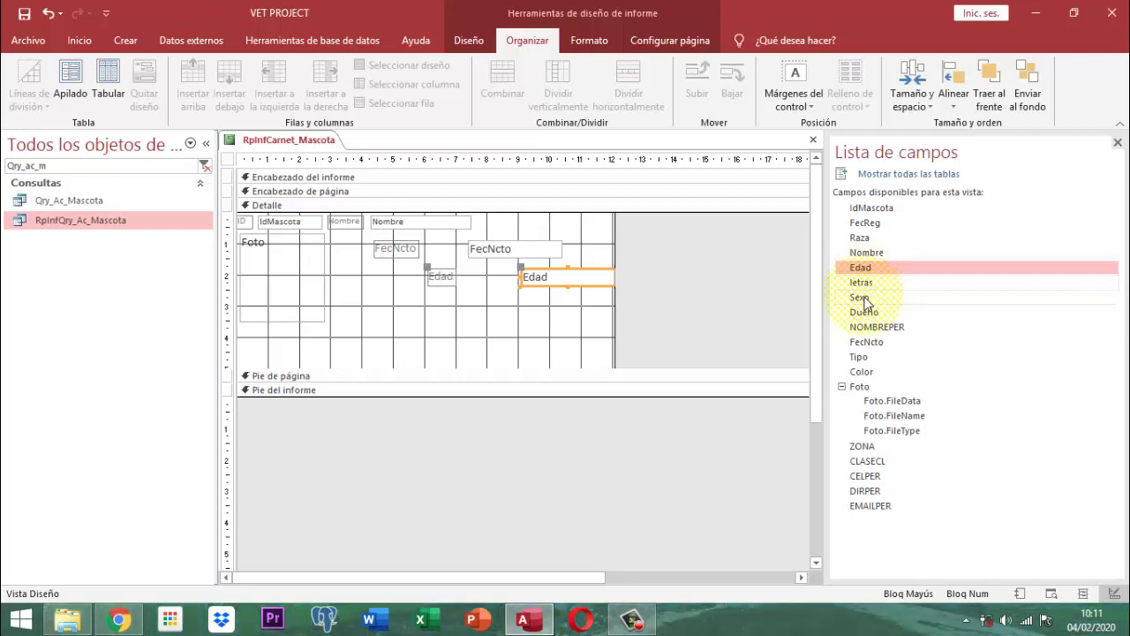
left_click_drag(865, 300, 594, 309)
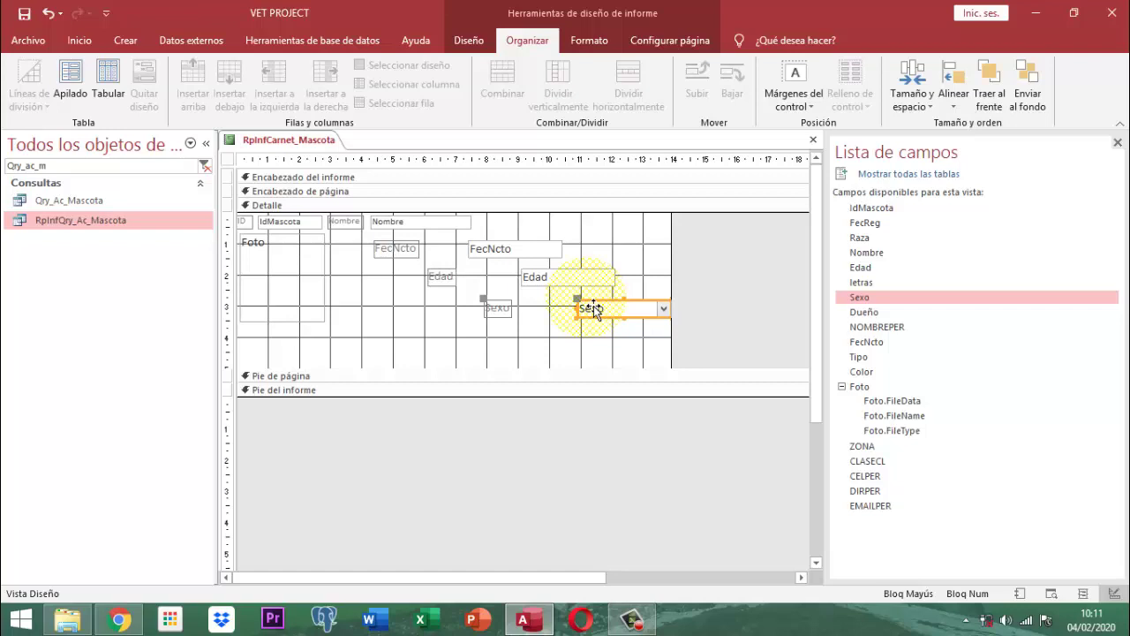
left_click_drag(853, 236, 613, 332)
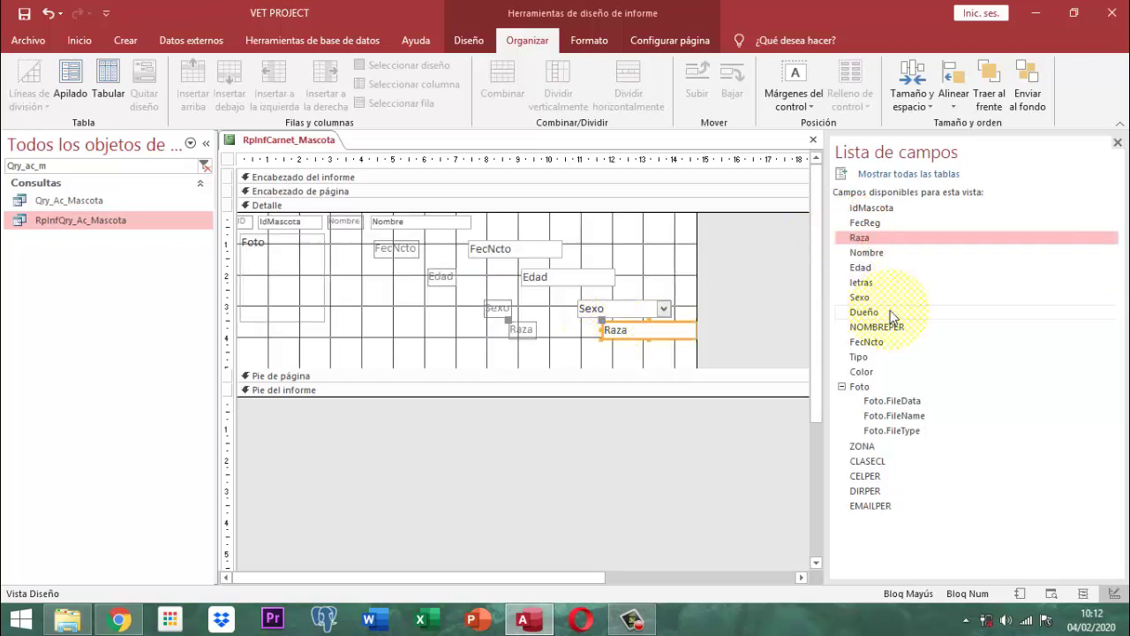
left_click(1118, 143)
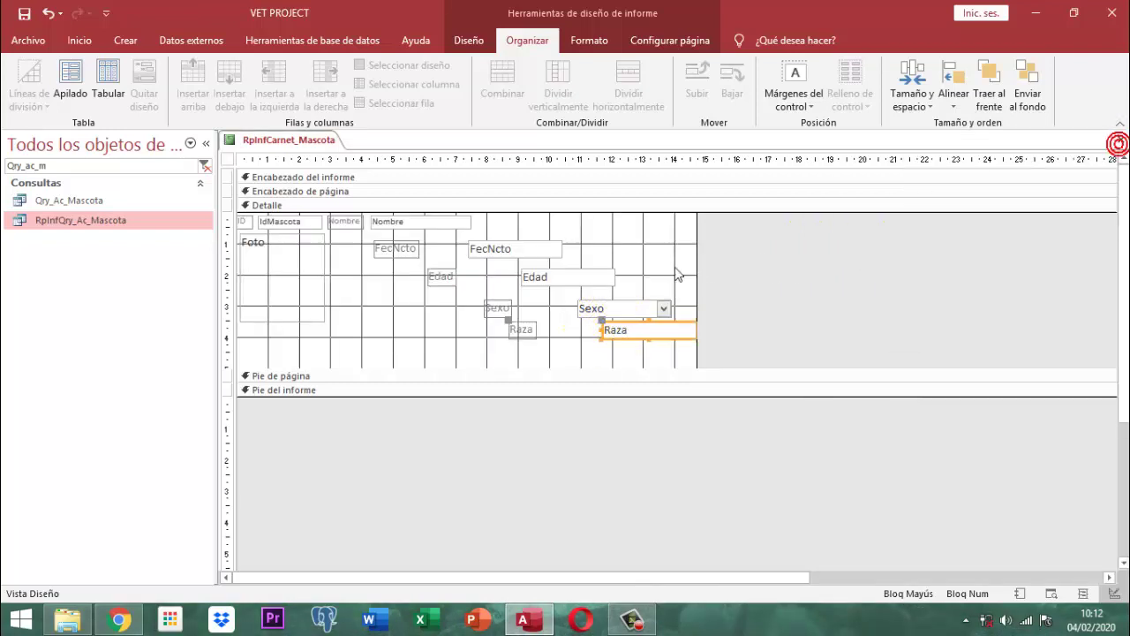
Arrange the FecNcto, Edad, Sexo and Raza labels and controls in a stacked layout (Apilado)
left_click_drag(750, 344, 396, 248)
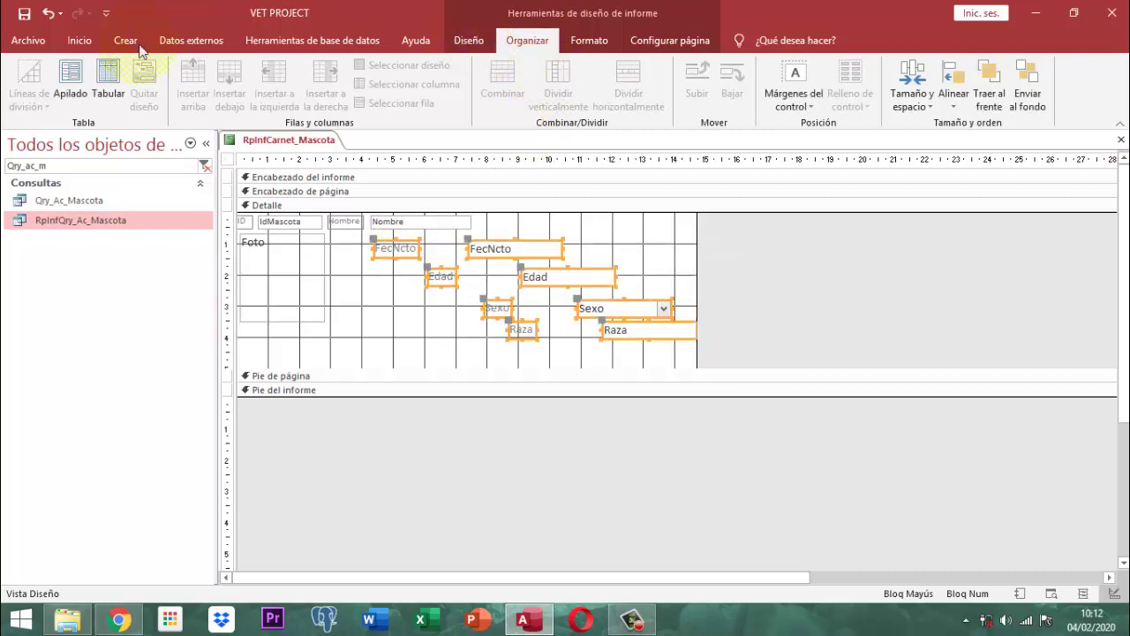
left_click(74, 86)
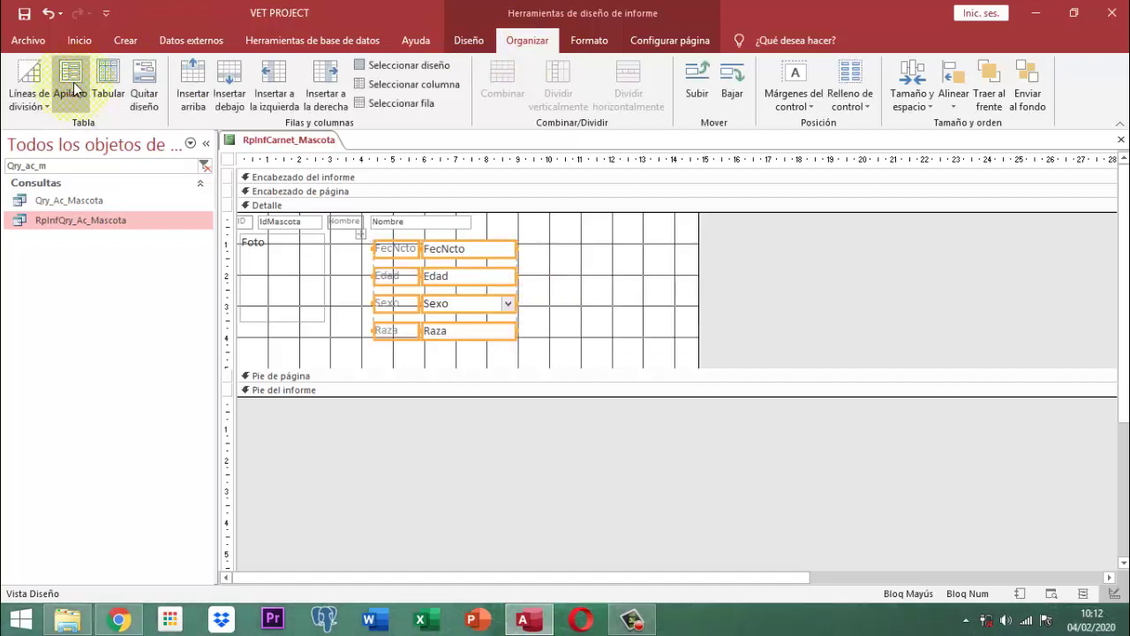
Set the stacked FecNcto, Edad, Sexo and Raza labels and controls to font size 8 and fit their size with Ajustar
left_click(589, 42)
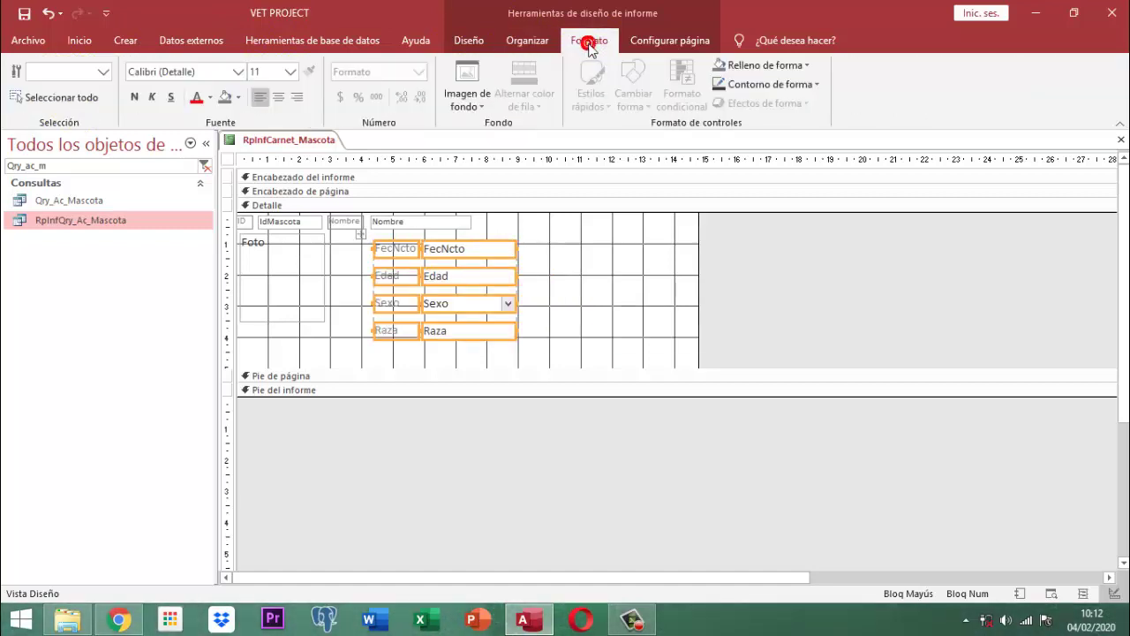
left_click(291, 71)
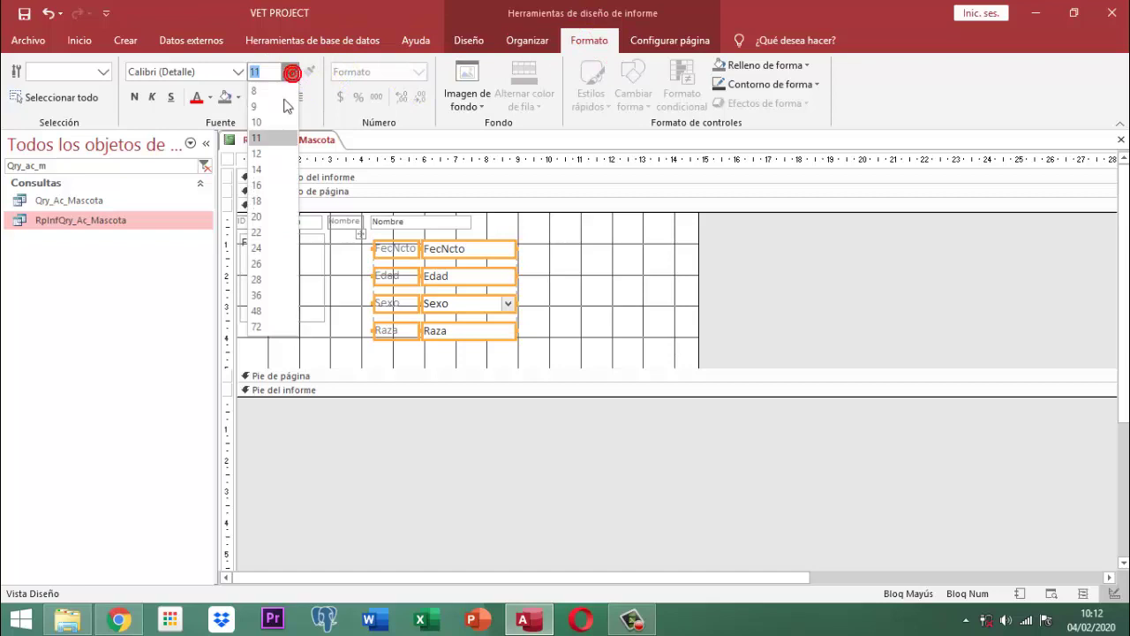
left_click(279, 94)
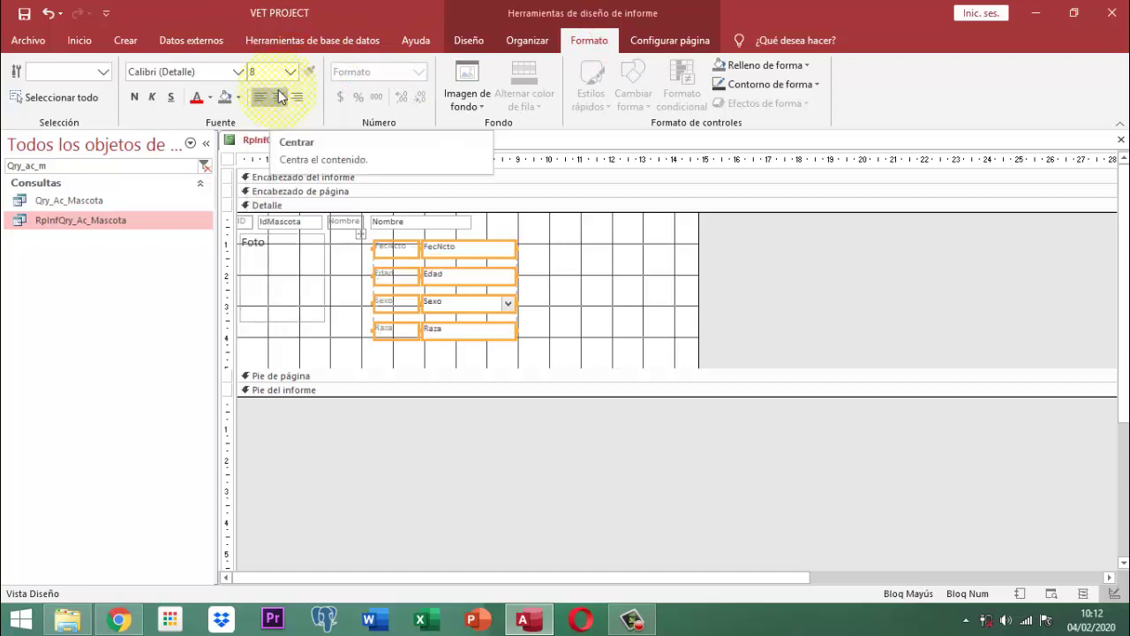
left_click(536, 44)
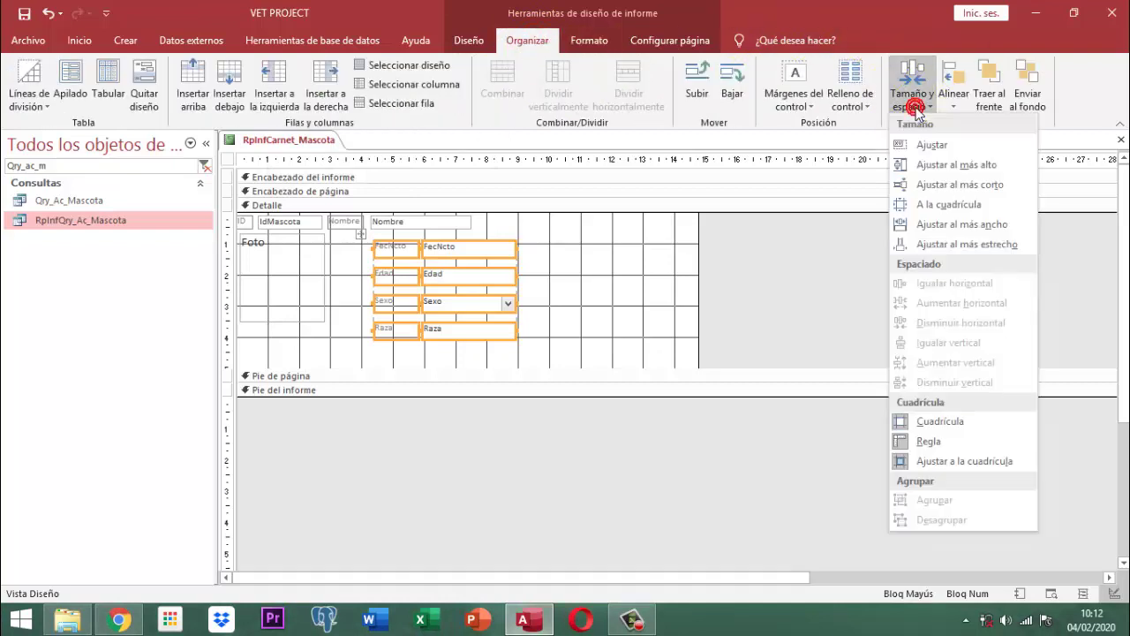
left_click(918, 145)
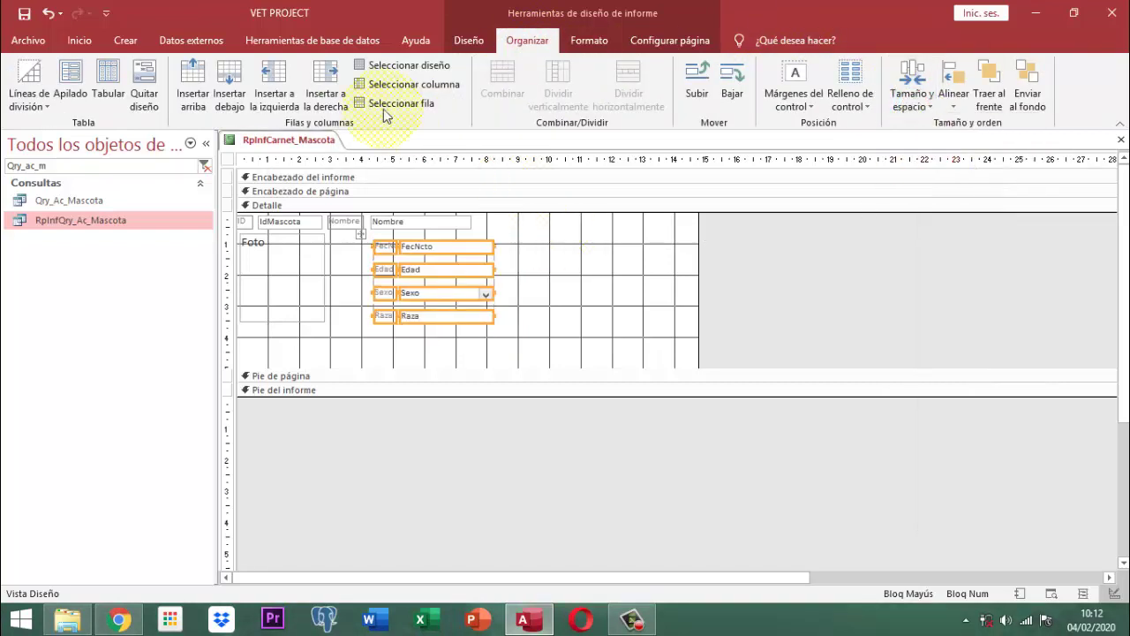
Remove the stacked layout from the FecNcto, Edad, Sexo and Raza controls and decrease their vertical spacing twice
left_click(145, 86)
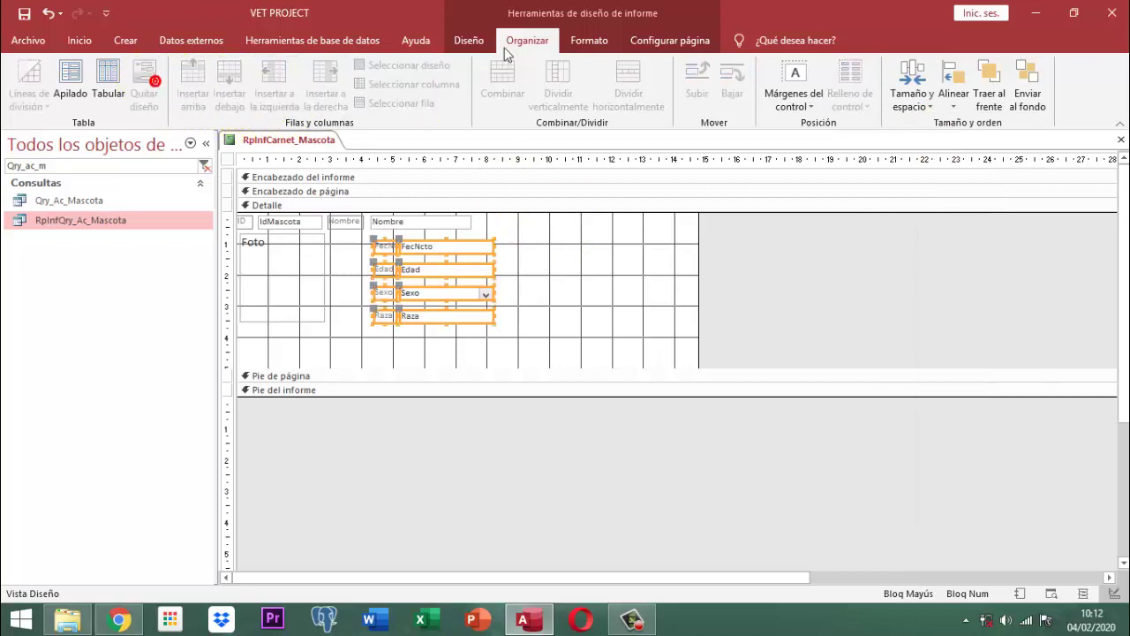
left_click(910, 103)
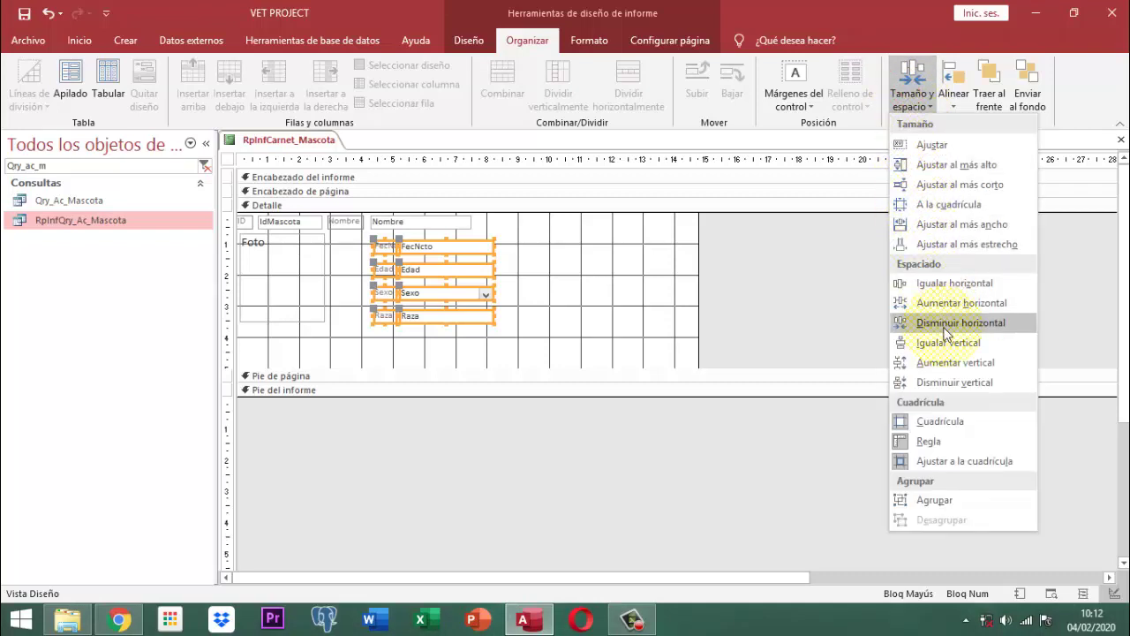
left_click(933, 382)
left_click(905, 86)
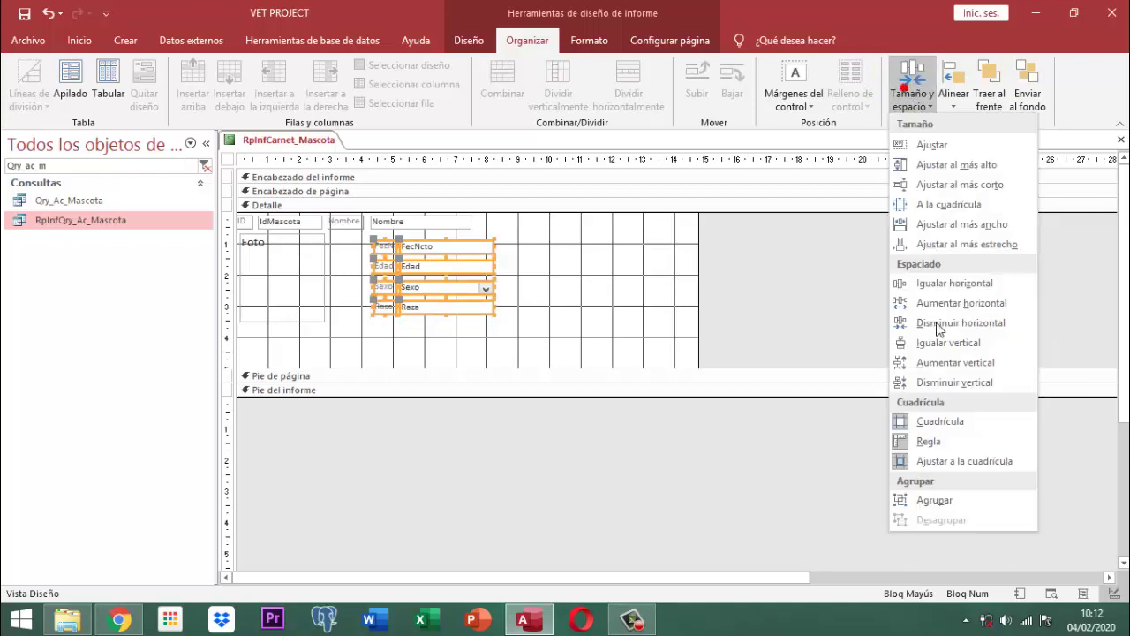
left_click(937, 384)
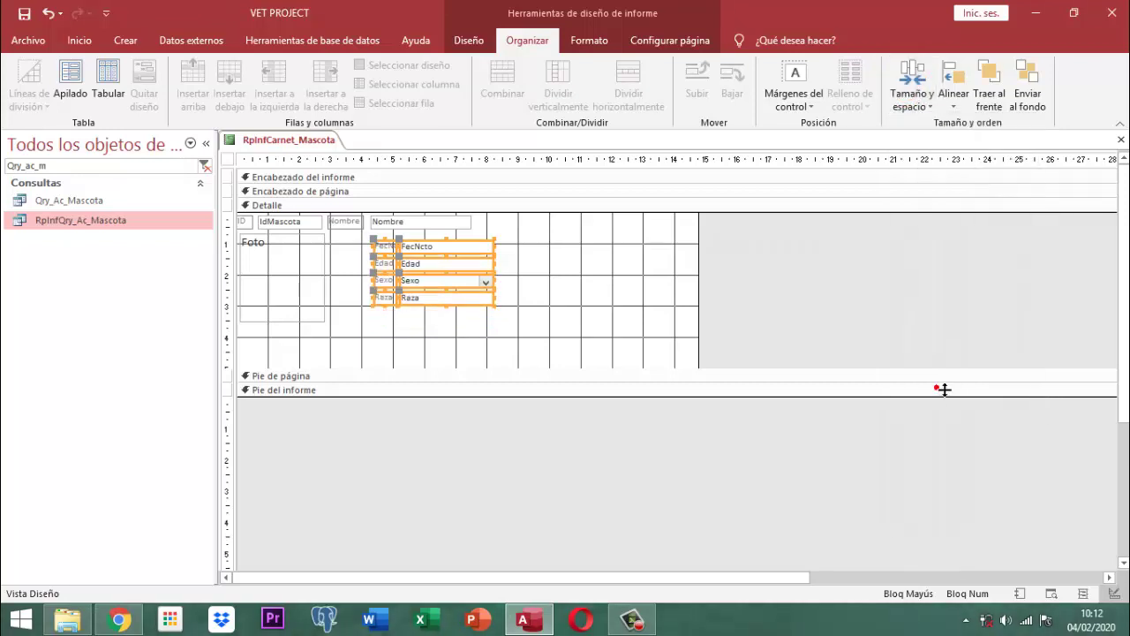
Move the FecNcto, Edad, Sexo and Raza labels and controls directly below the Nombre label, beside the Foto frame
left_click(521, 240)
left_click_drag(517, 308, 369, 228)
left_click_drag(441, 248, 406, 246)
left_click(506, 242)
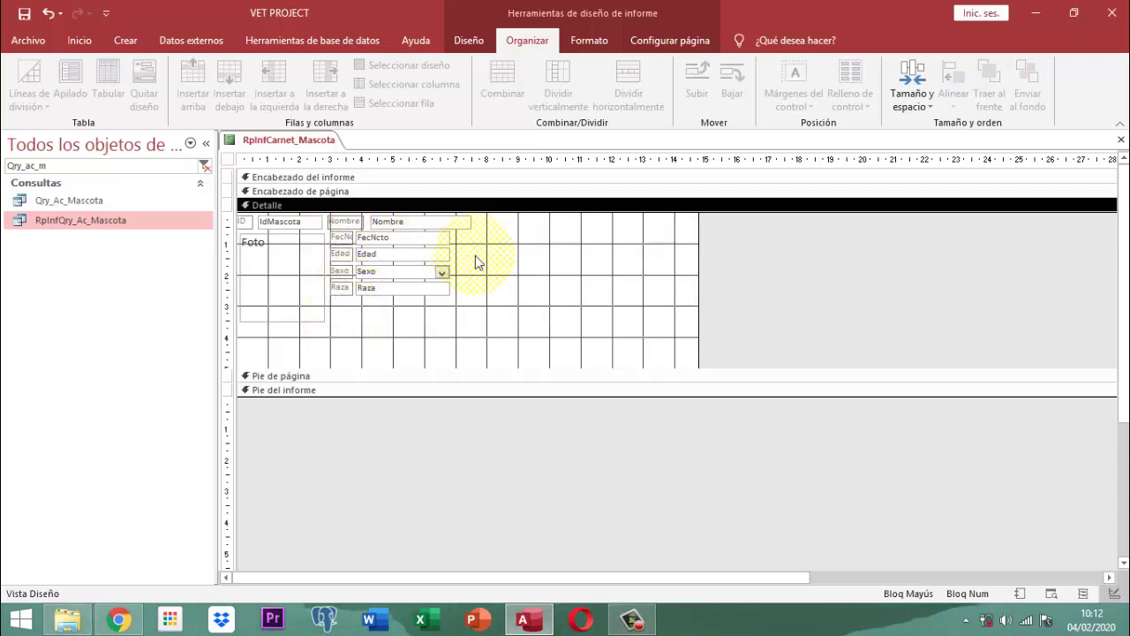
Make the text of the Nombre, FecNcto, Edad, Sexo and Raza labels and controls black and bold
left_click_drag(500, 305, 339, 226)
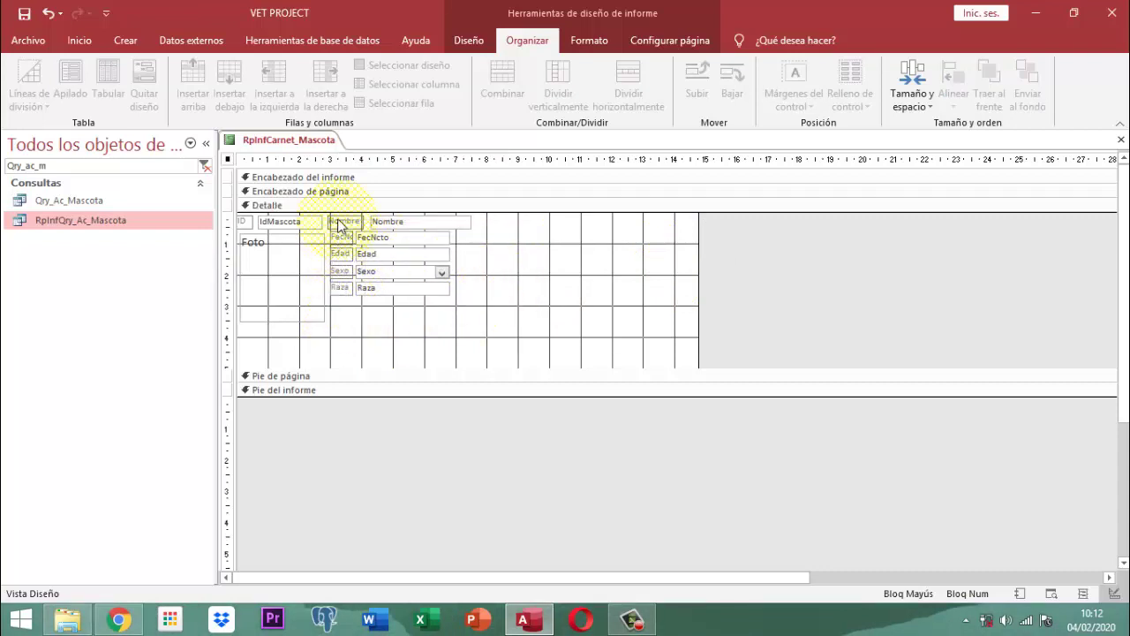
left_click(585, 41)
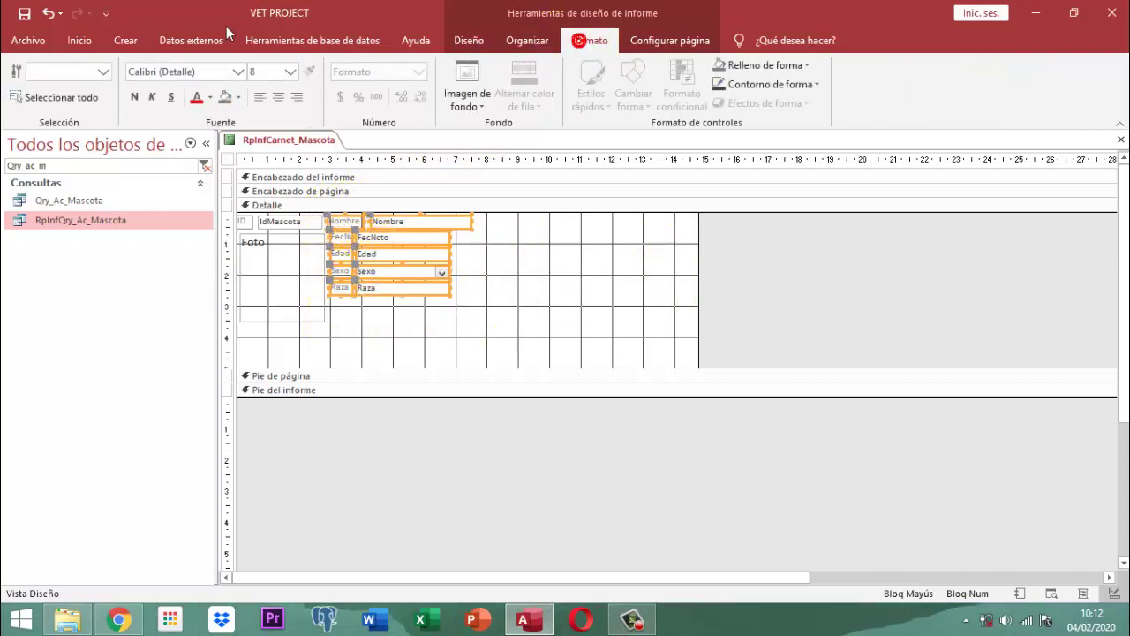
left_click(211, 98)
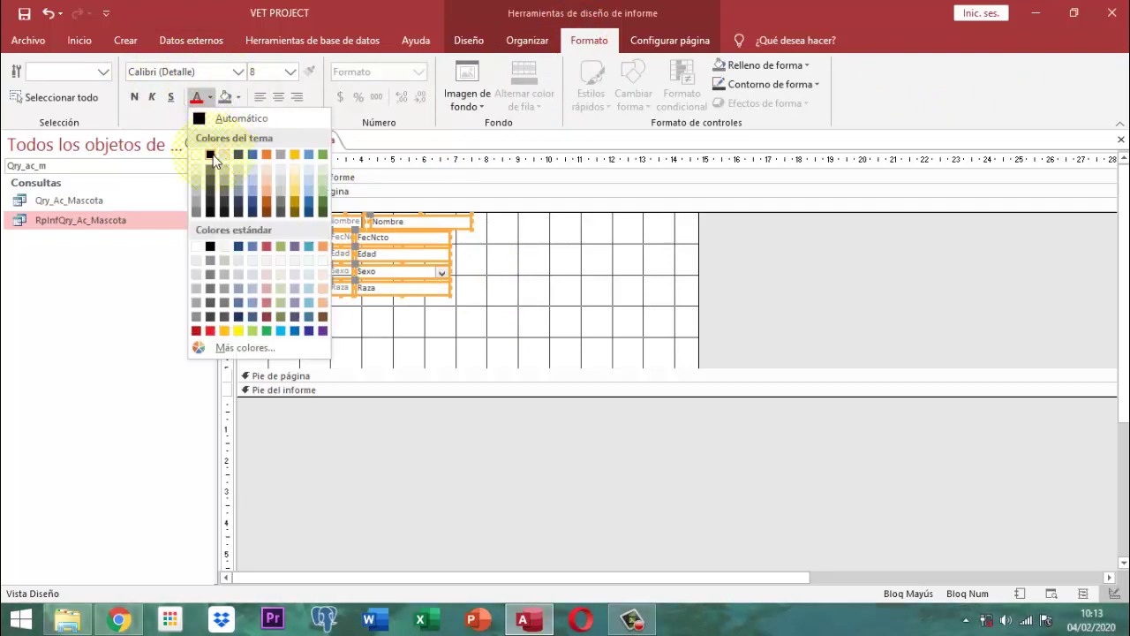
left_click(211, 155)
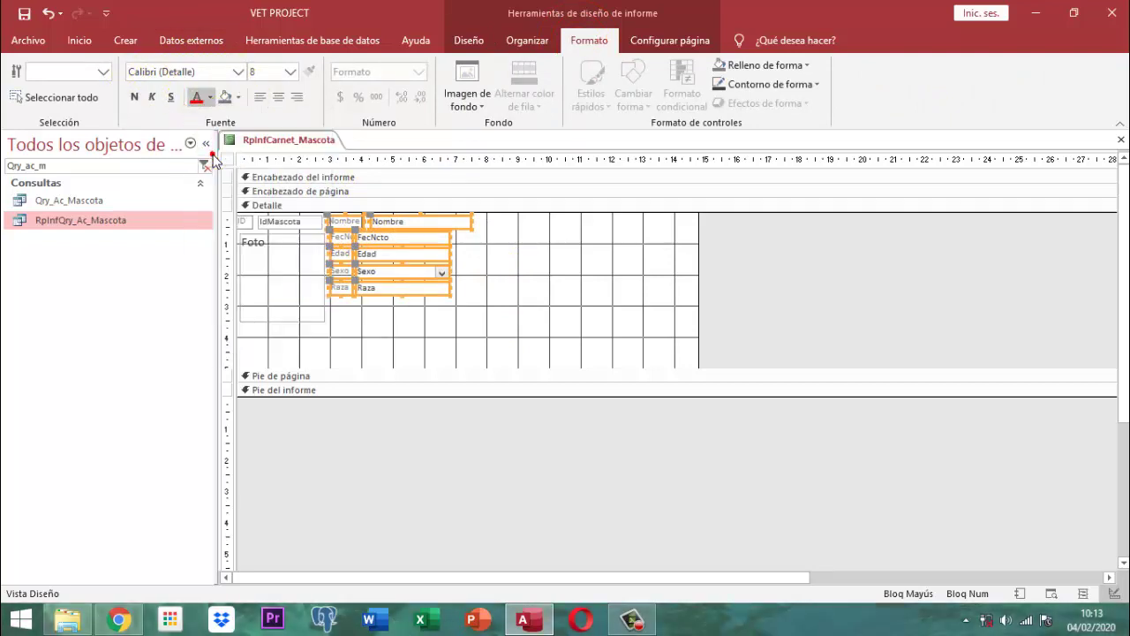
left_click(137, 100)
left_click(765, 239)
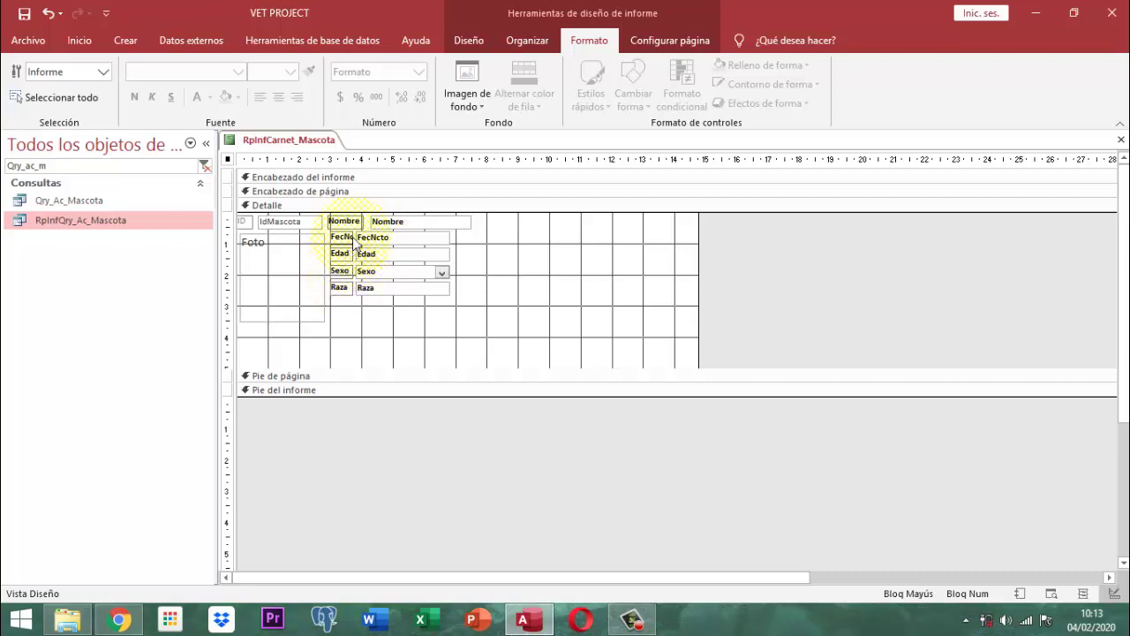
Shorten the FecNcto text box from its label side and widen the FecNcto label to about 2.5 cm
left_click(409, 237)
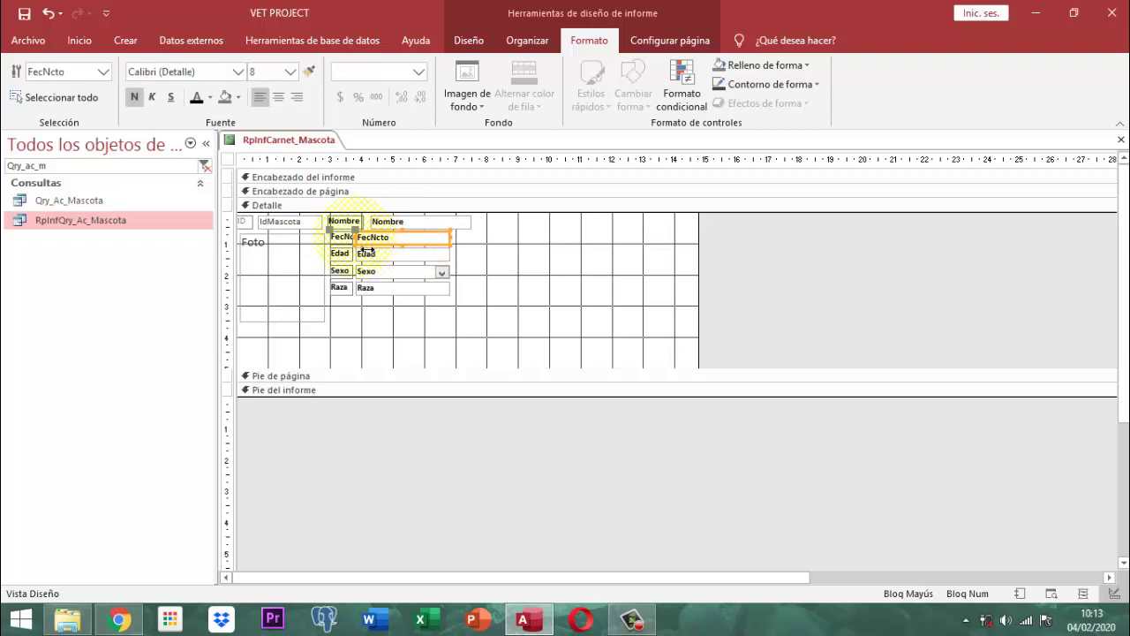
left_click_drag(362, 236, 389, 237)
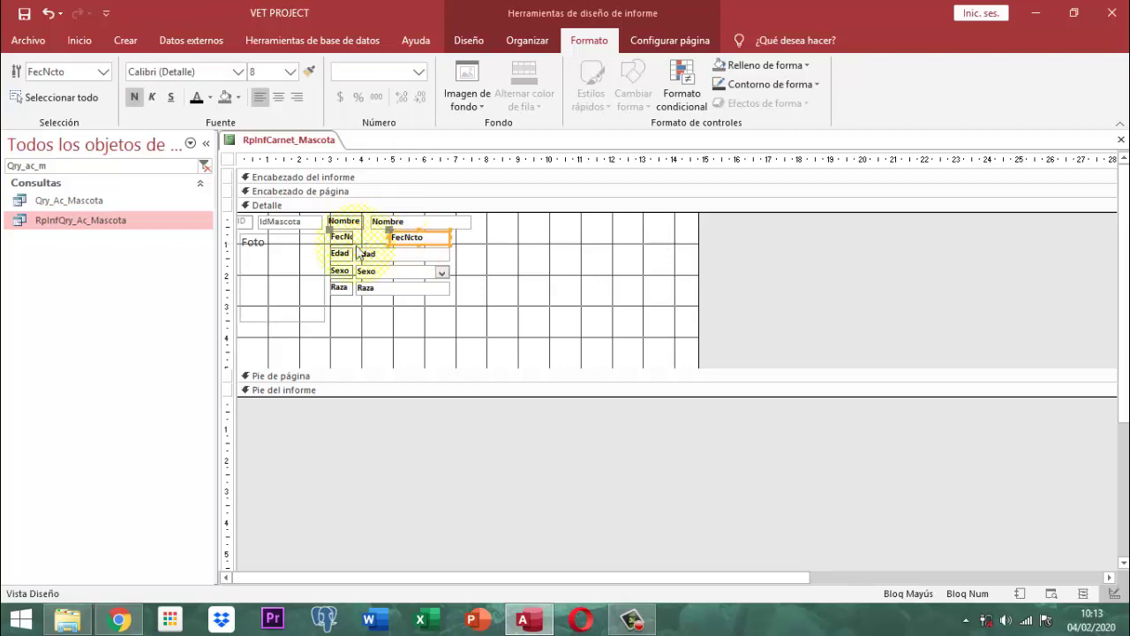
left_click(345, 236)
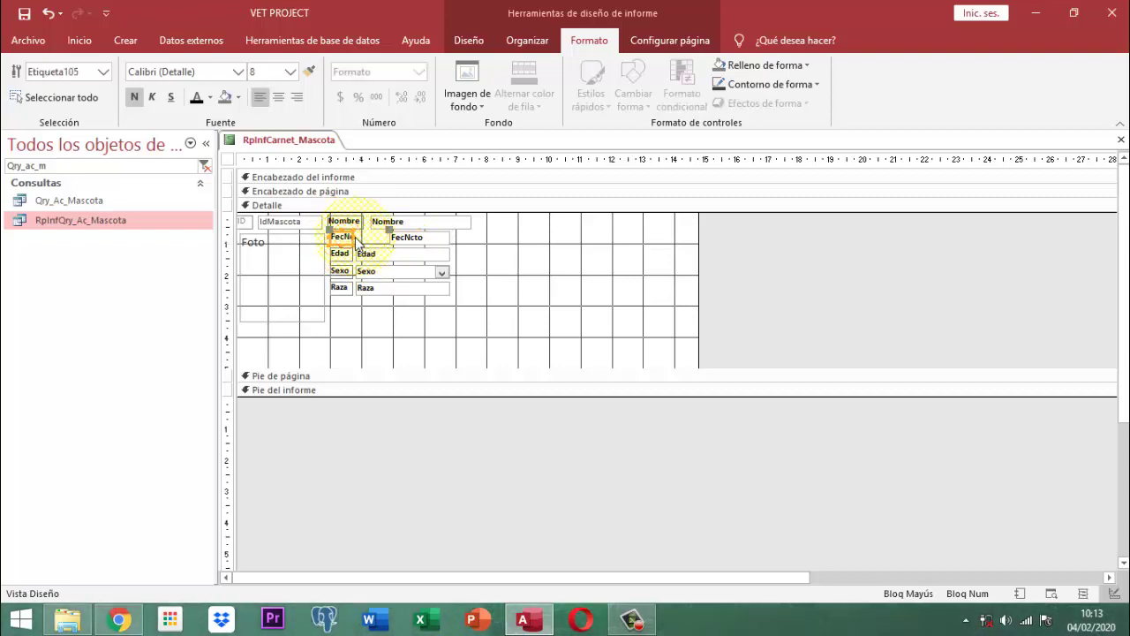
left_click_drag(366, 248, 394, 246)
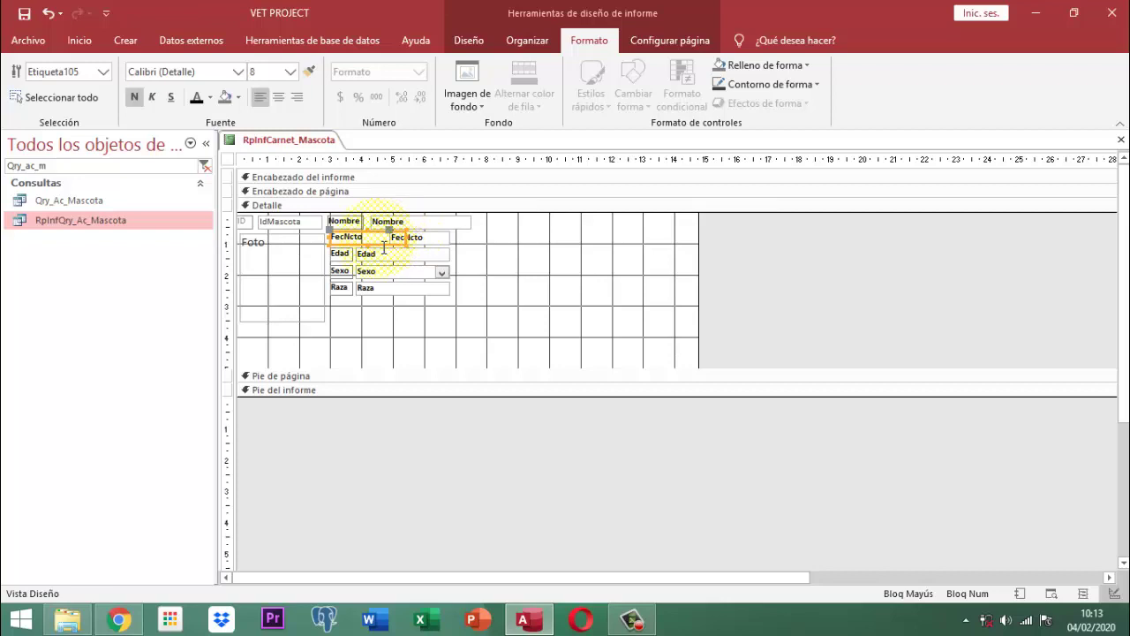
Change the FecNcto label's caption to Fec Nacimiento
left_click(384, 248)
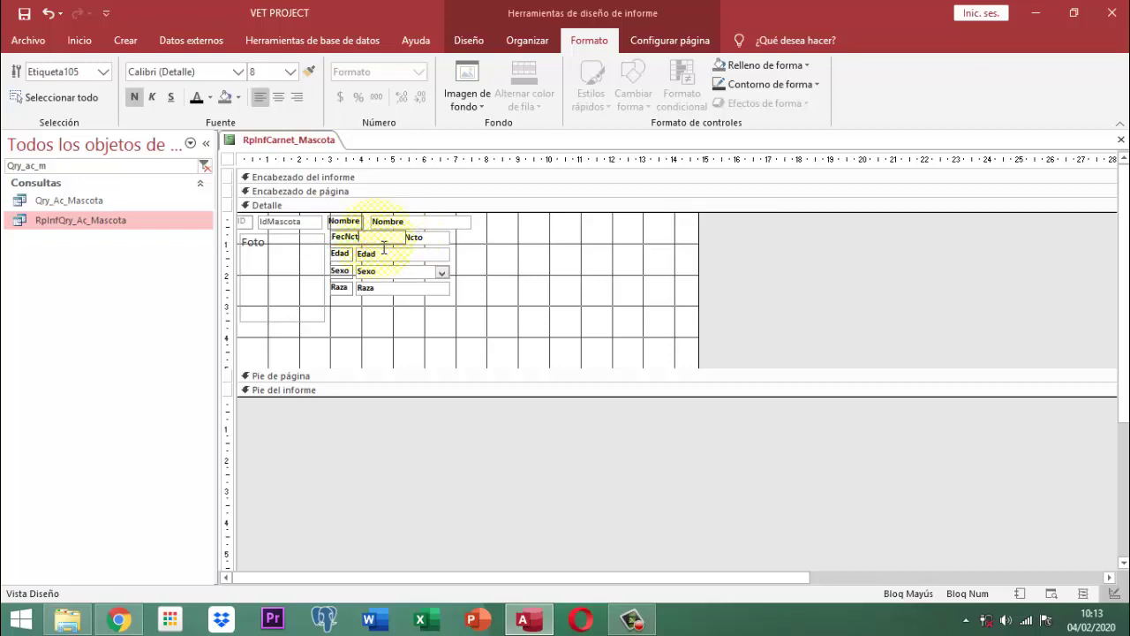
key("BackSpace")
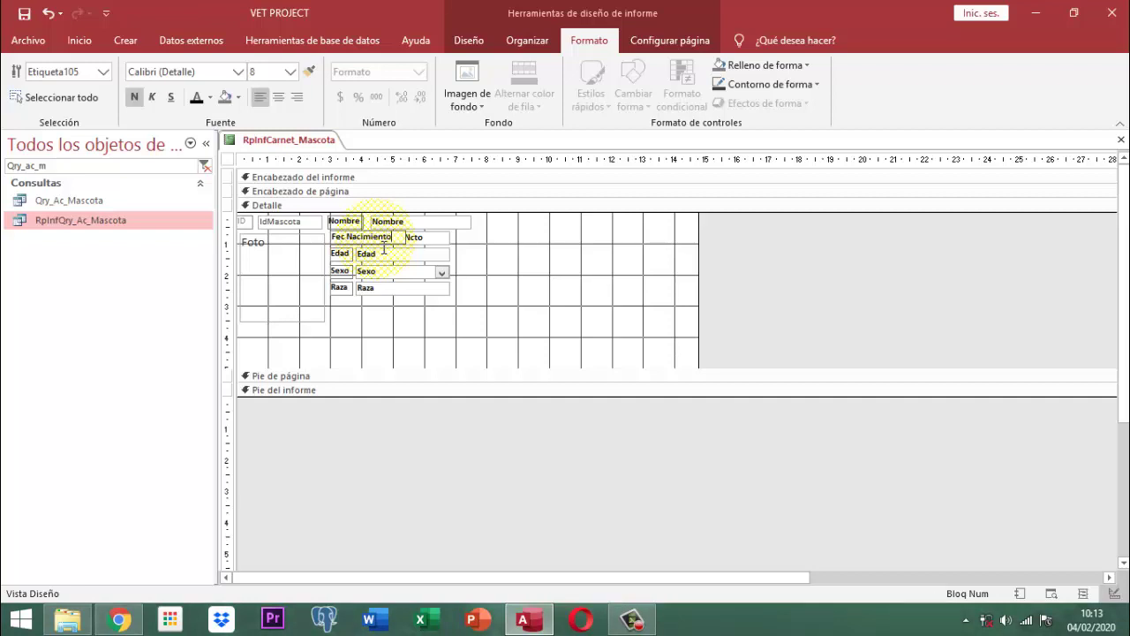
left_click(676, 235)
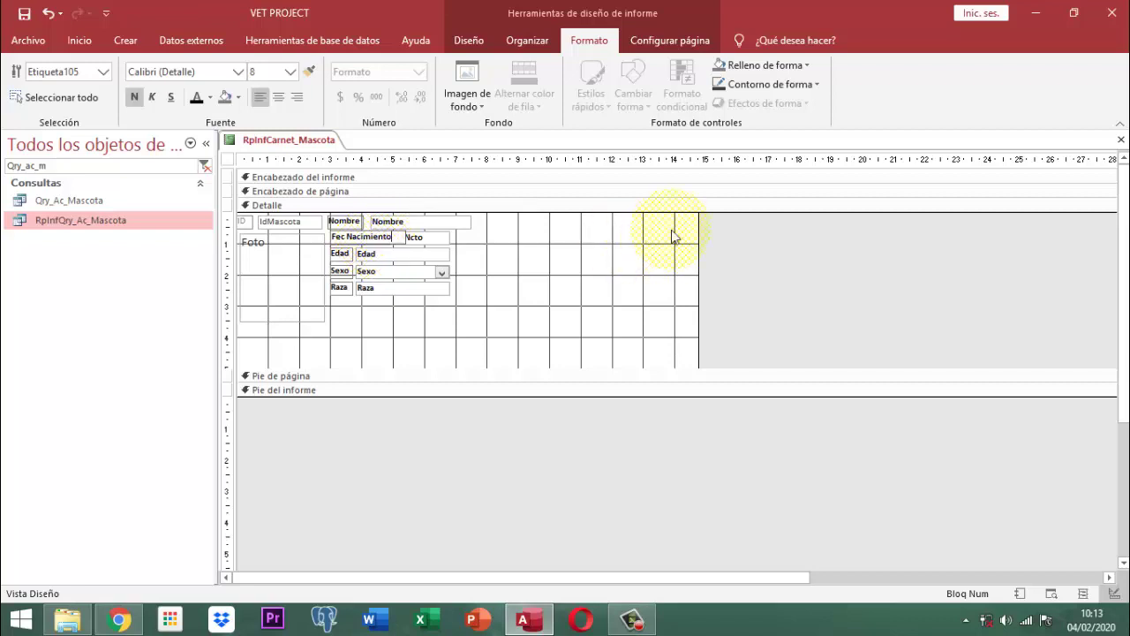
Resize the FecNcto text box to about 2.4 cm wide, starting after its caption and ending level with the Nombre text box
left_click(422, 241)
left_click(421, 238)
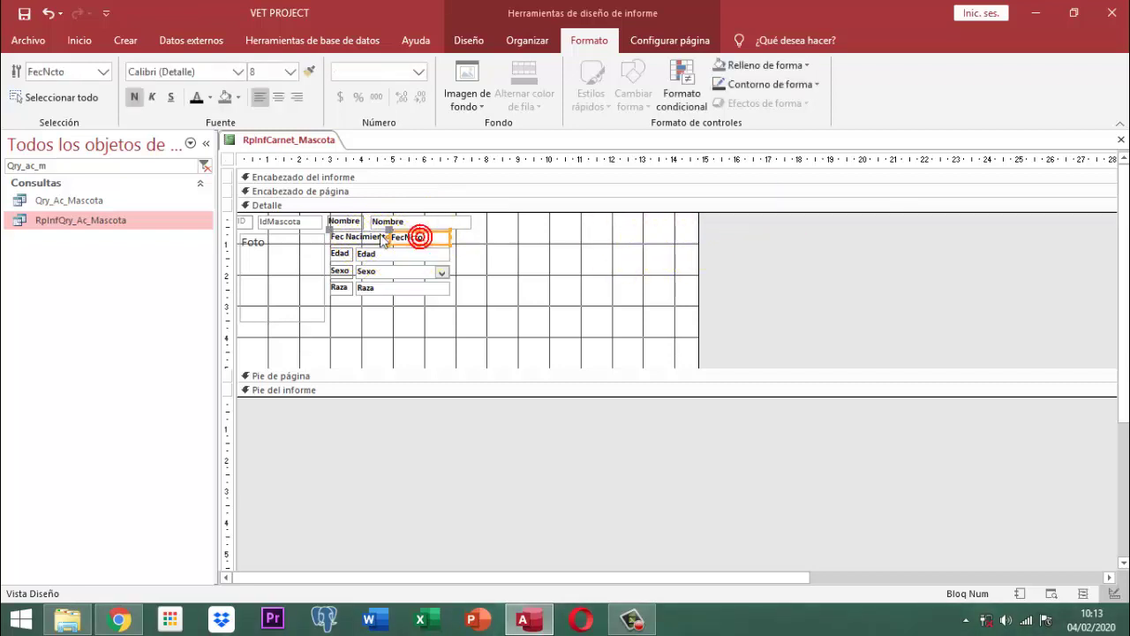
left_click_drag(389, 237, 396, 238)
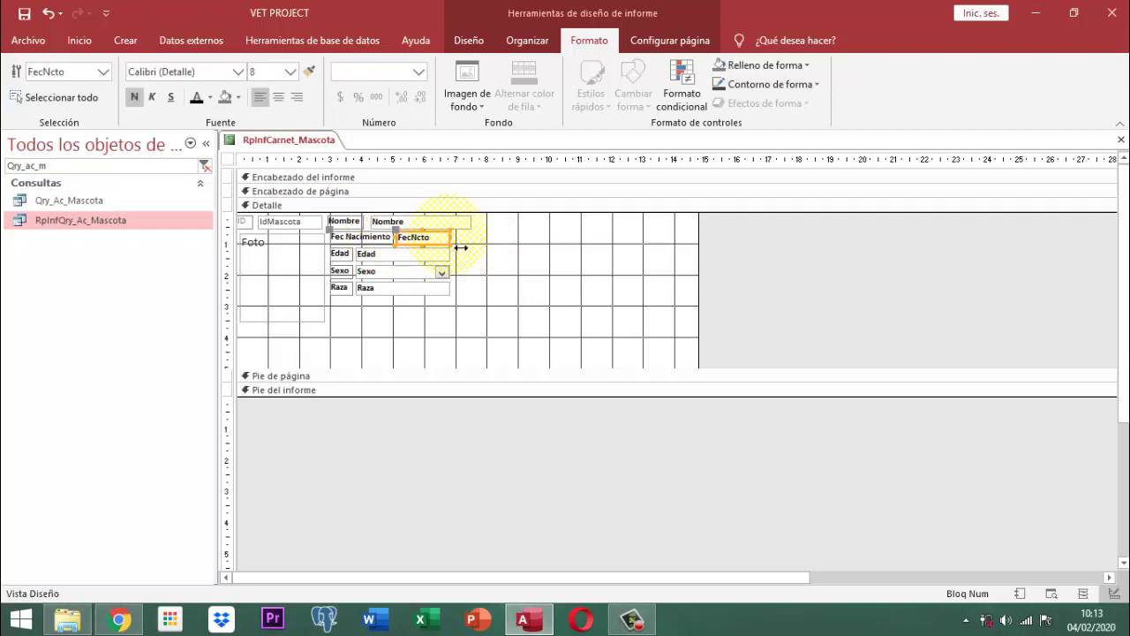
left_click_drag(461, 249, 504, 252)
left_click(762, 239)
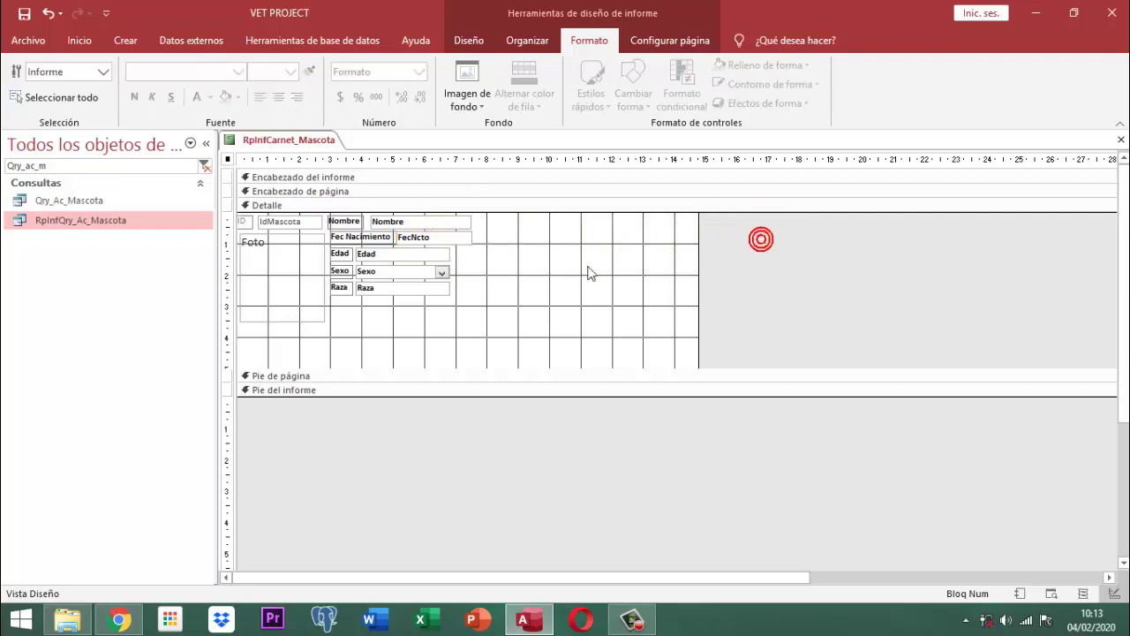
Arrange the Fec Nacimiento label and FecNcto text box in a stacked layout (Apilado)
left_click(351, 237)
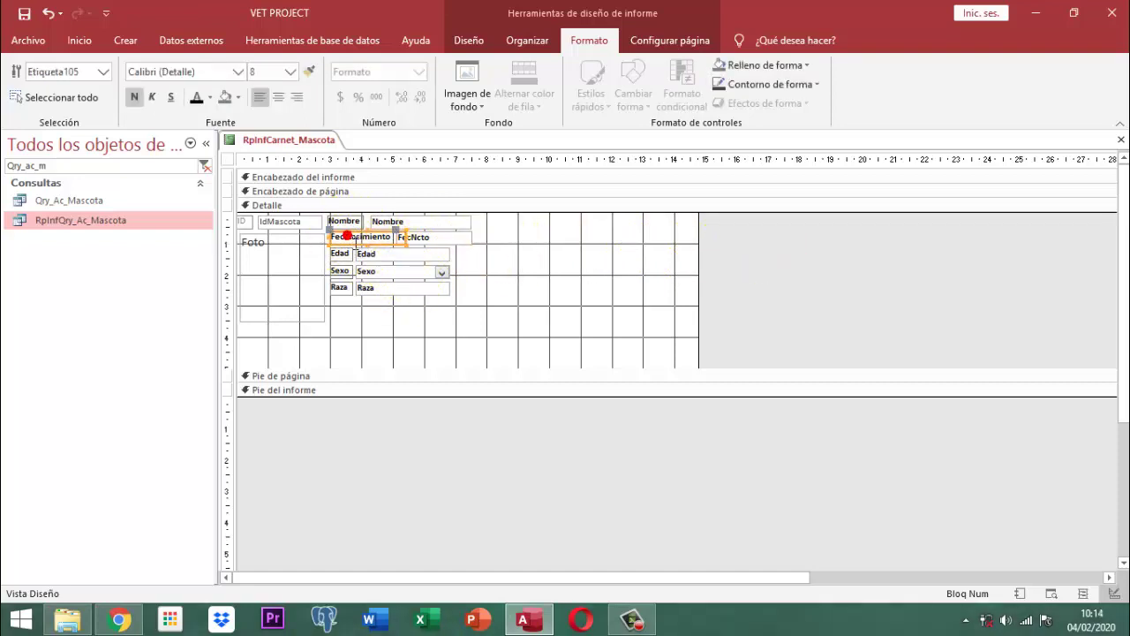
left_click(431, 234)
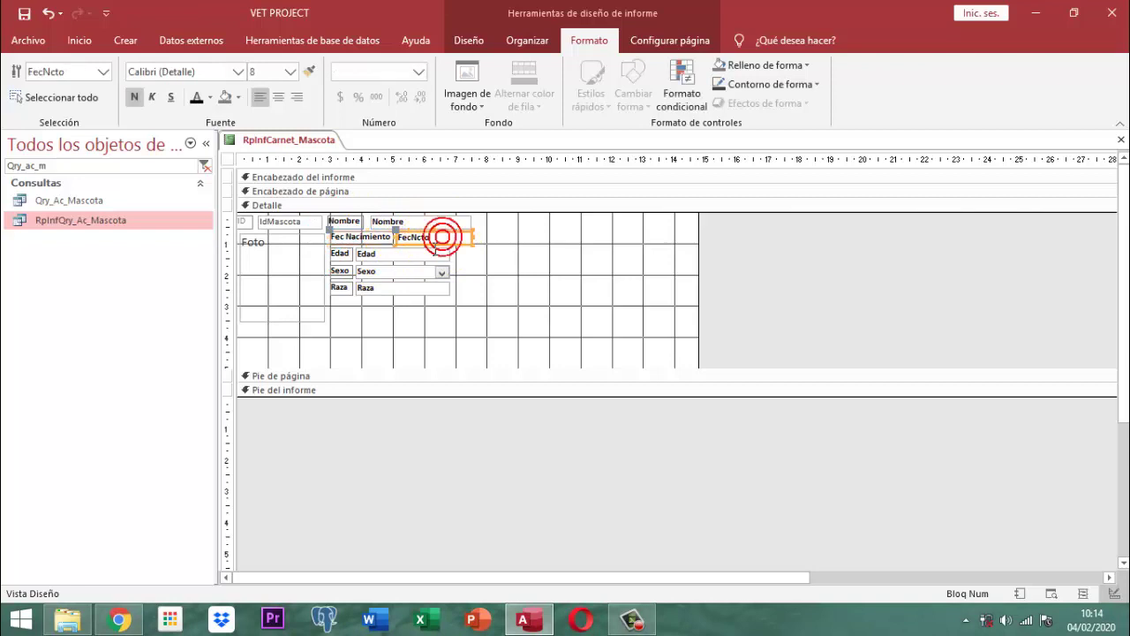
left_click(369, 244)
left_click(448, 240)
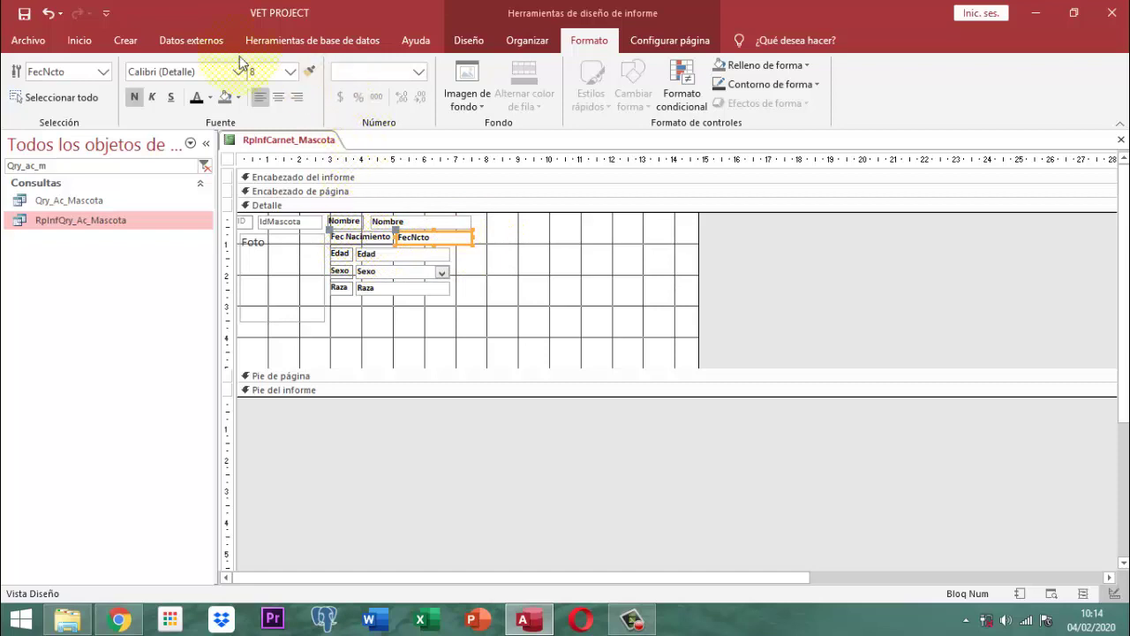
left_click(519, 40)
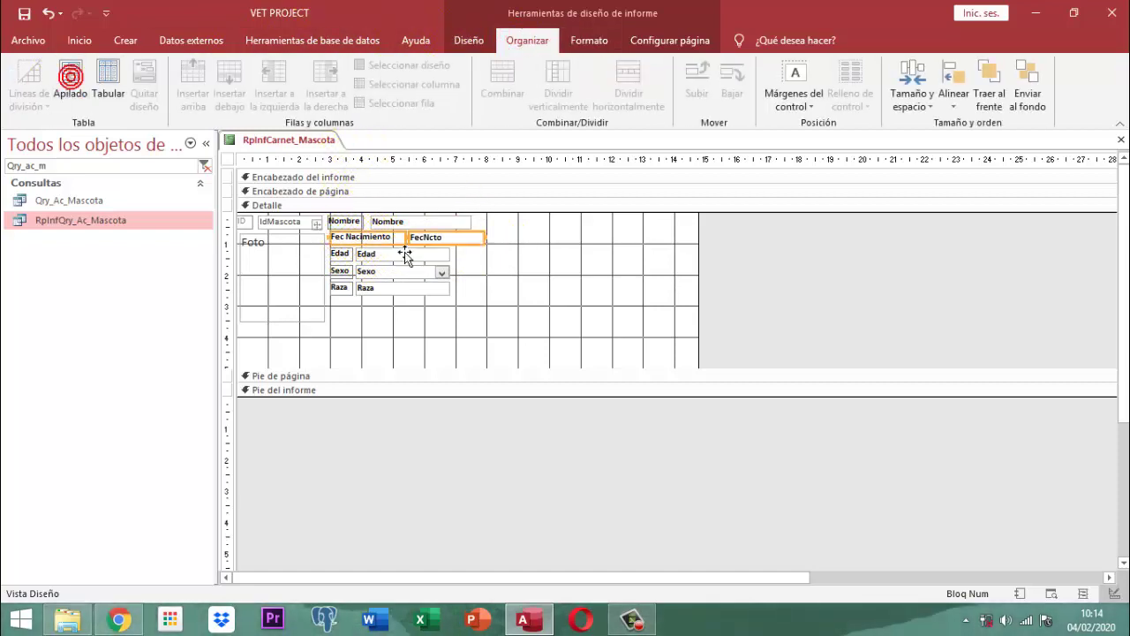
left_click(731, 239)
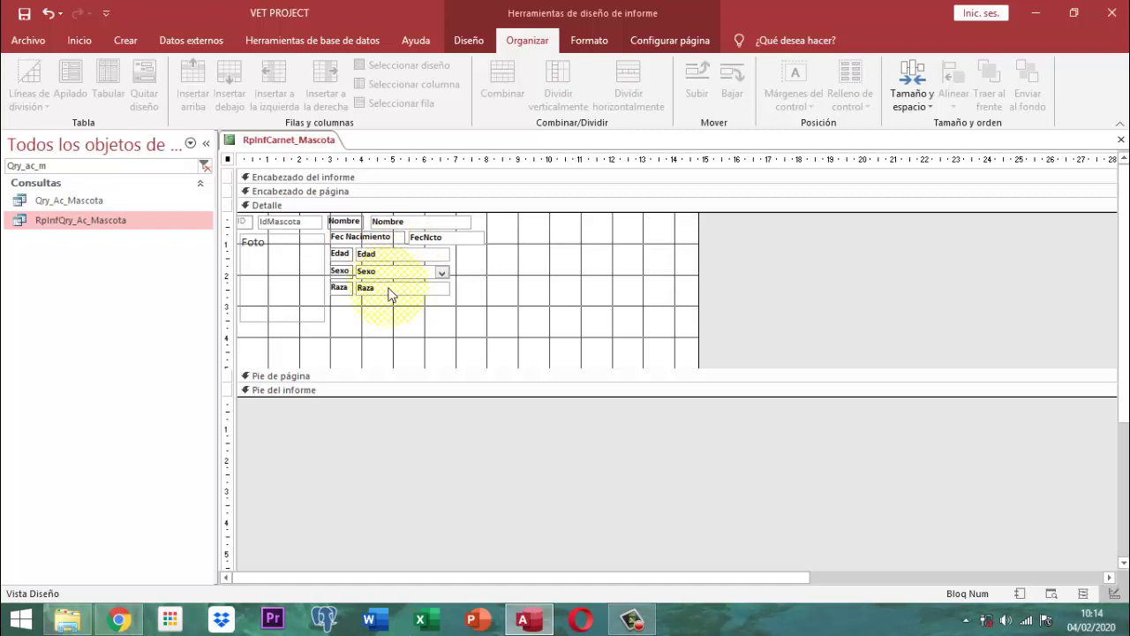
left_click(749, 286)
Set the outline thickness of the Foto control to 2 pt
left_click(266, 309)
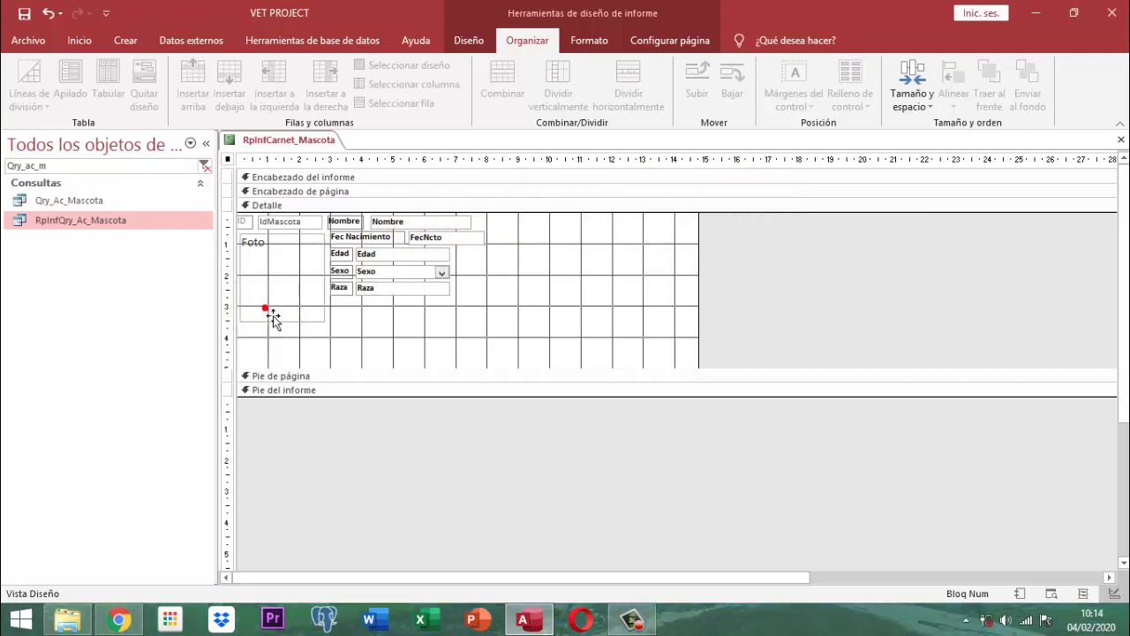
left_click(599, 44)
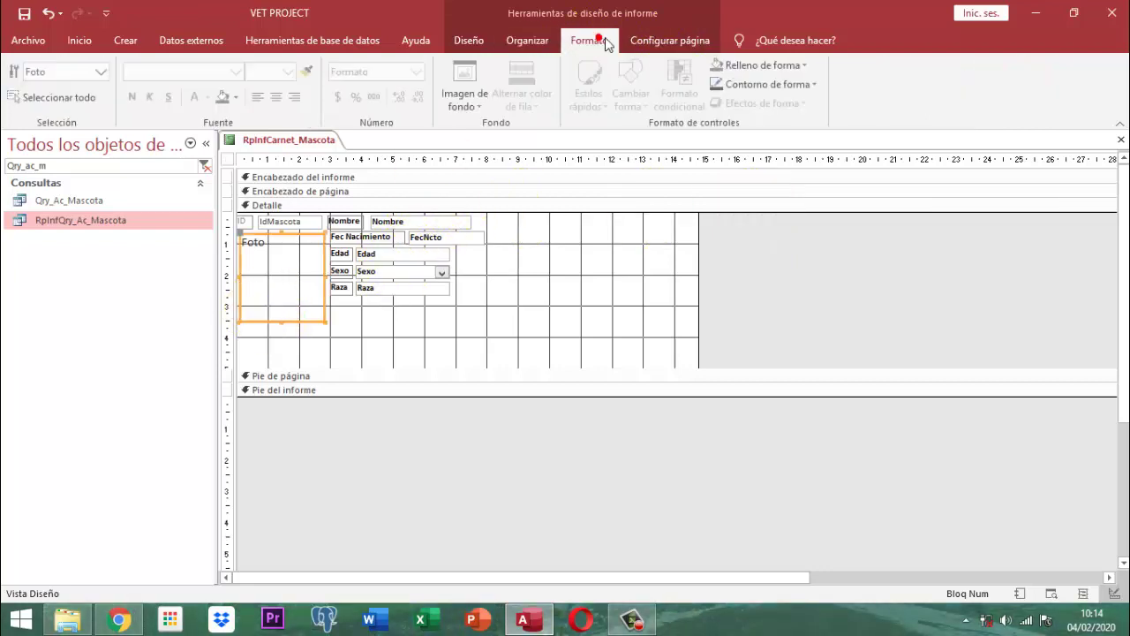
left_click(818, 86)
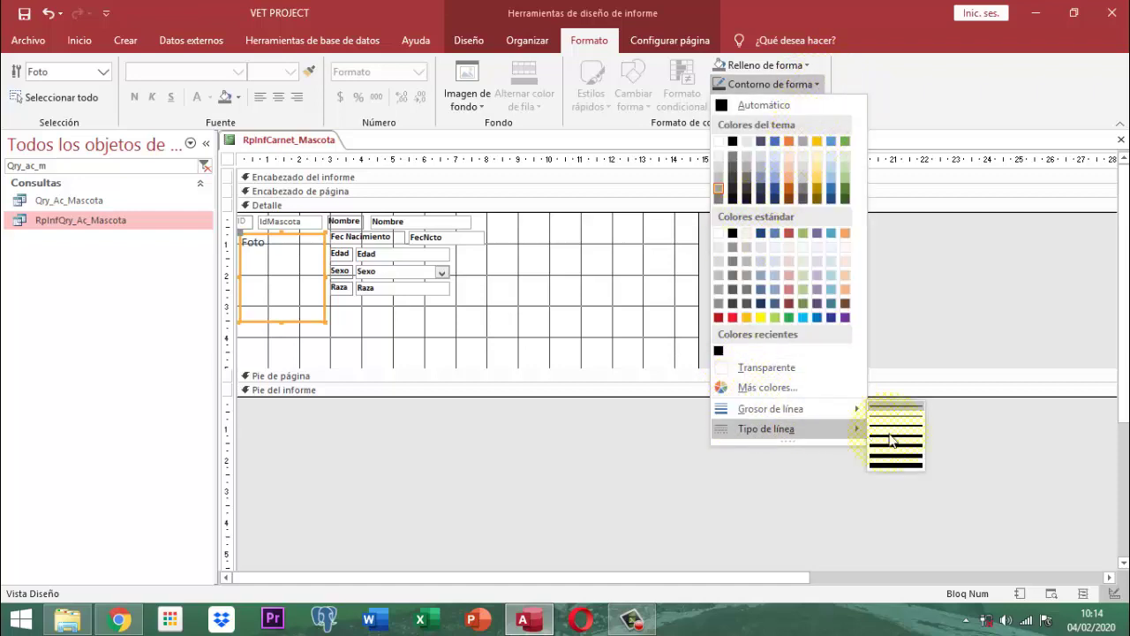
mouse_move(795, 409)
left_click(890, 430)
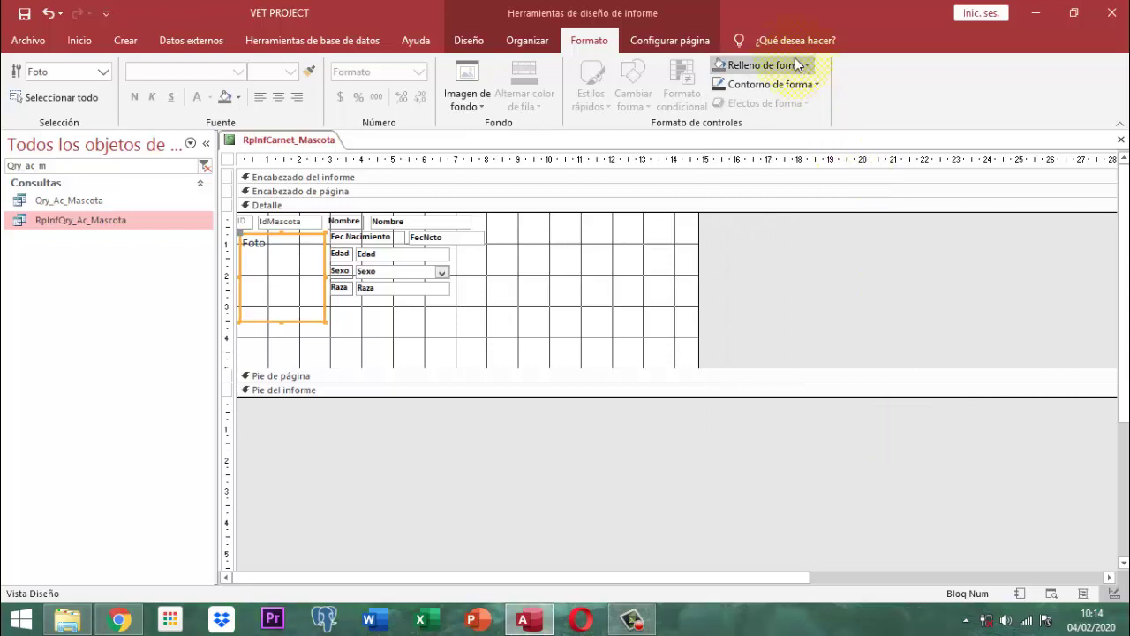
left_click(765, 84)
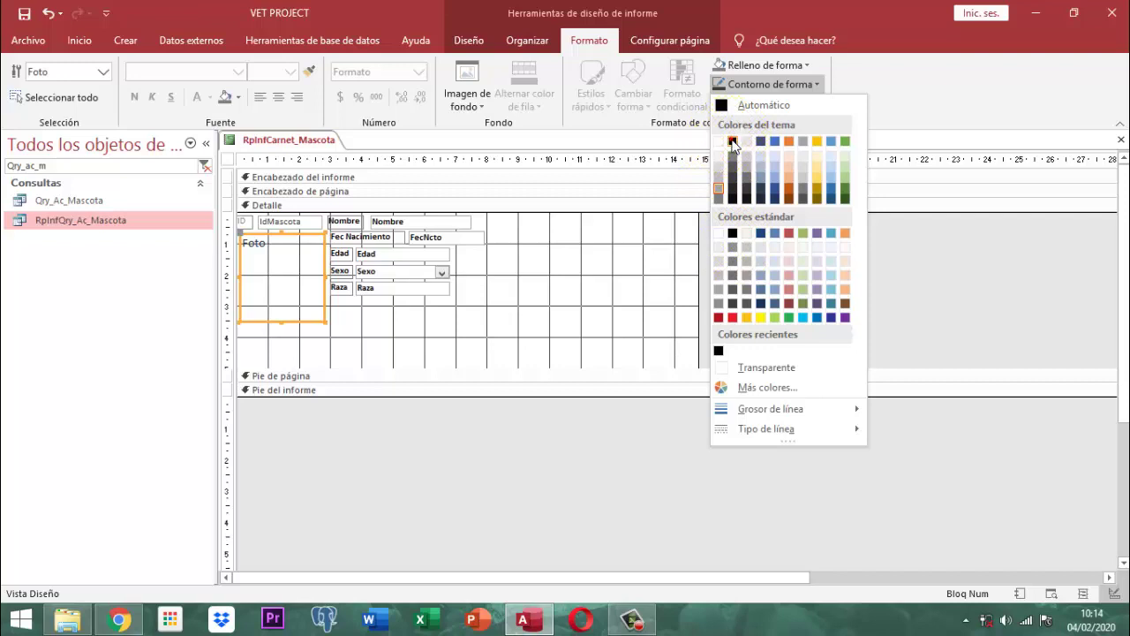
left_click(951, 252)
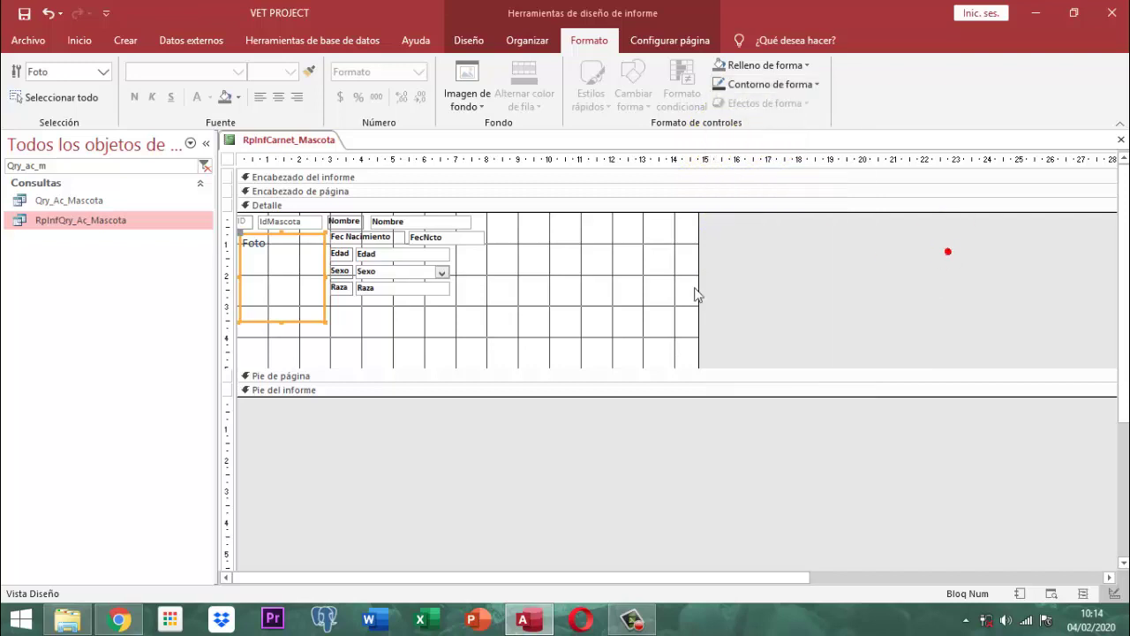
left_click(459, 329)
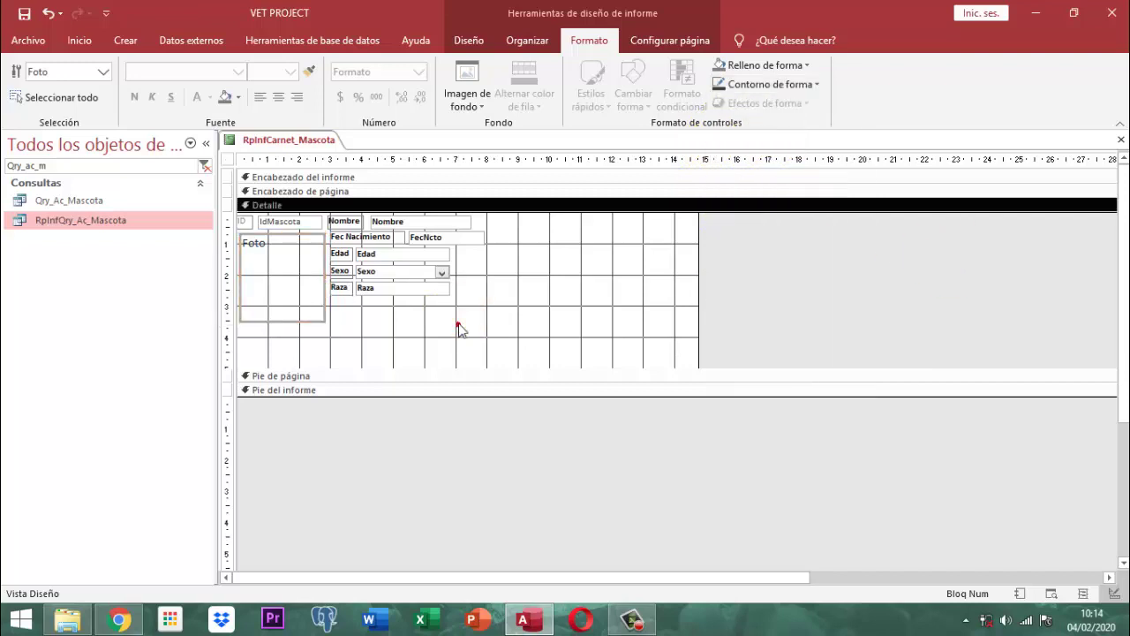
Set the outline colour of the Foto control to black (Texto 1)
left_click(292, 244)
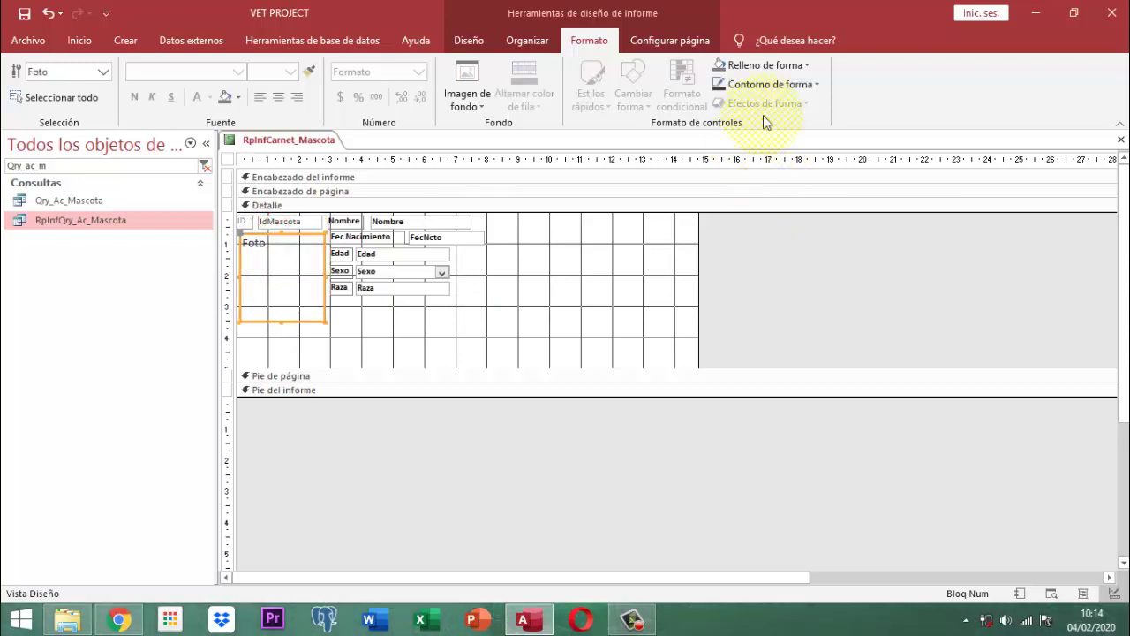
left_click(792, 82)
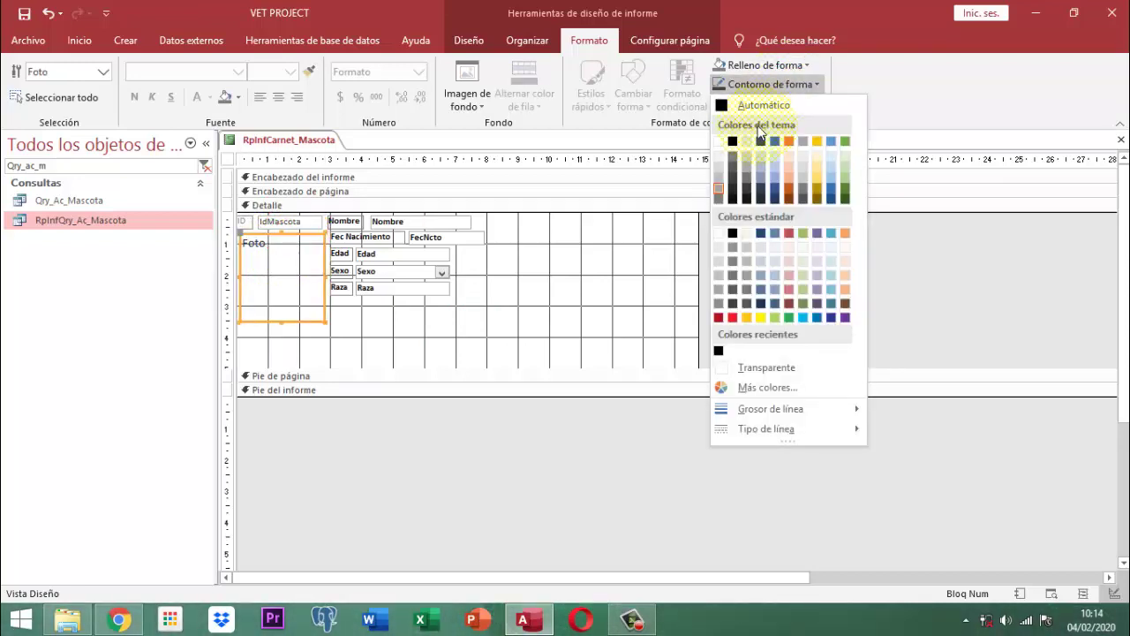
left_click(732, 142)
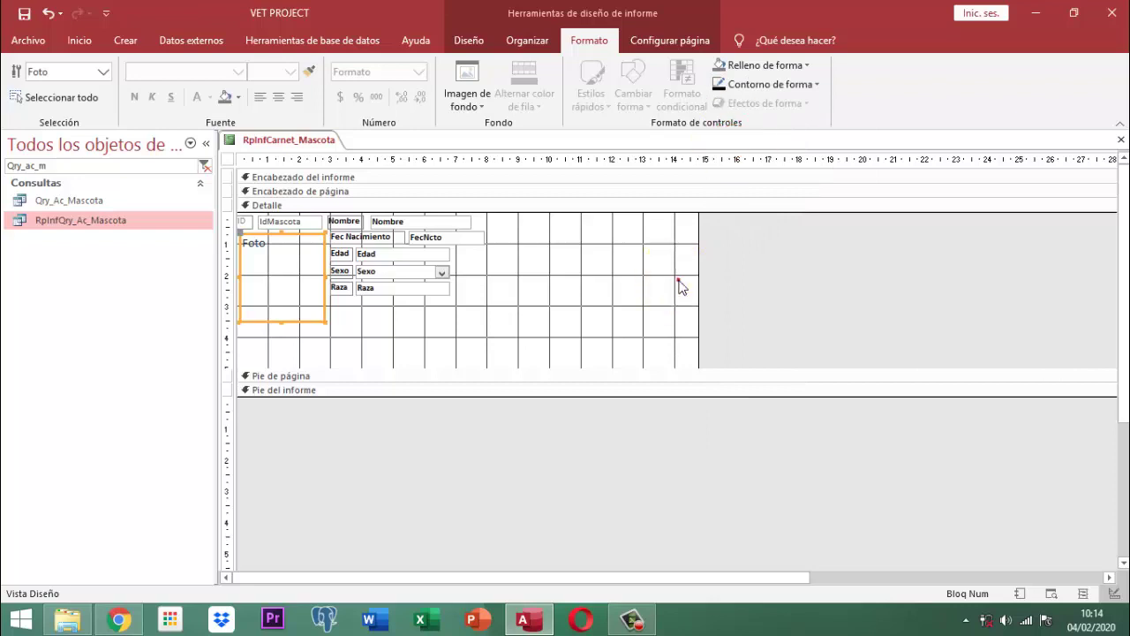
left_click(679, 284)
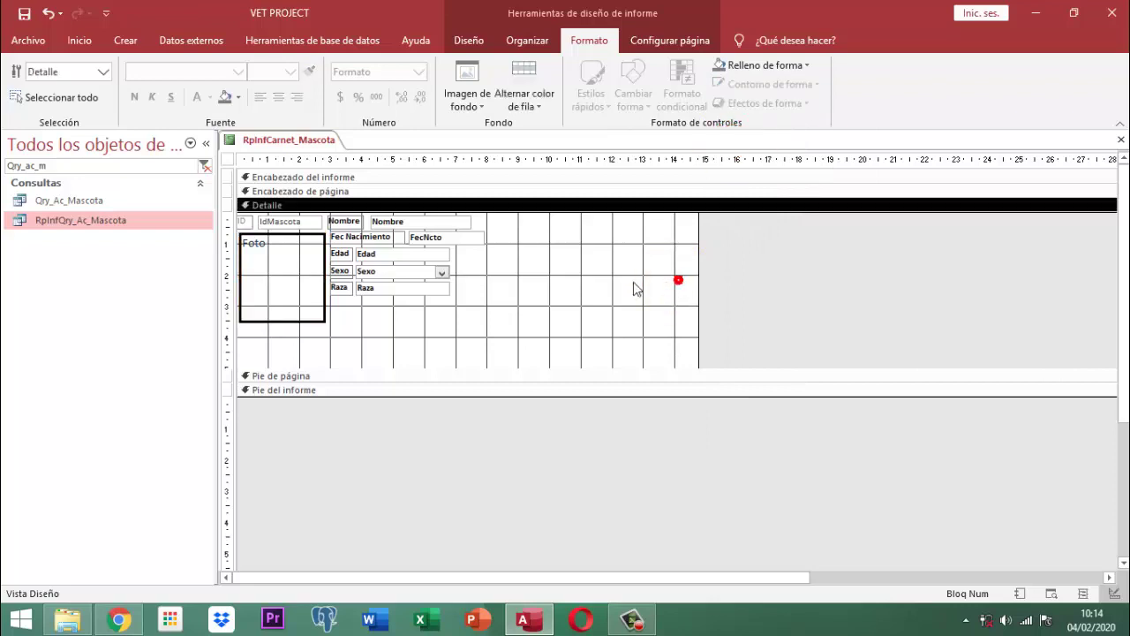
Set the Foto control's image size mode (Modo de tamaño de la imagen) to Extender in its properties
left_click(291, 294)
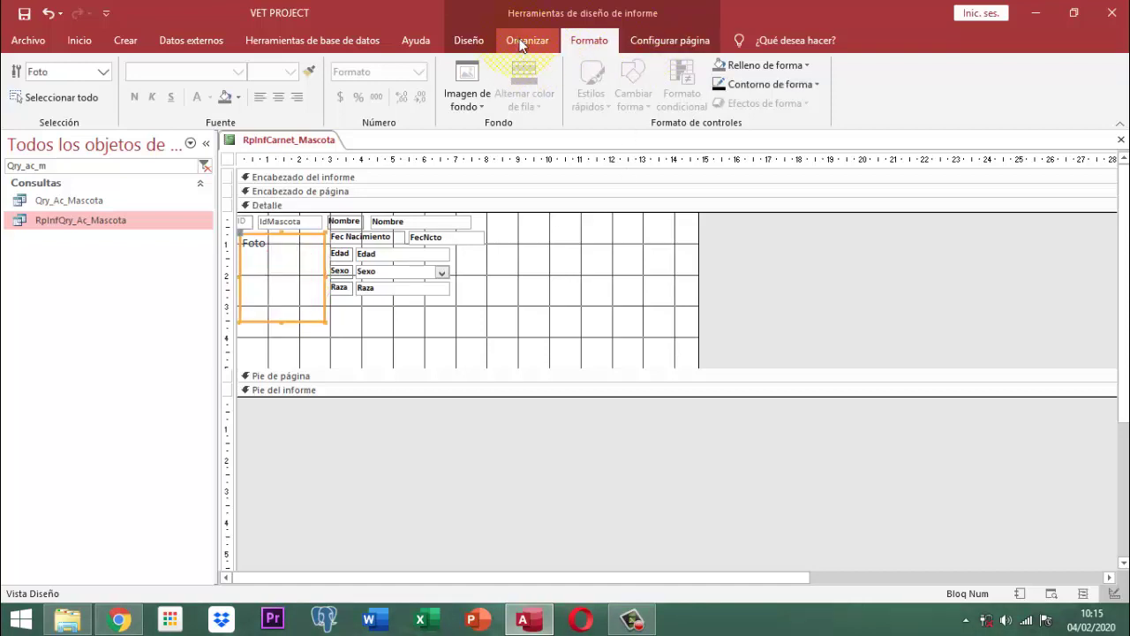
left_click(462, 38)
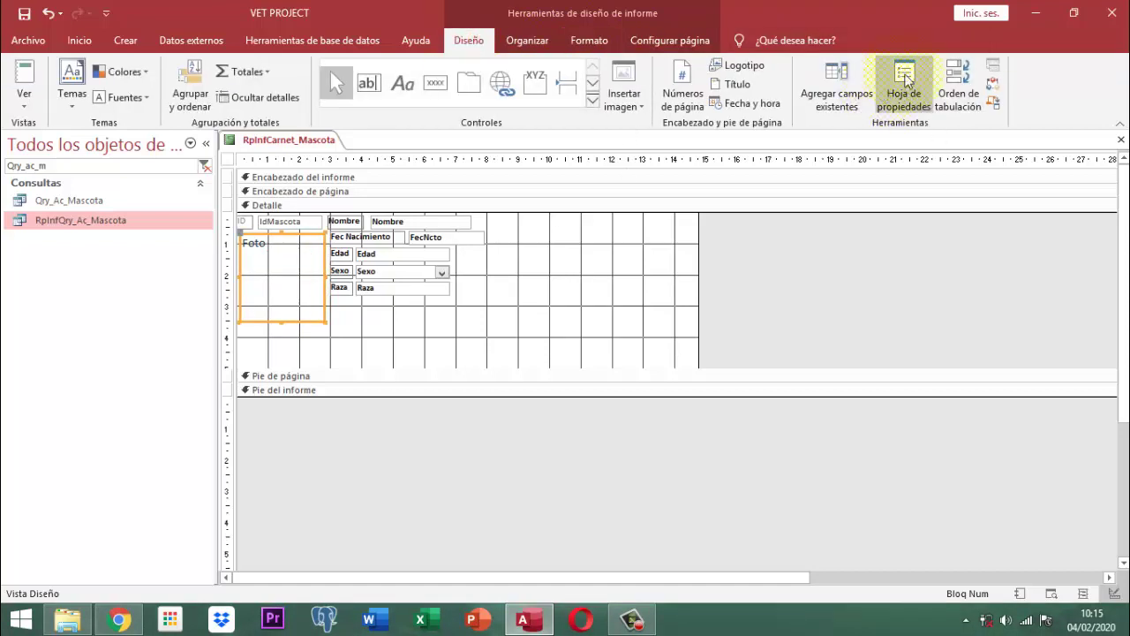
left_click(907, 78)
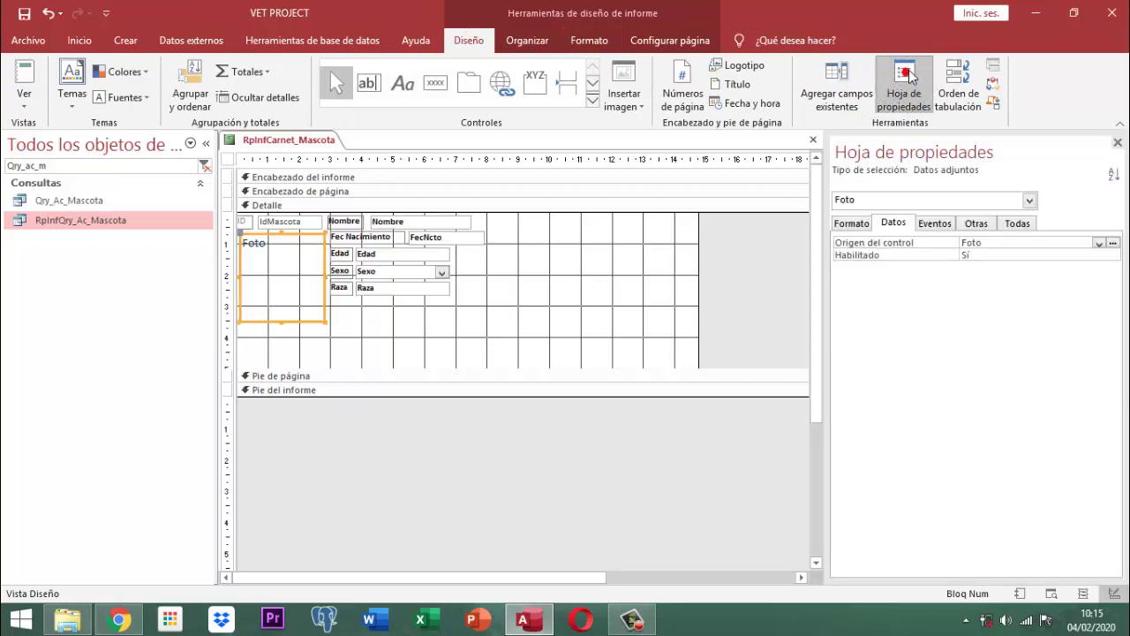
left_click(852, 222)
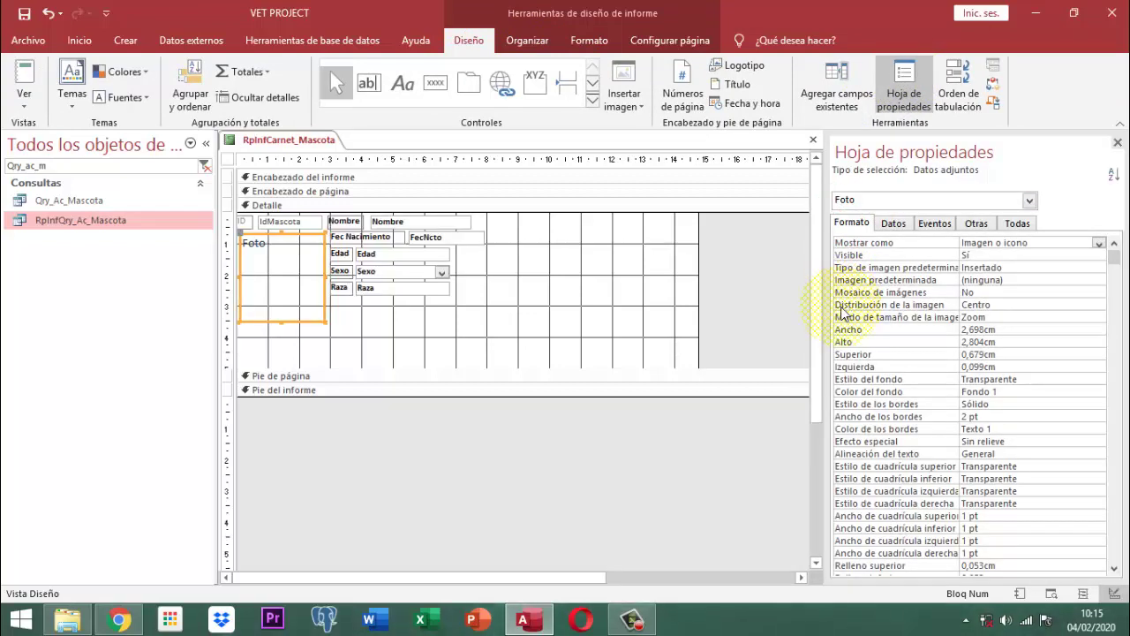
left_click(1006, 317)
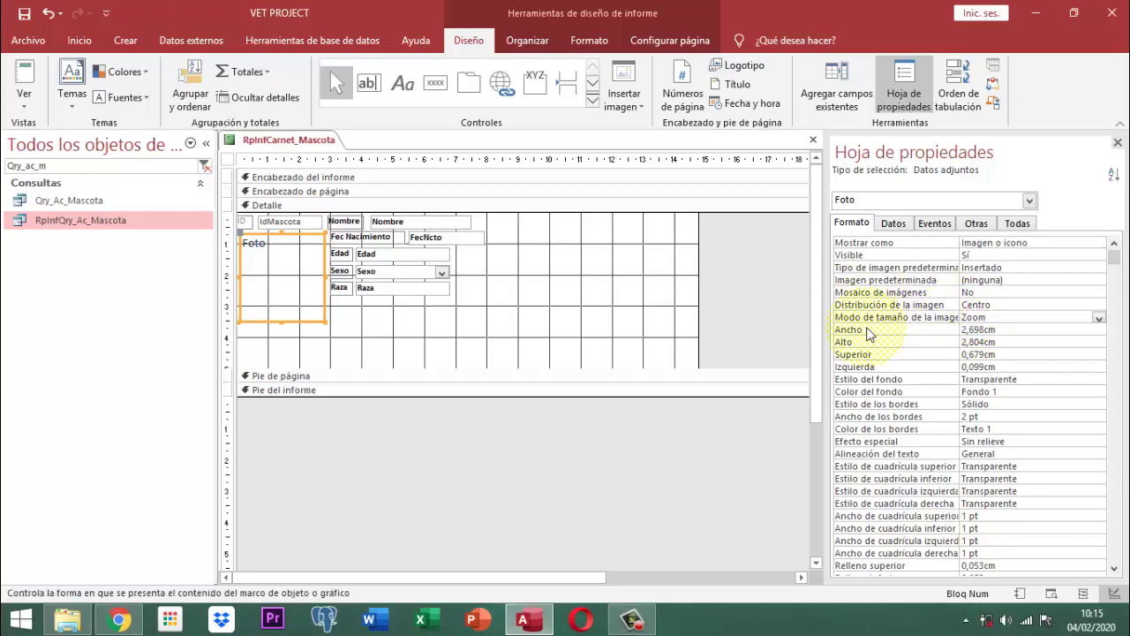
left_click(1099, 318)
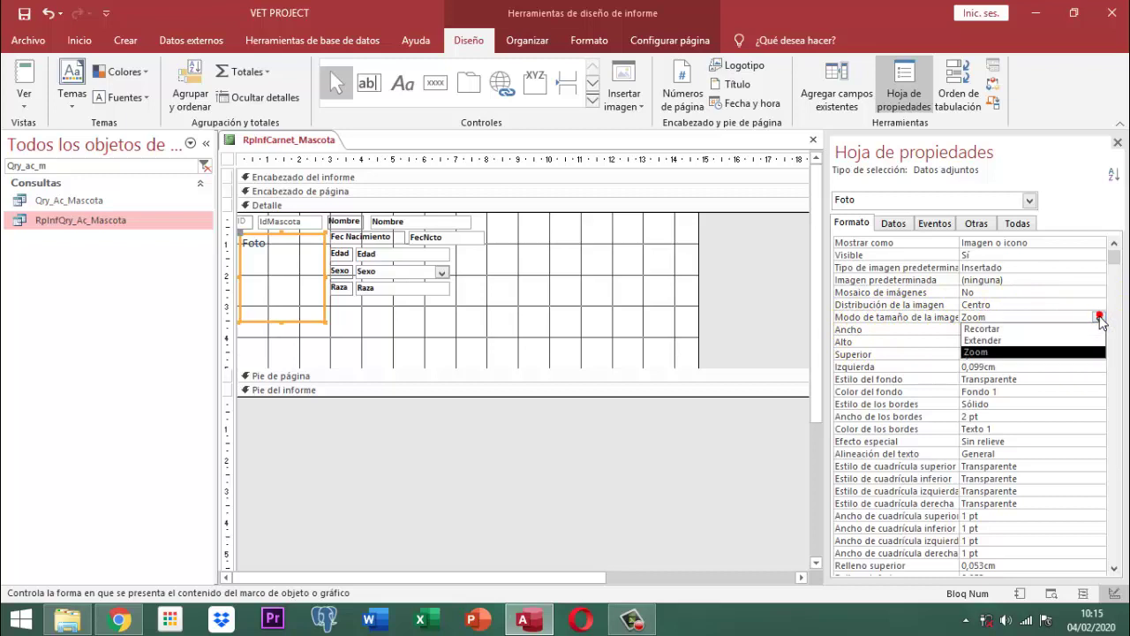
left_click(999, 343)
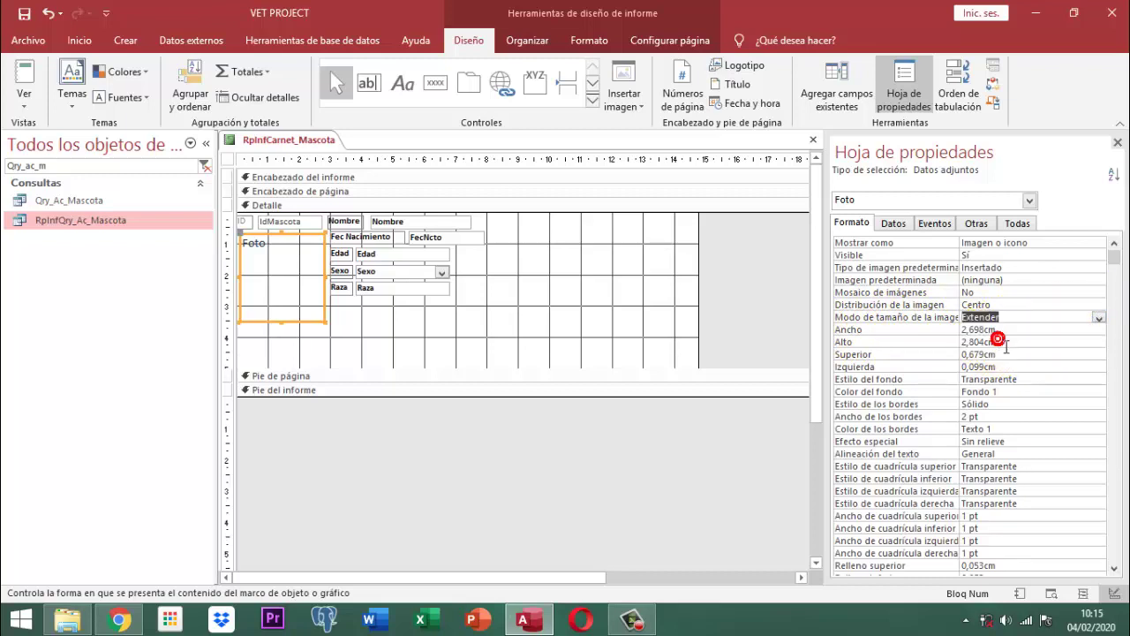
left_click(1118, 143)
left_click(853, 275)
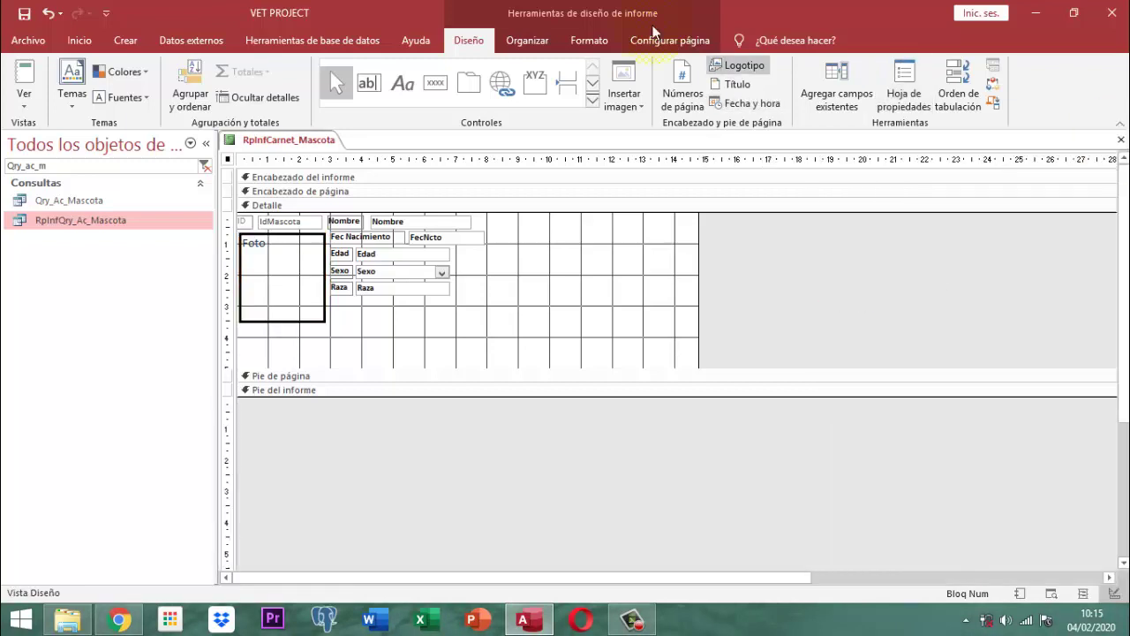
Add the existing fields NOMBREPER and CELPER to the Detalle section, one below the other, to the lower right of the pet fields
left_click(828, 99)
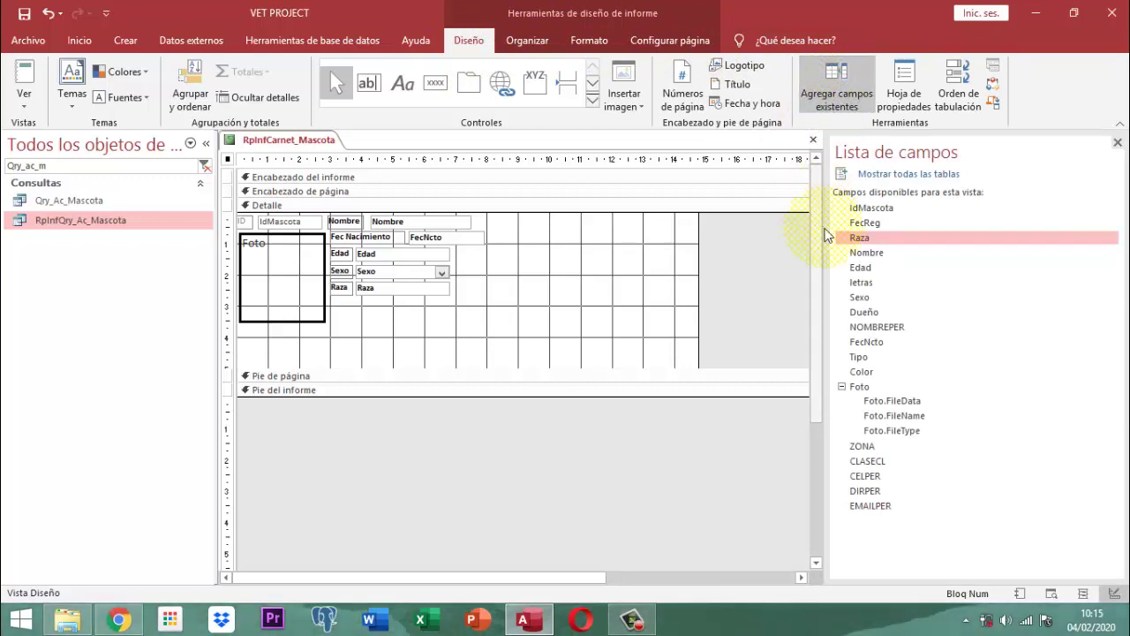
left_click(883, 326)
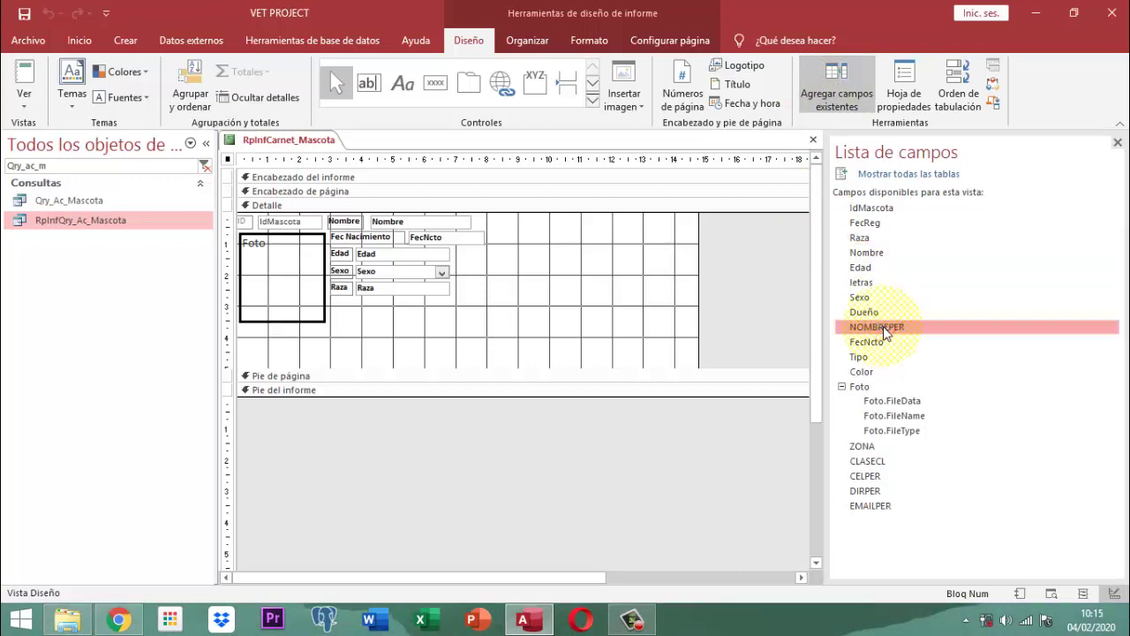
left_click_drag(883, 326, 626, 319)
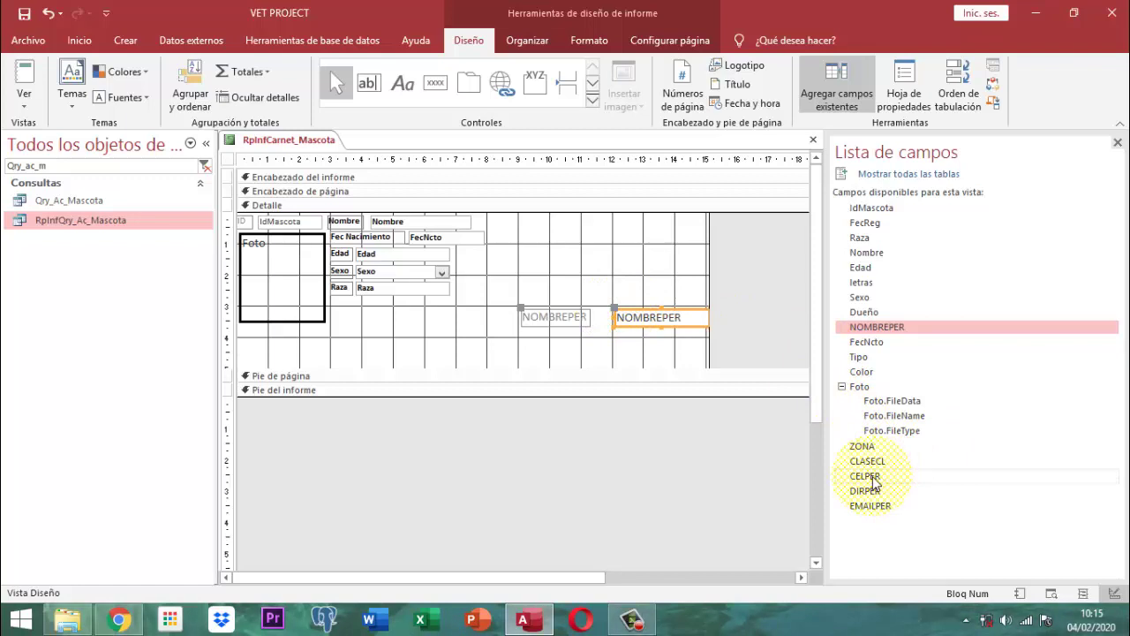
left_click_drag(874, 483, 618, 333)
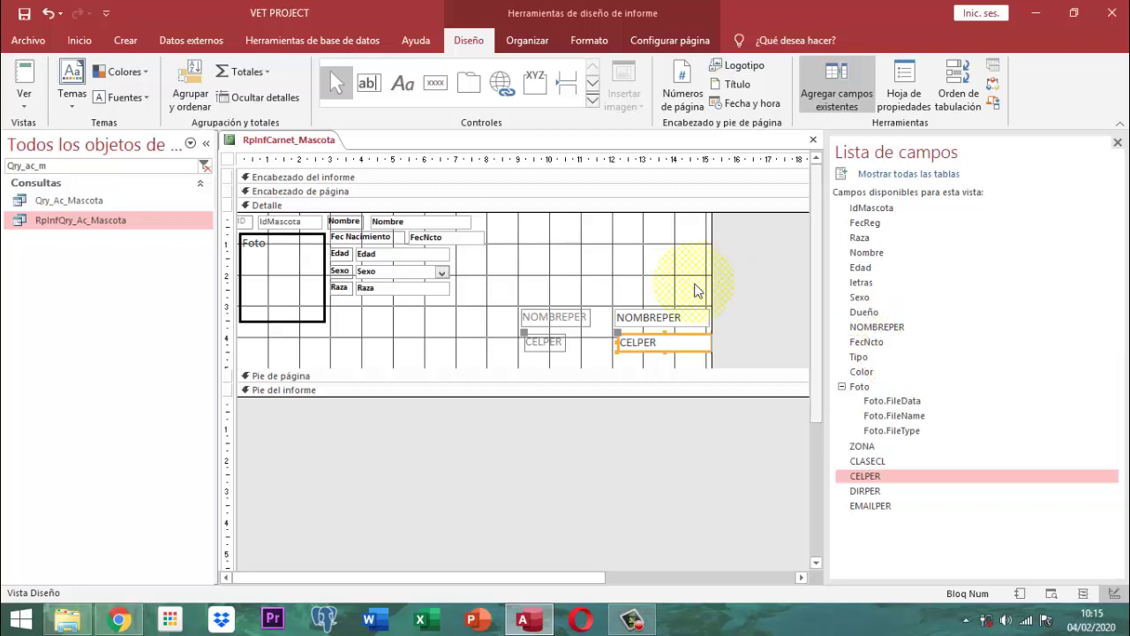
left_click(1117, 144)
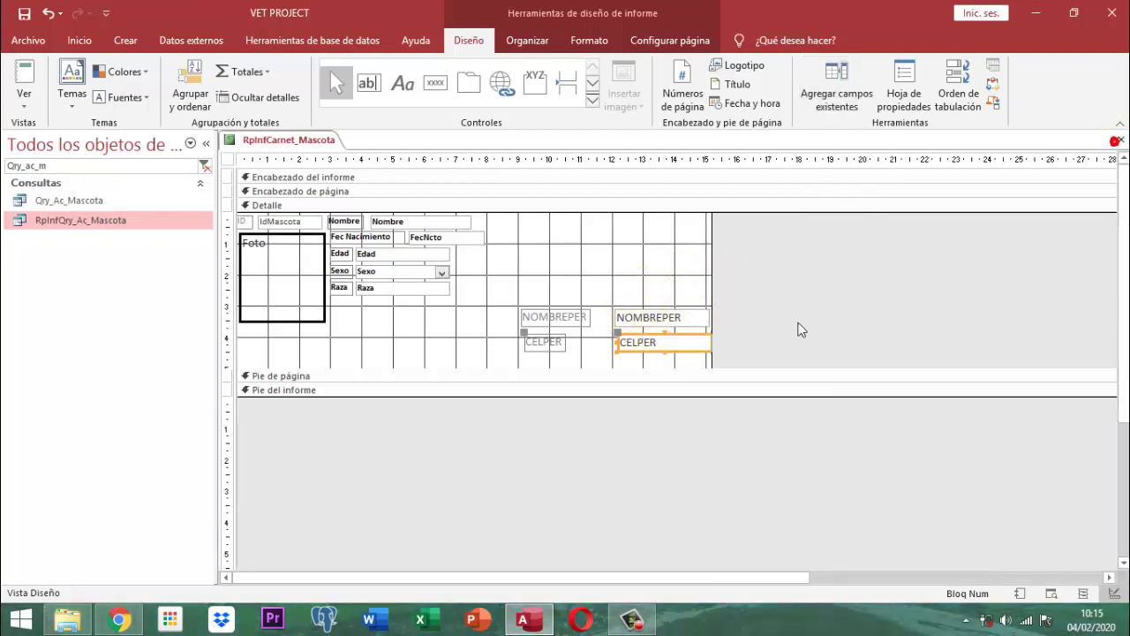
Format the NOMBREPER and CELPER labels and text boxes as 8 pt, bold, black text
left_click(747, 350)
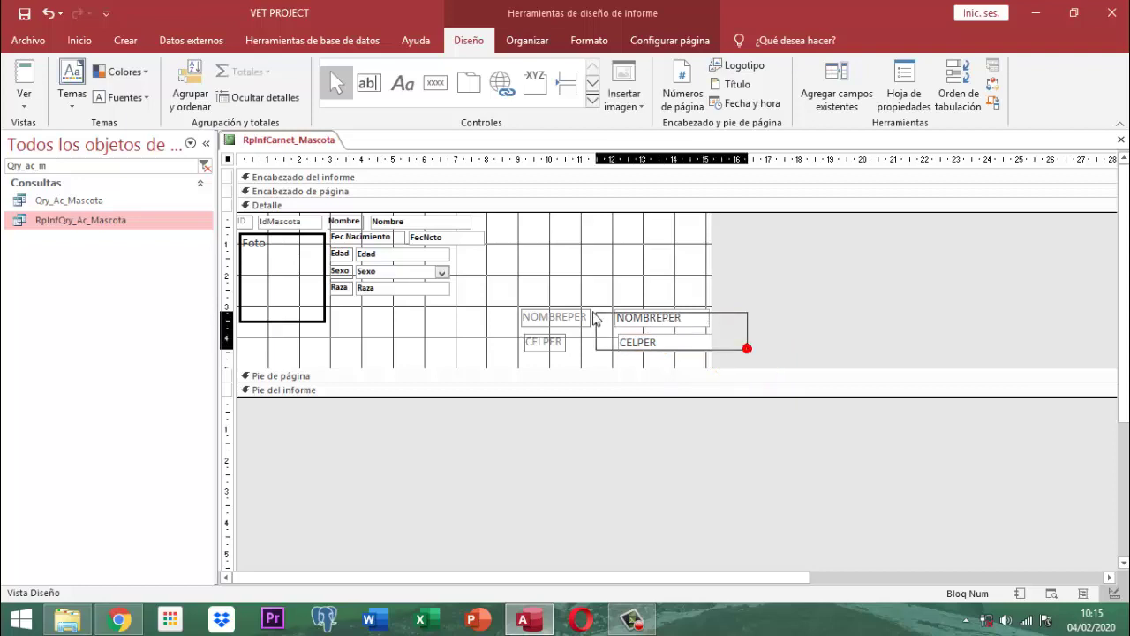
left_click(534, 322)
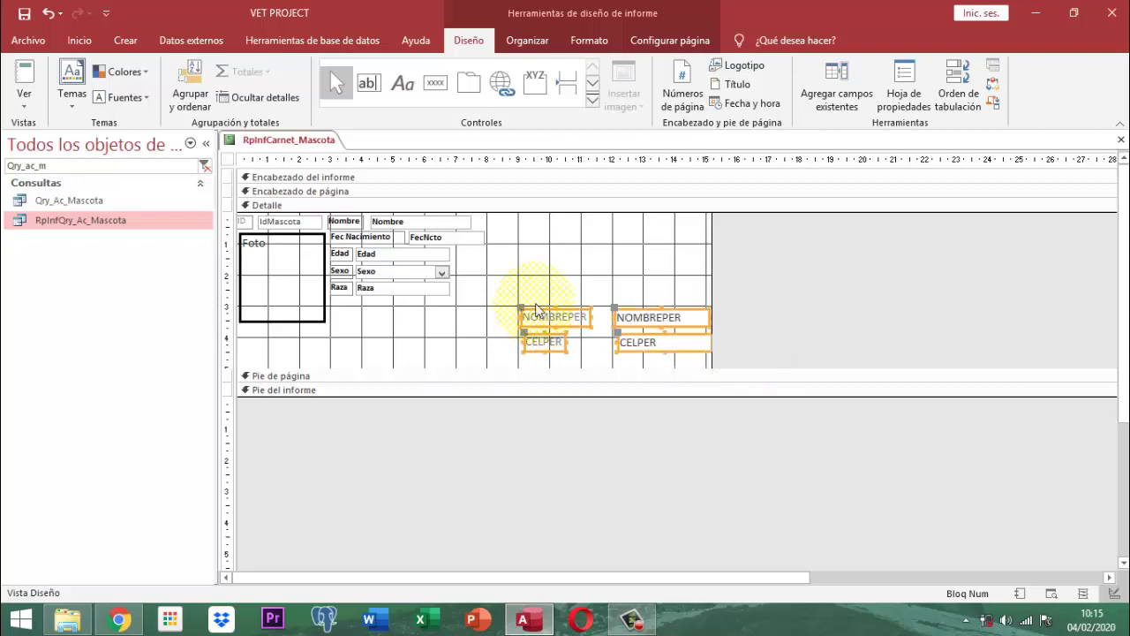
left_click(587, 41)
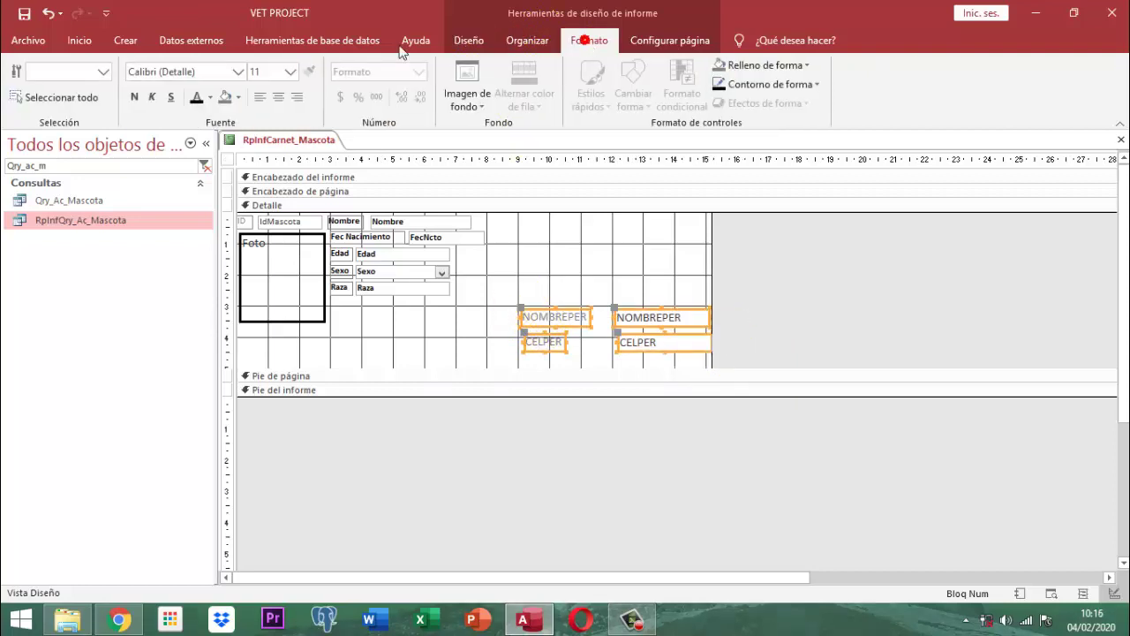
left_click(292, 74)
left_click(258, 91)
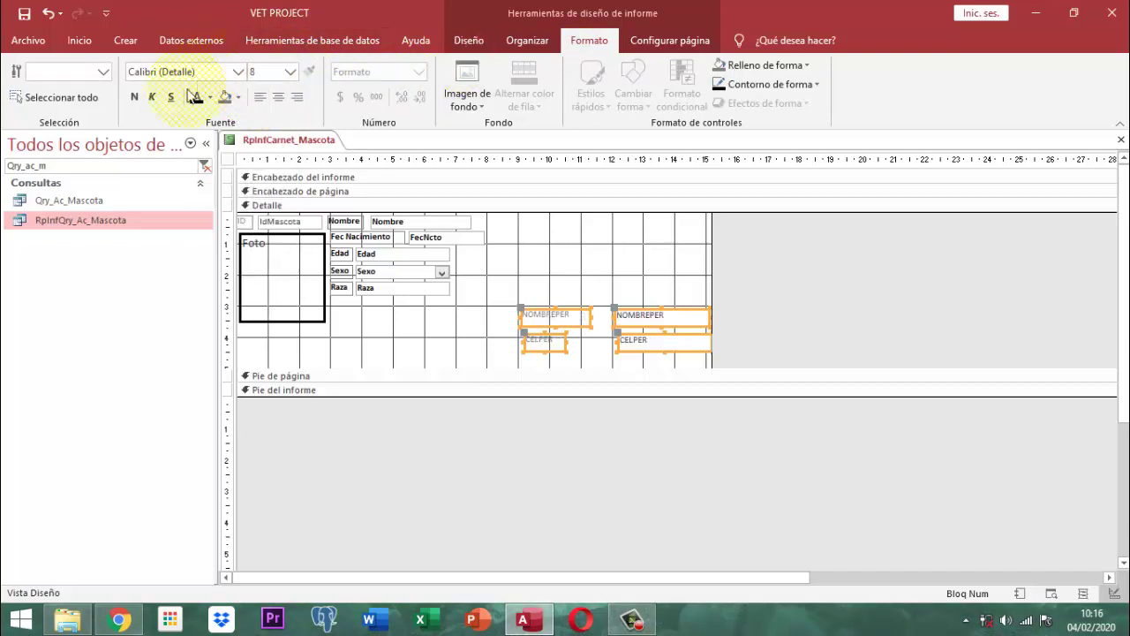
left_click(193, 100)
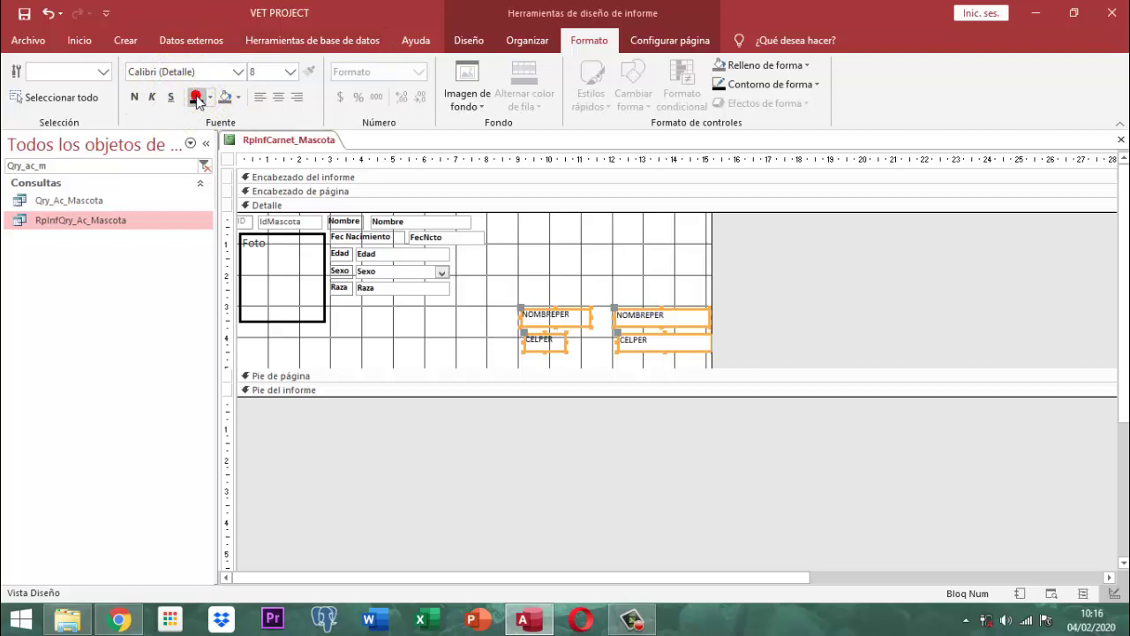
left_click(137, 99)
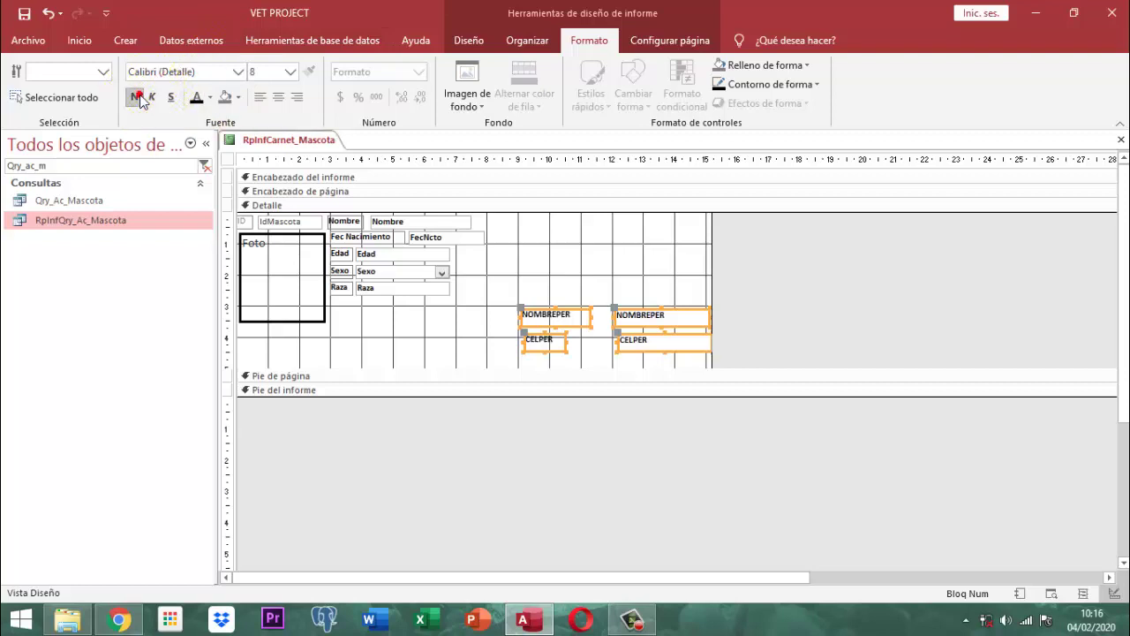
Fit the size of the NOMBREPER and CELPER labels and text boxes to their contents
left_click(525, 40)
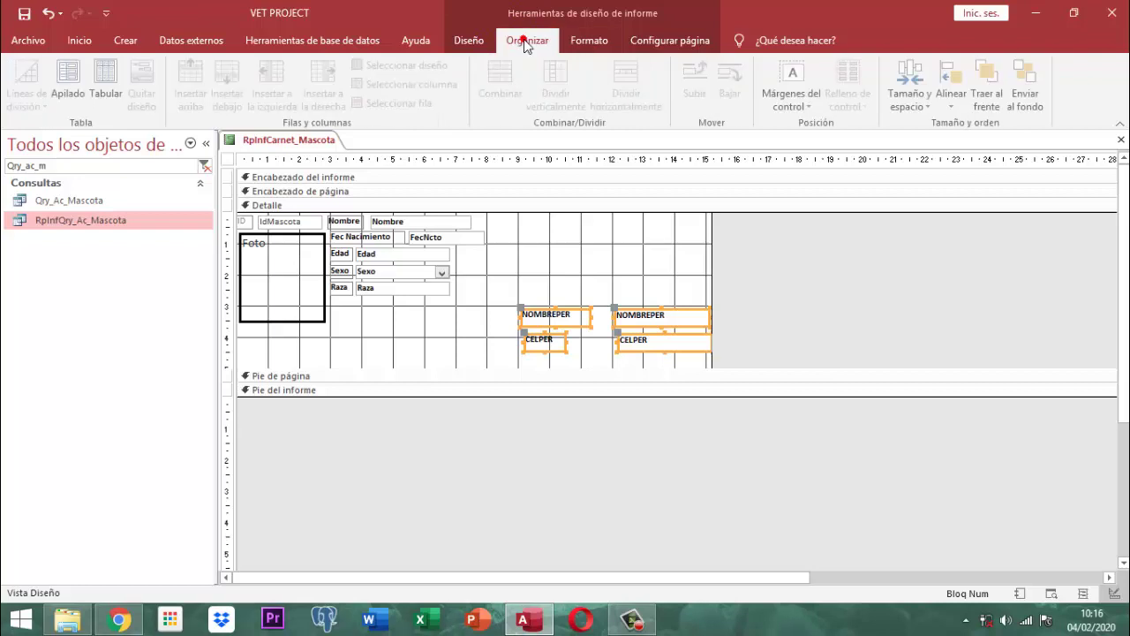
left_click(910, 93)
left_click(927, 148)
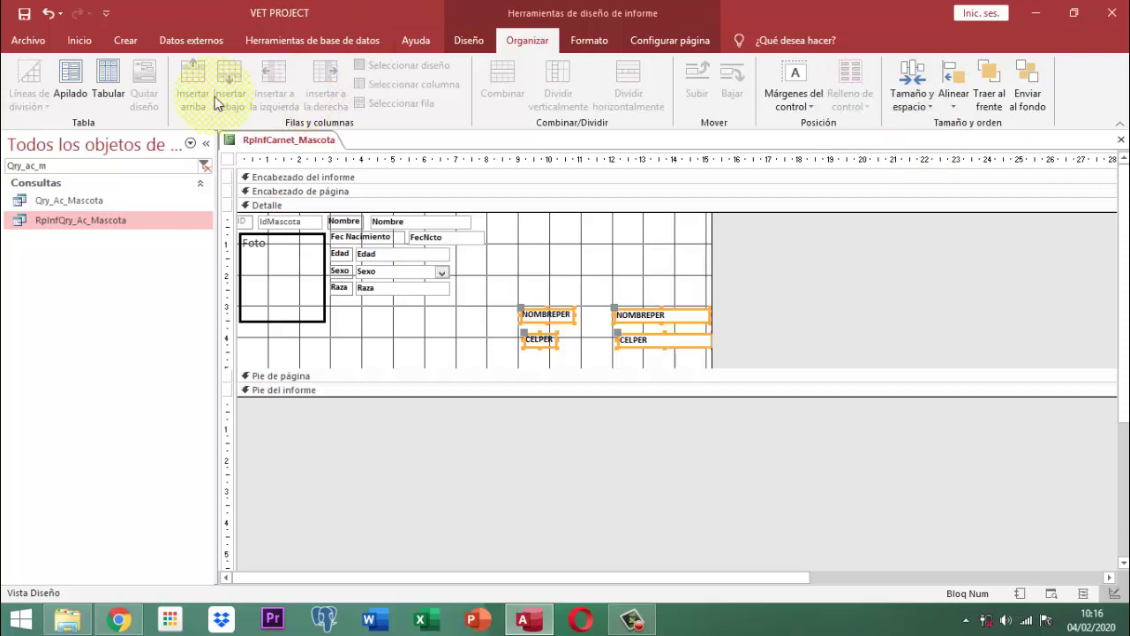
Line up the NOMBREPER and CELPER controls with a stacked layout (Apilado) and remove the layout so they can be positioned individually
left_click(73, 93)
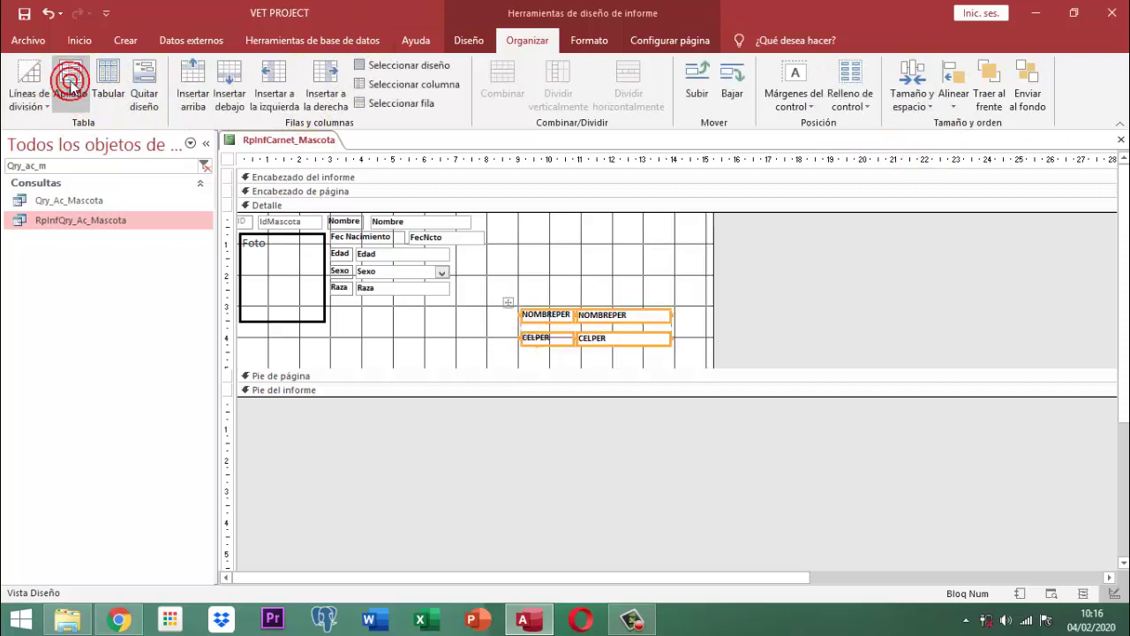
left_click(136, 81)
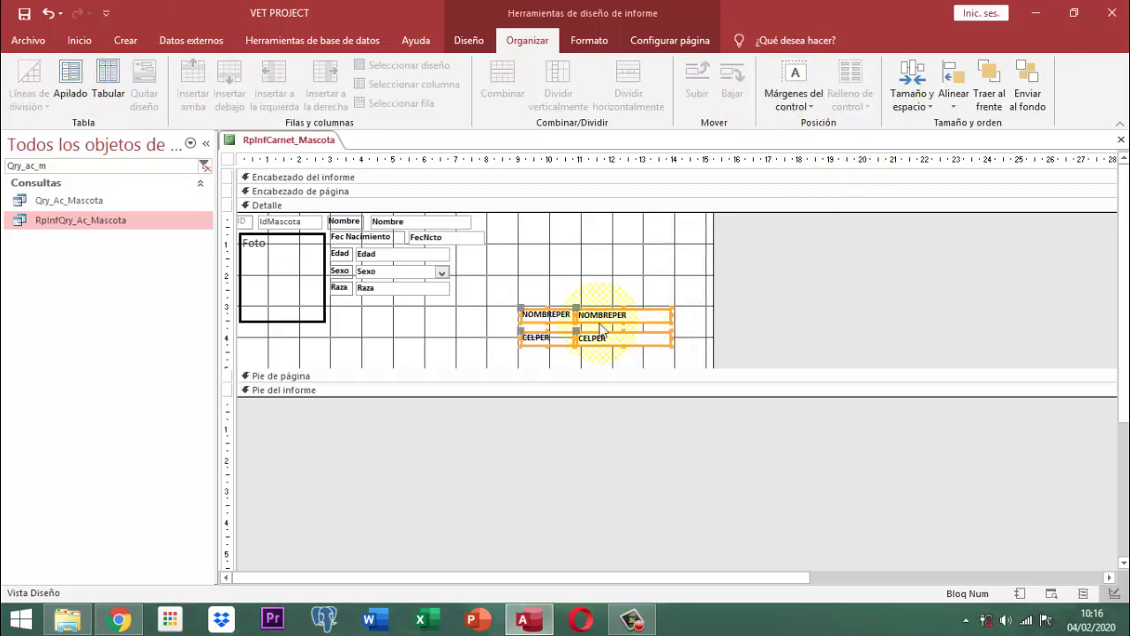
left_click(795, 307)
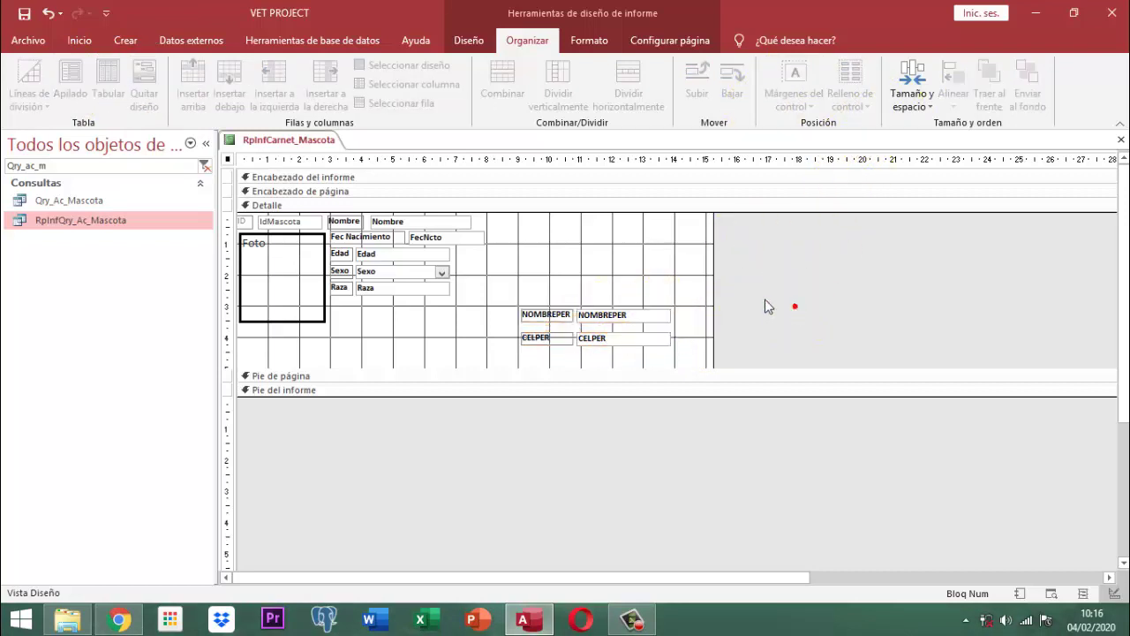
Change the caption of the NOMBREPER label to DUEÑO and the caption of the CELPER label to MOVIL
left_click(547, 316)
double_click(555, 324)
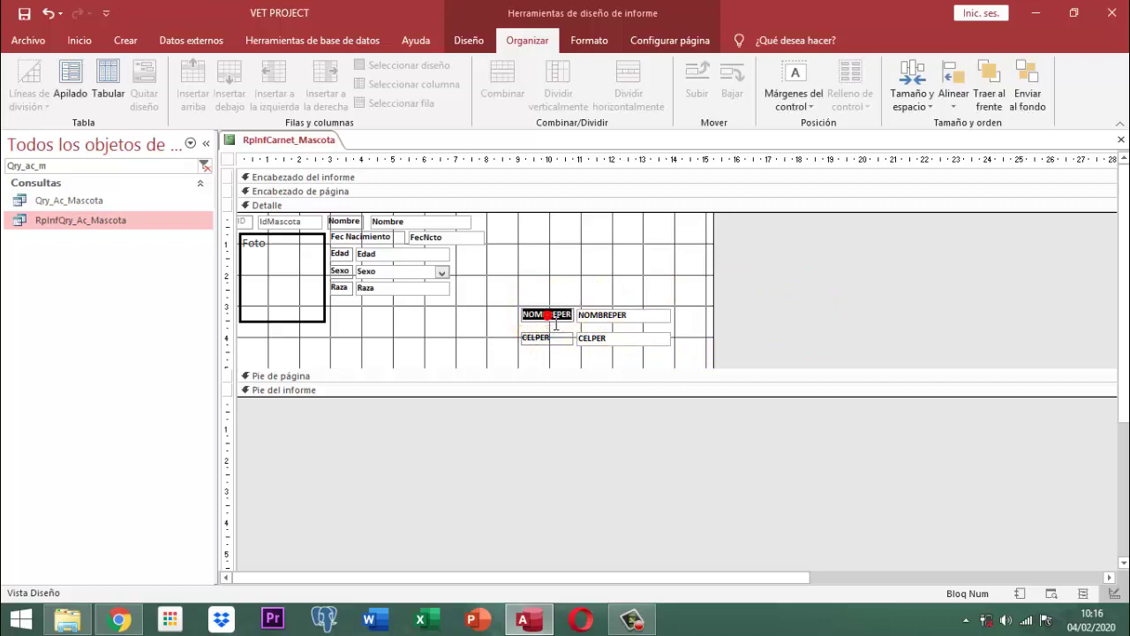
type("d")
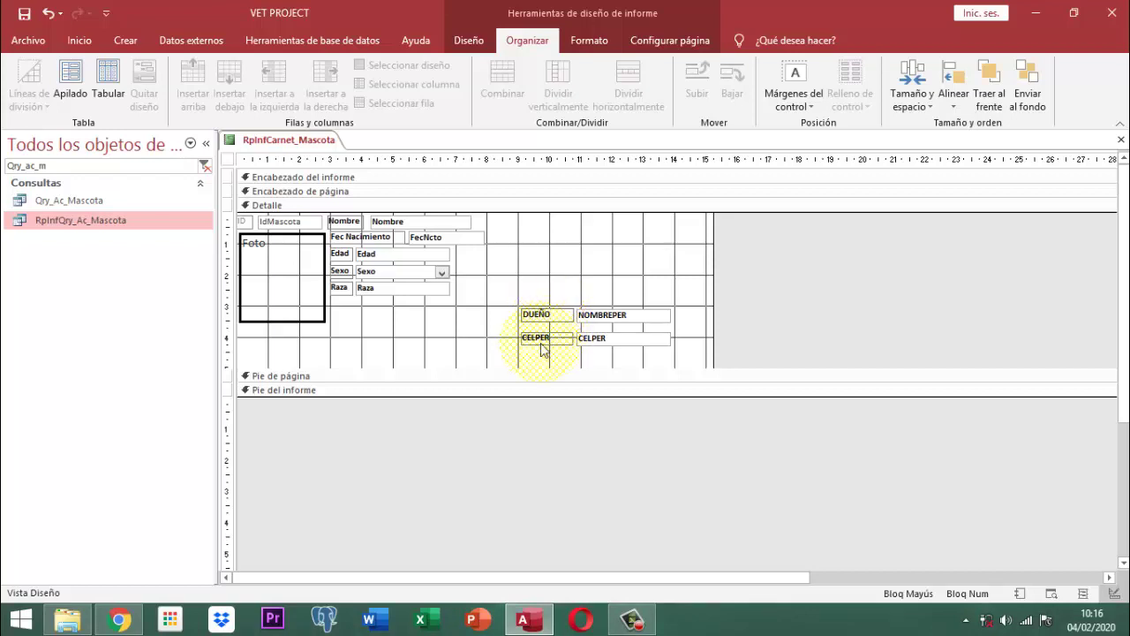
left_click(543, 340)
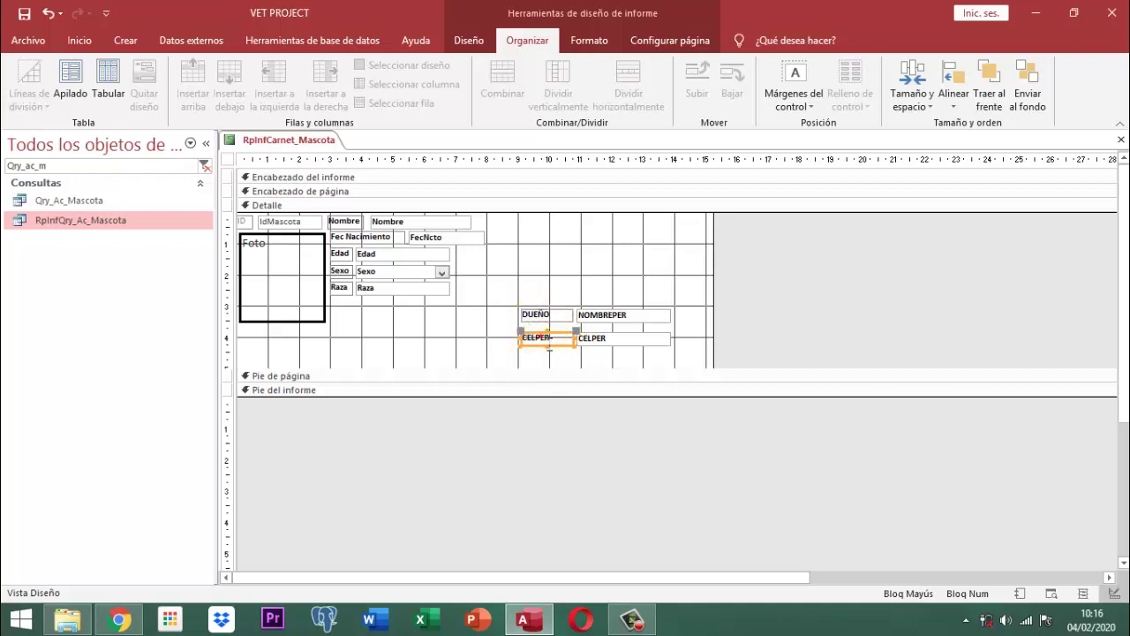
double_click(542, 338)
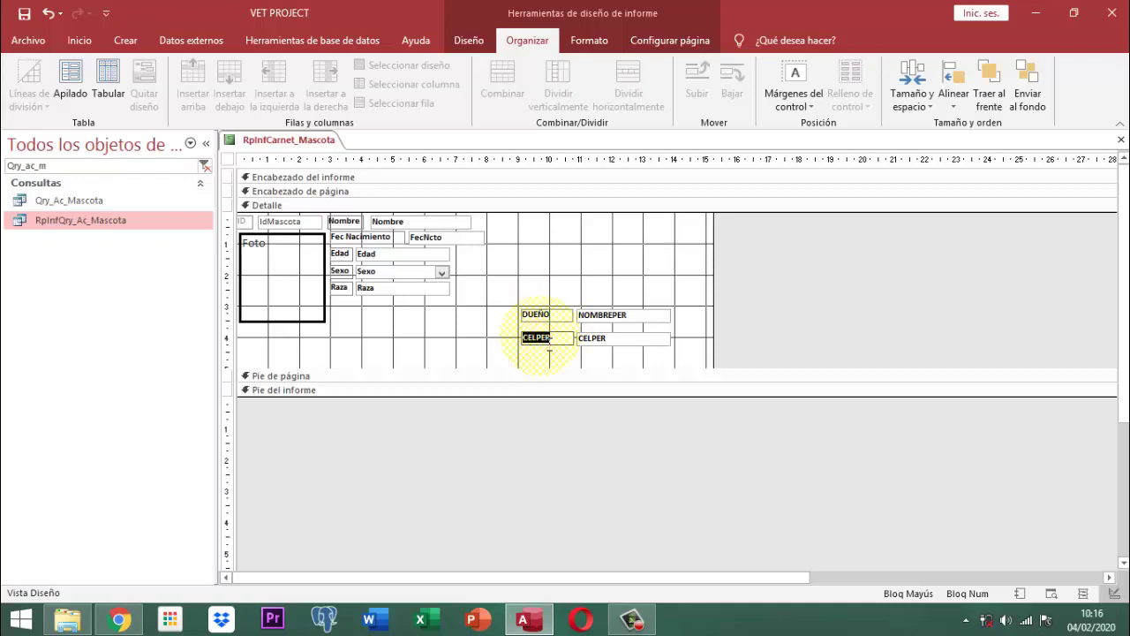
type("MOVIL")
left_click(729, 321)
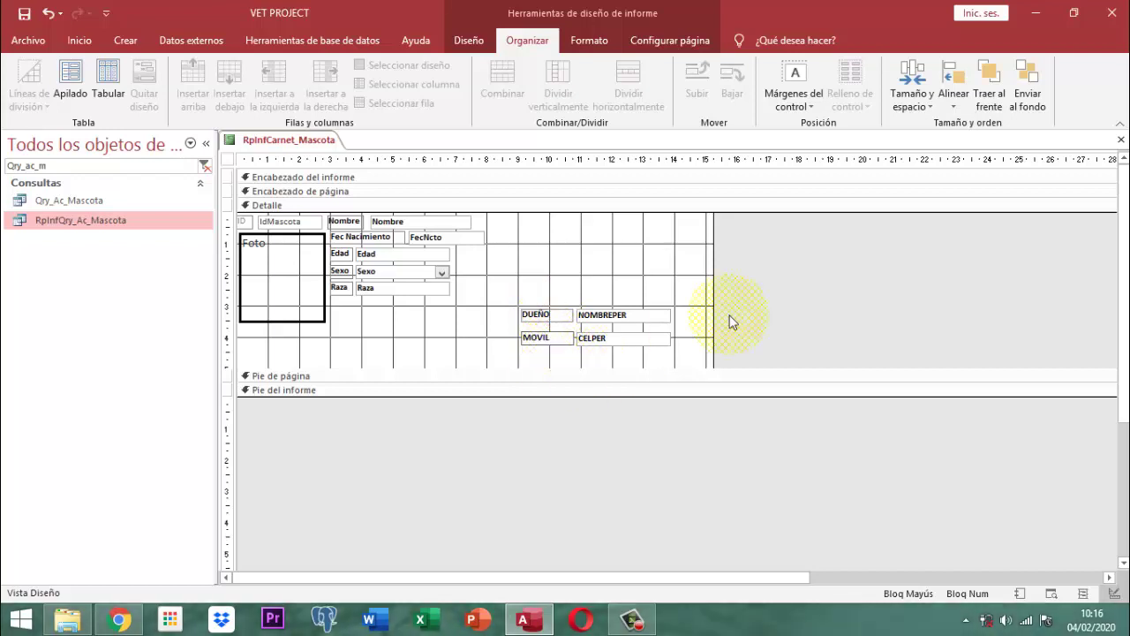
left_click(820, 294)
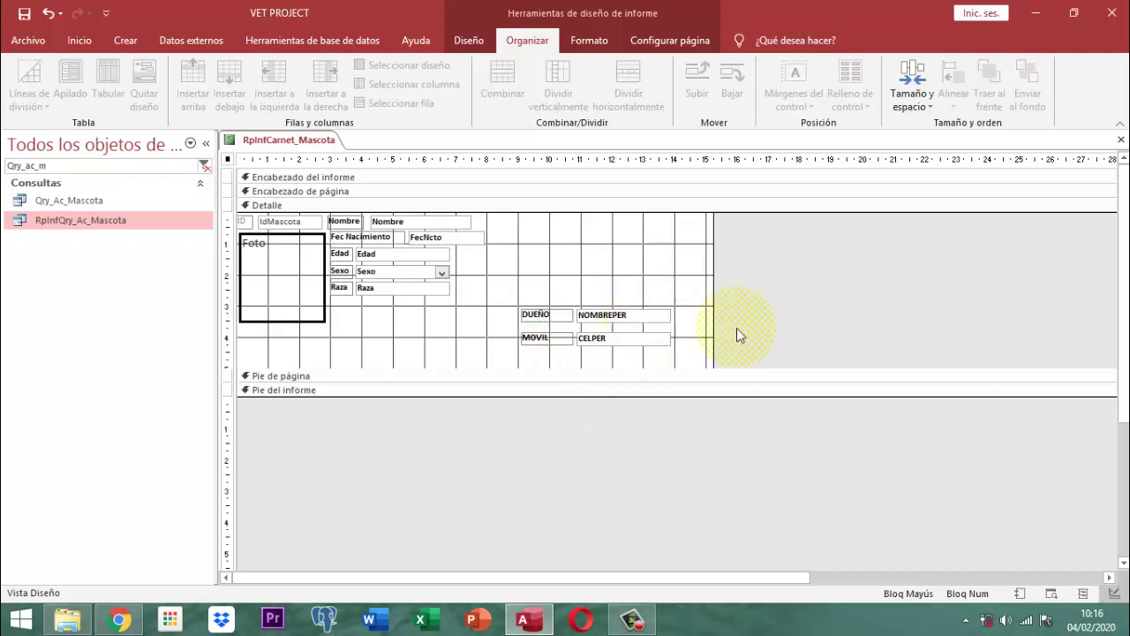
Decrease the vertical spacing between the DUEÑO and MOVIL rows, labels and text boxes together, by two increments
left_click_drag(737, 340, 521, 303)
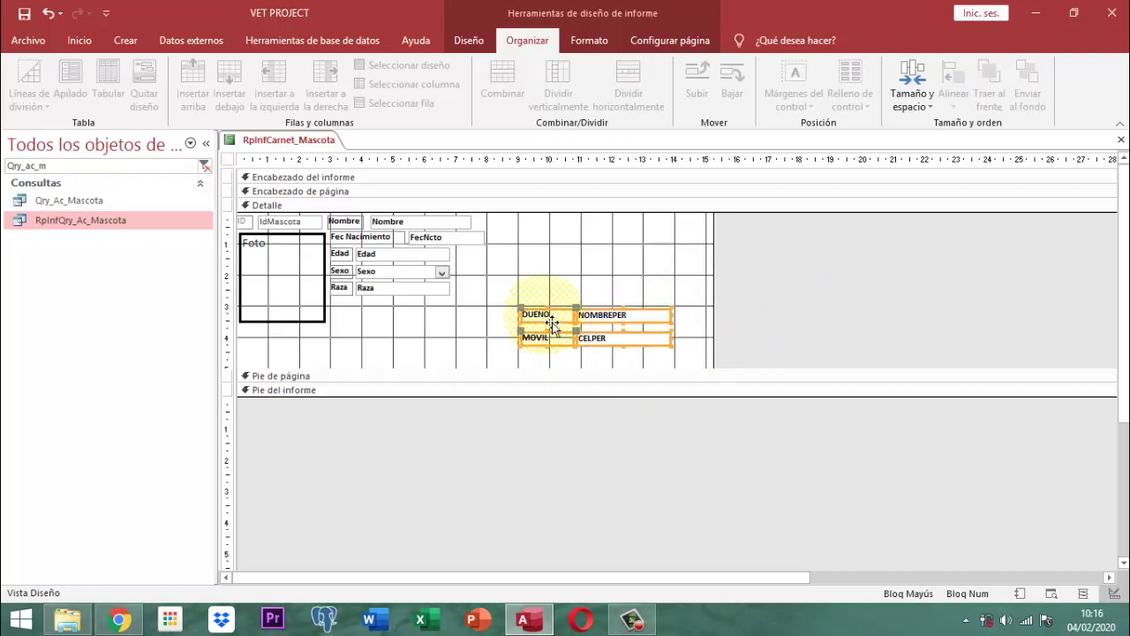
left_click(924, 89)
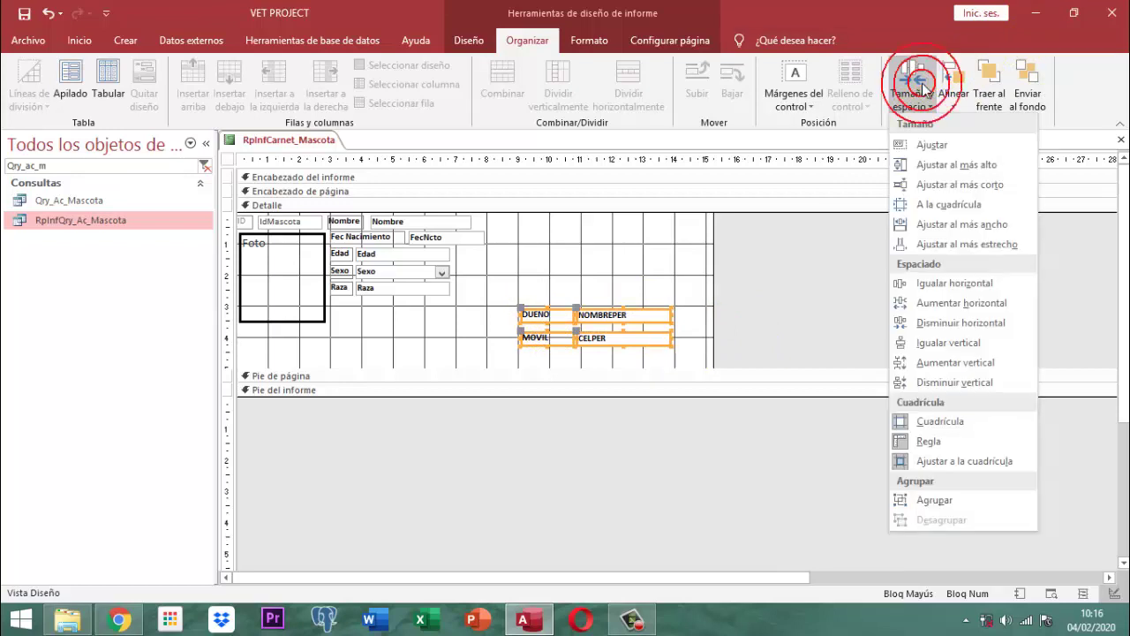
left_click(933, 383)
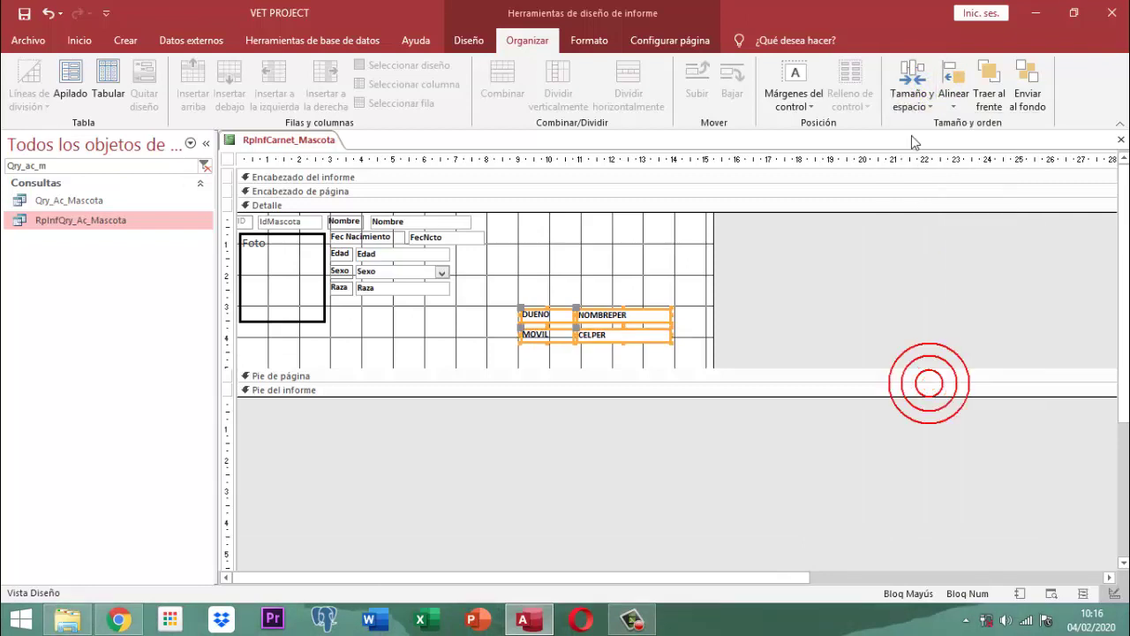
left_click(909, 88)
left_click(967, 382)
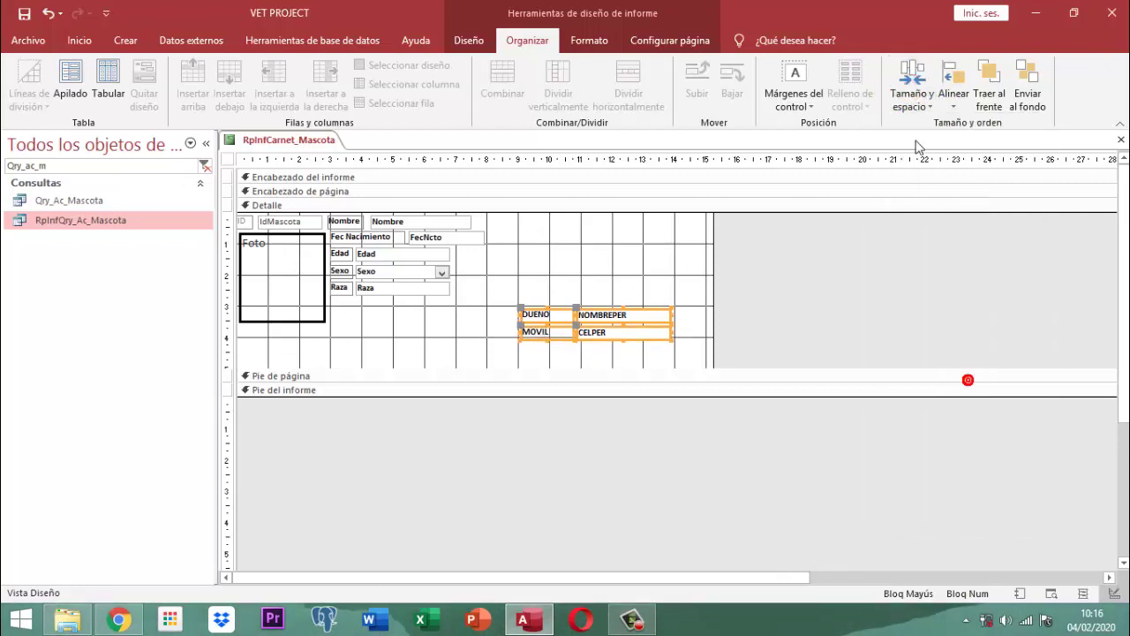
left_click(807, 341)
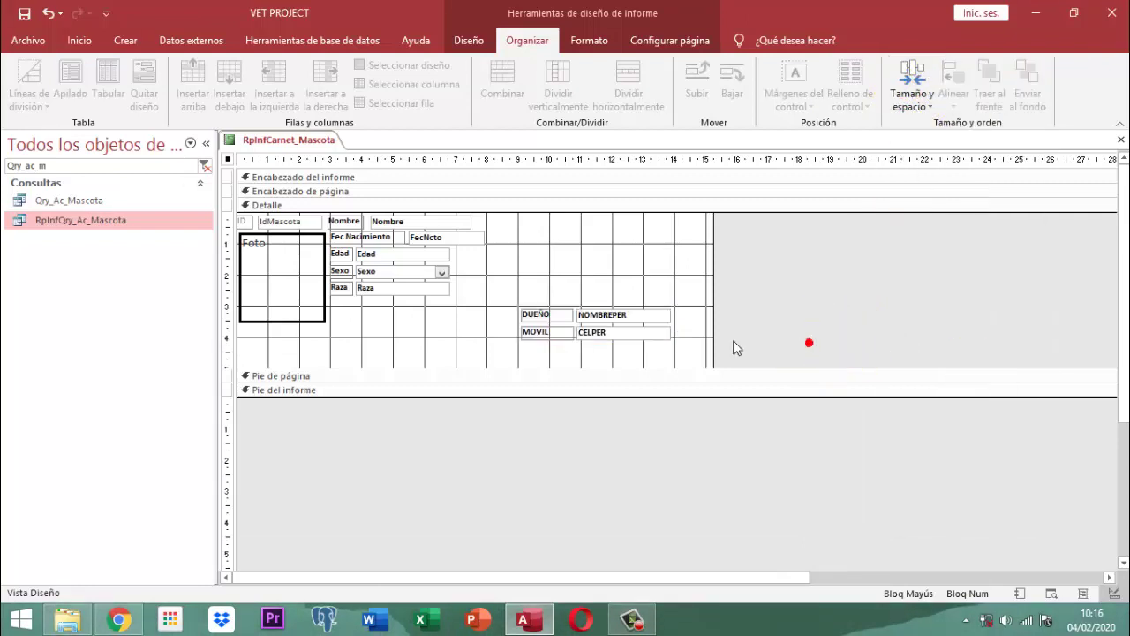
Move the DUEÑO and MOVIL fields directly below Raza and narrow the report to about 9 cm
left_click_drag(734, 340, 361, 307)
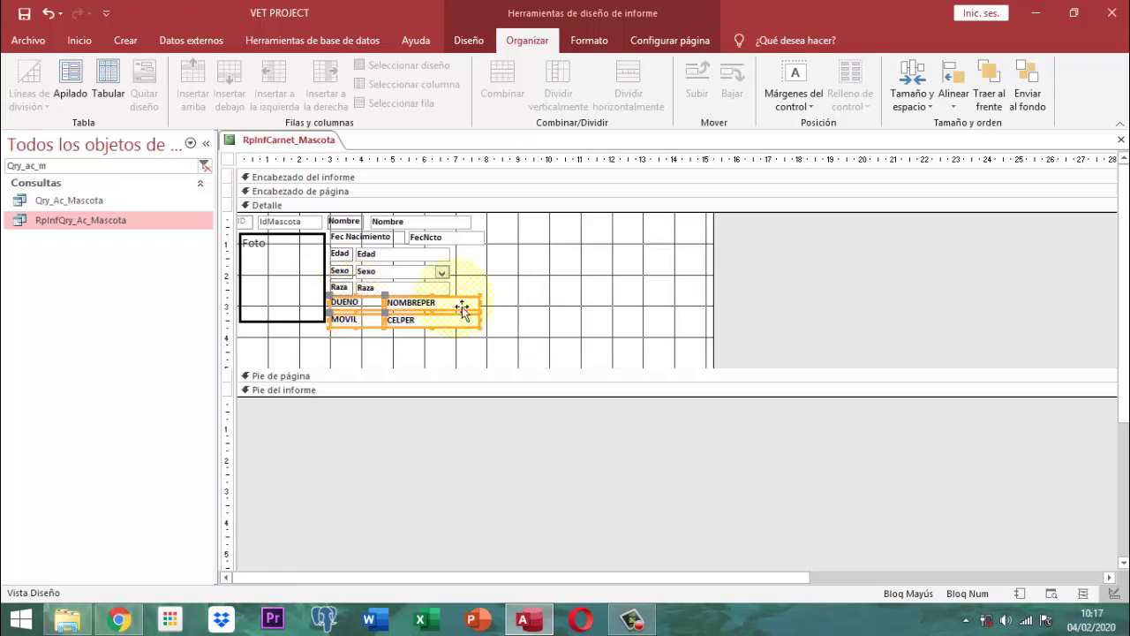
left_click(525, 299)
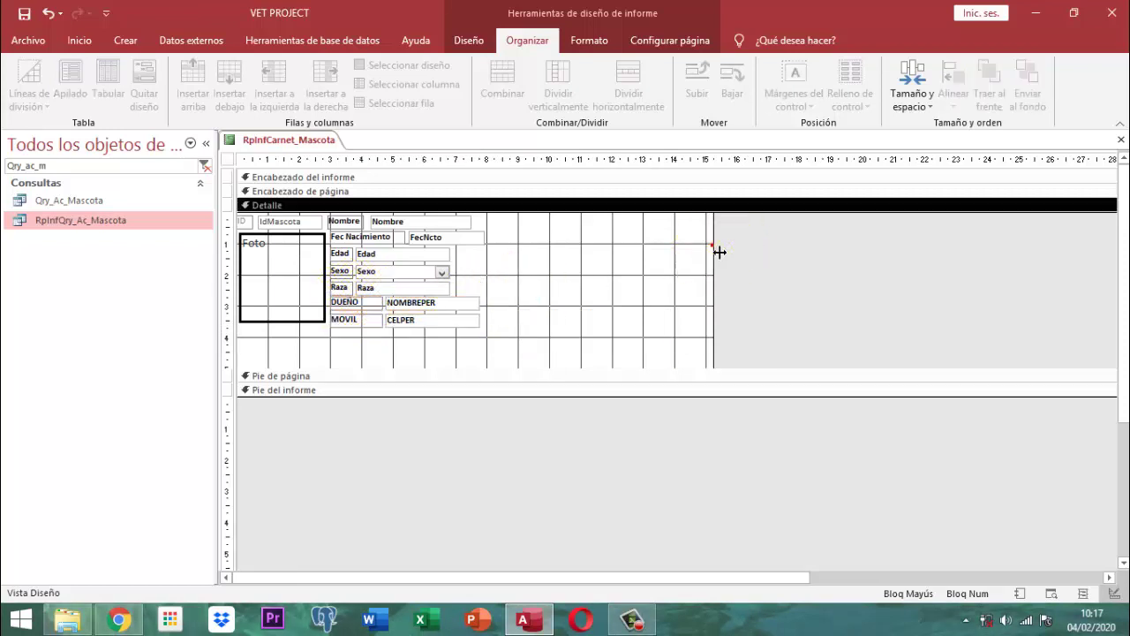
left_click_drag(716, 249, 525, 262)
left_click(590, 298)
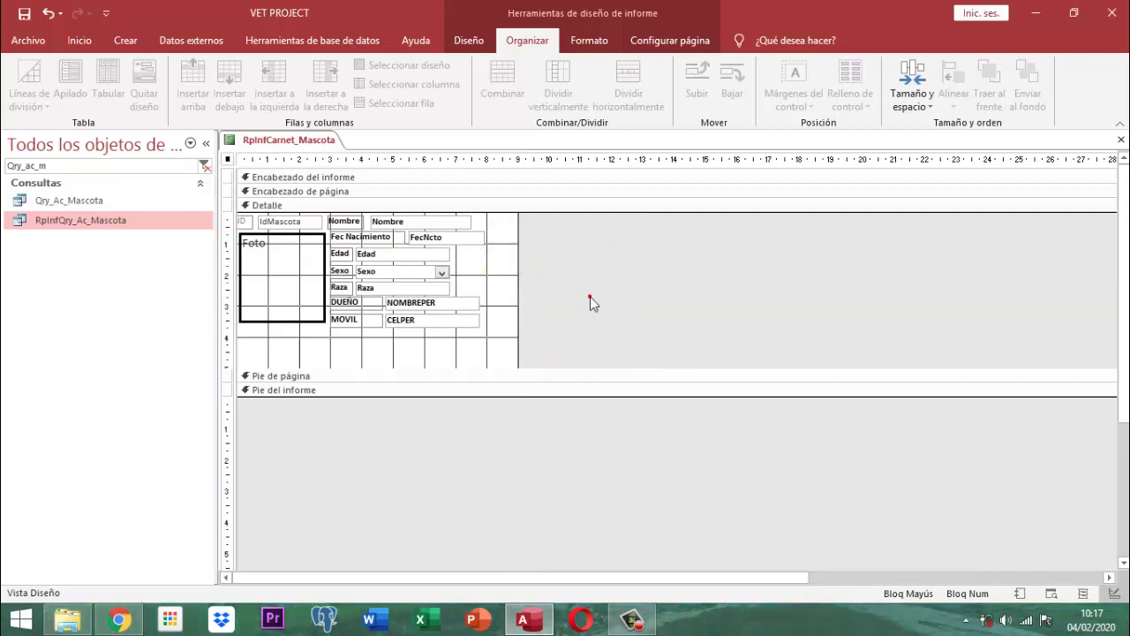
Widen the NOMBREPER field beside the DUEÑO label to about 4 cm
left_click(446, 305)
left_click_drag(480, 303, 518, 316)
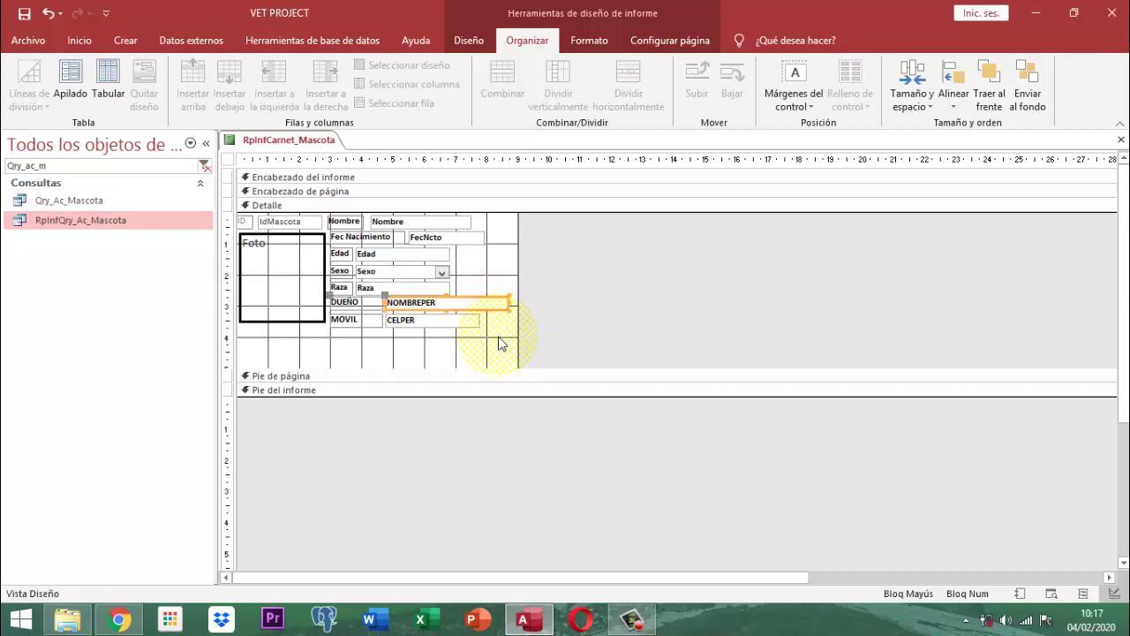
left_click(586, 330)
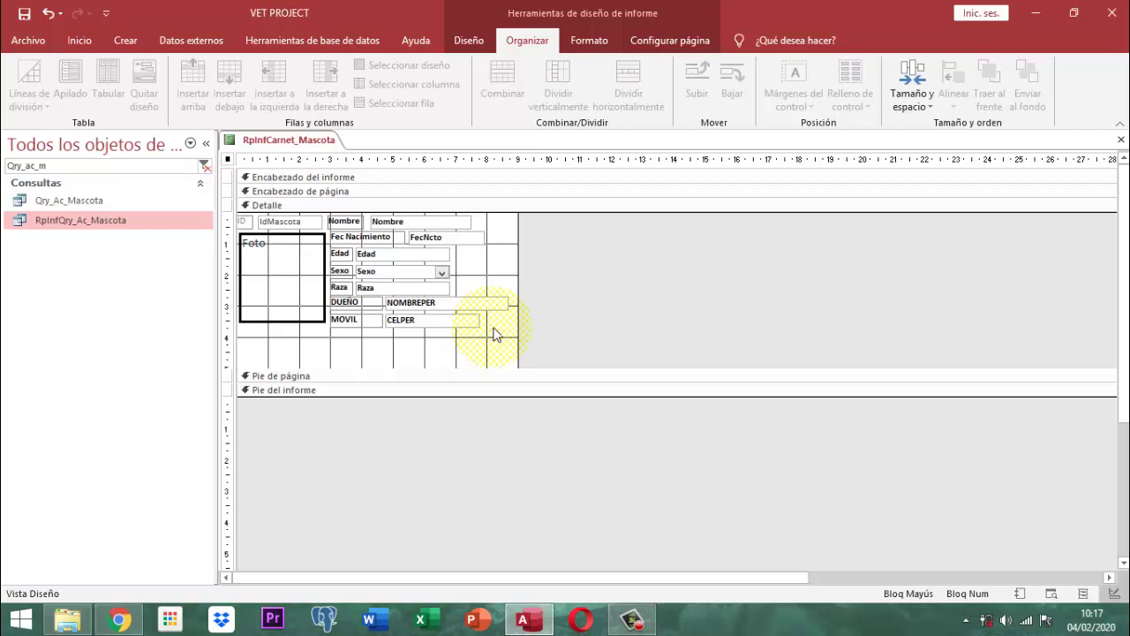
Put the MOVIL label and CELPER field directly below Raza, shifting DUEÑO and NOMBREPER to the bottom of the Detalle section
mouse_move(507, 328)
left_mouse_down()
mouse_move(360, 321)
mouse_move(365, 330)
mouse_move(336, 340)
mouse_move(274, 346)
left_mouse_up()
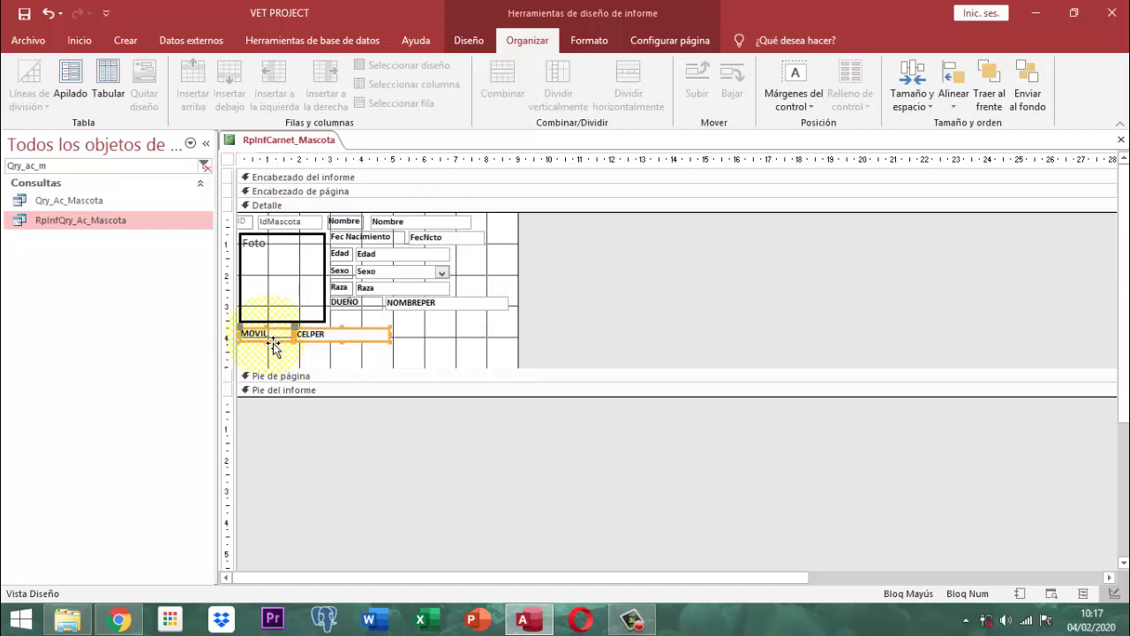
left_click(500, 320)
left_click_drag(354, 303, 361, 358)
left_click(408, 332)
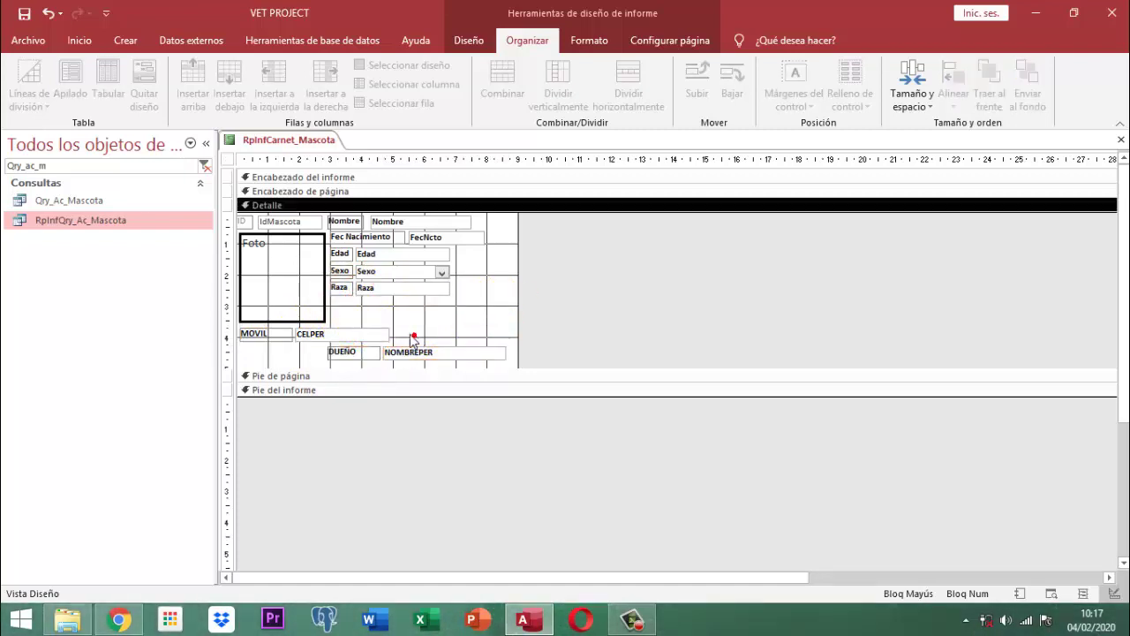
left_click_drag(252, 333, 352, 310)
left_click(583, 300)
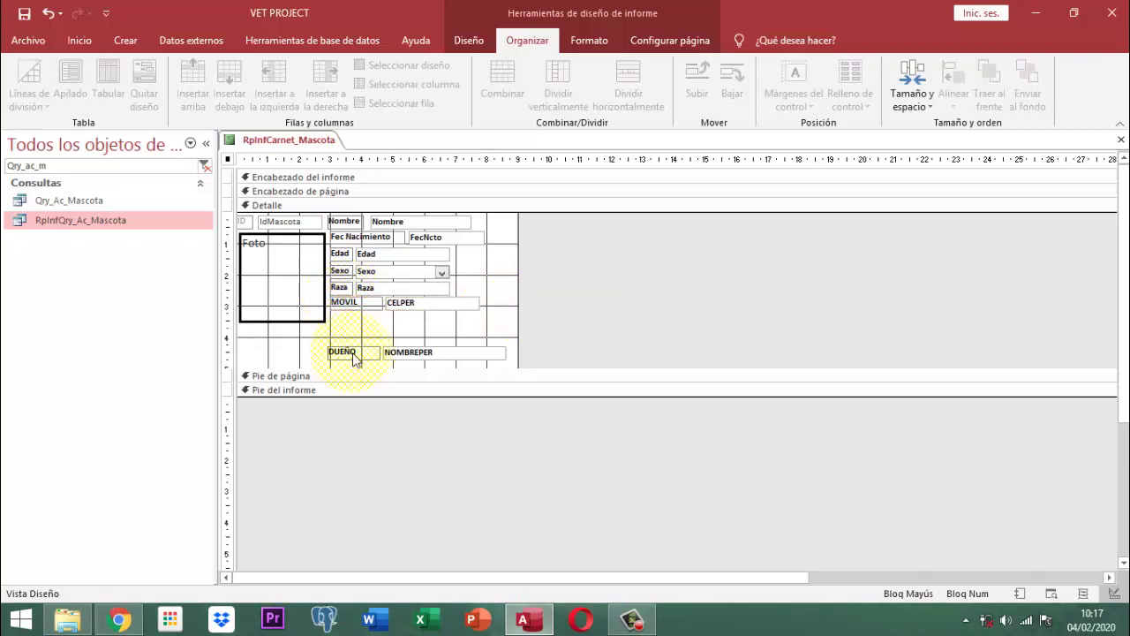
Place the DUEÑO label and NOMBREPER field just below the Foto frame, near its left edge
left_click_drag(433, 354, 563, 353)
key("Delete")
left_click_drag(355, 351, 277, 343)
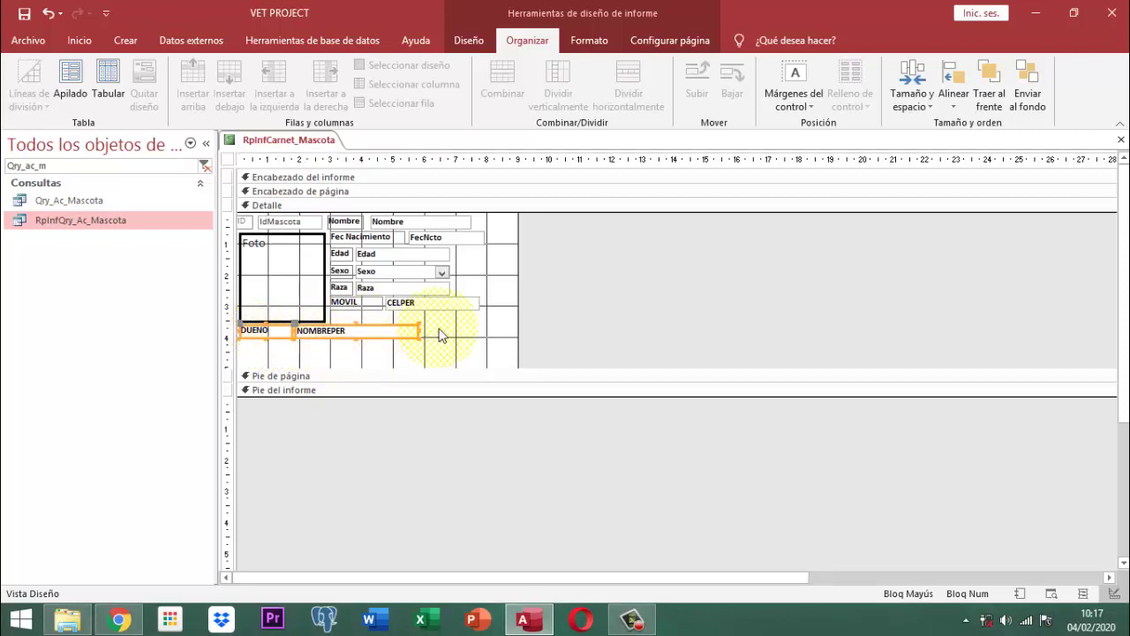
mouse_move(422, 338)
left_mouse_down()
mouse_move(450, 343)
mouse_move(423, 342)
left_mouse_up()
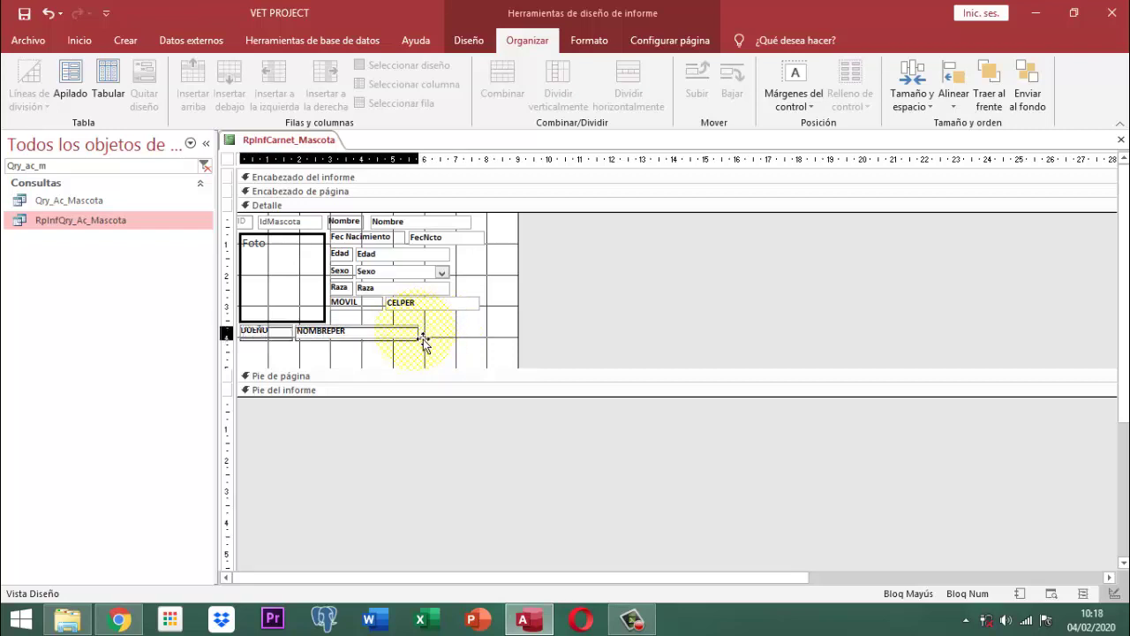
left_click(522, 339)
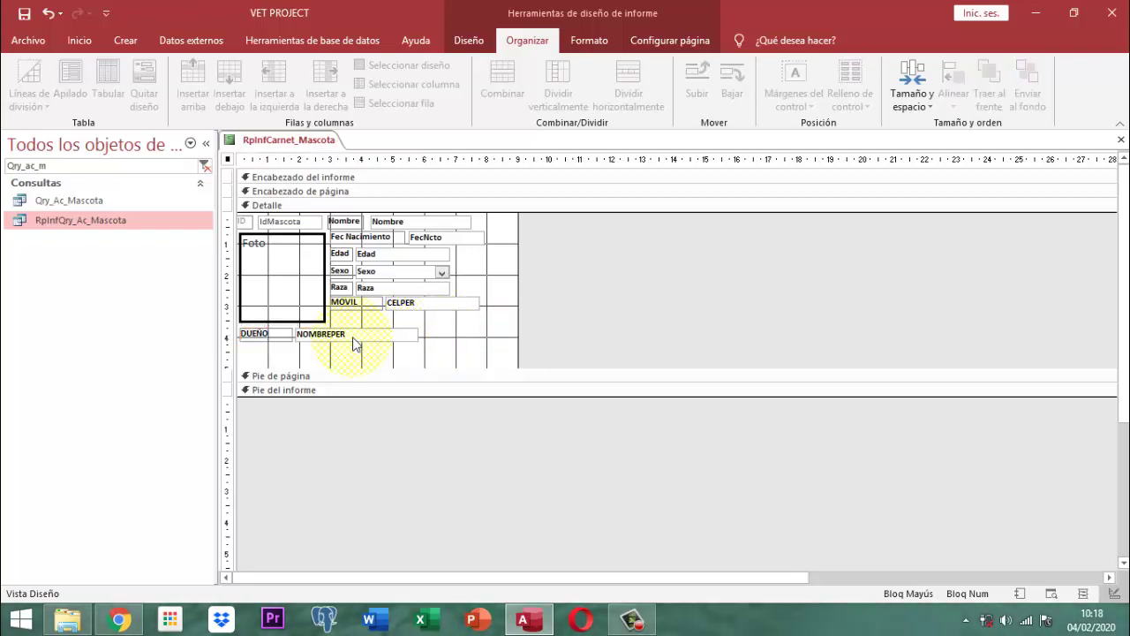
left_click(424, 343)
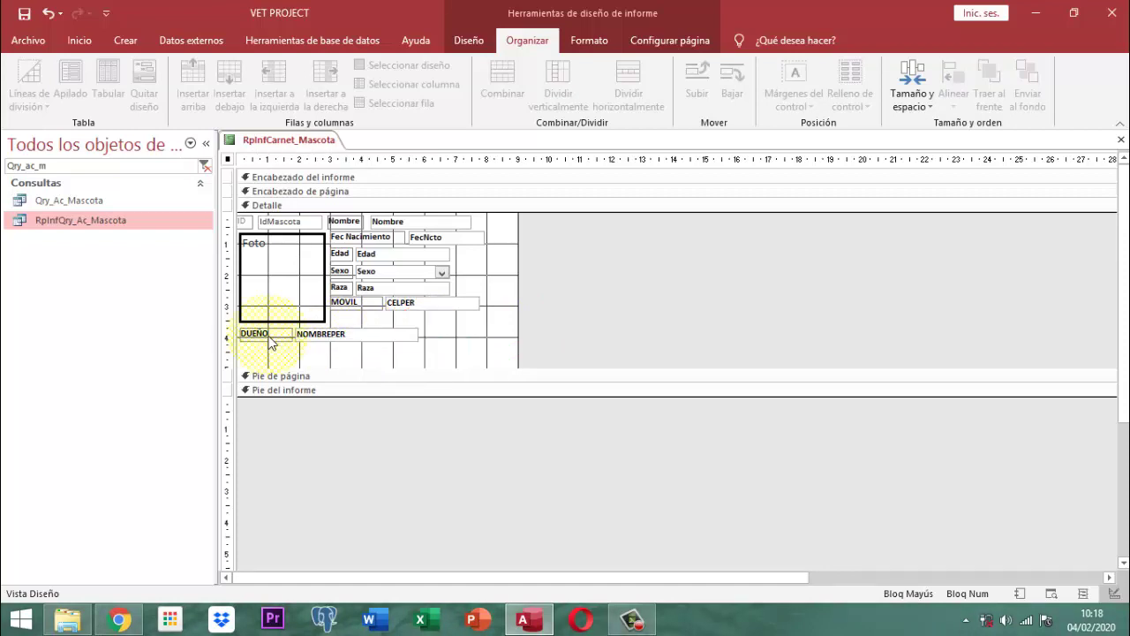
left_click(269, 338)
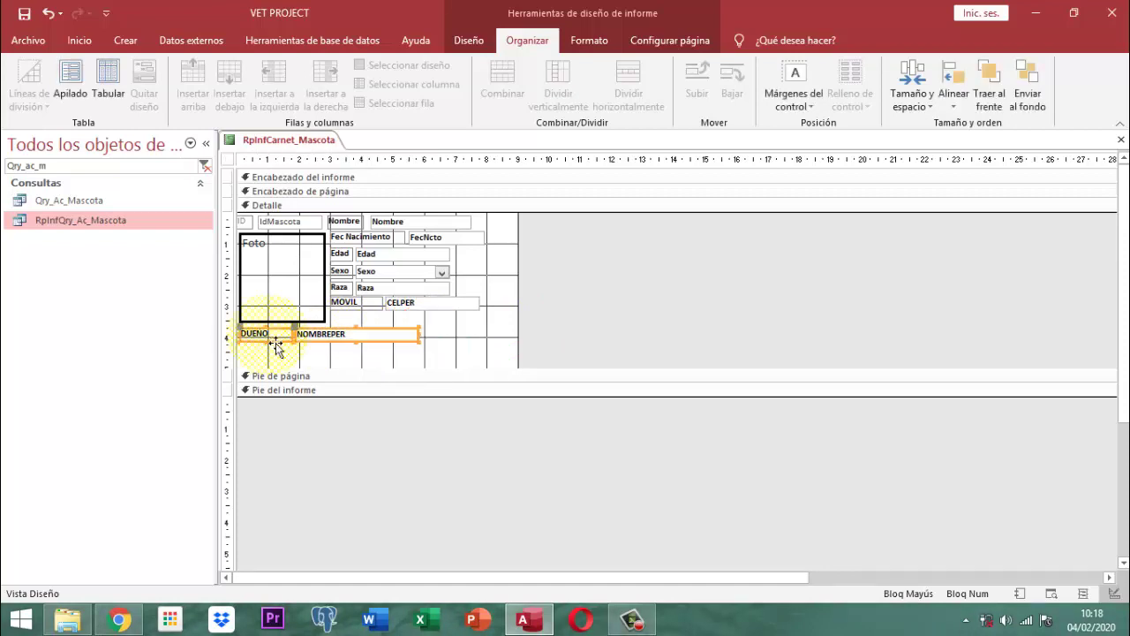
key("Right")
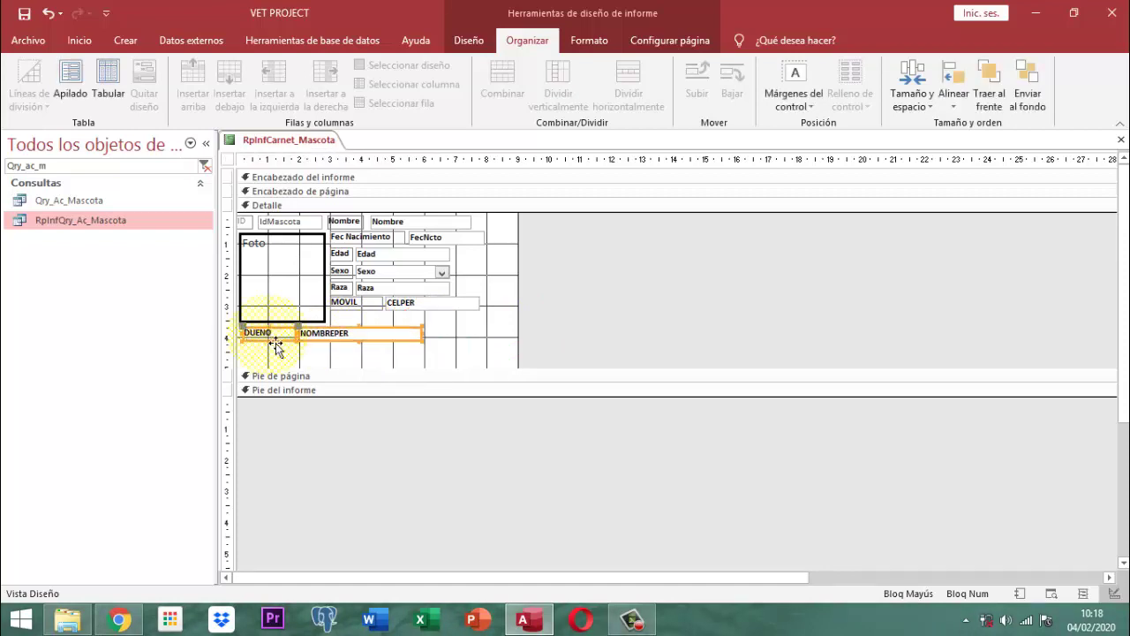
Widen the NOMBREPER field below the photo to about 6.6 cm, almost to the report's right edge
left_click(648, 317)
left_click(371, 334)
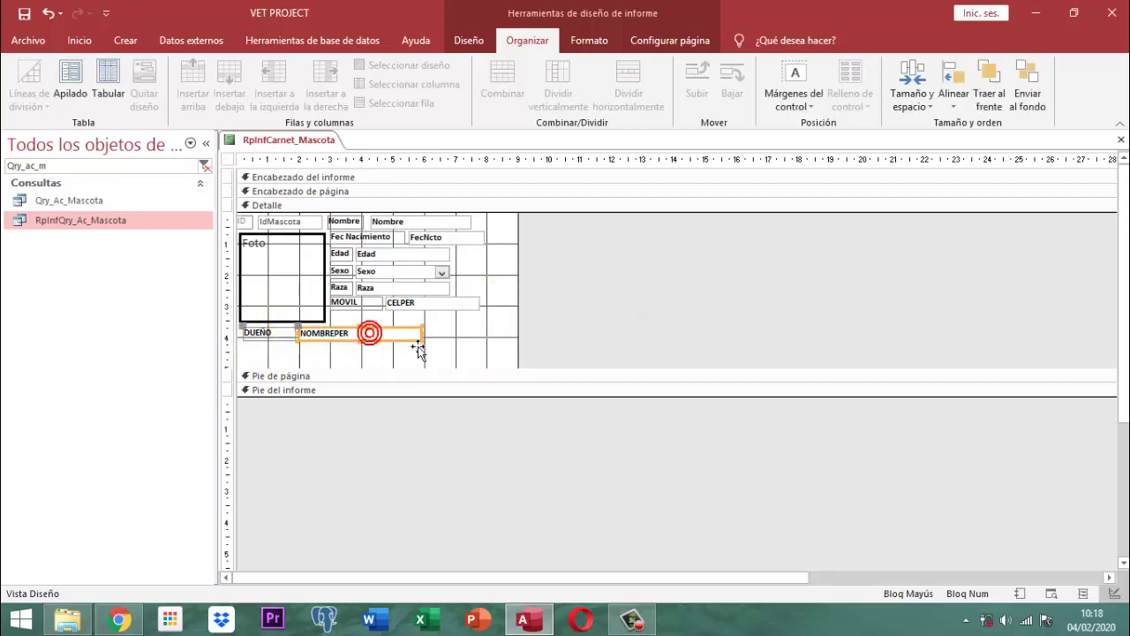
left_click_drag(433, 344, 512, 349)
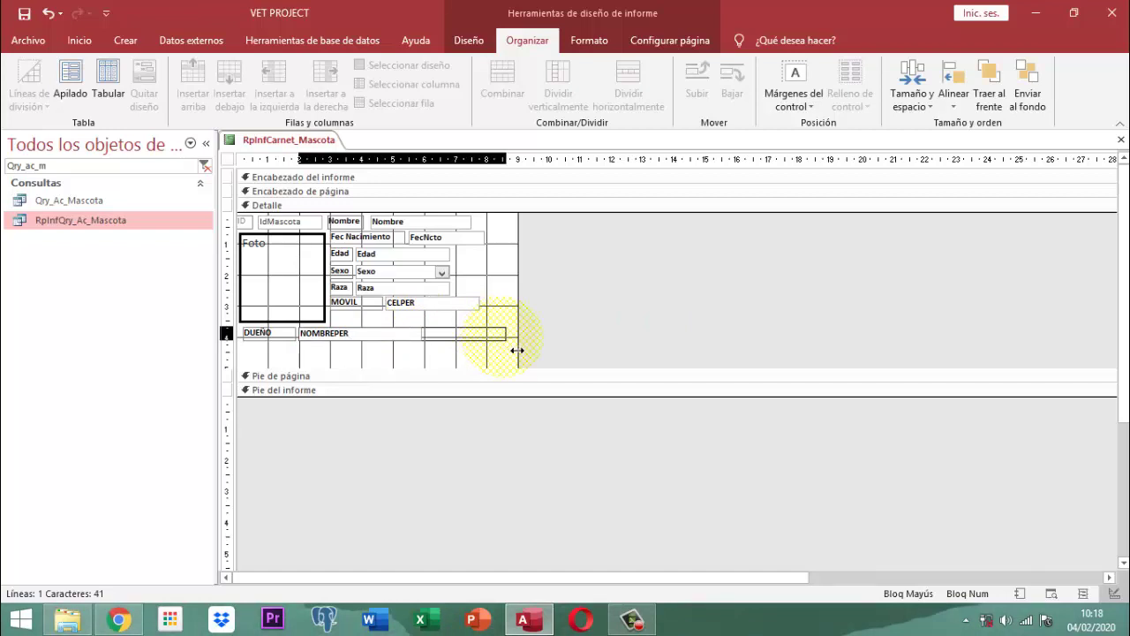
left_click(565, 326)
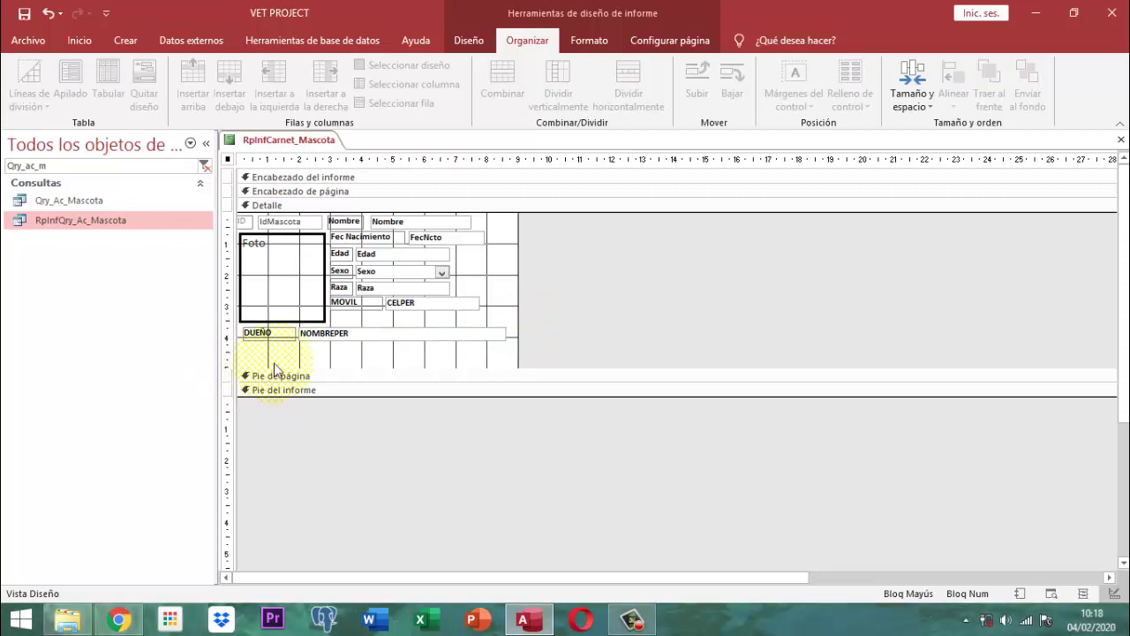
Nudge all controls in the Detalle section down and slightly to the right to leave a margin
left_click_drag(544, 351, 252, 227)
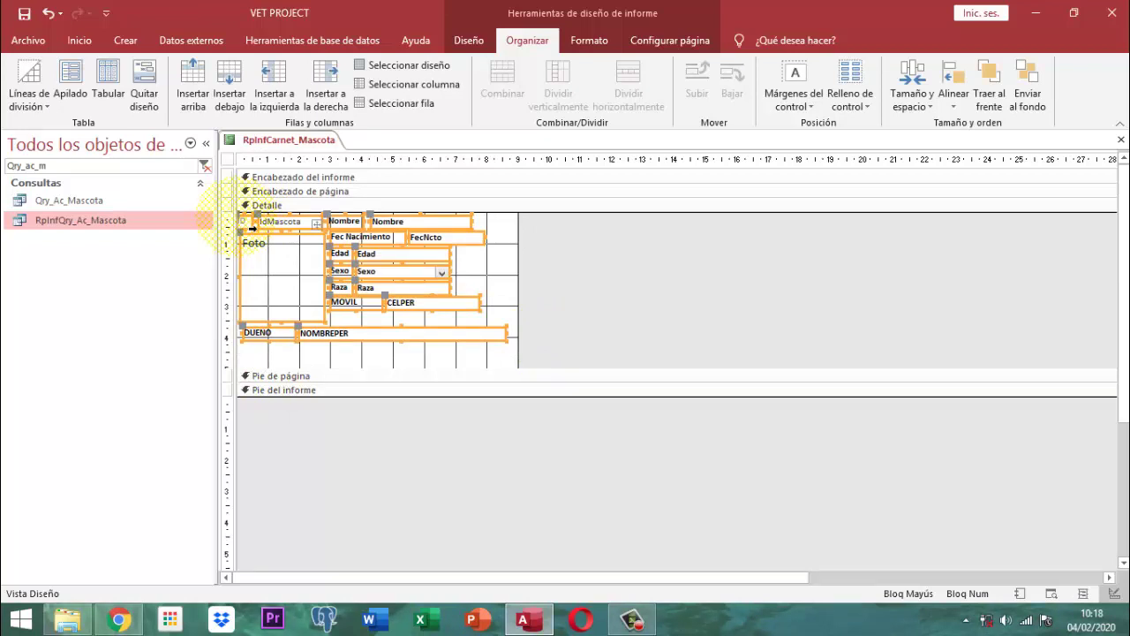
key("Down")
key("Down")
key("Down")
key("Down")
key("Down")
key("Down")
key("Down")
key("Down")
key("Down")
key("Down")
key("Right")
key("Right")
key("Right")
key("Right")
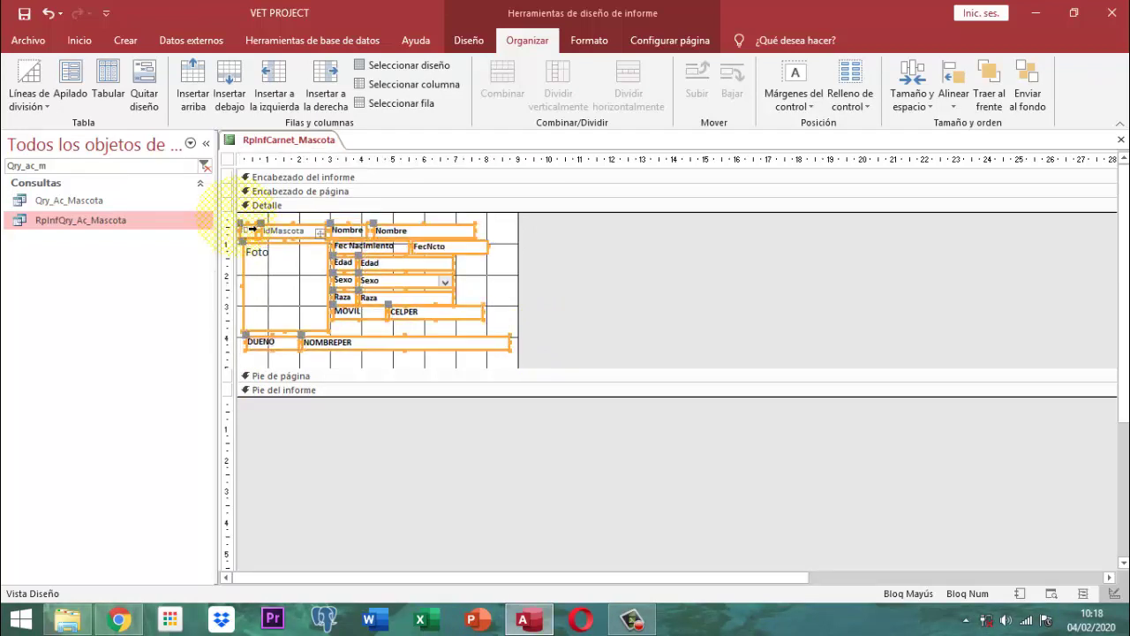
key("Down")
key("Down")
key("Down")
key("Down")
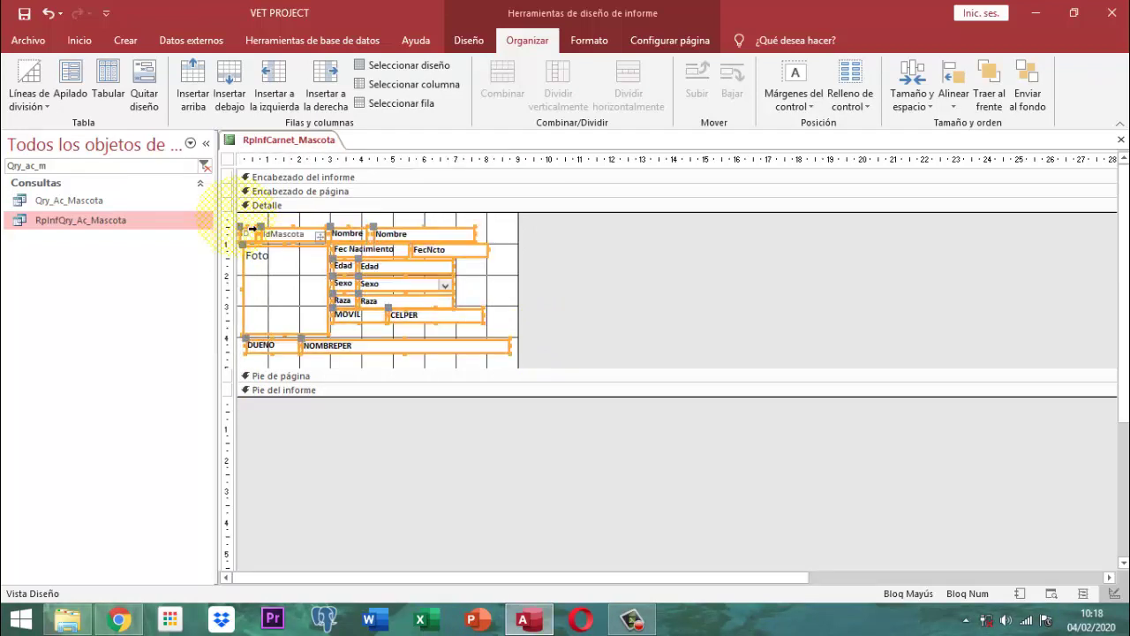
left_click(609, 266)
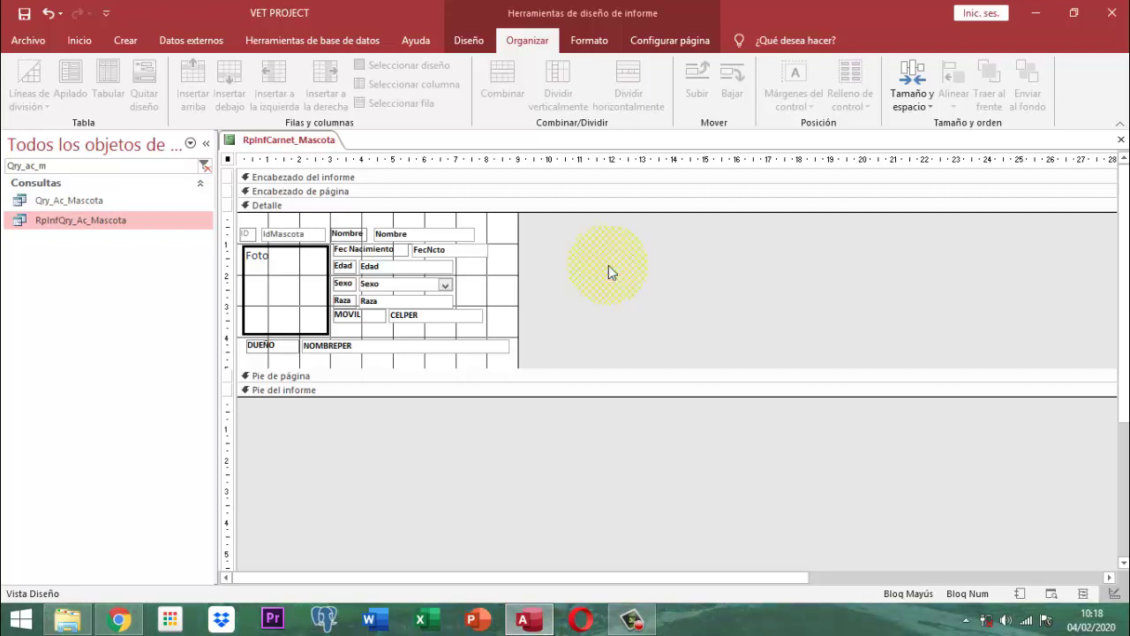
Draw a rectangle about 9 cm wide and 4.7 cm high around all the controls in the Detalle section
left_click(462, 41)
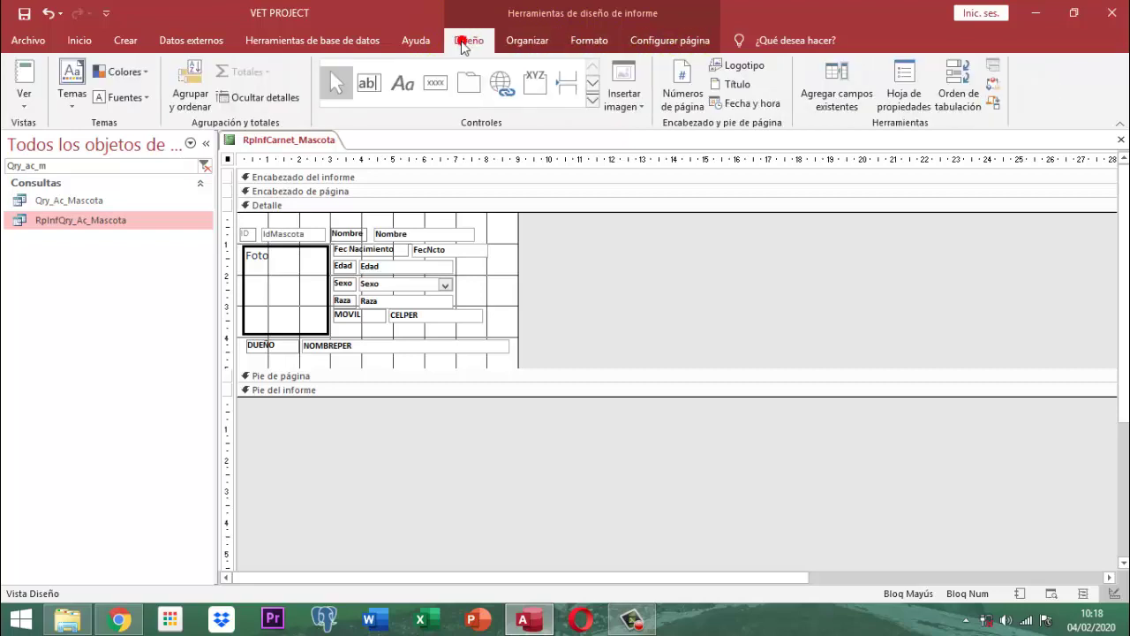
left_click(591, 104)
left_click(468, 112)
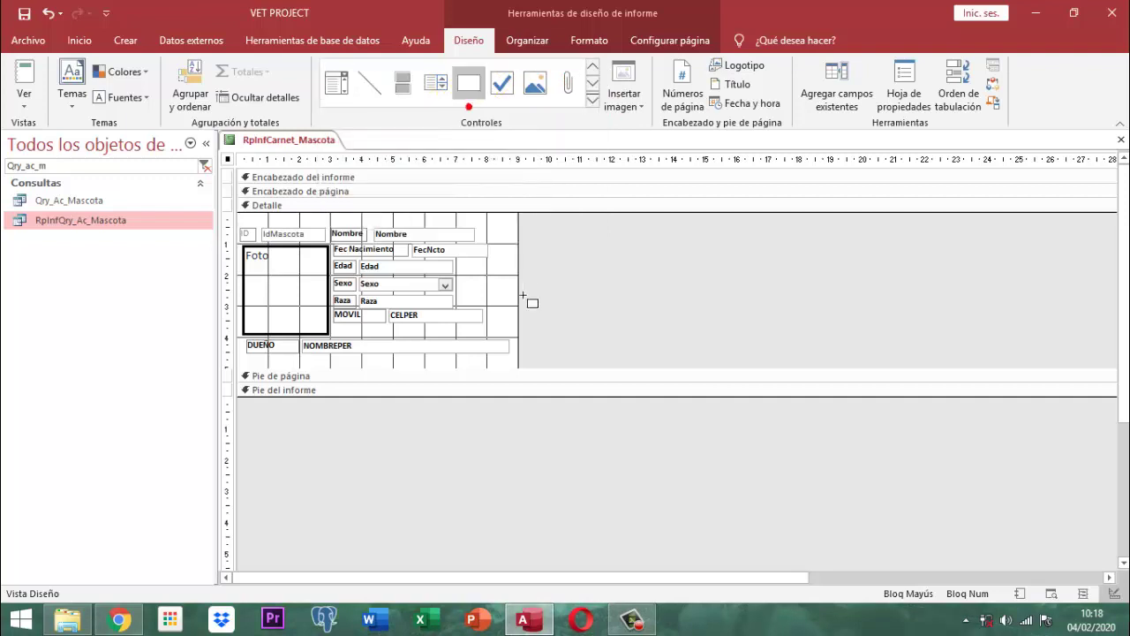
mouse_move(515, 366)
left_mouse_down()
mouse_move(401, 250)
mouse_move(239, 218)
left_mouse_up()
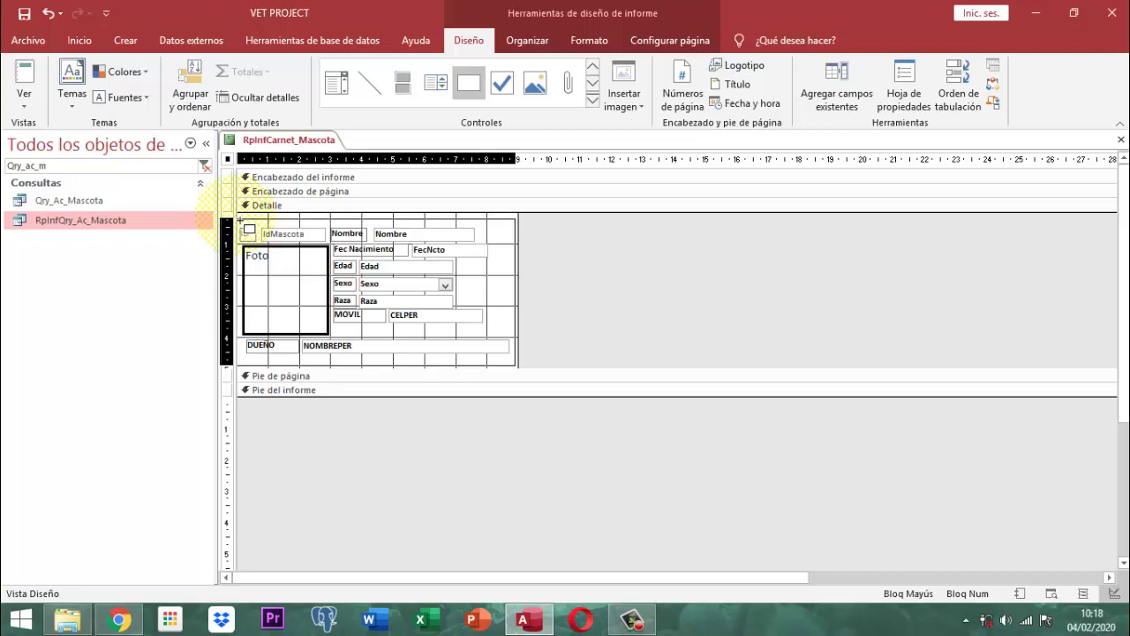
key("Delete")
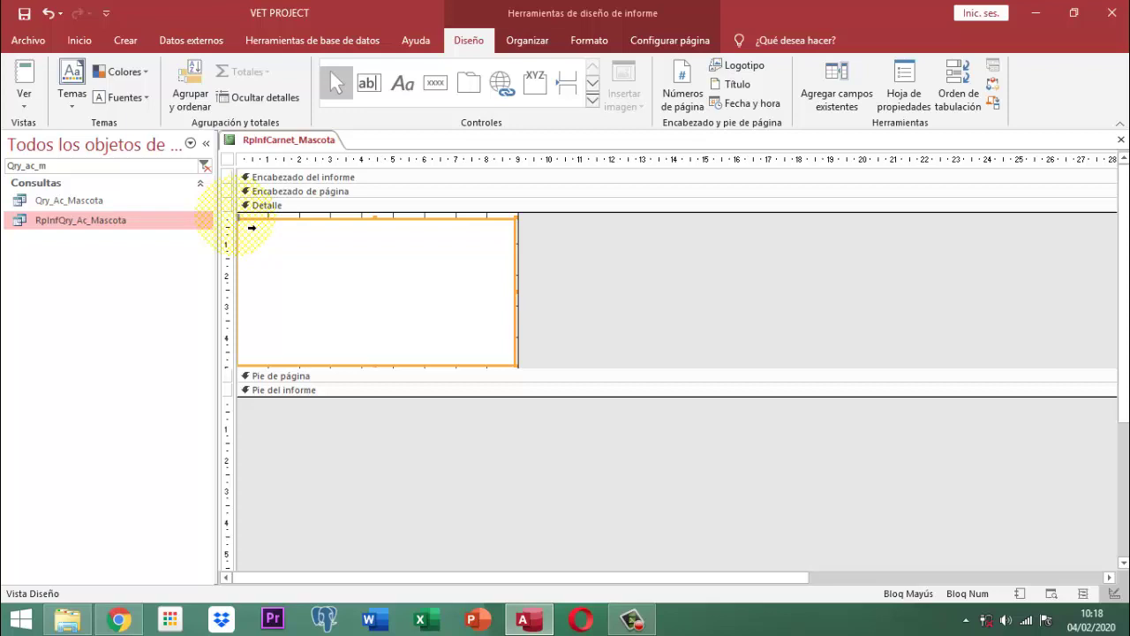
Shift the rectangle about 4.5 cm to the right to uncover the ID, IdMascota and Foto controls
left_click(528, 257)
key("Right")
key("Right")
key("Right")
key("Right")
key("Right")
key("Right")
key("Right")
key("Right")
key("Right")
key("Right")
key("Right")
key("Right")
key("Right")
key("Right")
key("Right")
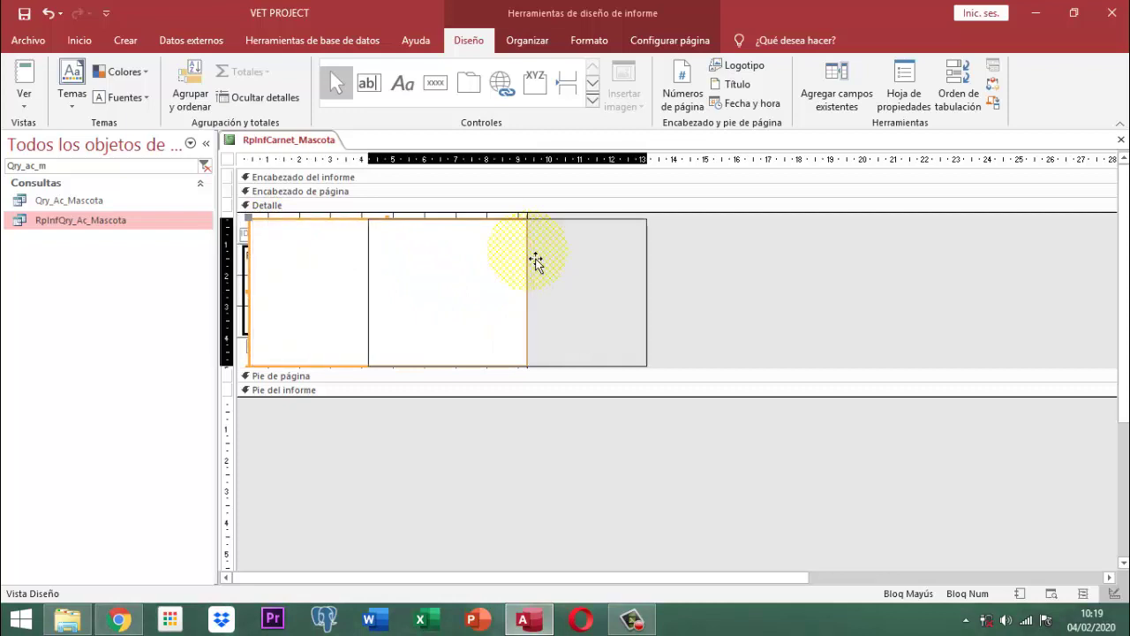
key("Right")
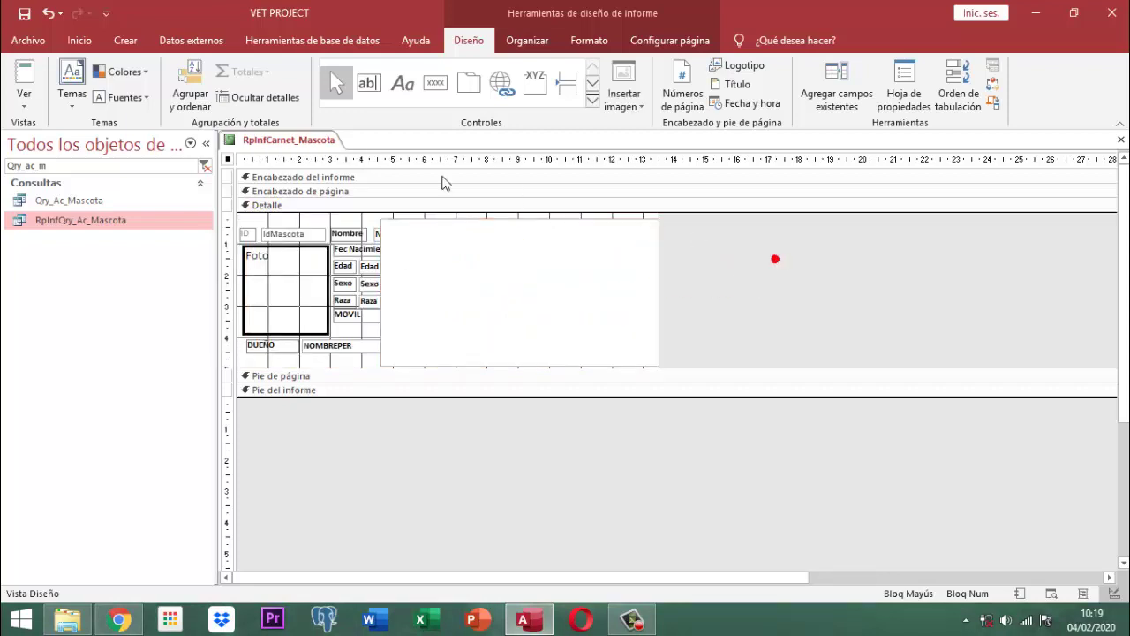
Narrow the IdMascota field slightly and nudge it with its ID label to the right above the photo
left_click(273, 239)
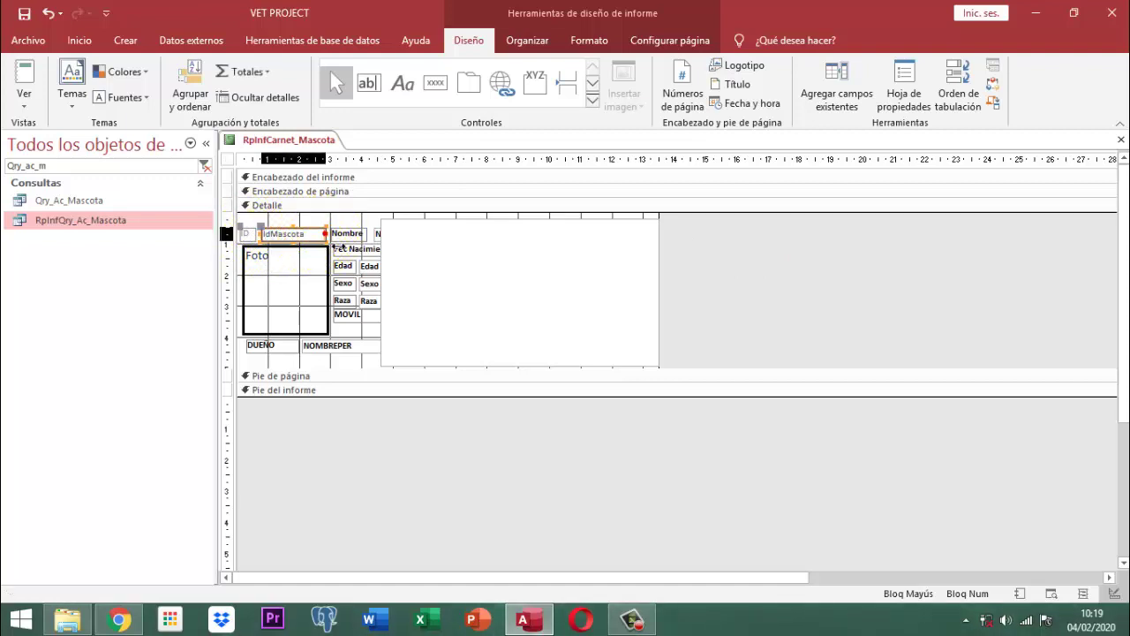
left_click_drag(326, 234, 320, 234)
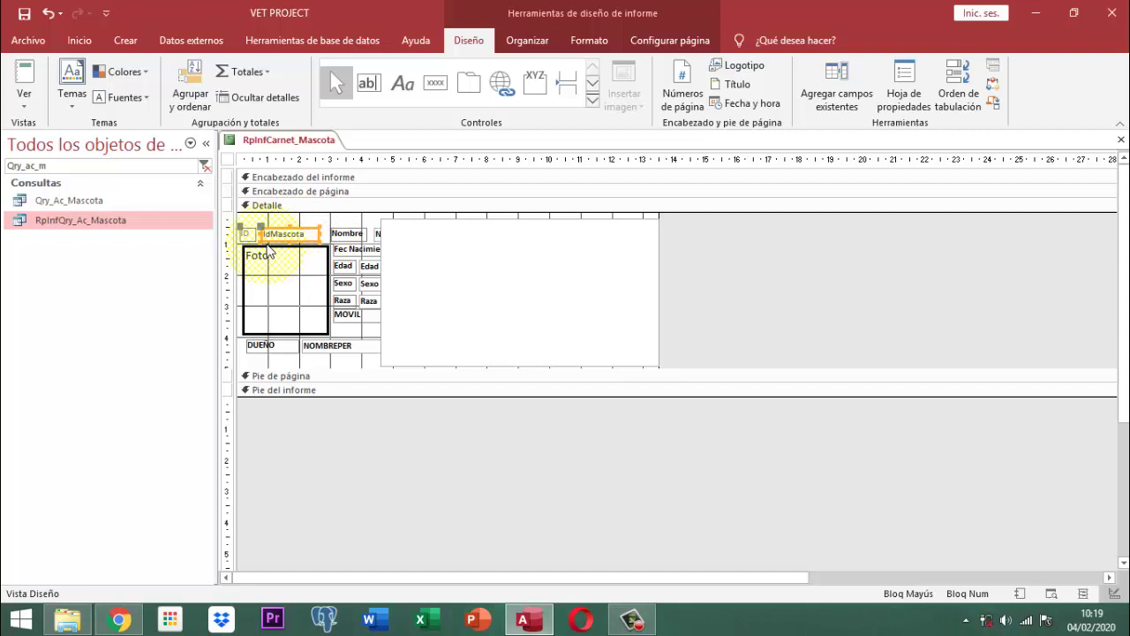
key("Right")
key("Right")
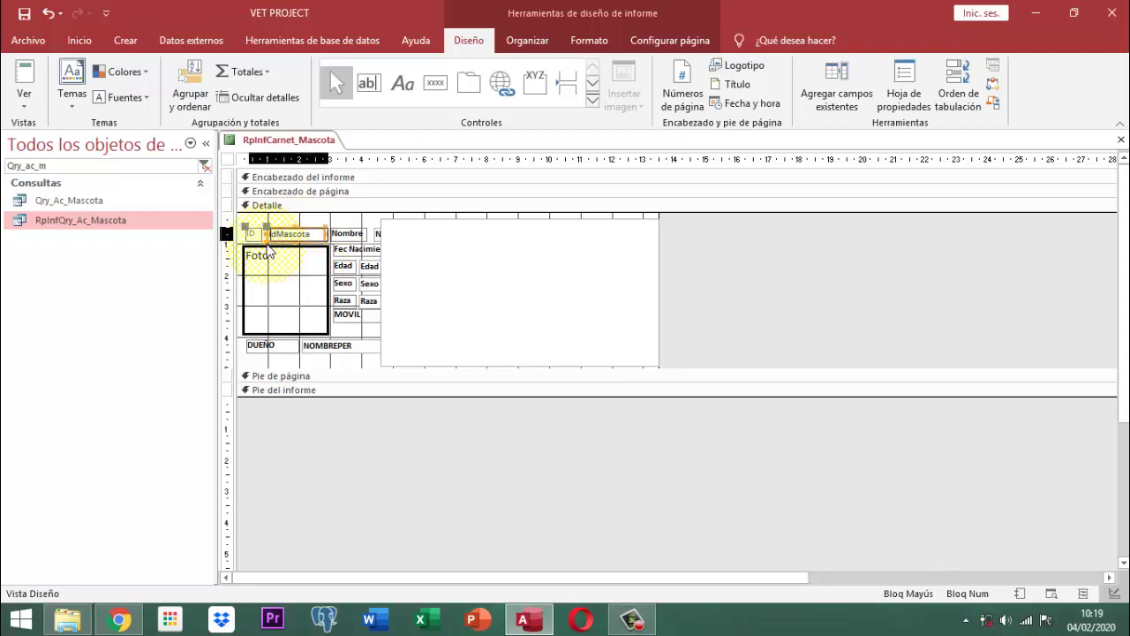
left_click(689, 247)
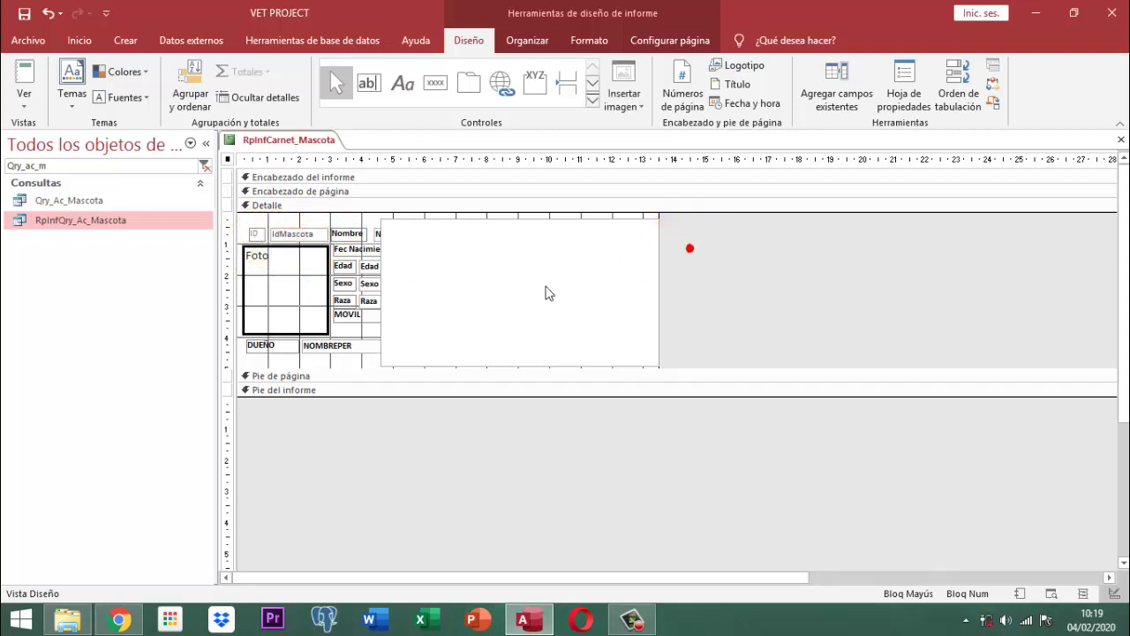
Move the rectangle back over the card's controls and narrow it to about 8.6 cm
left_click(545, 288)
key("Left")
key("Left")
key("Left")
key("Left")
key("Left")
key("Left")
key("Left")
key("Left")
key("Left")
key("Left")
key("Left")
key("Left")
key("Left")
key("Left")
key("Left")
key("Left")
key("Left")
key("Left")
key("Left")
key("Left")
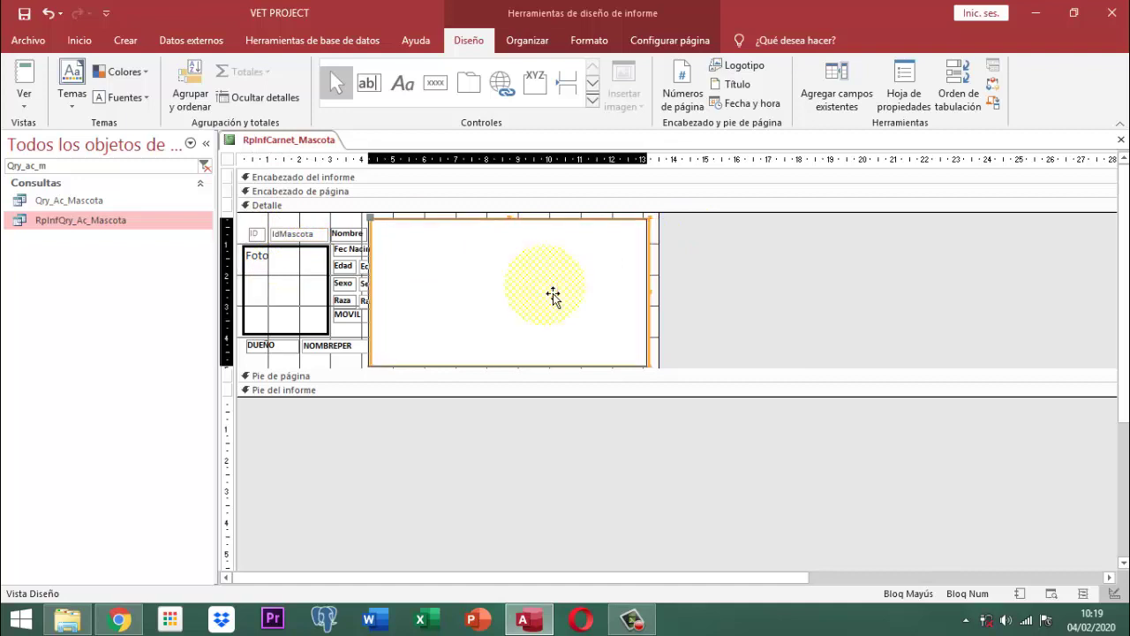
key("Left")
key("Left")
key("Left")
key("Left")
key("Left")
key("Left")
key("Left")
key("Left")
key("Left")
key("Left")
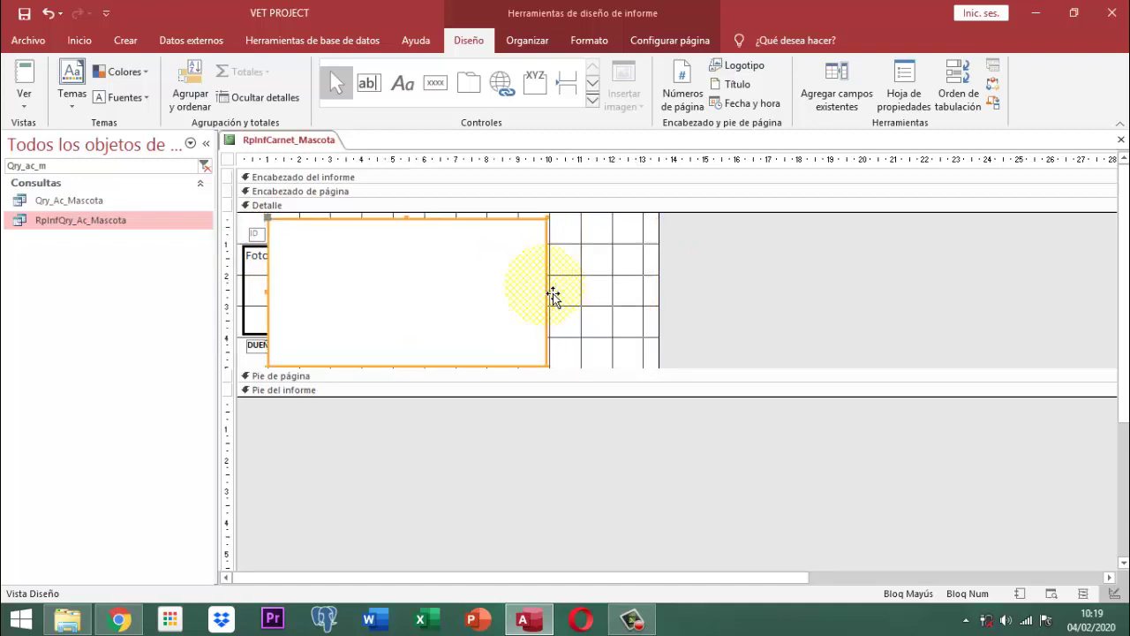
key("Left")
key("Left")
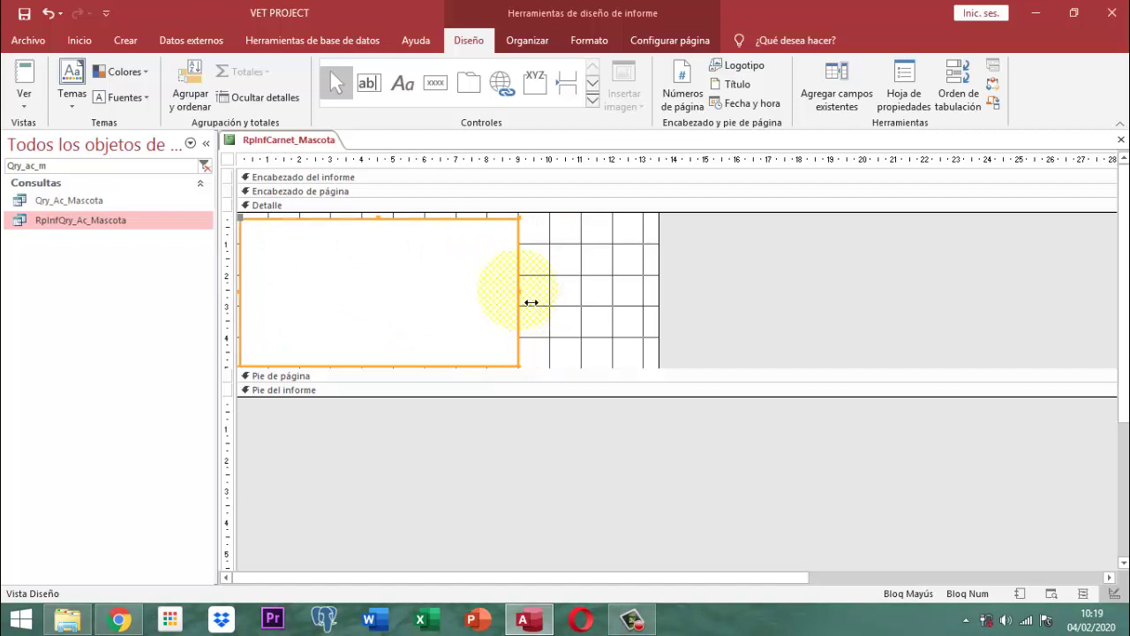
left_click_drag(530, 302, 524, 303)
left_click(704, 283)
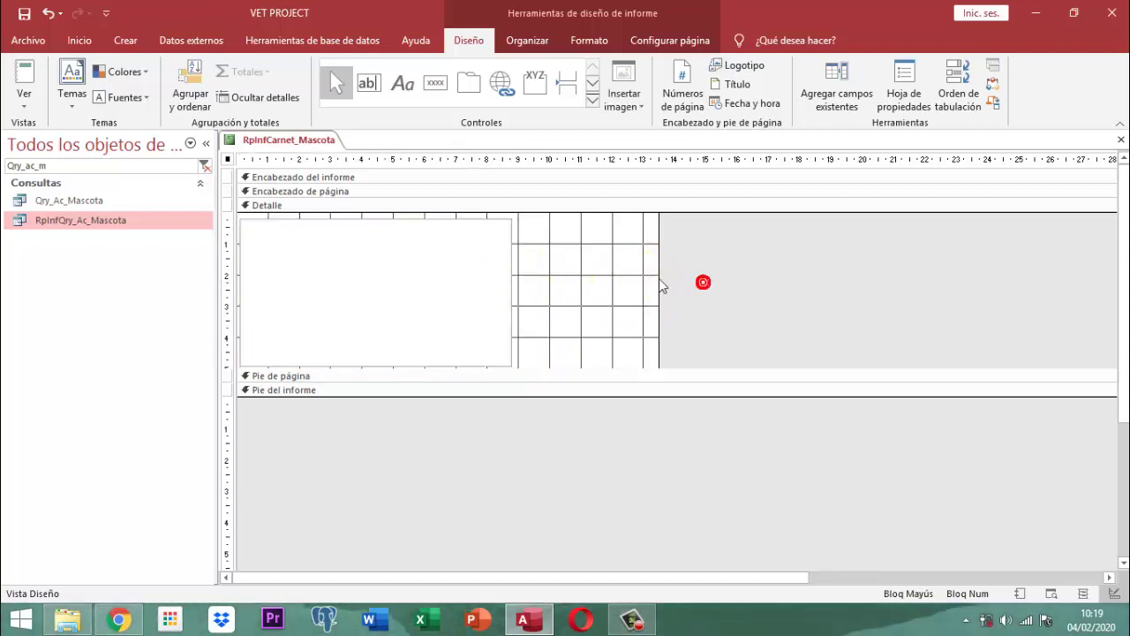
Narrow the report to about 9 cm wide and send the border rectangle behind the card's controls
left_click_drag(662, 287, 526, 310)
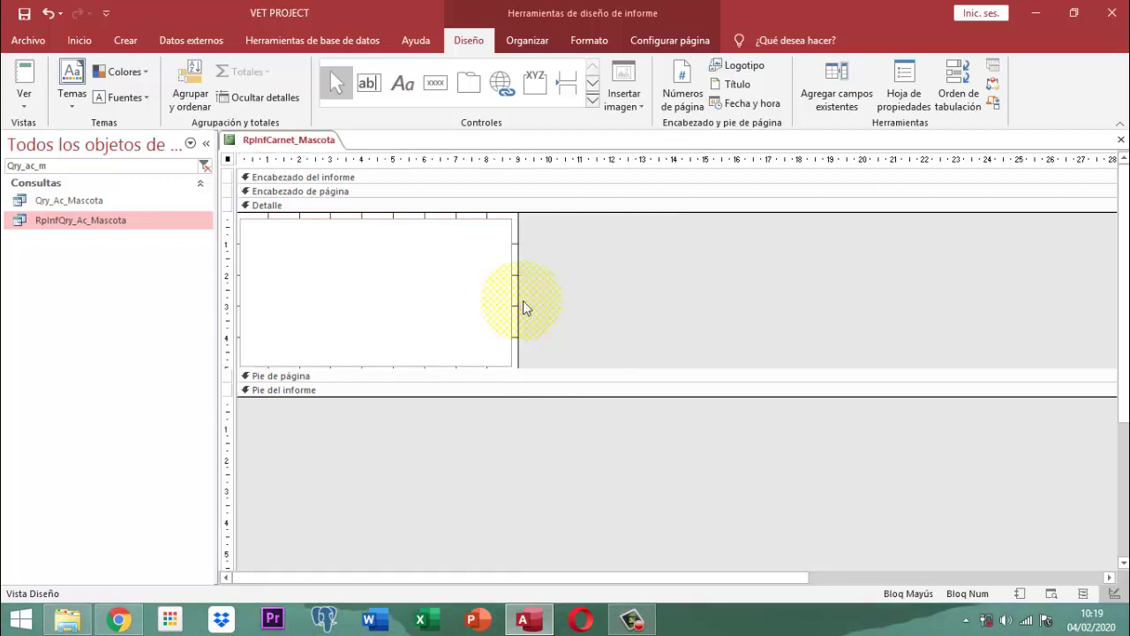
left_click(462, 303)
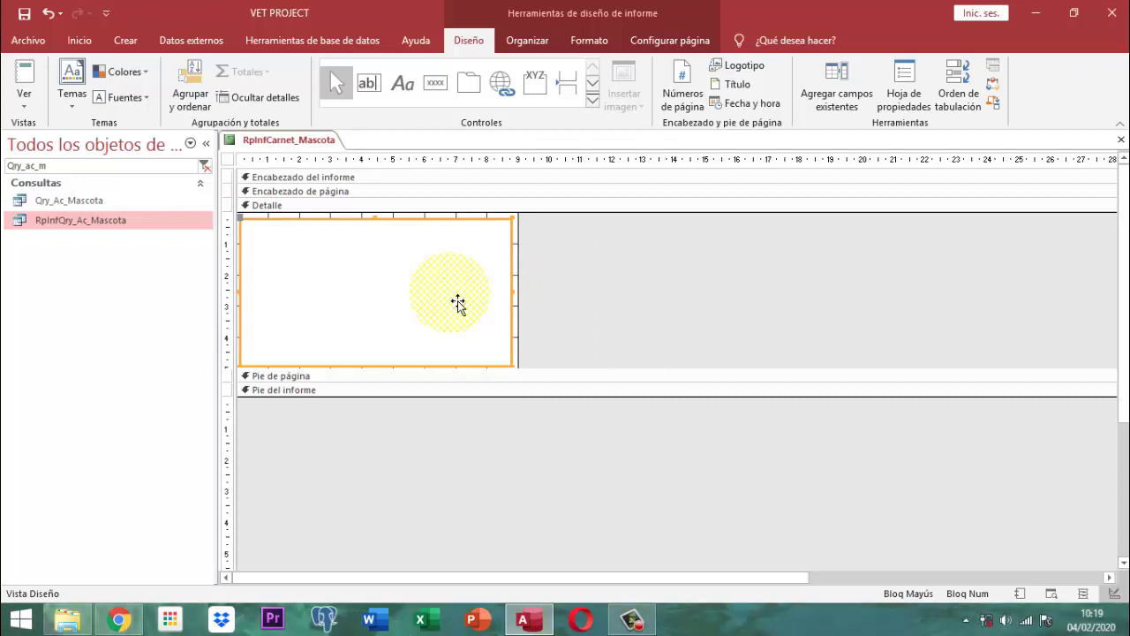
left_click(511, 42)
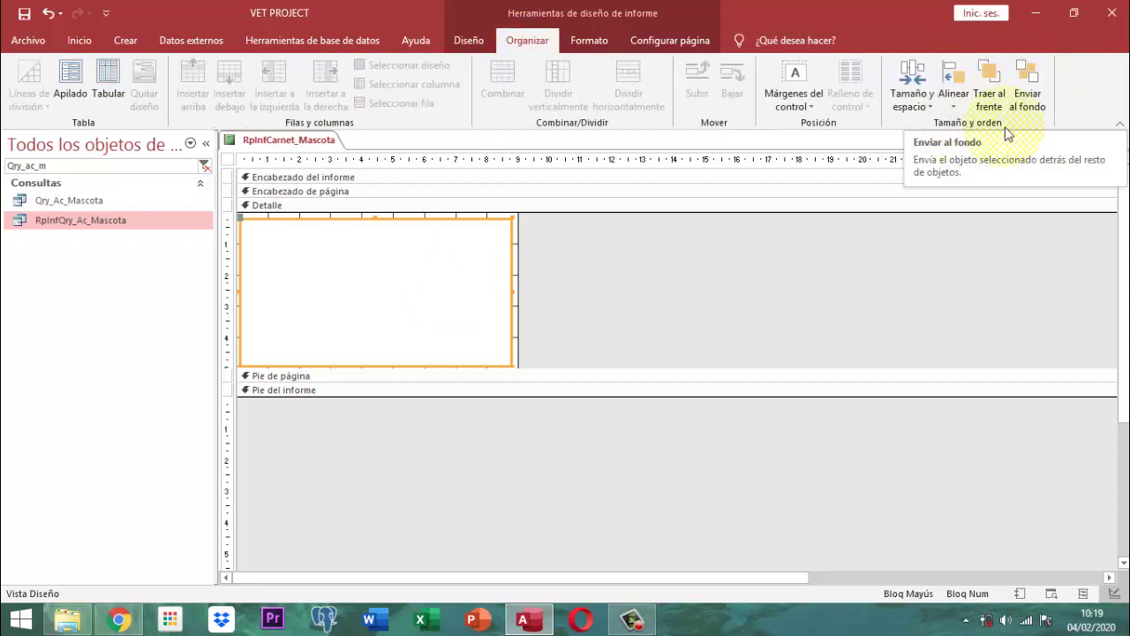
left_click(1039, 106)
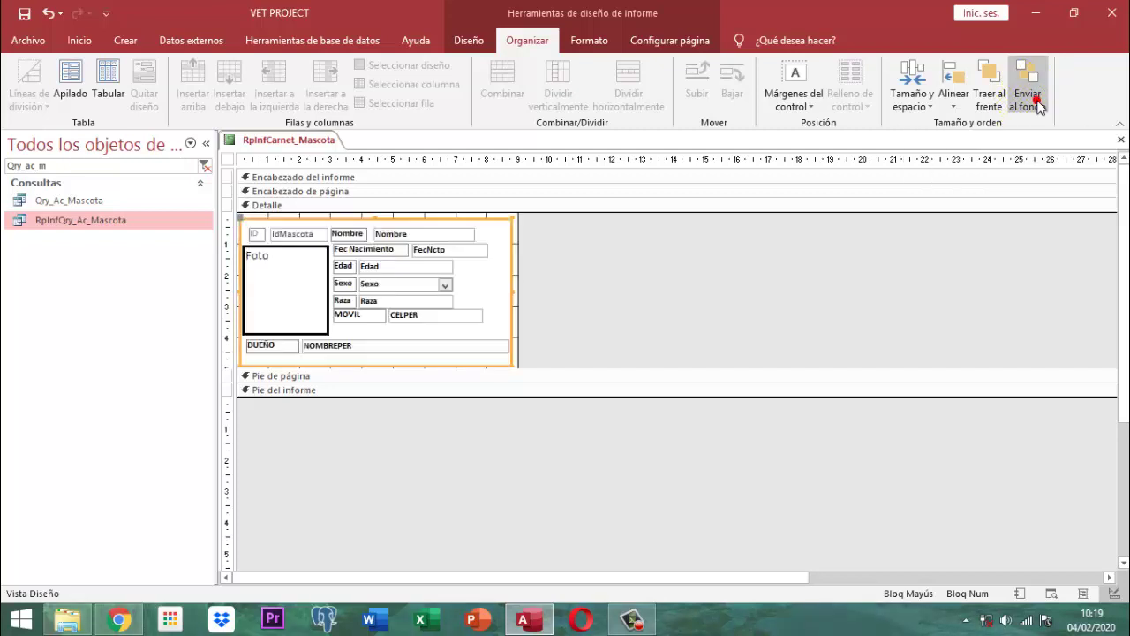
left_click(625, 272)
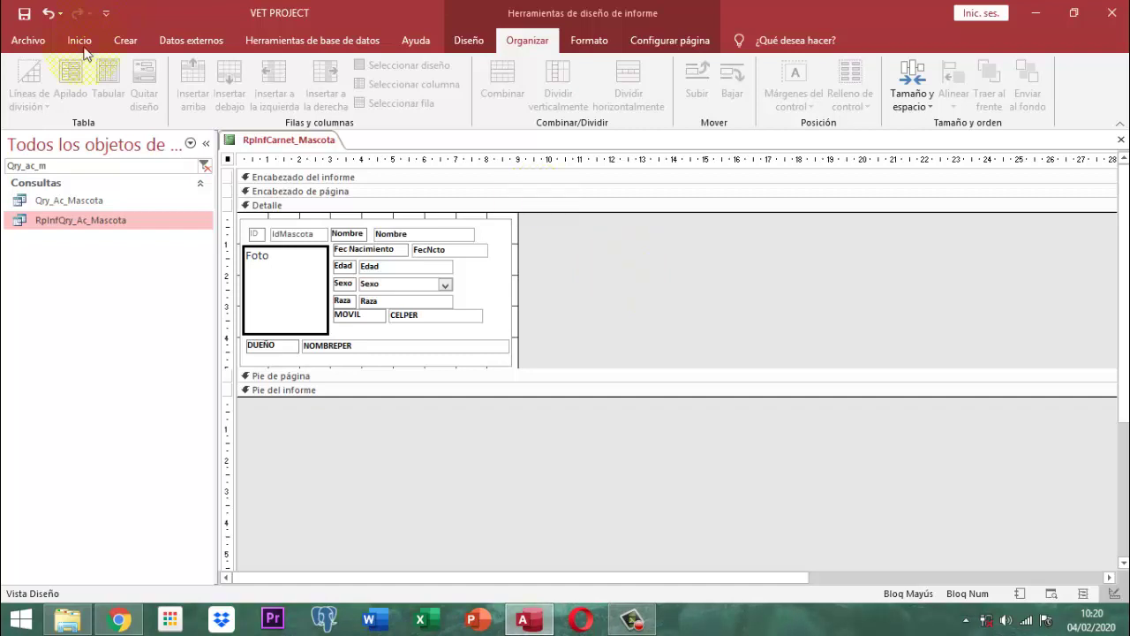
Save the report and set its Emergente property to Sí
right_click(274, 142)
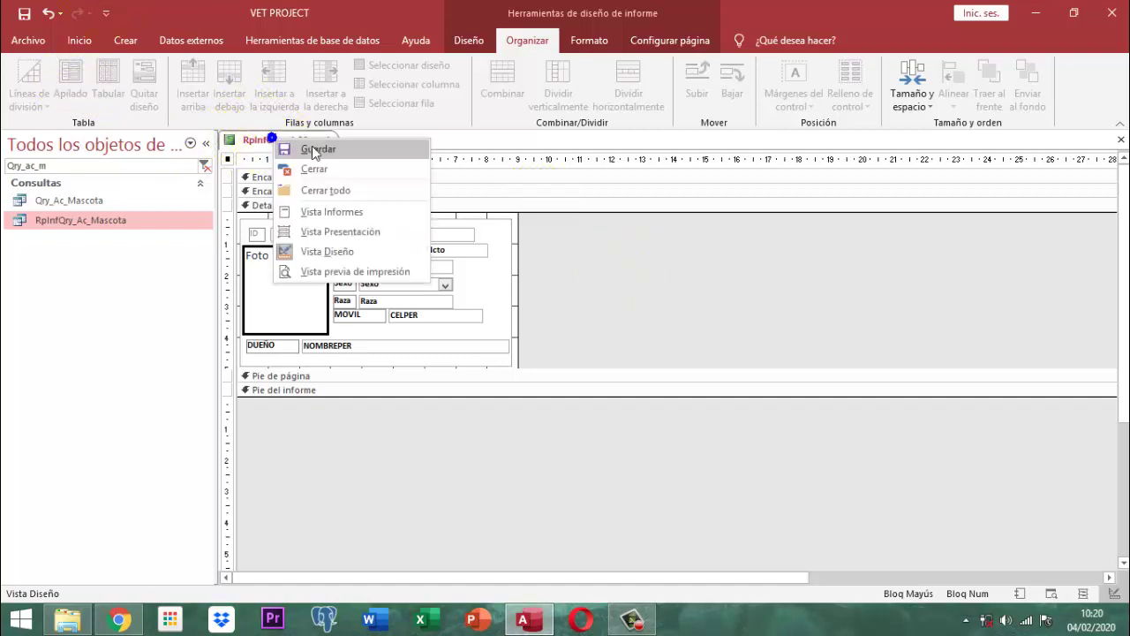
left_click(330, 159)
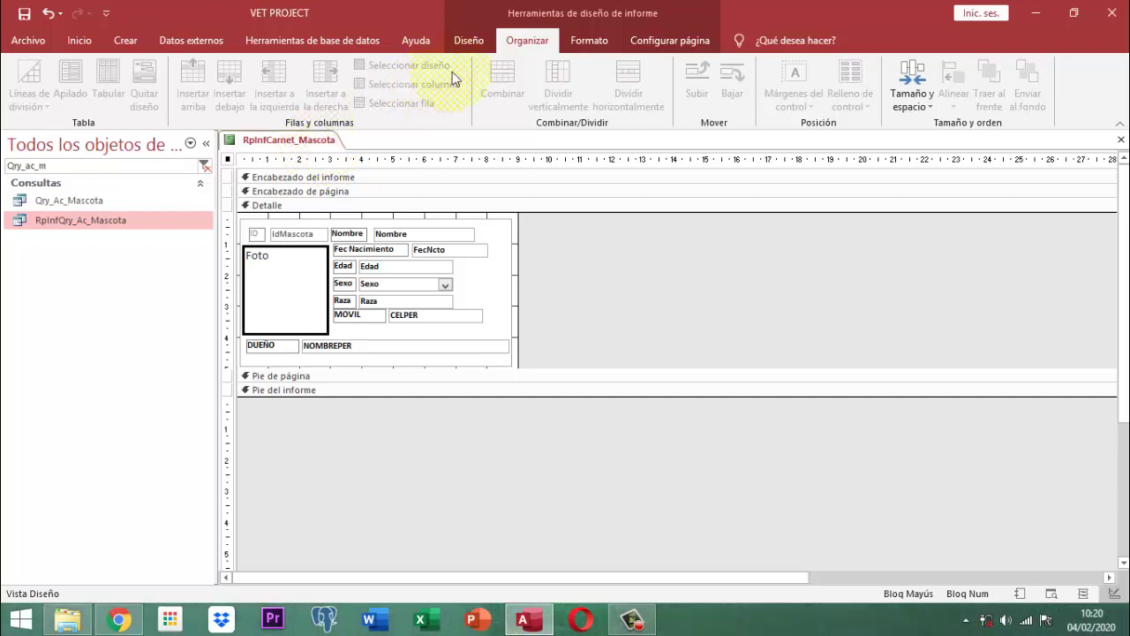
left_click(477, 42)
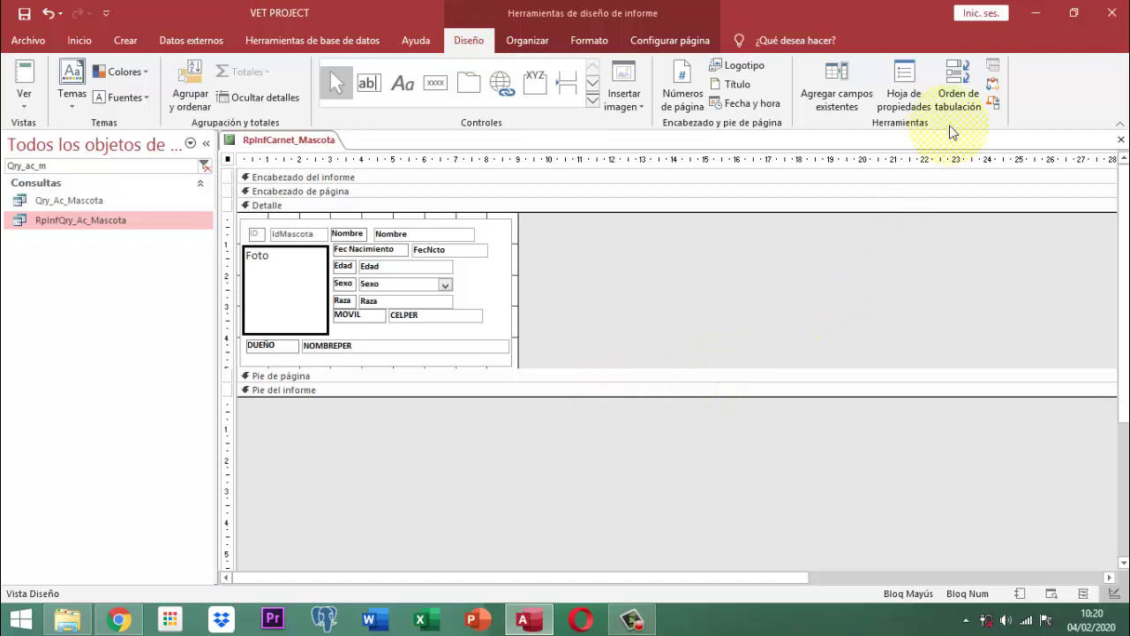
left_click(903, 88)
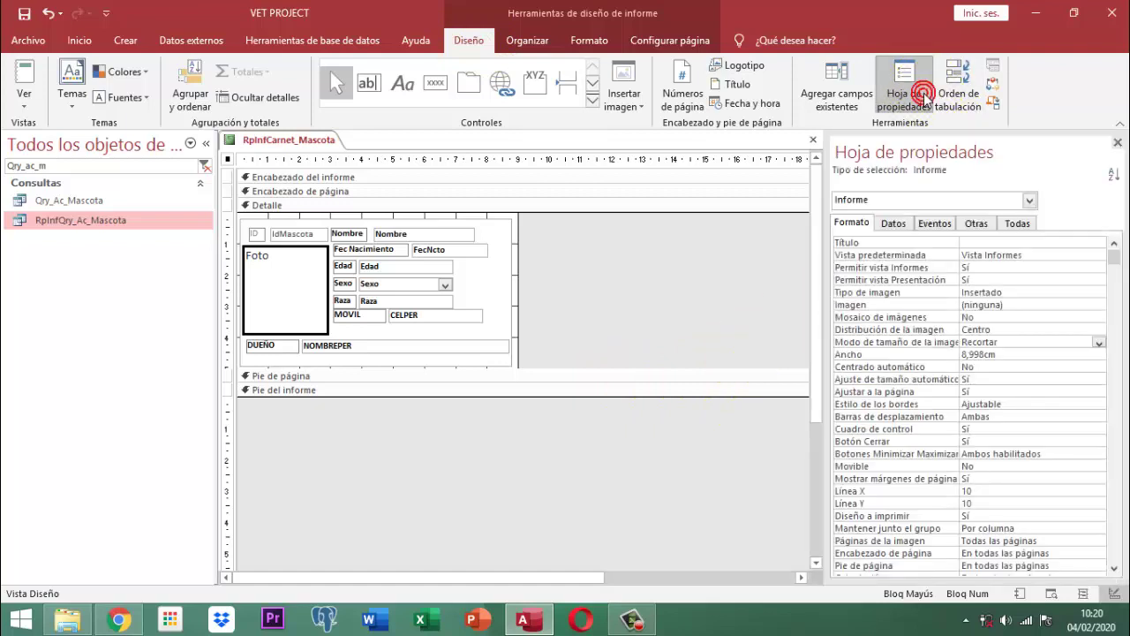
left_click(974, 226)
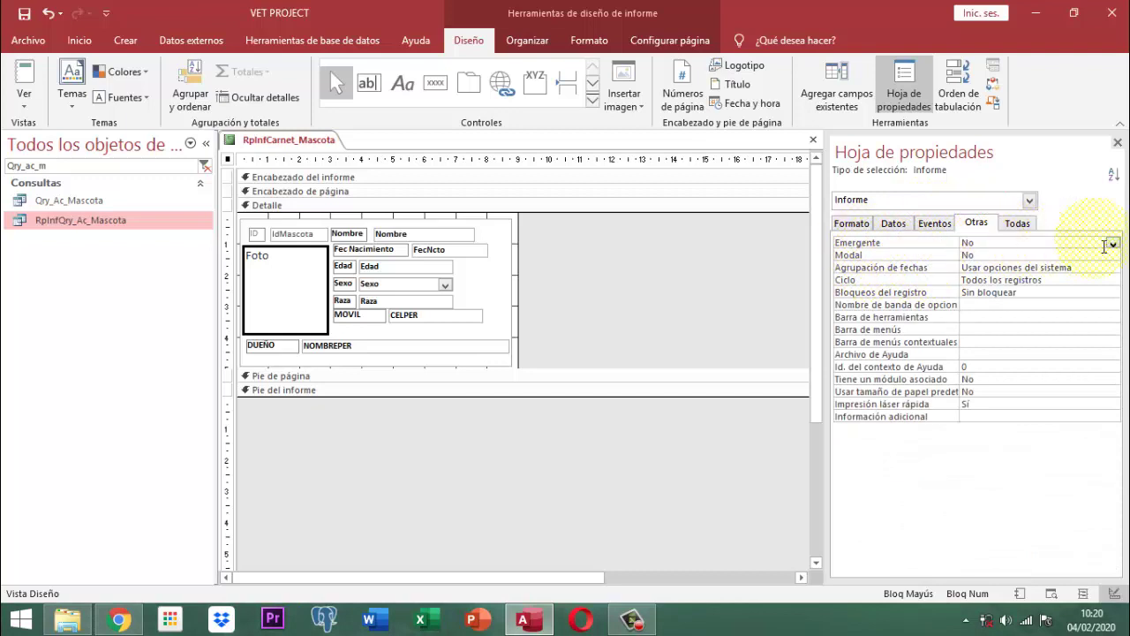
left_click(1114, 245)
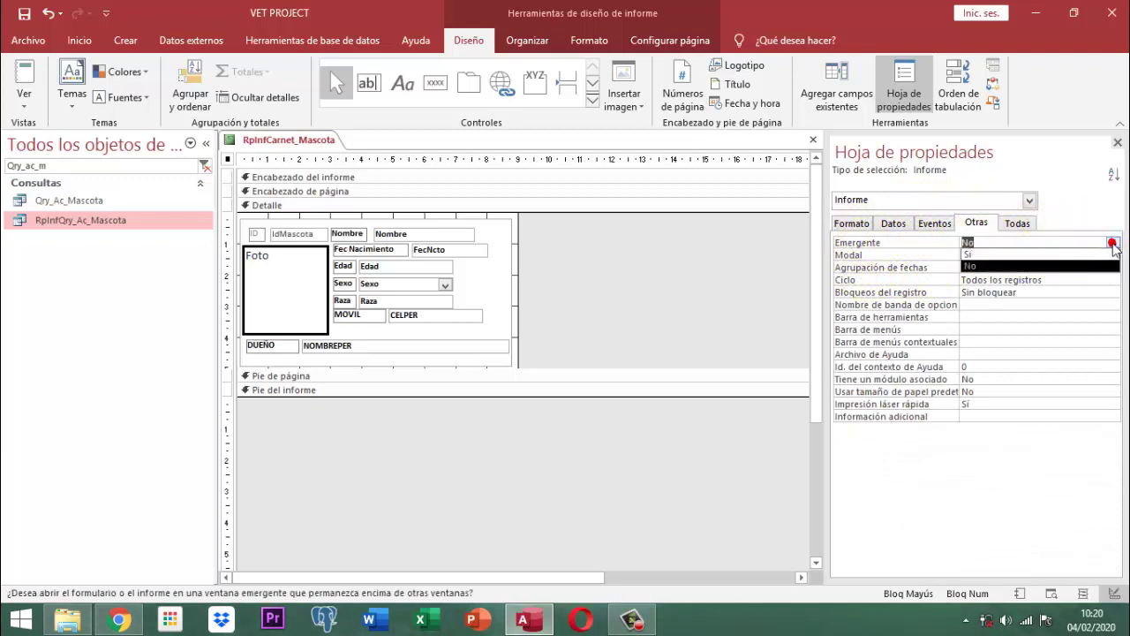
left_click(985, 255)
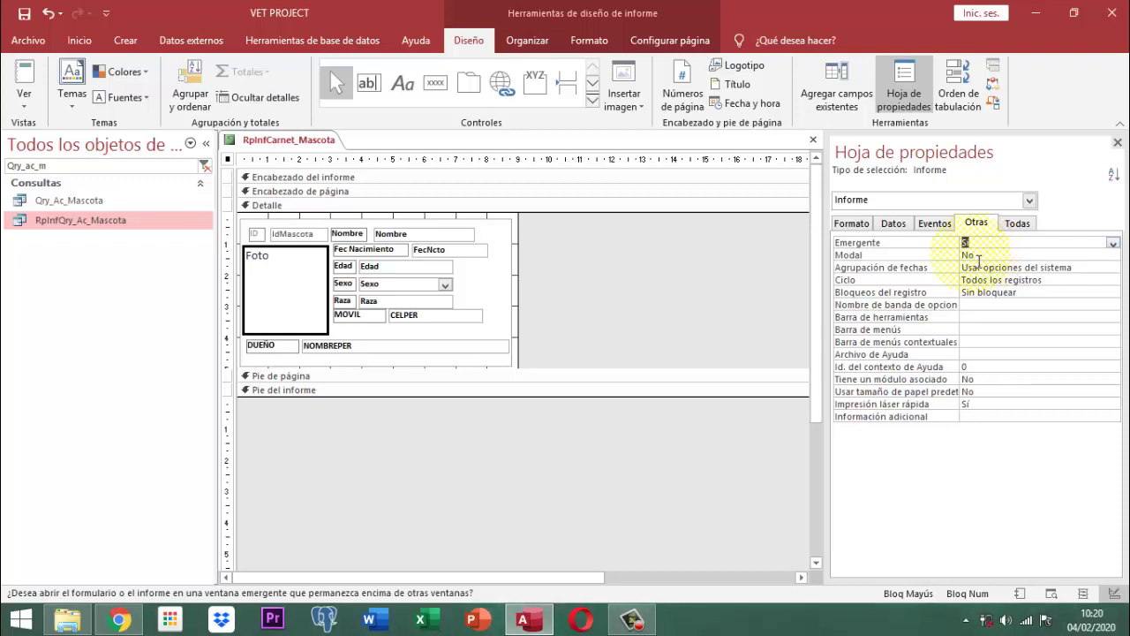
Set the report's Centrado automático to Sí and its Título to CARNET MASCOTA, closing the property sheet
left_click(854, 224)
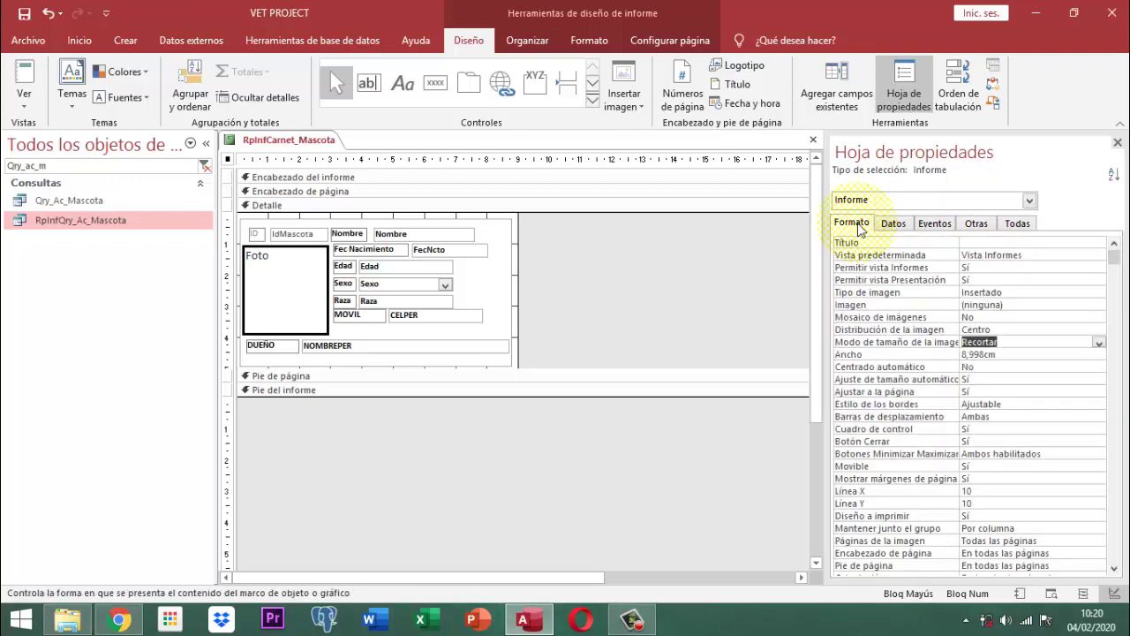
left_click(1001, 365)
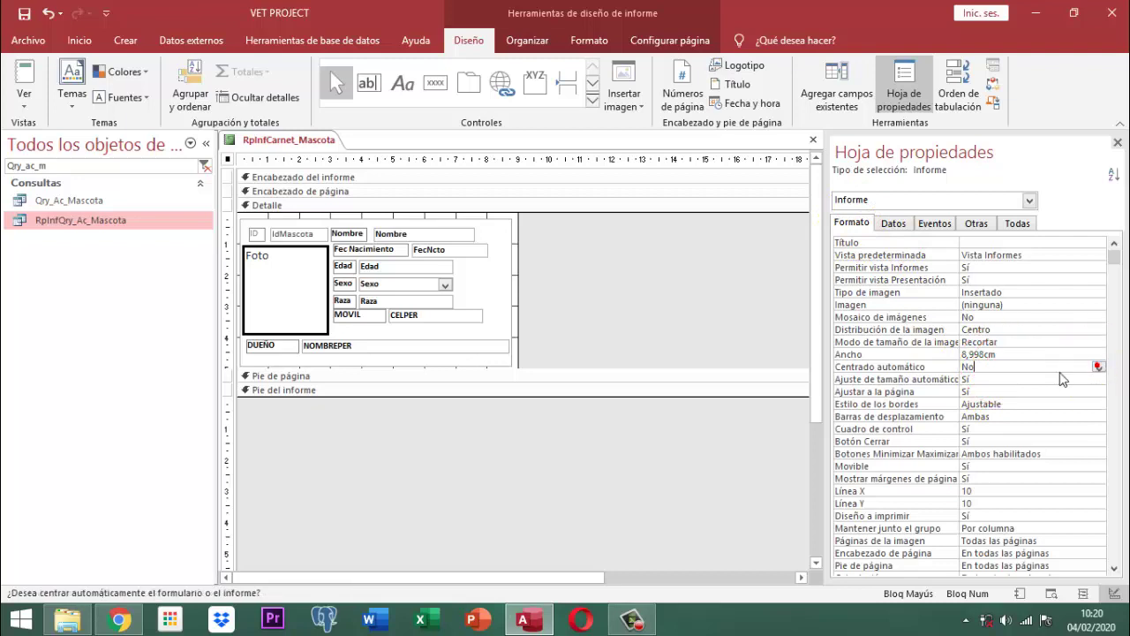
left_click(1098, 366)
left_click(967, 378)
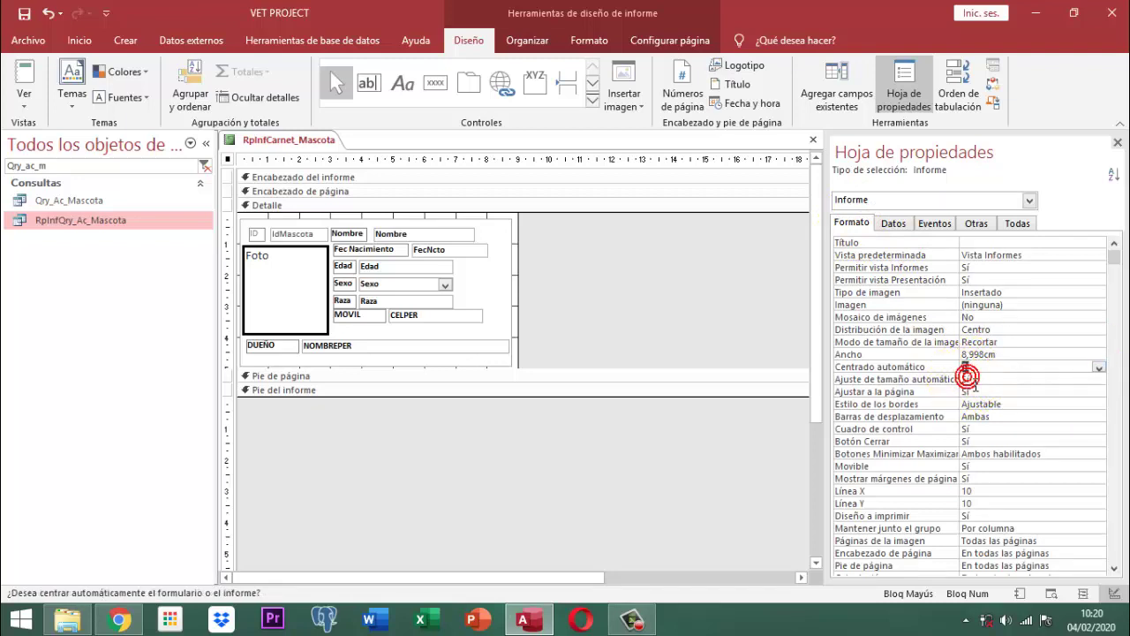
left_click(991, 246)
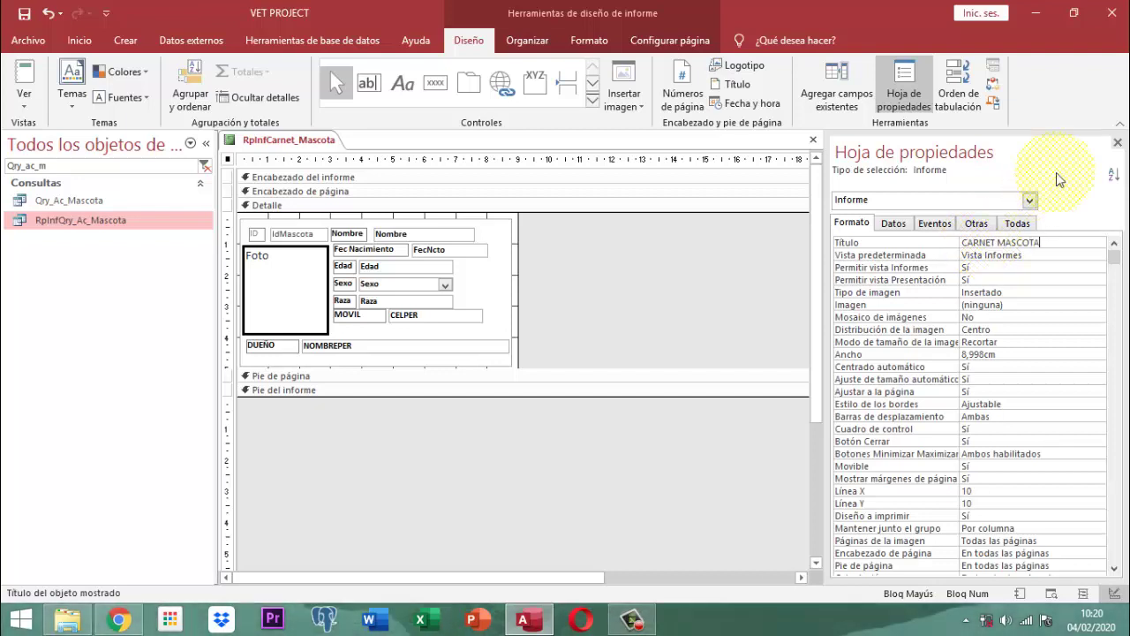
left_click(1118, 143)
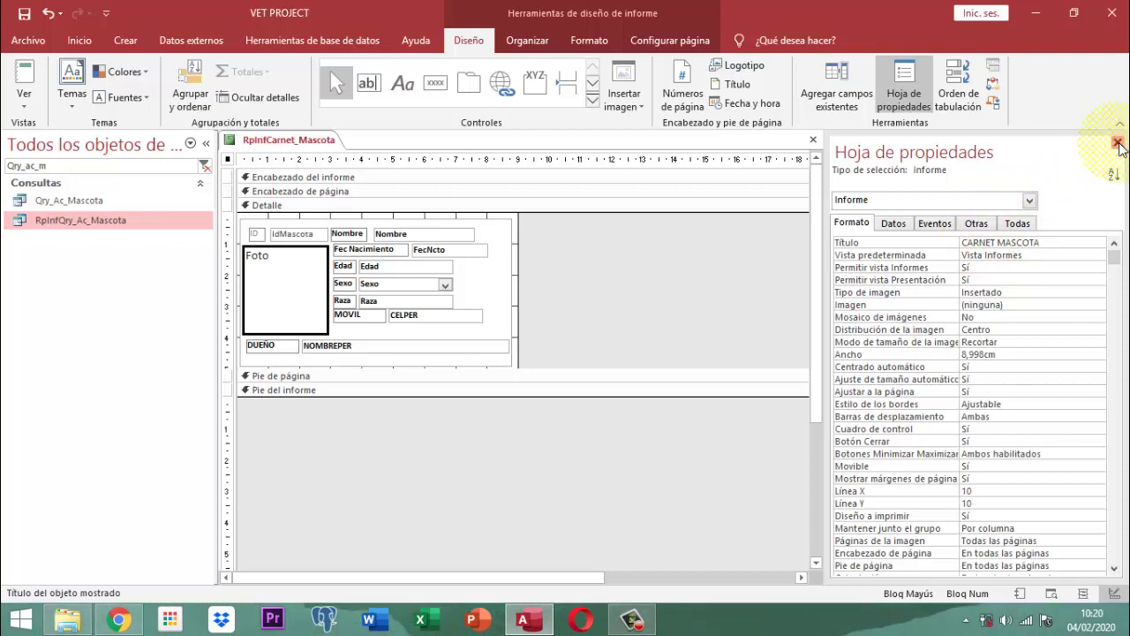
left_click(1118, 143)
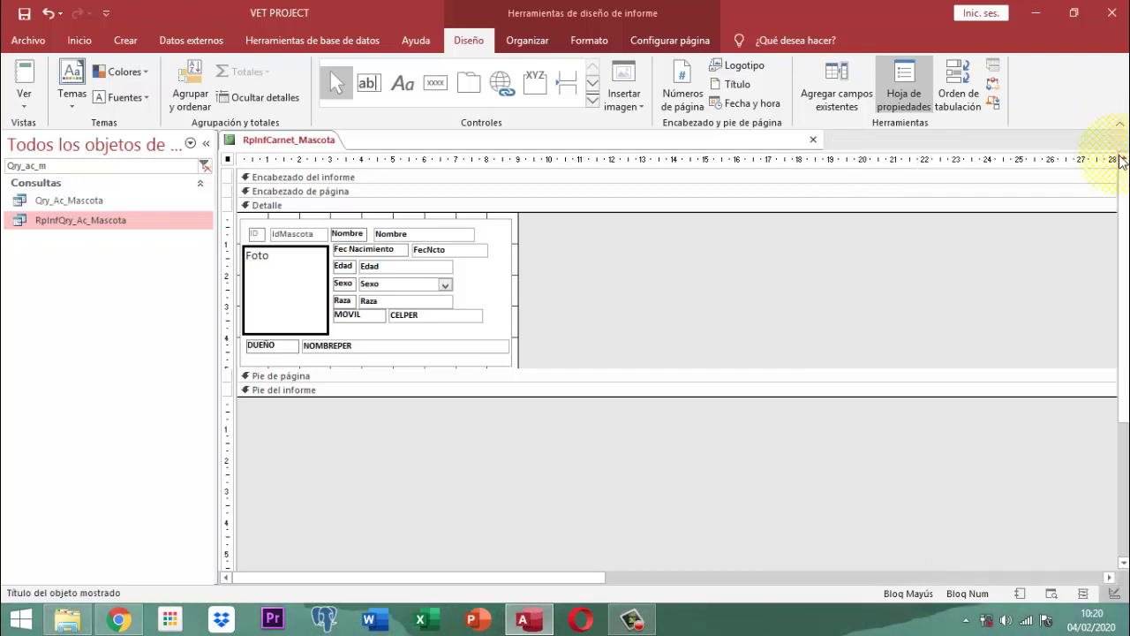
Save the RpInfCarnet_Mascota report and close it
right_click(309, 140)
left_click(353, 146)
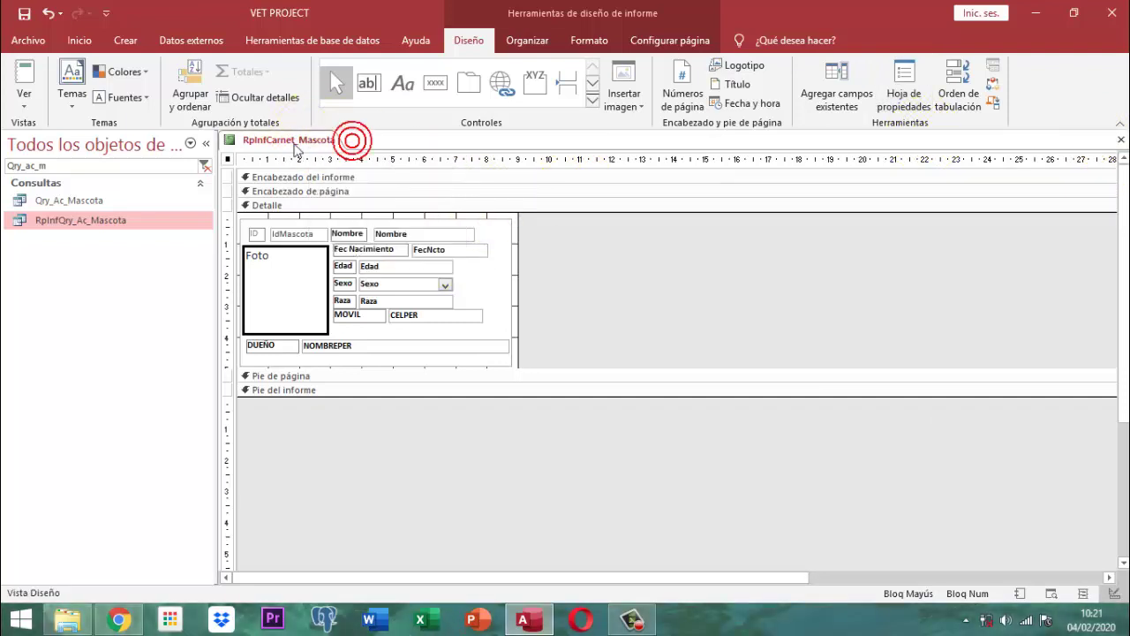
right_click(300, 144)
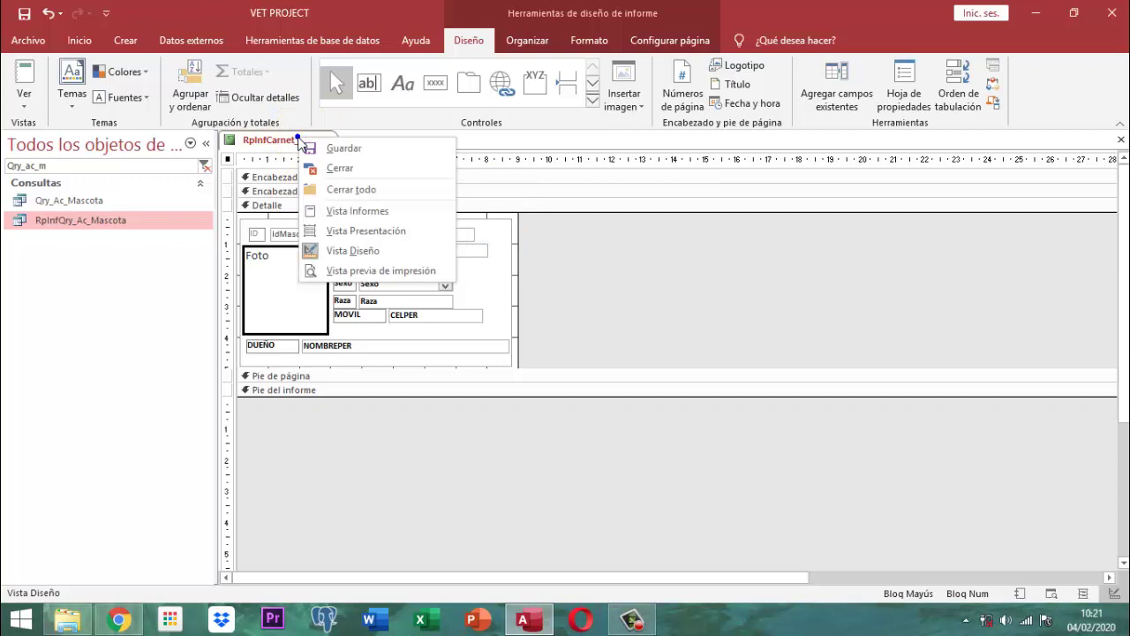
left_click(347, 173)
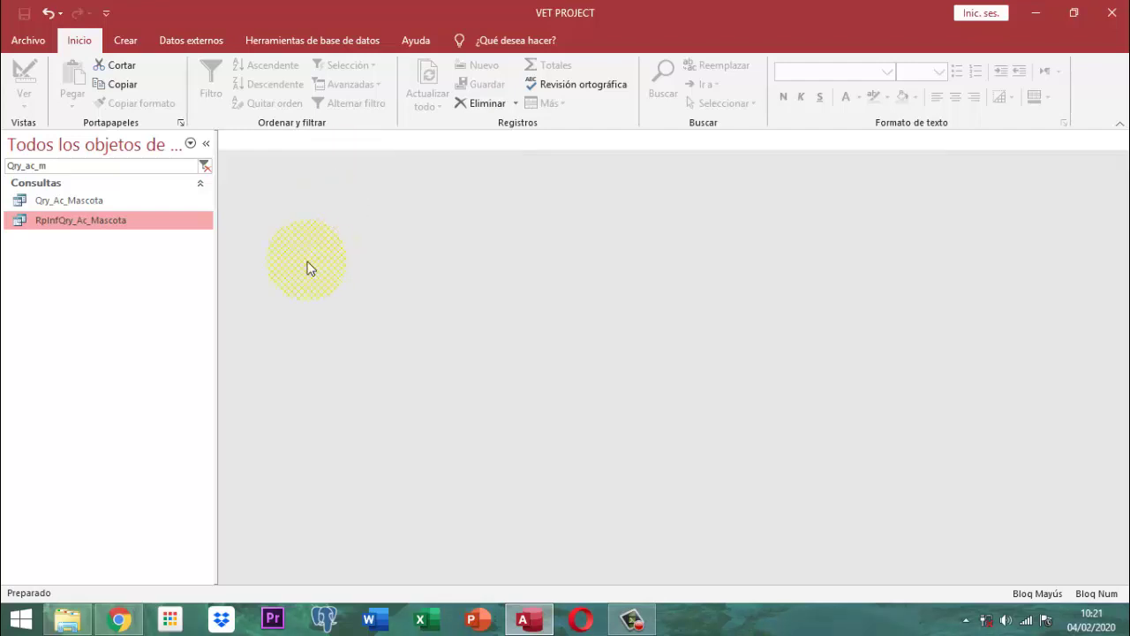
Clear the object search, show only Informes in the object list, and open the RpInfCarnet_Mascota report
left_click(204, 168)
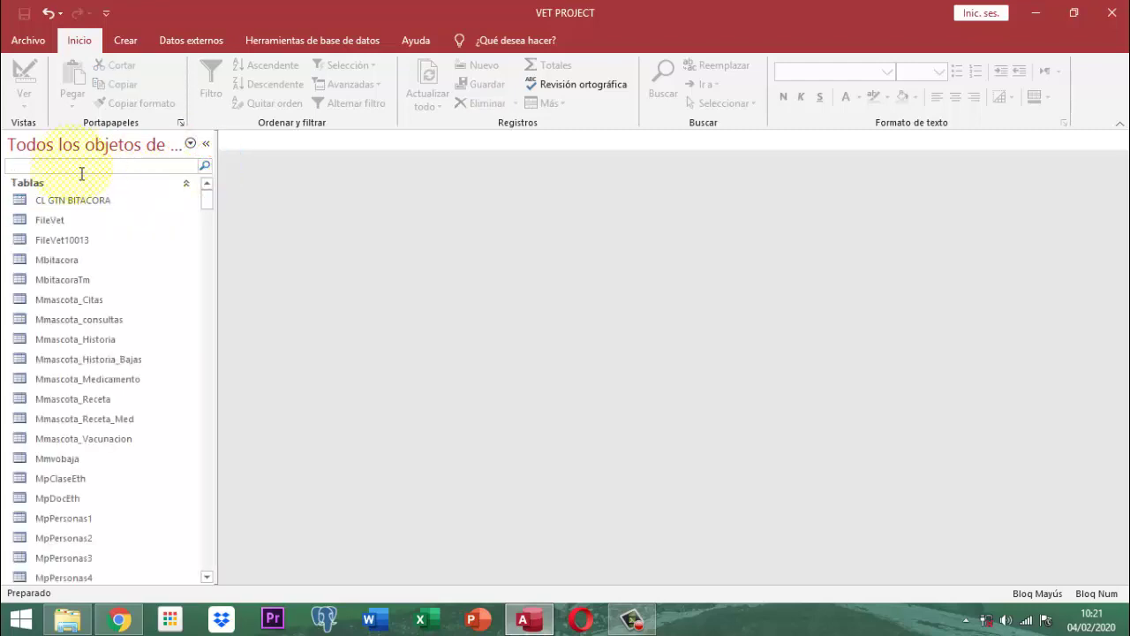
left_click(51, 145)
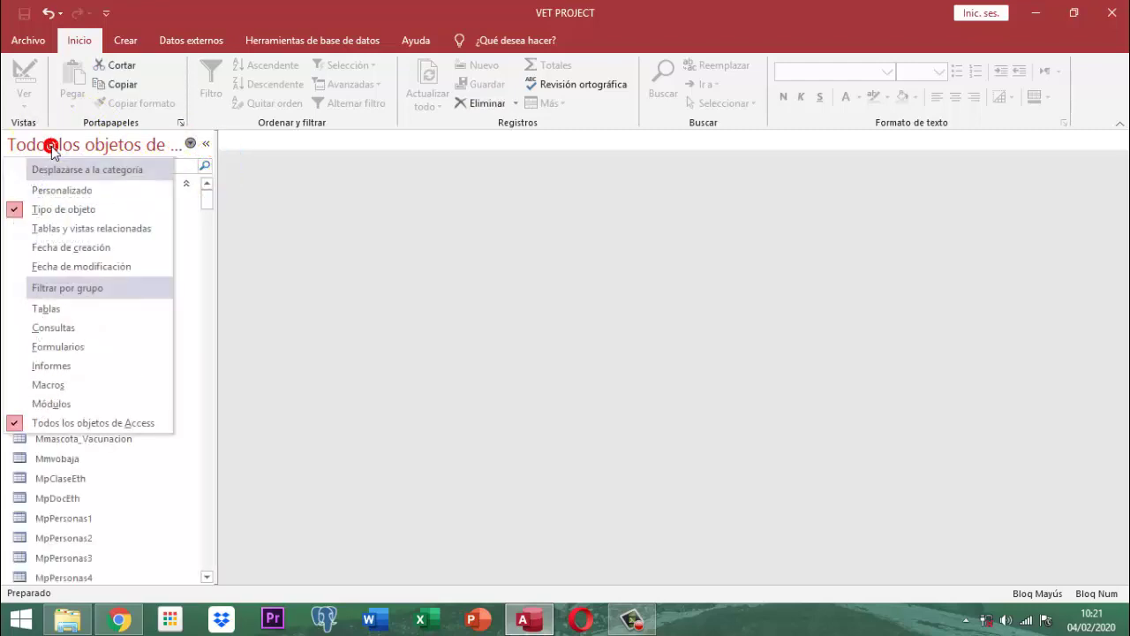
left_click(63, 364)
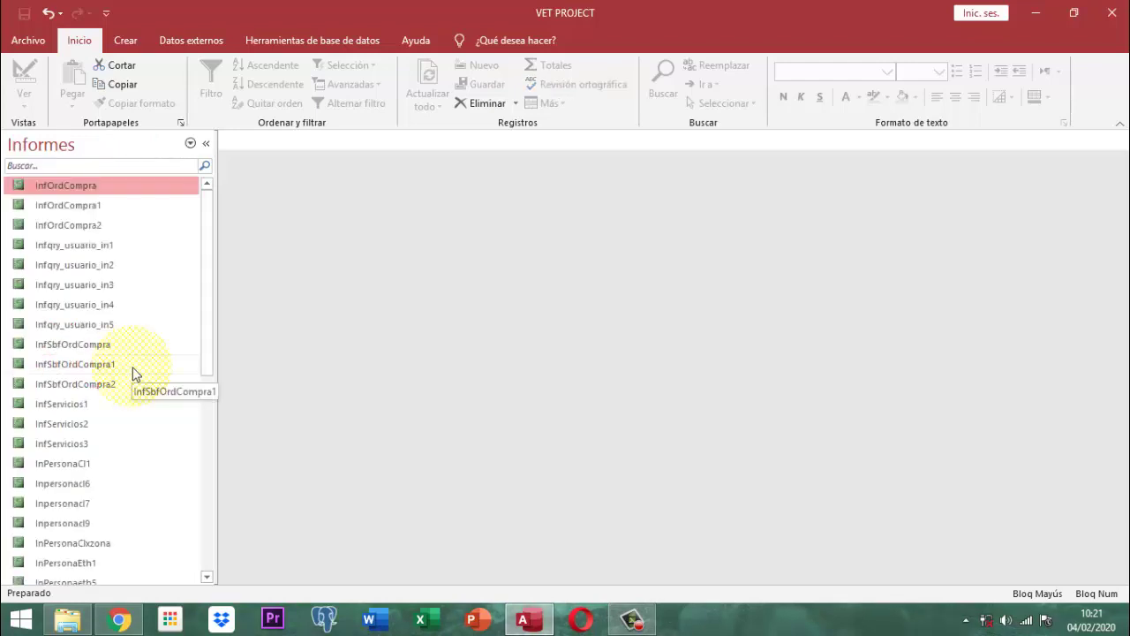
scroll(135, 370, "down", 8)
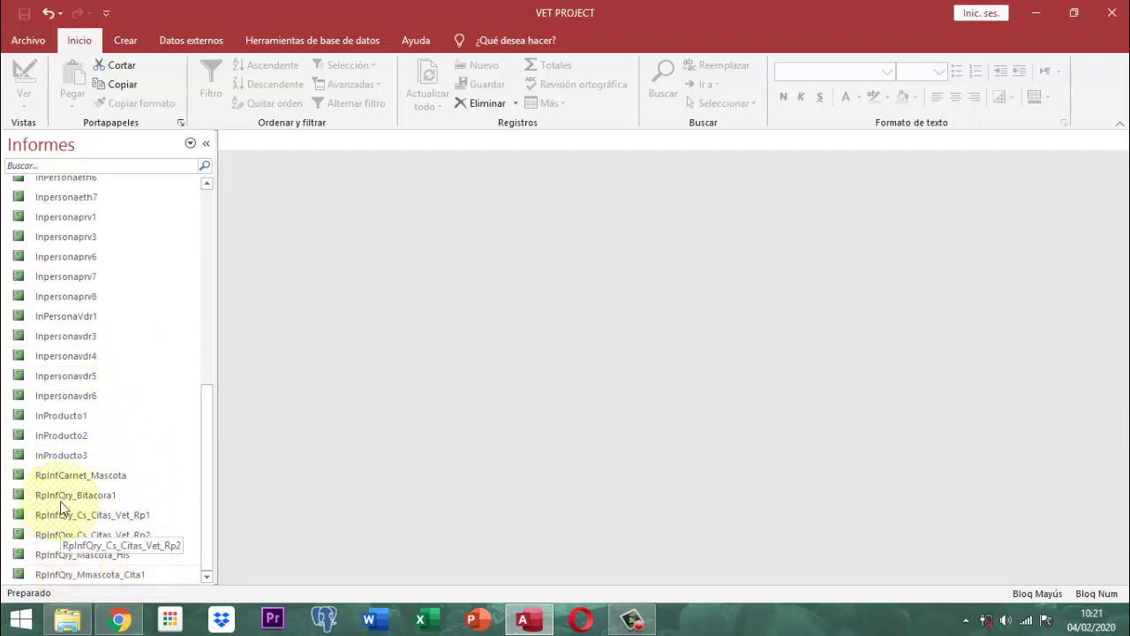
left_click(86, 475)
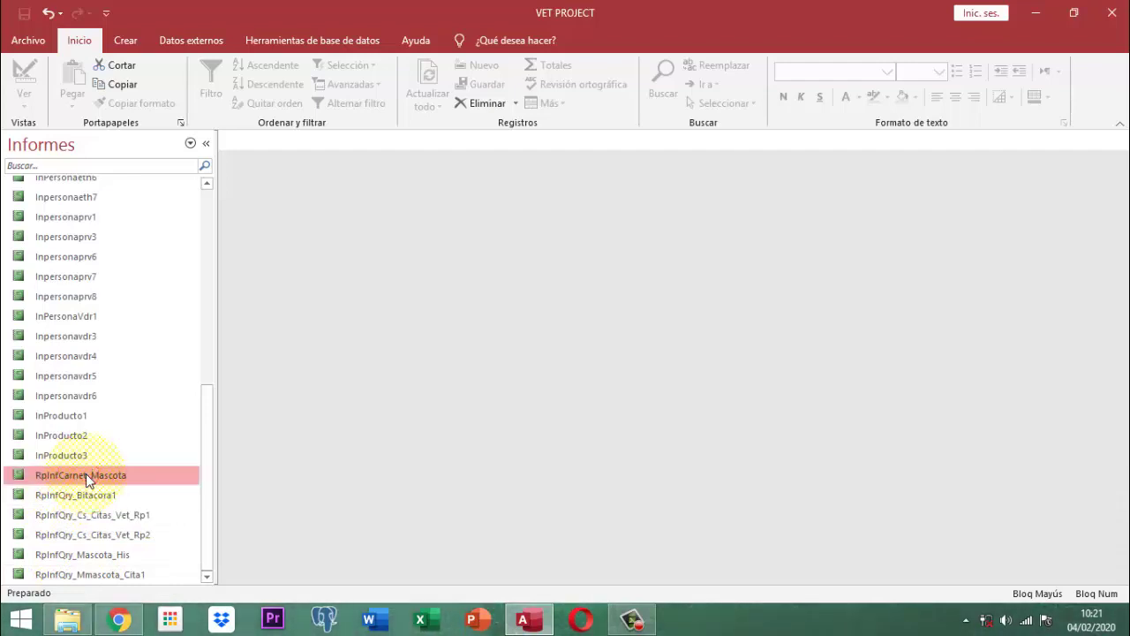
left_click(86, 475)
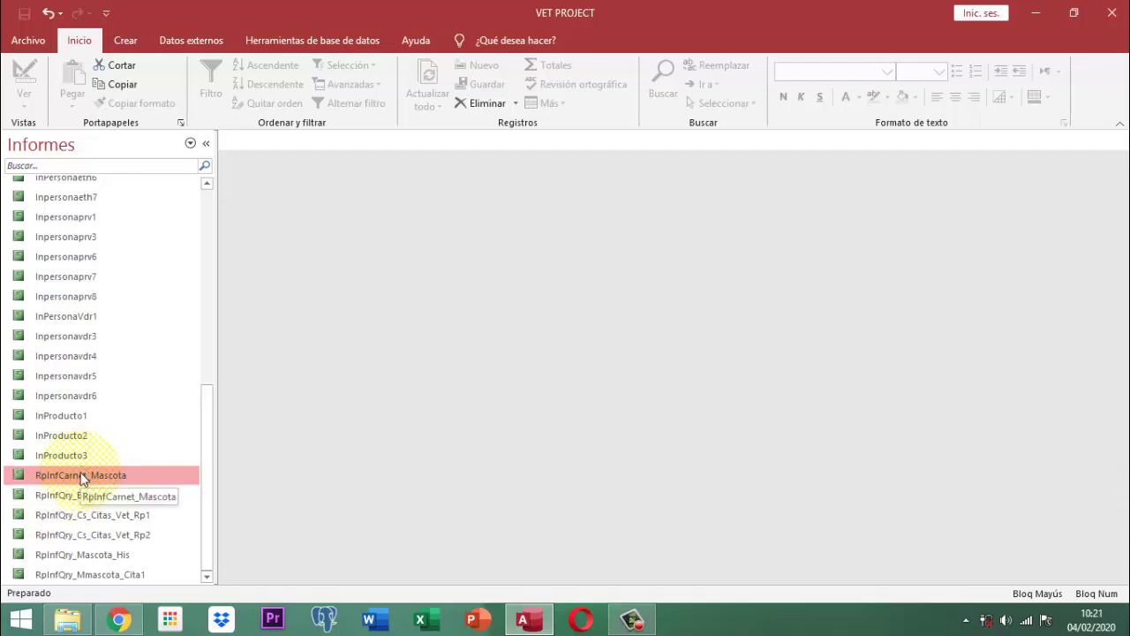
double_click(82, 477)
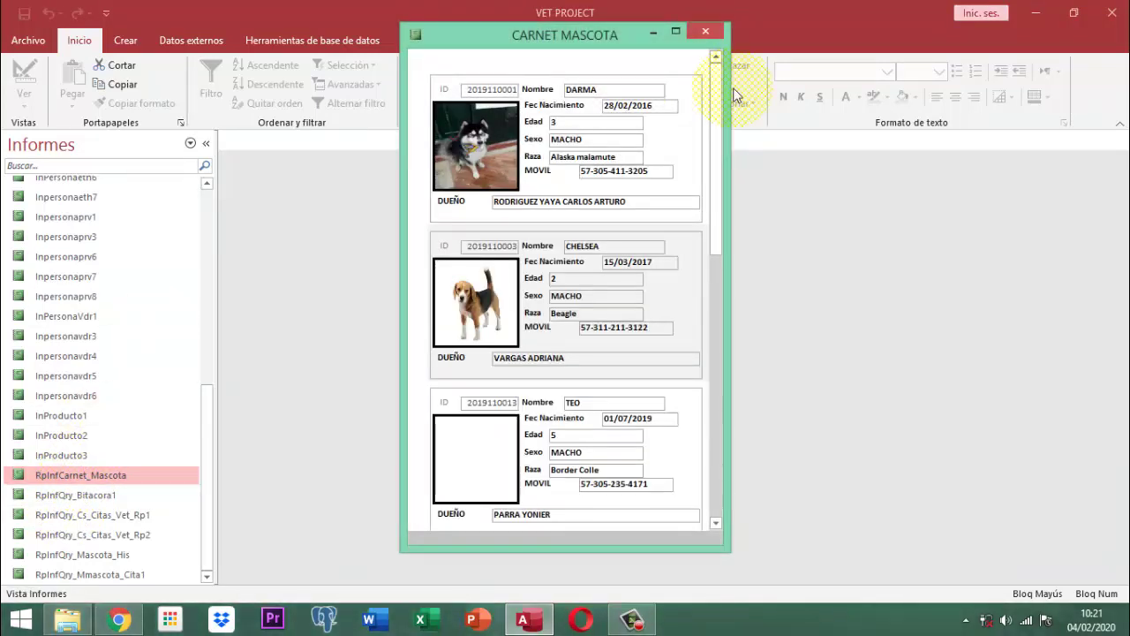
Maximize the report window and look through all the pet cards, checking photos, pet data, owner details and borders
left_click(721, 235)
left_click_drag(737, 491, 718, 492)
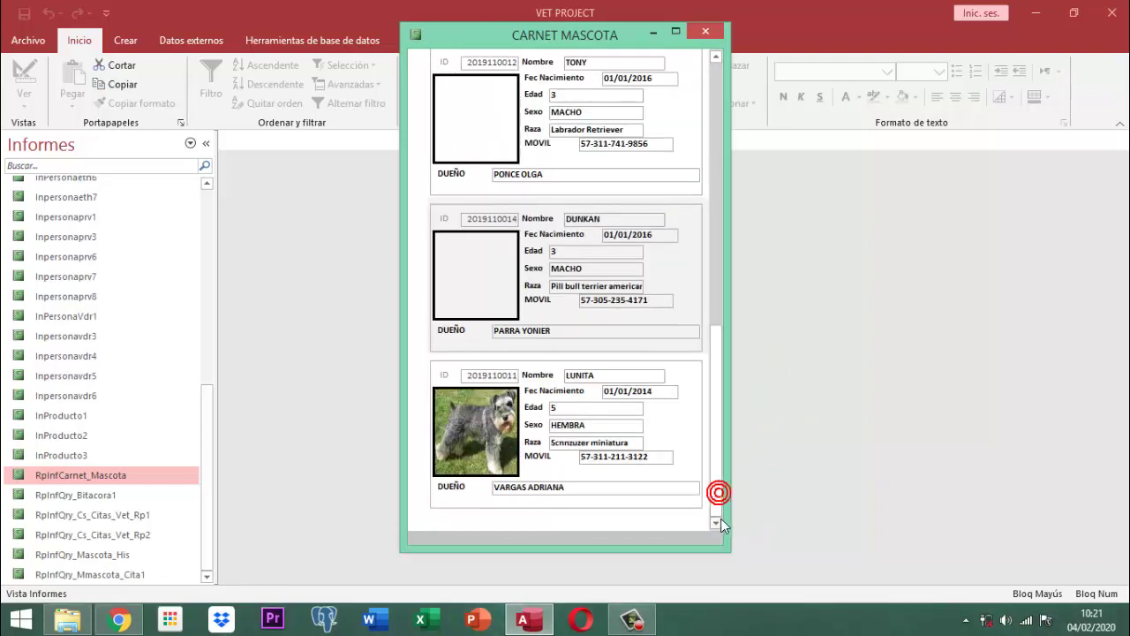
left_click(676, 33)
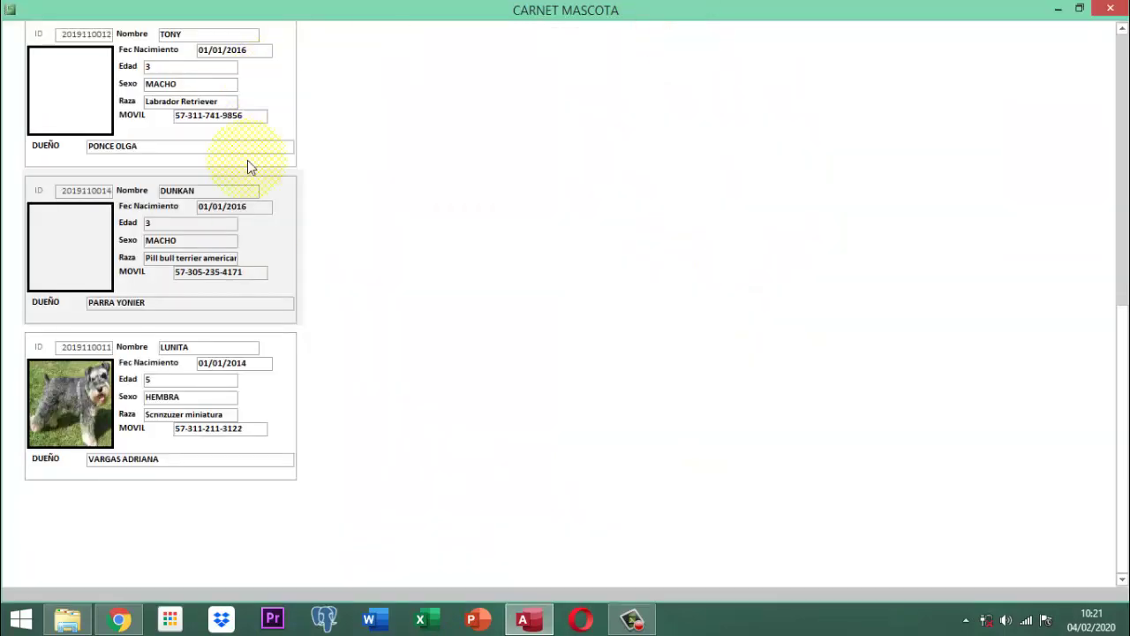
scroll(347, 216, "down", 5)
scroll(347, 216, "up", 5)
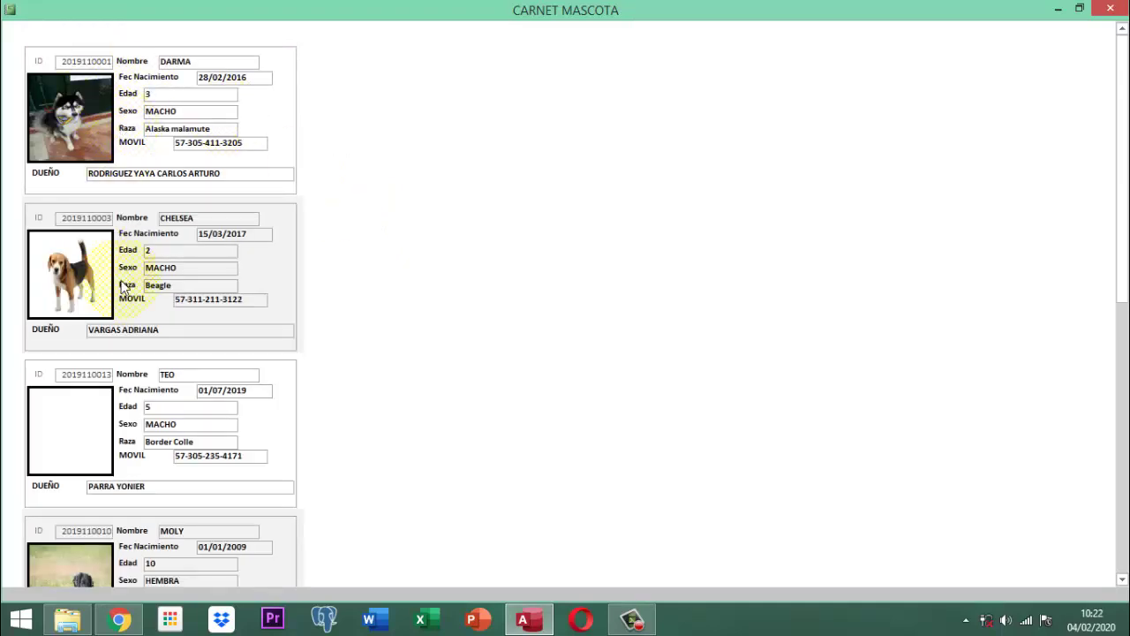
scroll(123, 287, "down", 1)
scroll(123, 287, "down", 2)
scroll(202, 391, "down", 2)
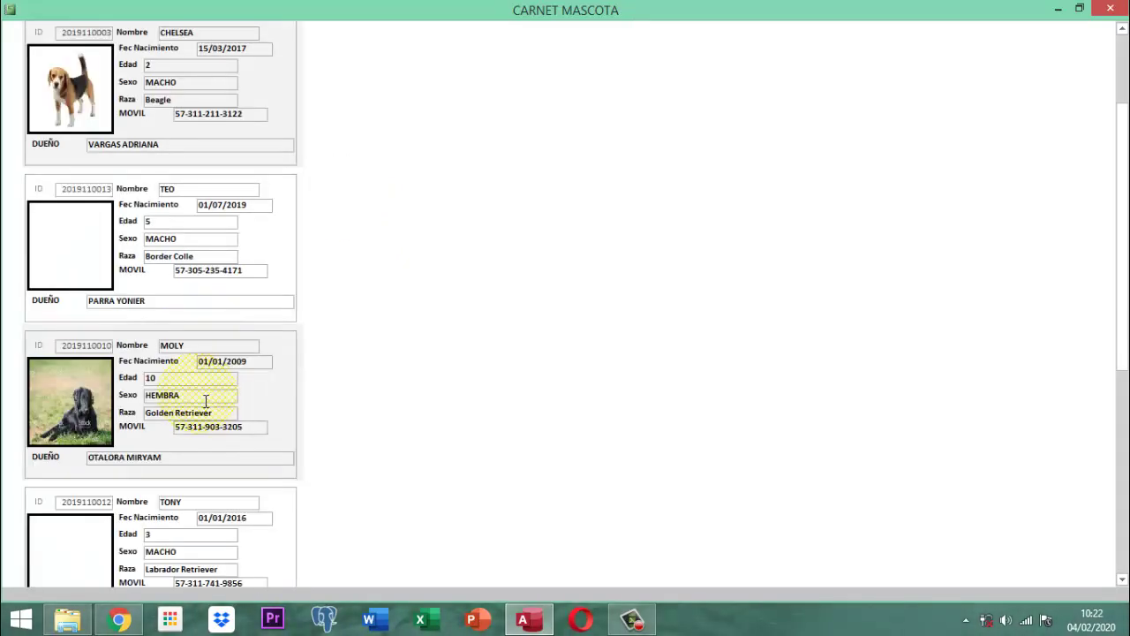
scroll(206, 401, "down", 8)
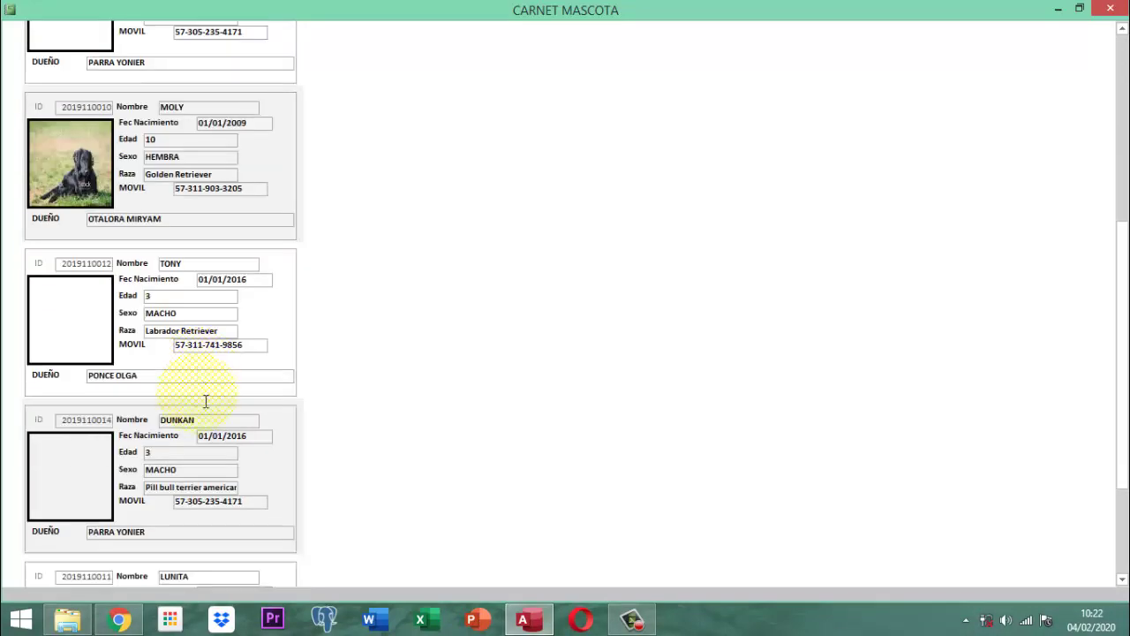
scroll(202, 402, "up", 10)
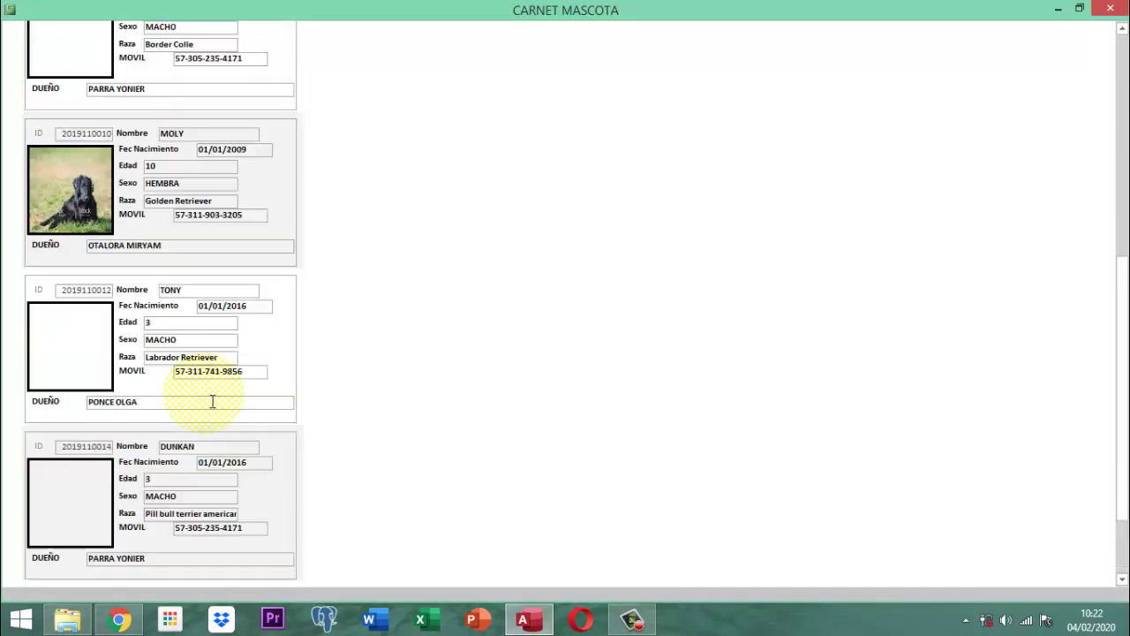
scroll(212, 402, "up", 2)
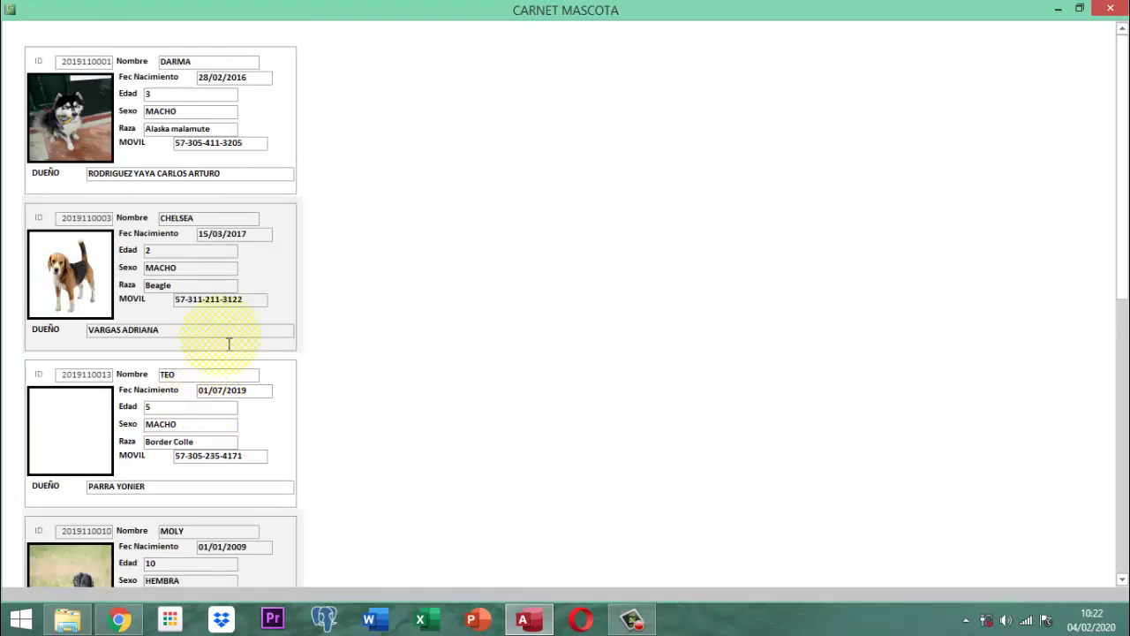
Restore the CARNET MASCOTA report window to its pop-up size and look through the pet cards down to the last one
scroll(214, 291, "down", 1)
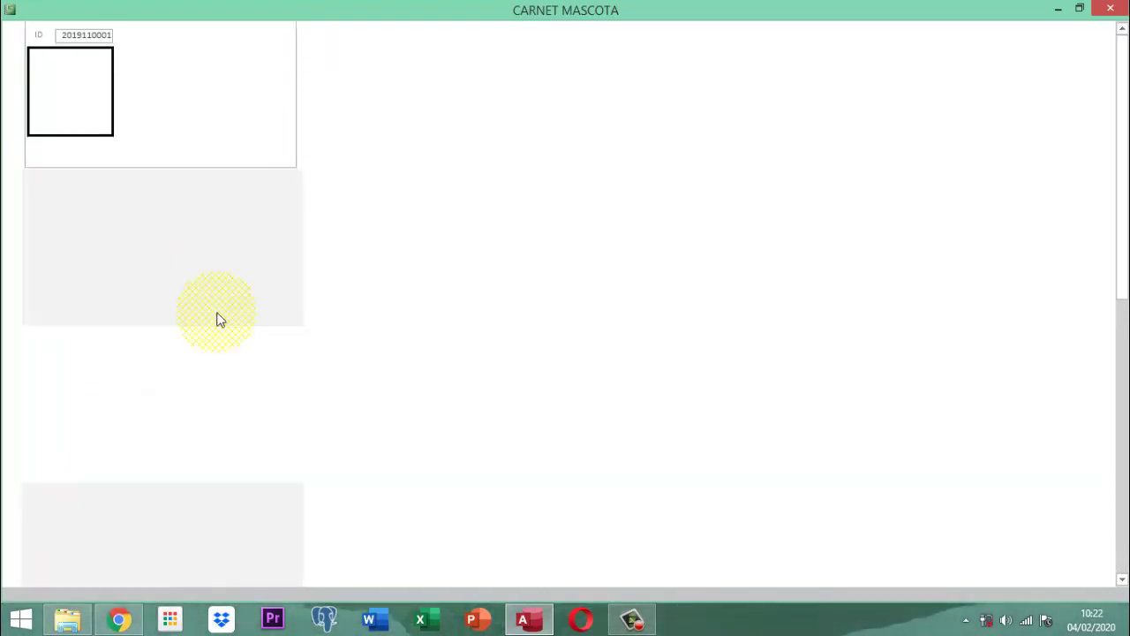
scroll(245, 111, "up", 1)
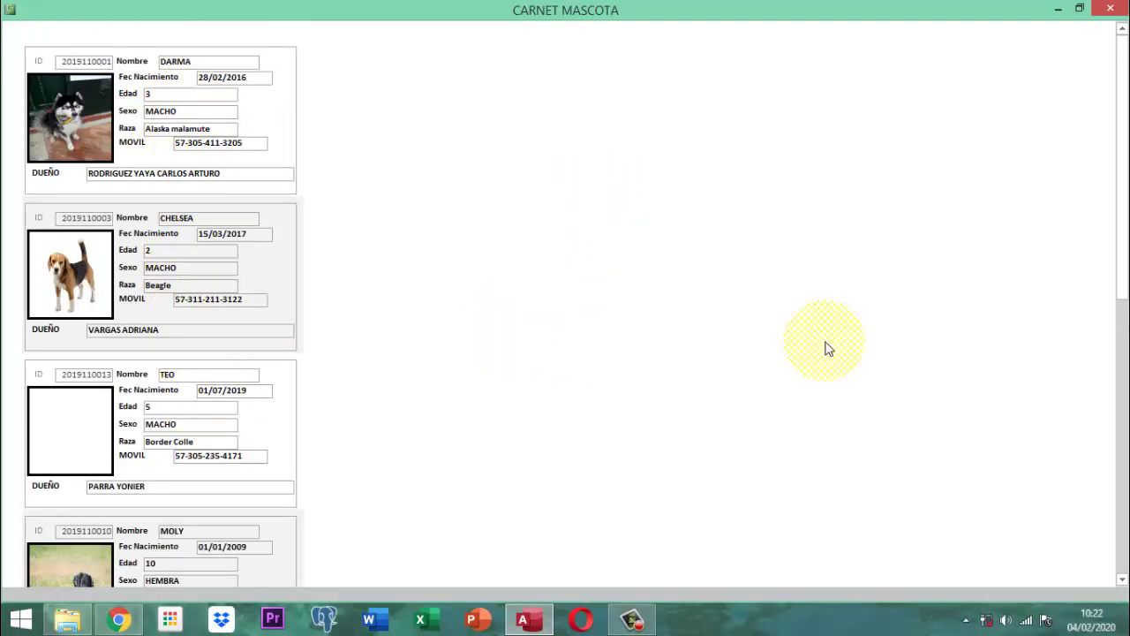
left_click(1080, 7)
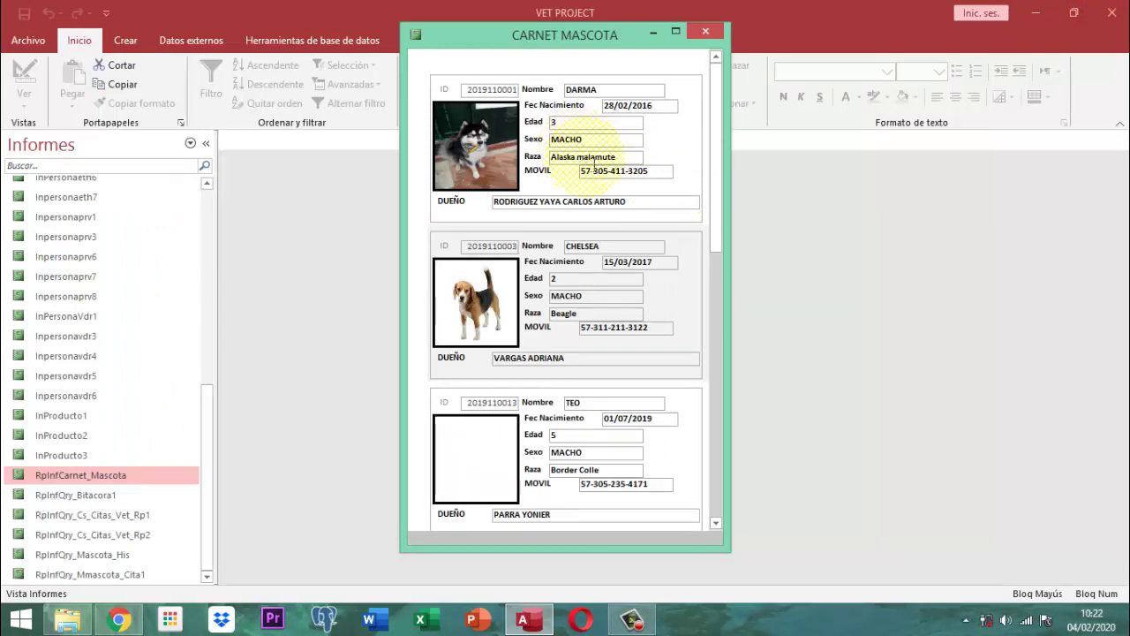
left_click(716, 523)
left_click(716, 522)
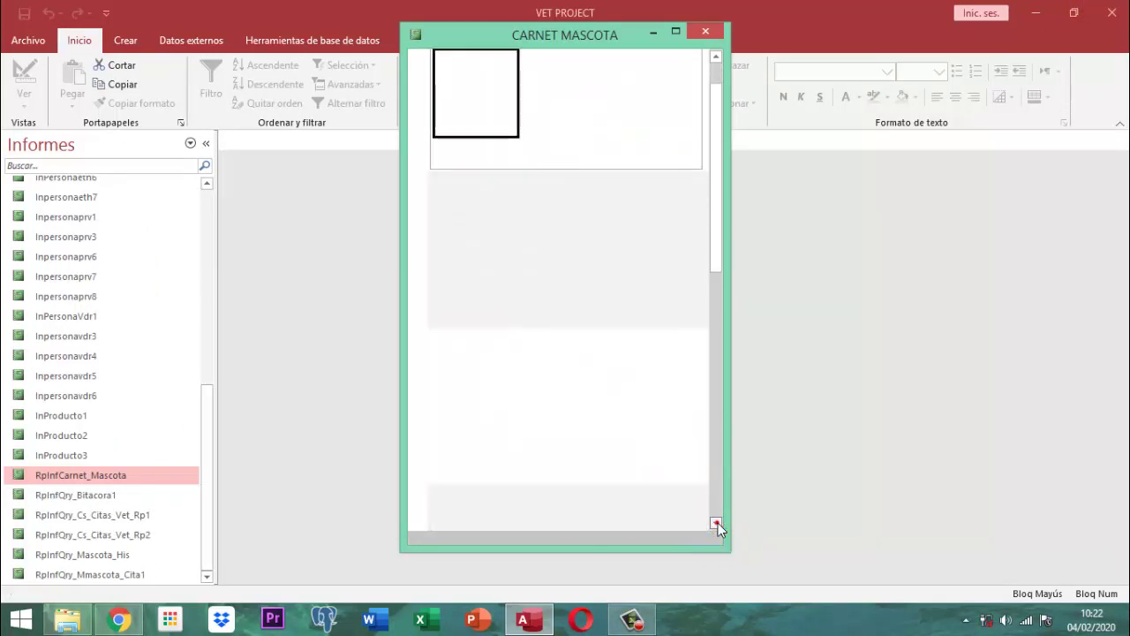
left_click(716, 523)
left_click(716, 522)
left_click(717, 522)
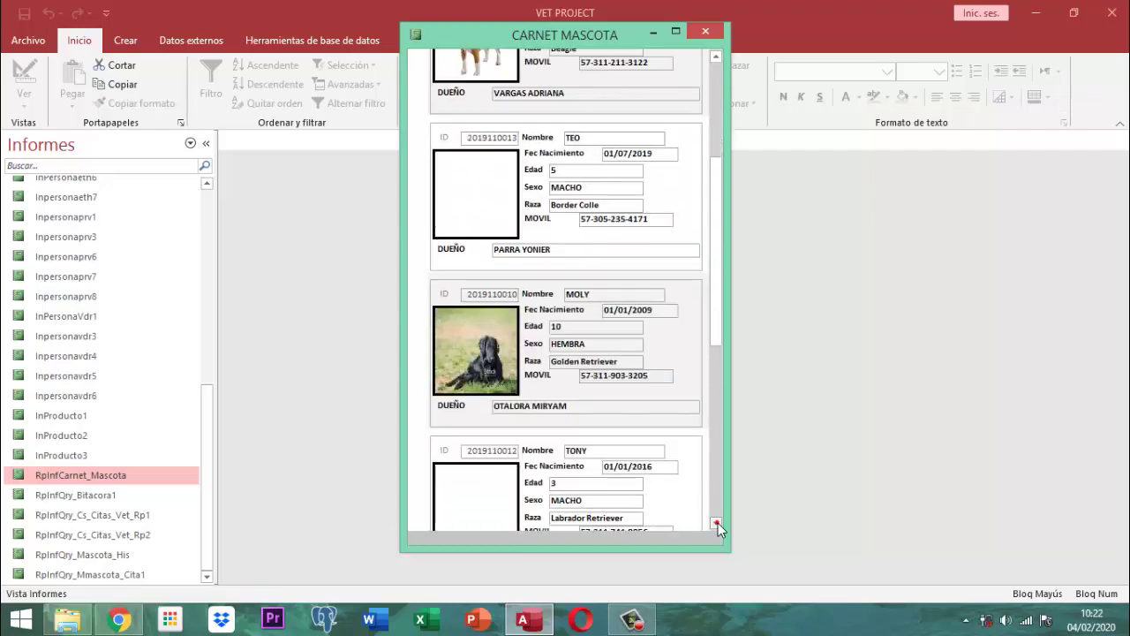
left_click(717, 523)
left_click(716, 522)
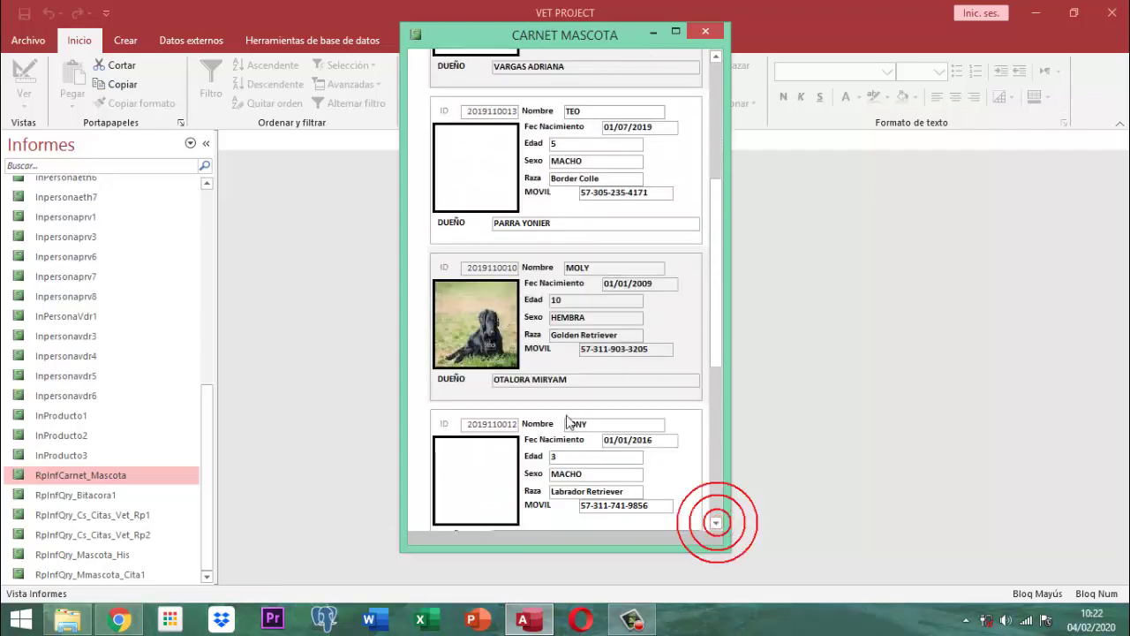
left_click(716, 523)
left_click(716, 523)
left_click(716, 523)
left_click(716, 523)
left_click(716, 523)
left_click(716, 523)
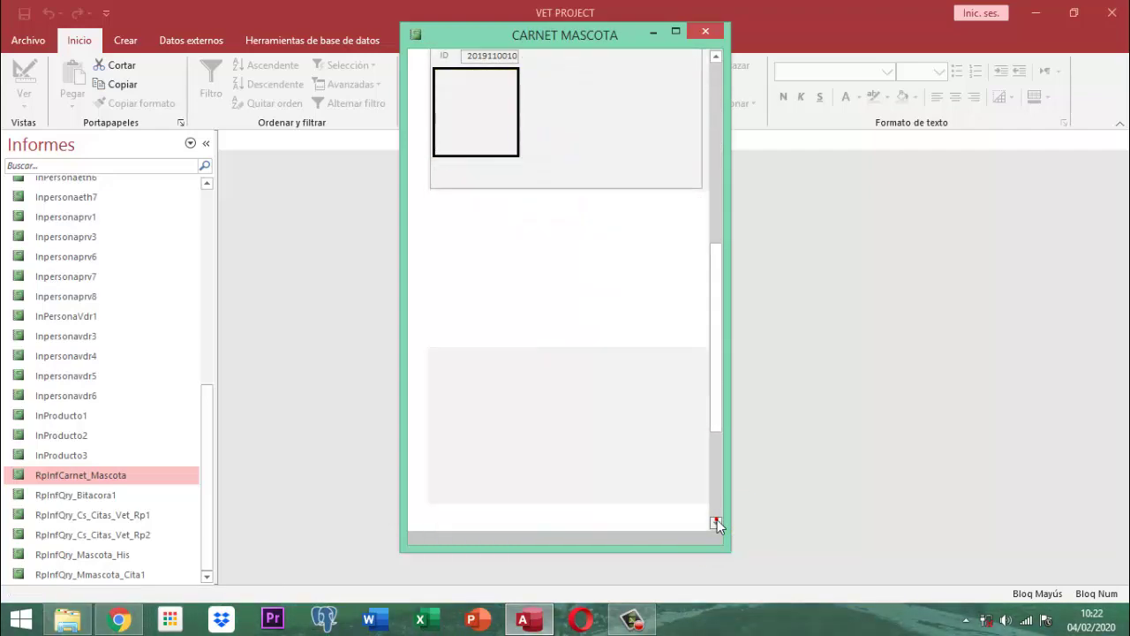
left_click(716, 523)
left_click(716, 523)
left_click(716, 523)
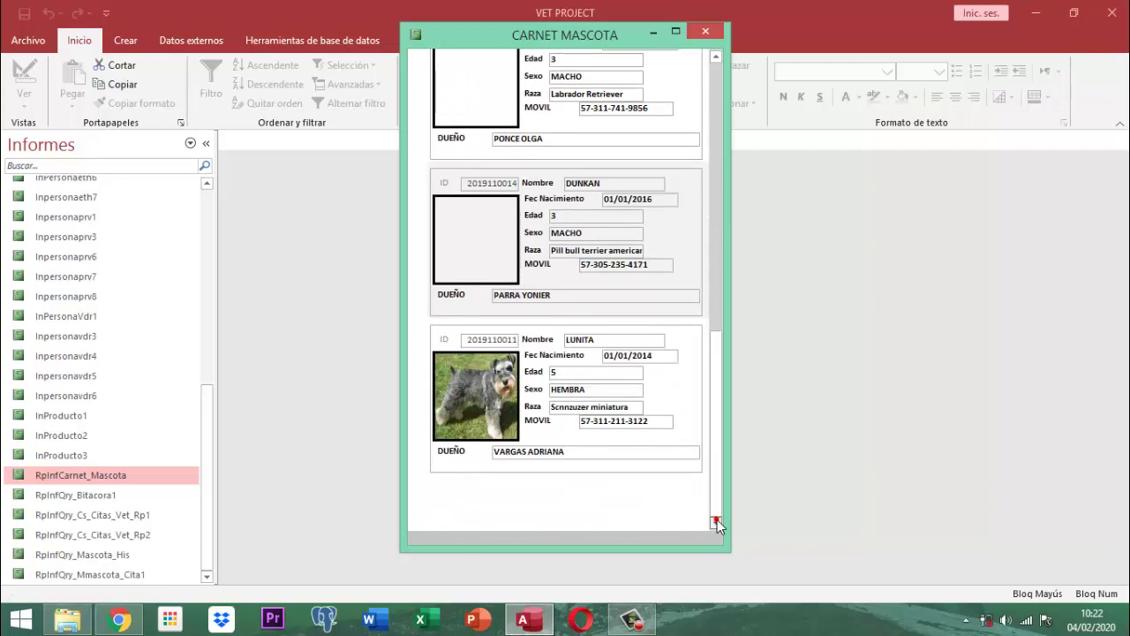
left_click(716, 523)
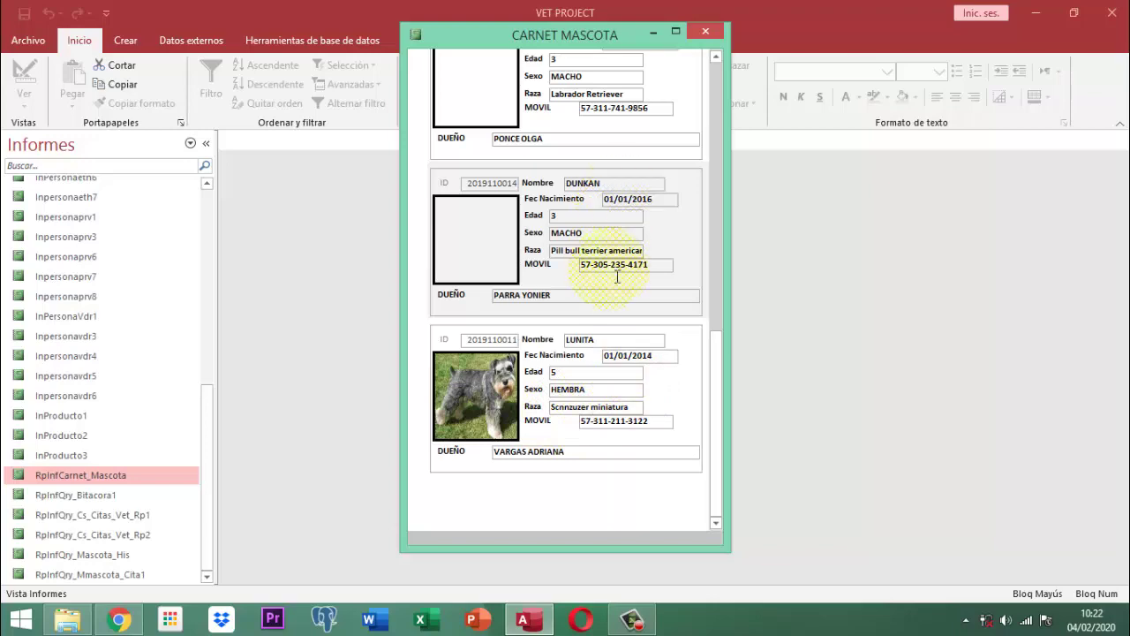
Recheck the photos, pet data and owner details across all cards in the pop-up report, from first to last
scroll(612, 280, "up", 10)
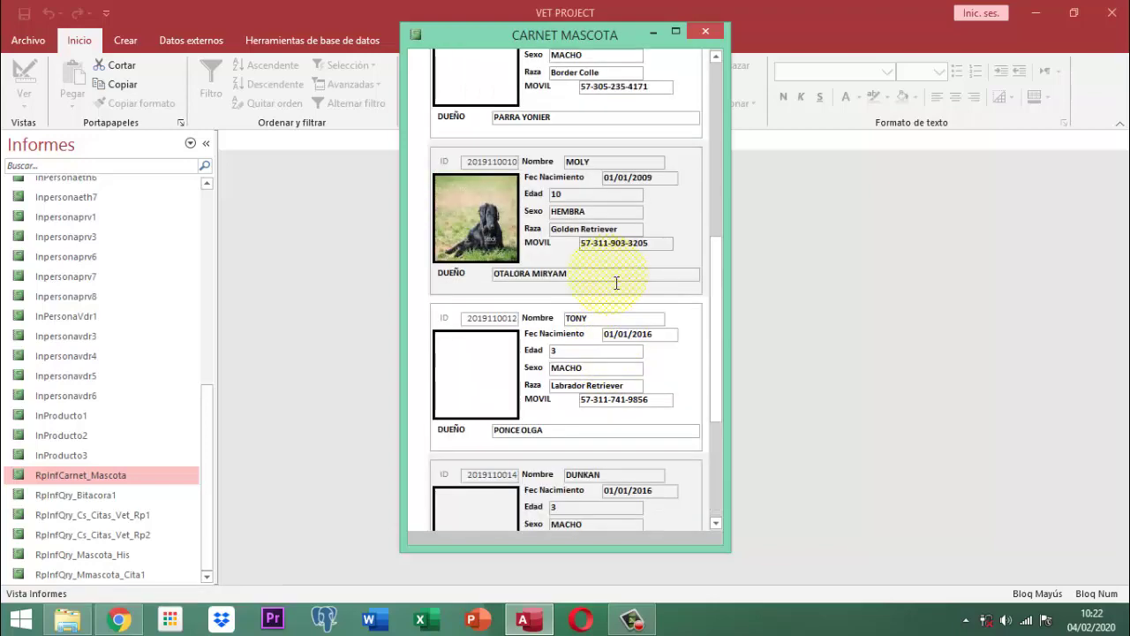
scroll(615, 281, "up", 3)
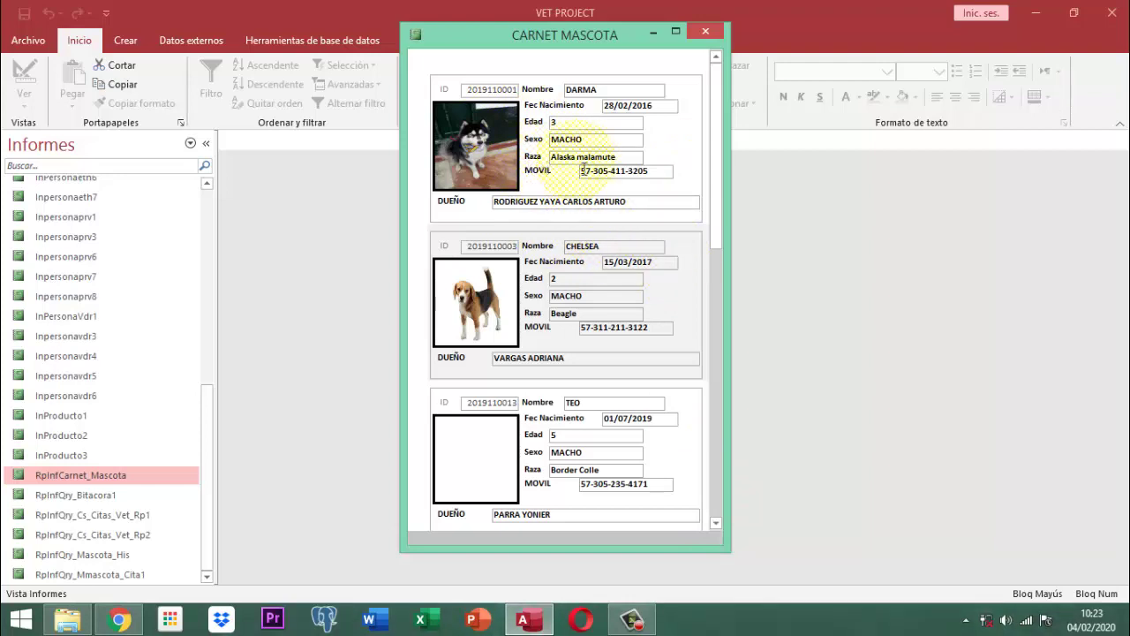
scroll(583, 168, "down", 5)
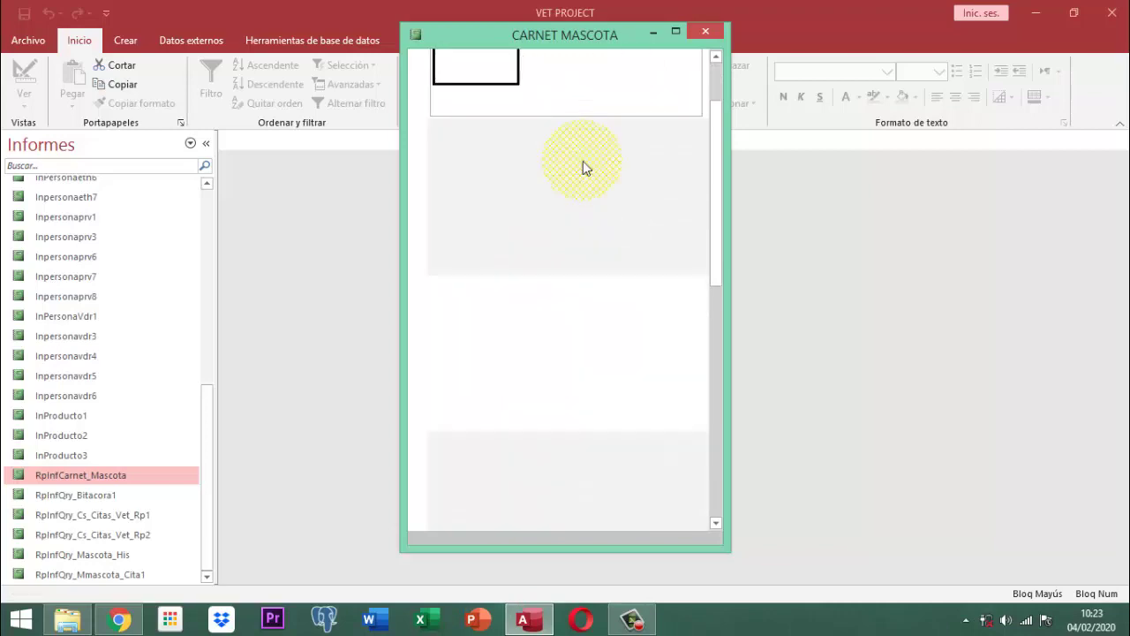
scroll(582, 168, "down", 5)
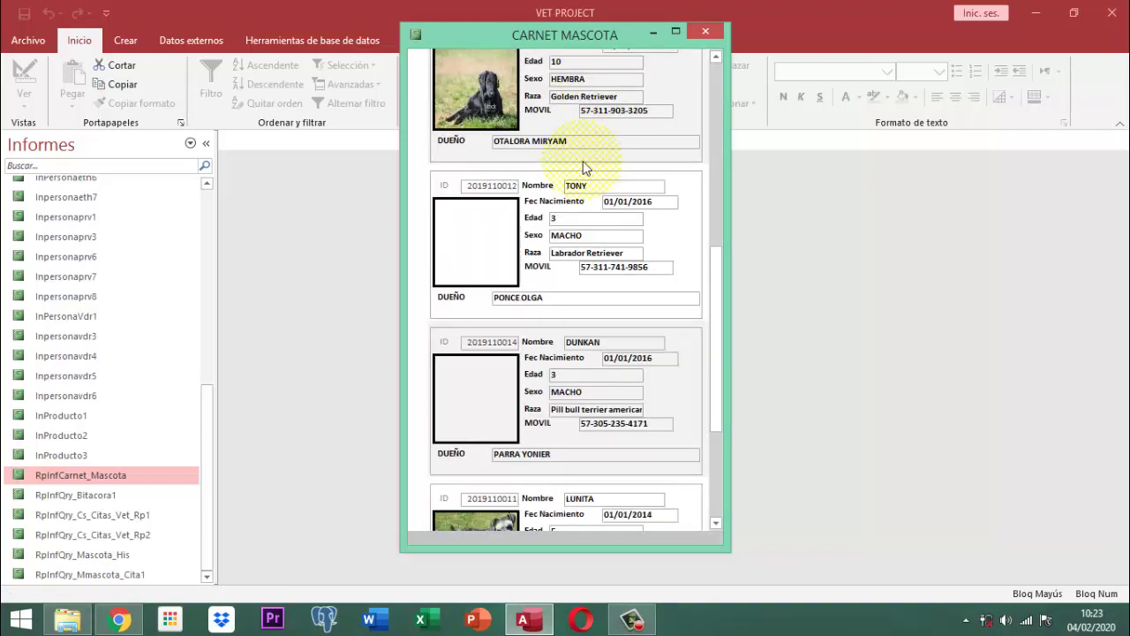
scroll(583, 168, "down", 2)
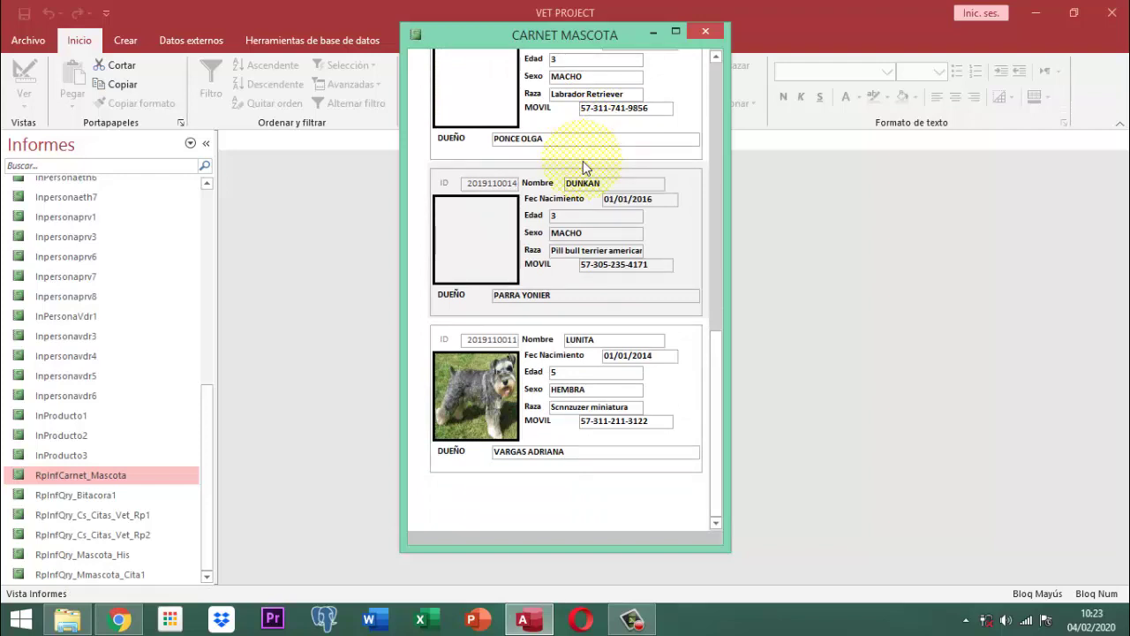
scroll(583, 168, "up", 2)
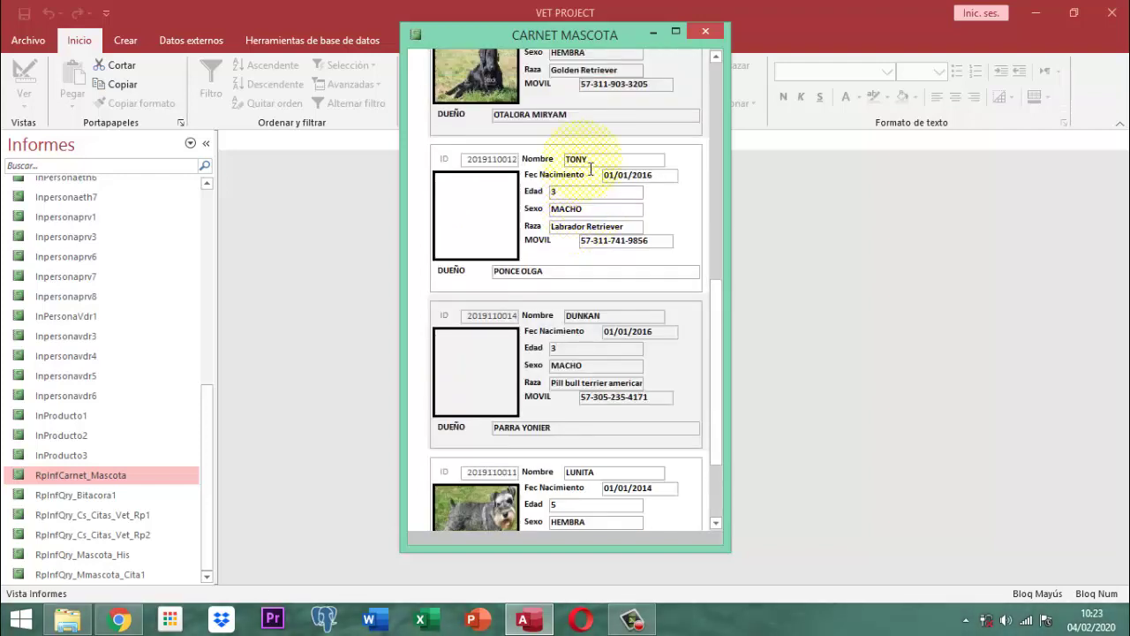
scroll(583, 167, "up", 10)
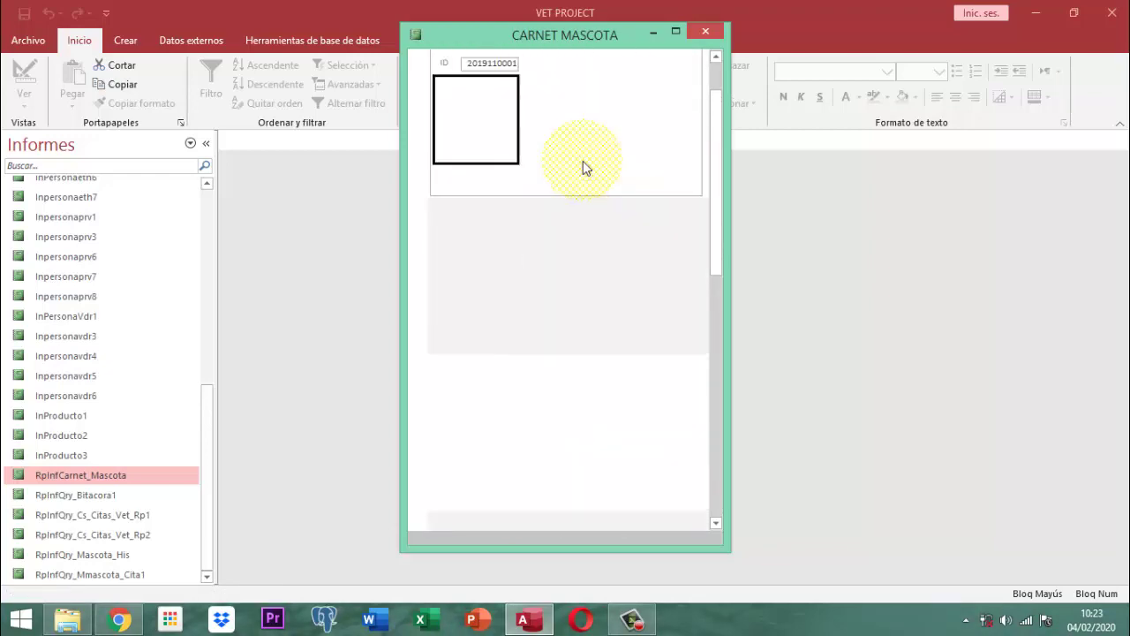
scroll(583, 168, "up", 2)
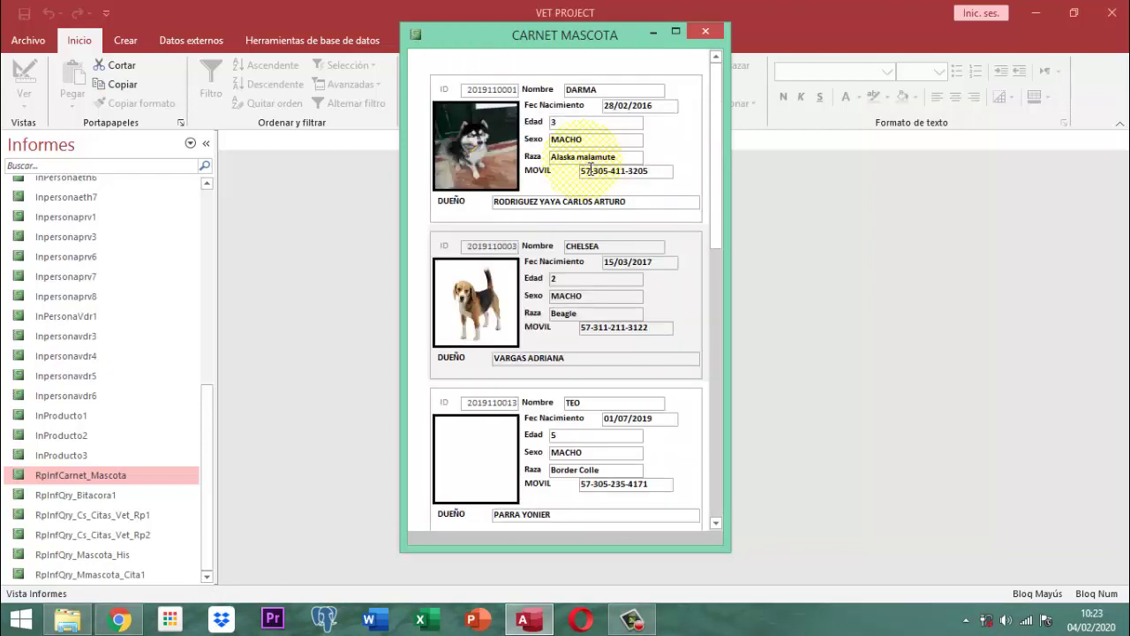
scroll(583, 166, "down", 1)
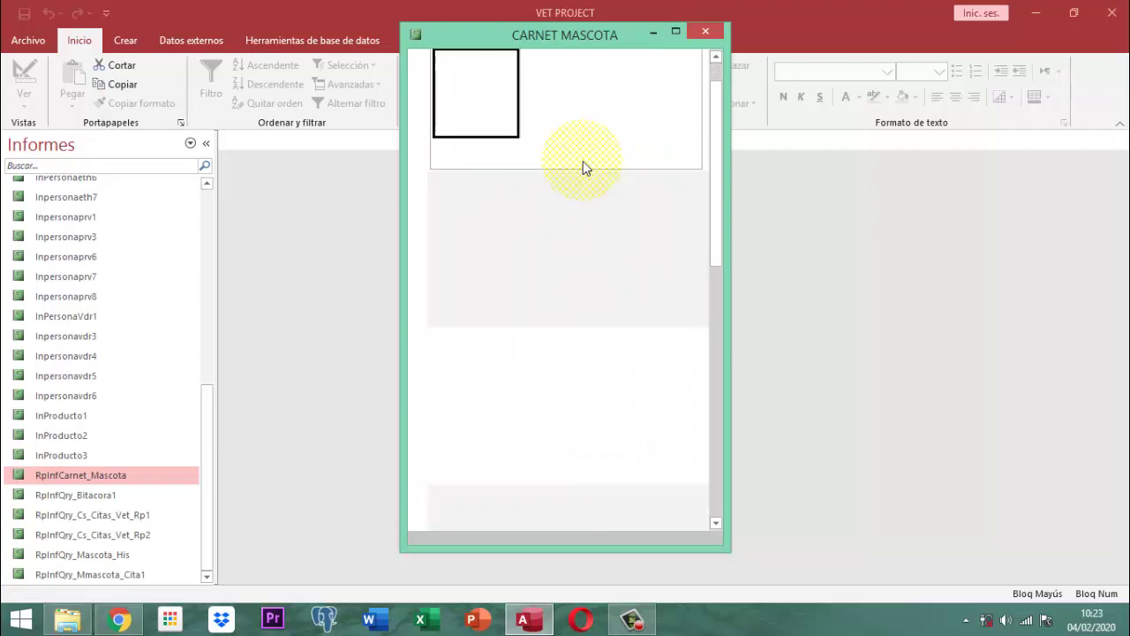
scroll(583, 166, "down", 2)
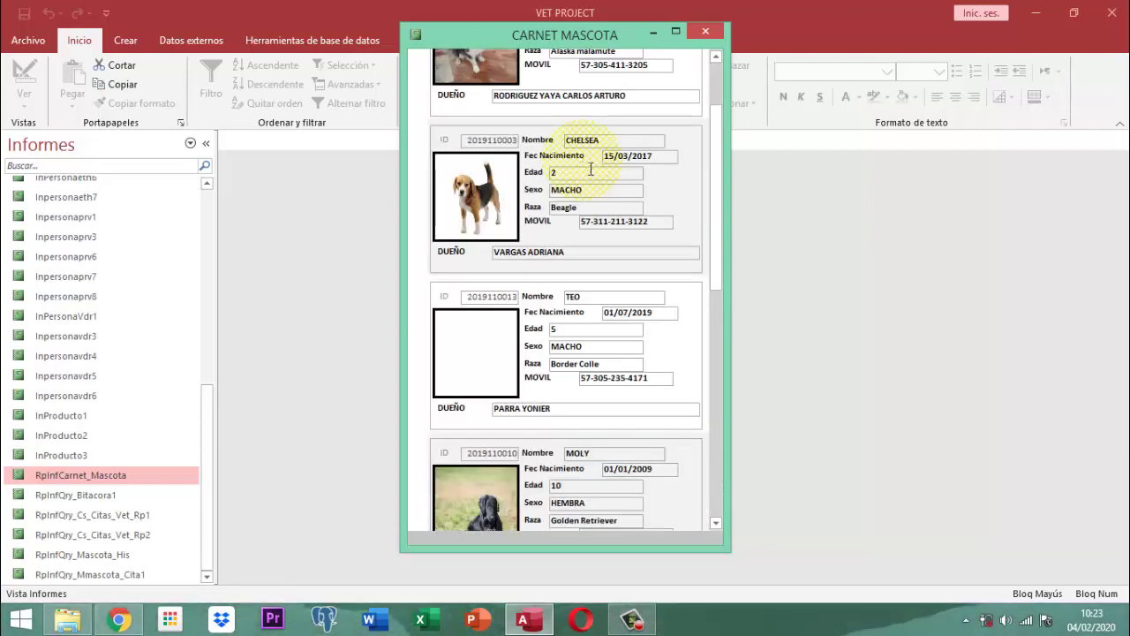
scroll(583, 164, "down", 2)
scroll(583, 166, "down", 3)
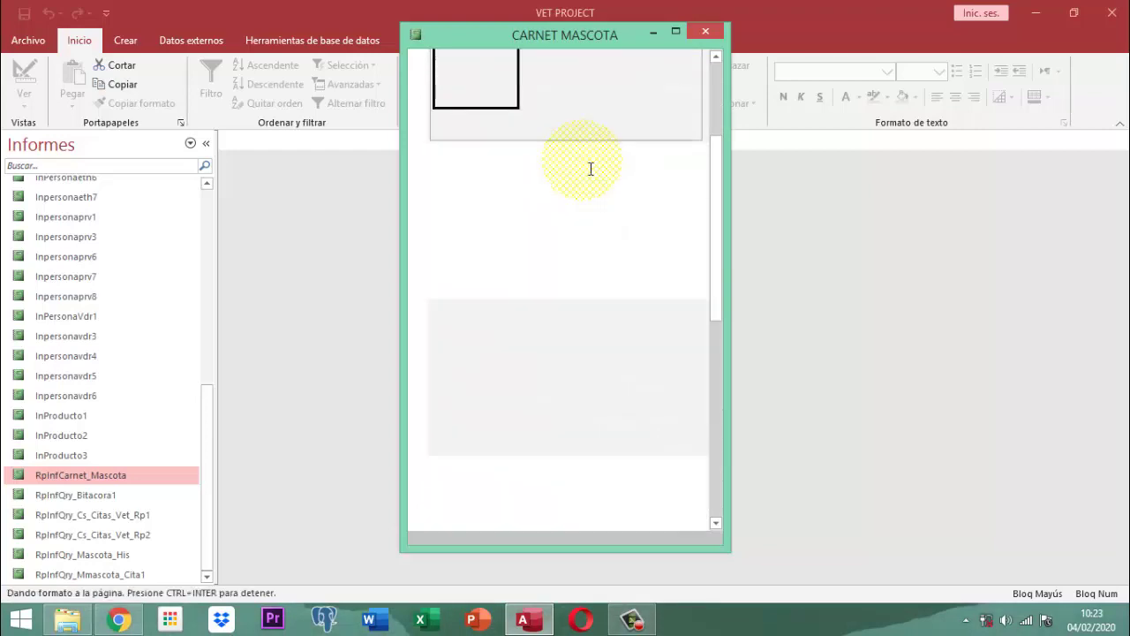
scroll(583, 168, "down", 3)
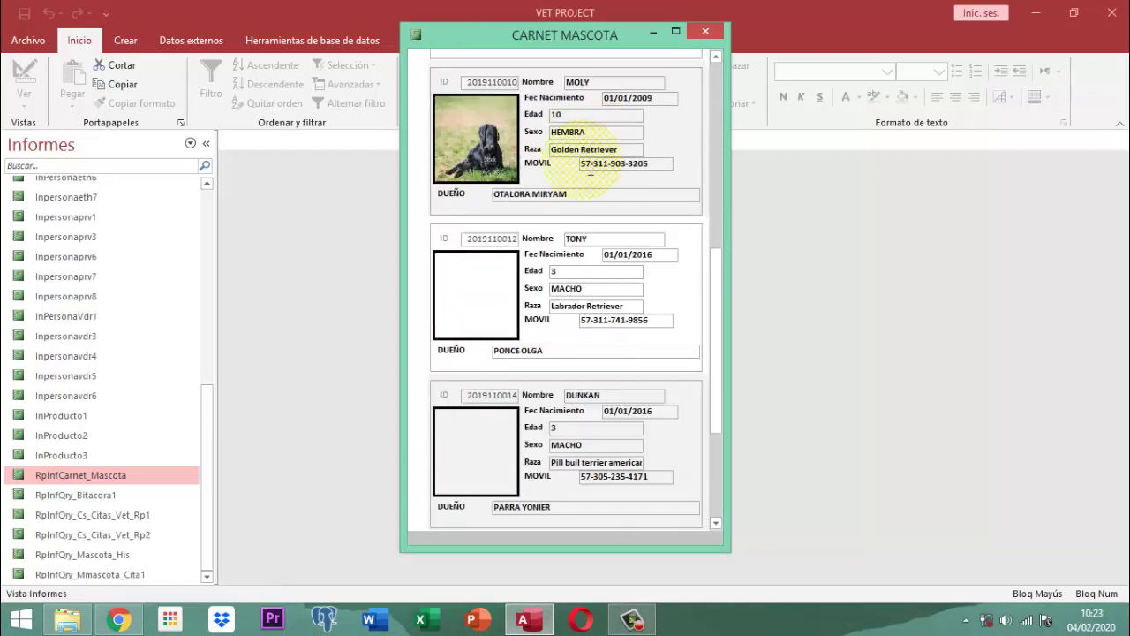
scroll(587, 168, "down", 5)
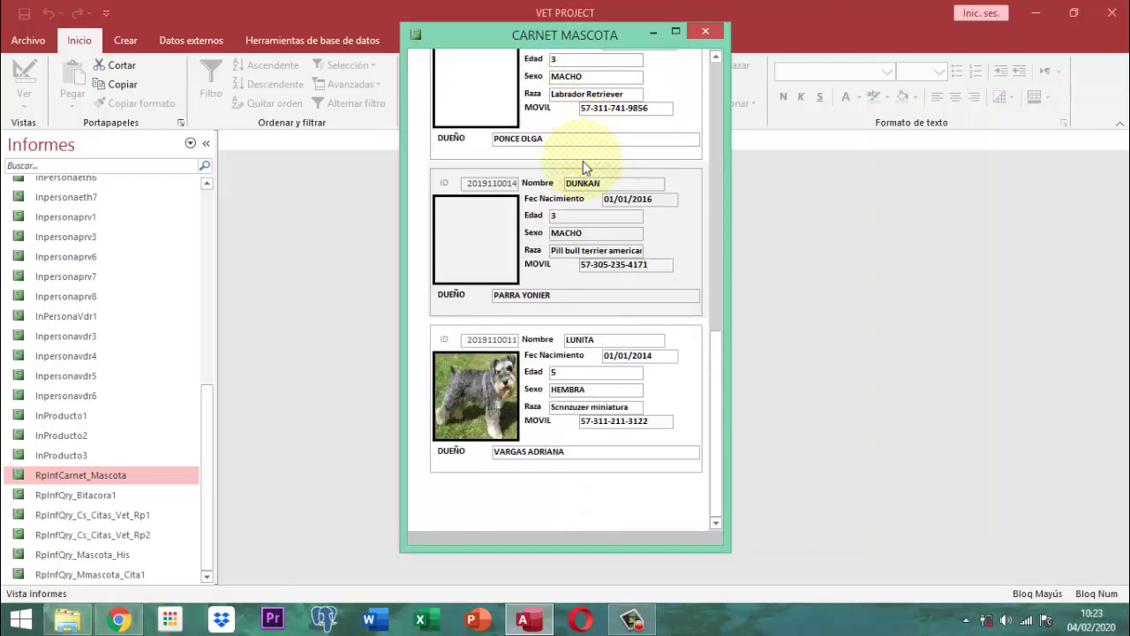
Close the CARNET MASCOTA report and reopen RpInfCarnet_Mascota in design view
left_click(706, 32)
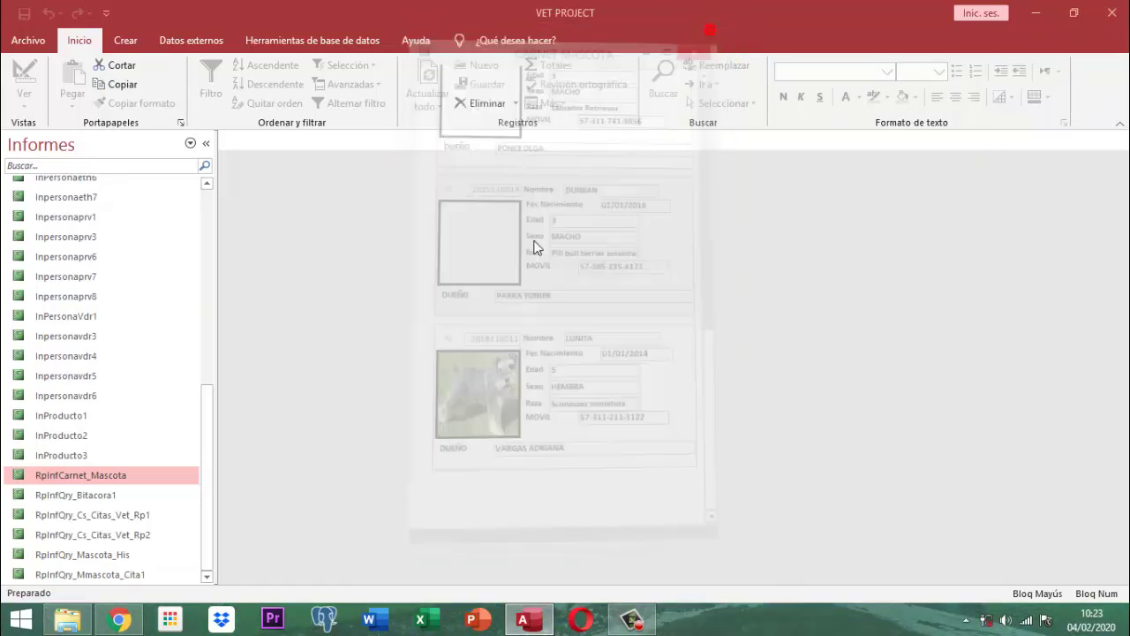
right_click(81, 474)
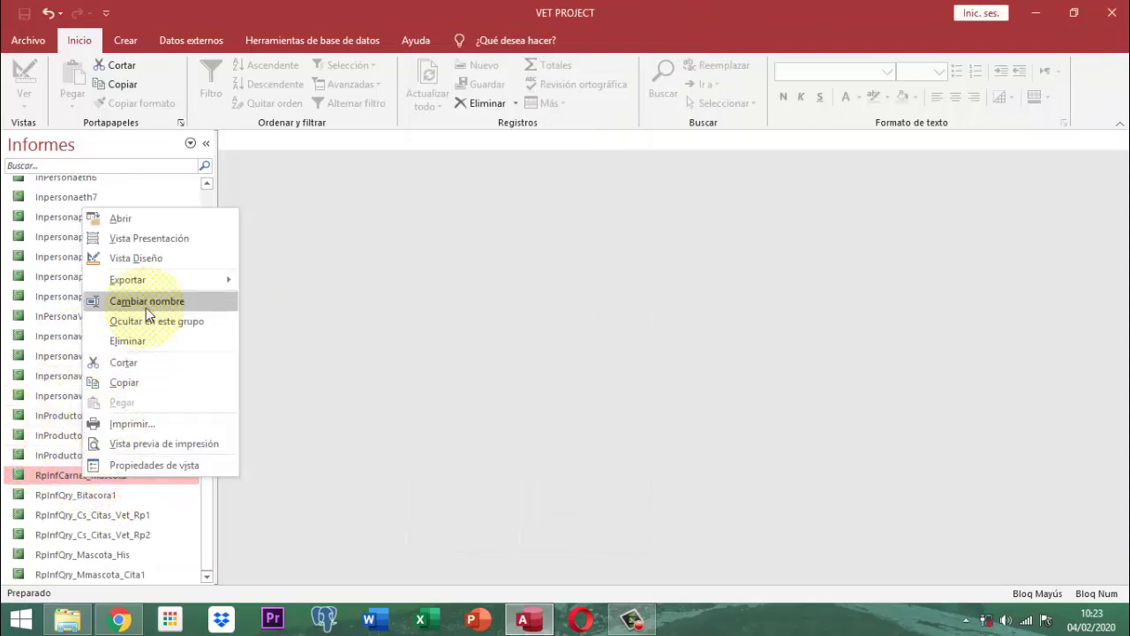
left_click(148, 258)
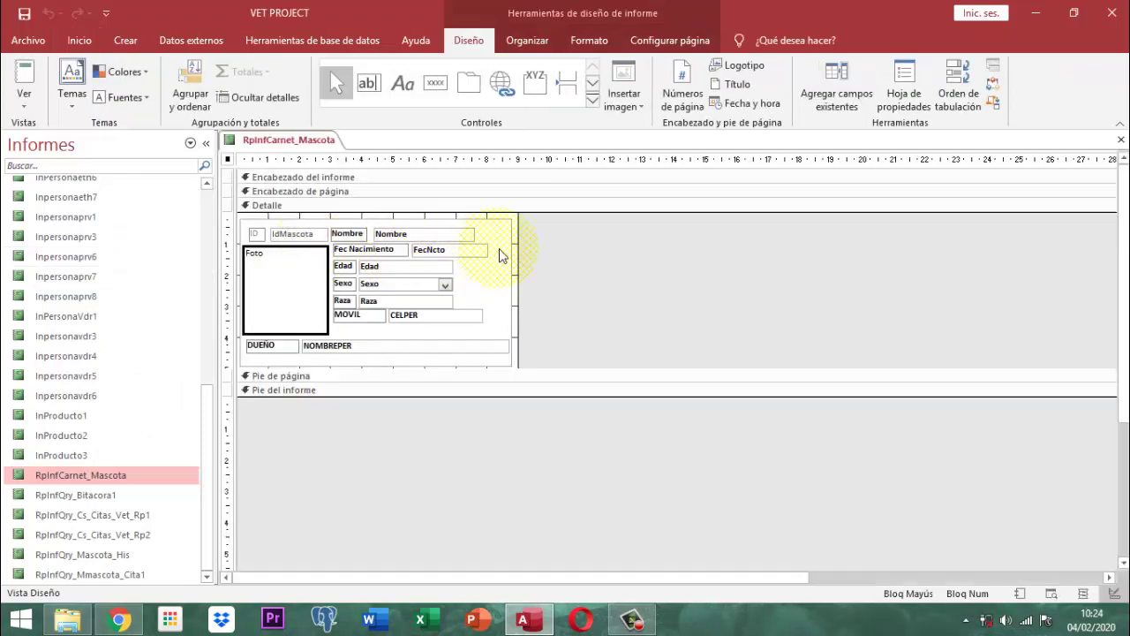
Give the rectangle around the whole pet card a 2 pt black outline and save the report
left_click(495, 227)
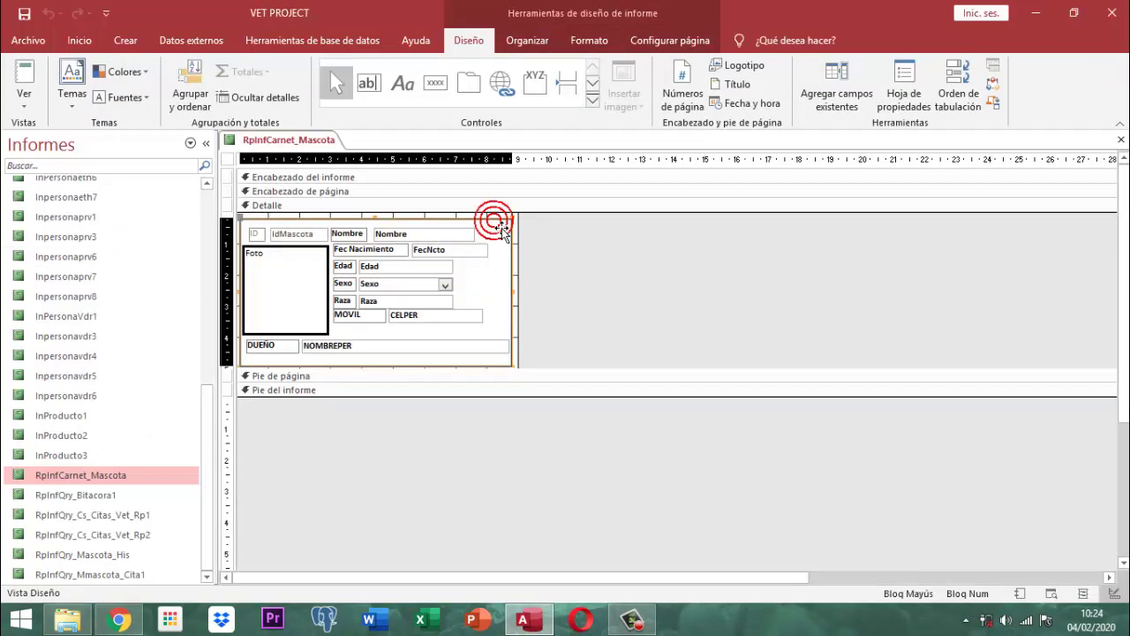
left_click(589, 46)
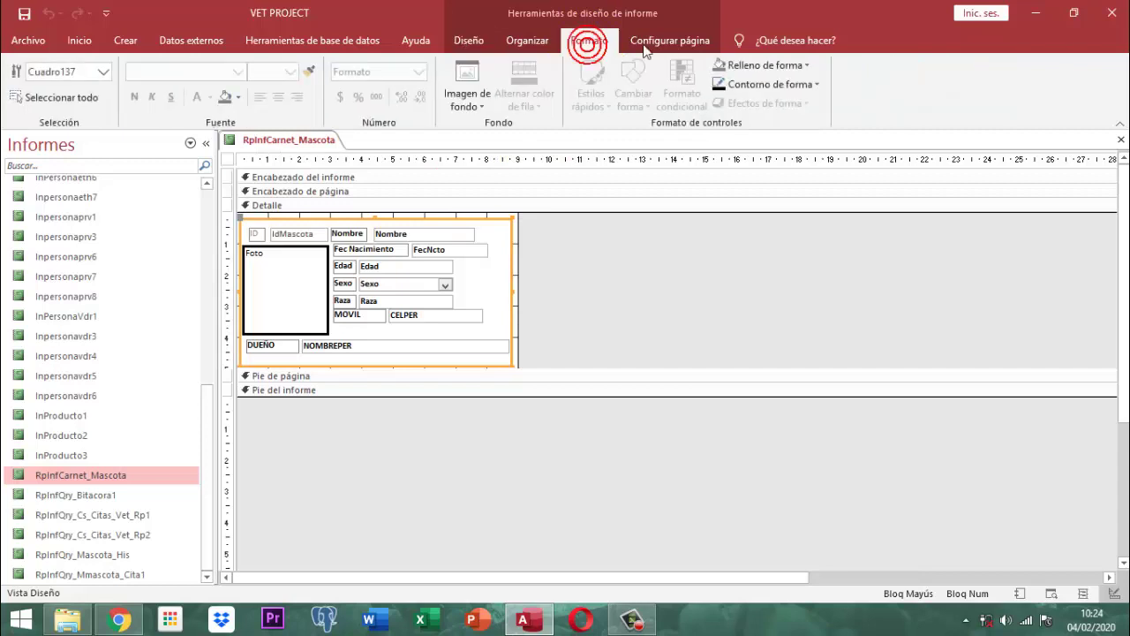
left_click(817, 84)
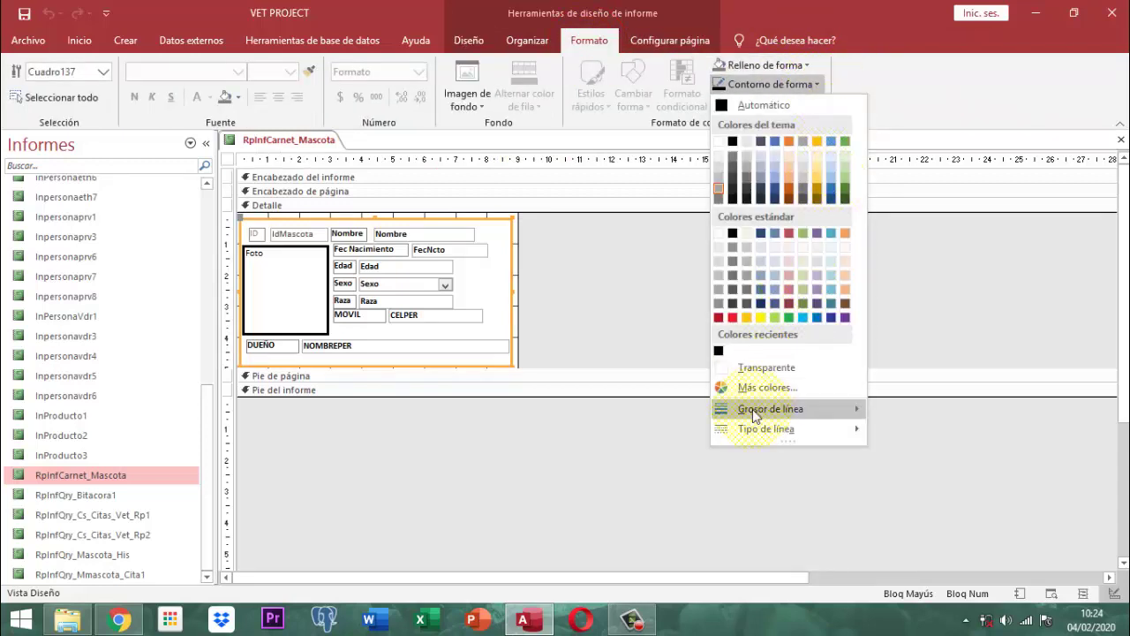
mouse_move(752, 408)
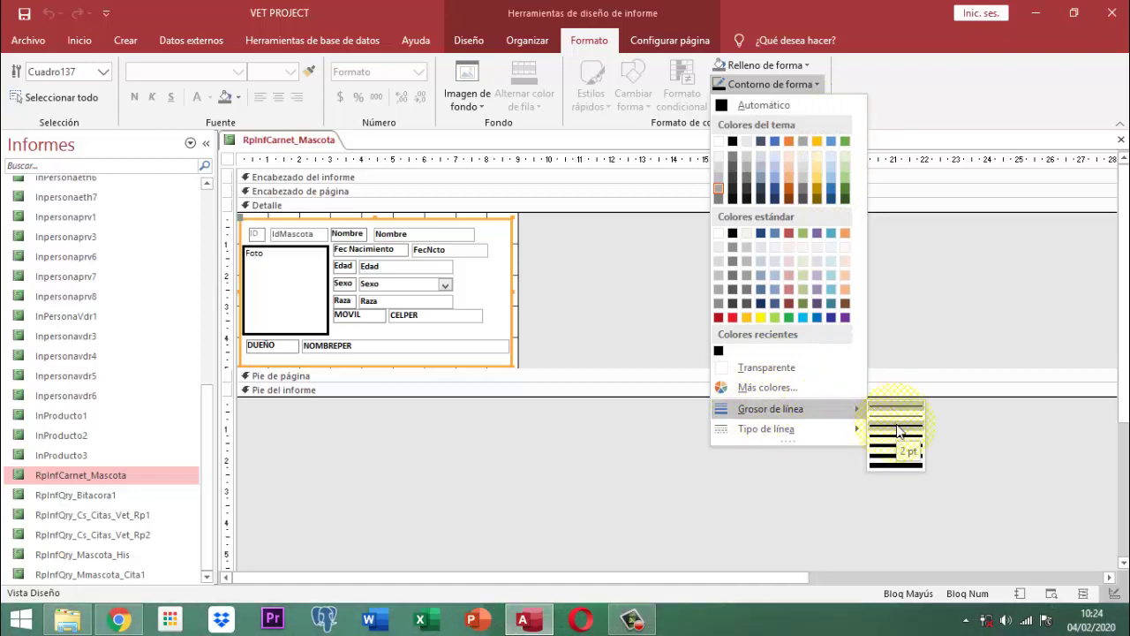
left_click(899, 431)
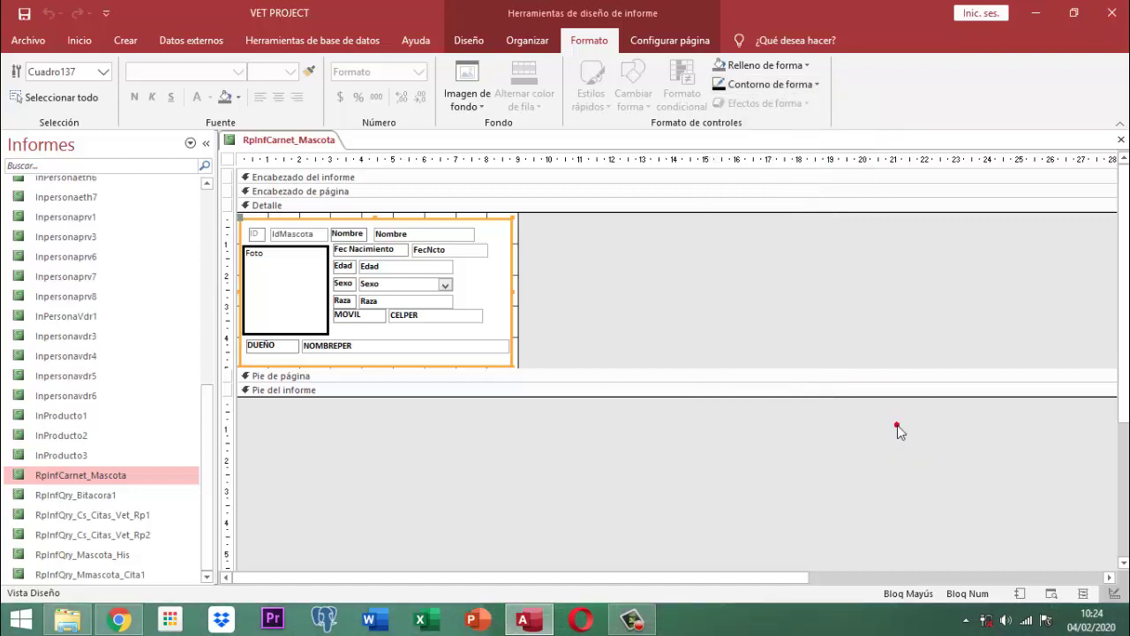
left_click(742, 82)
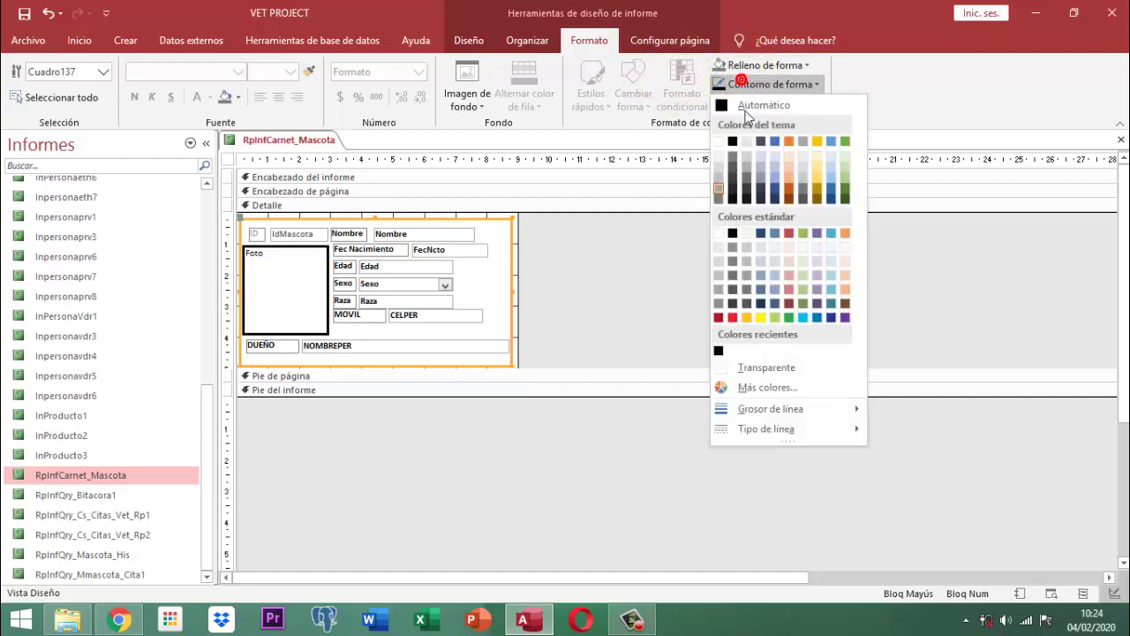
left_click(733, 143)
left_click(624, 253)
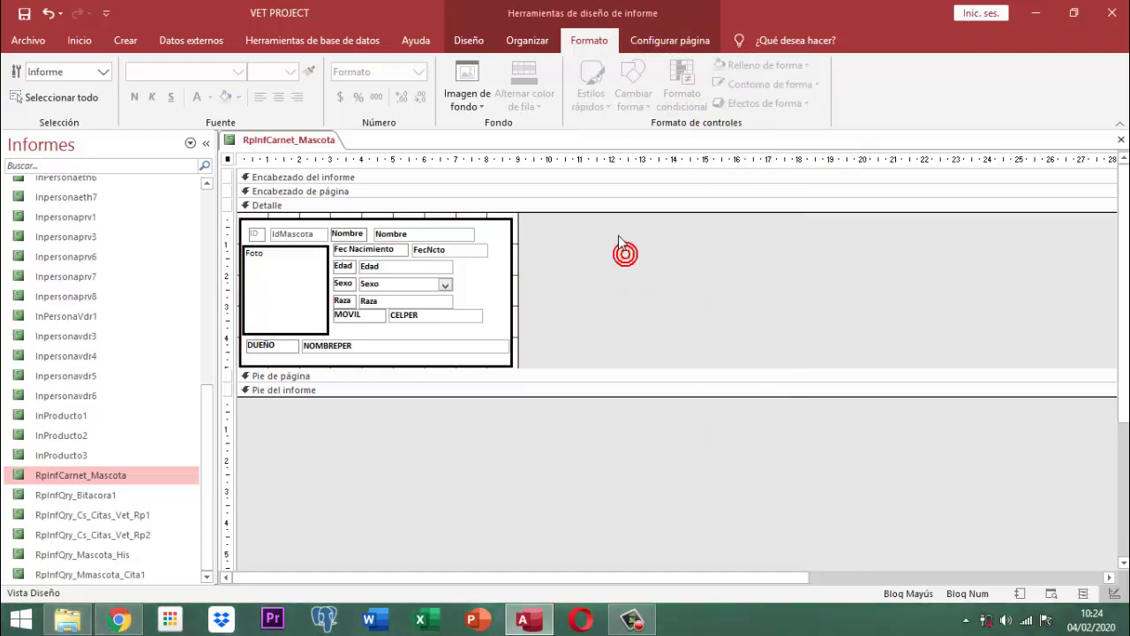
right_click(277, 143)
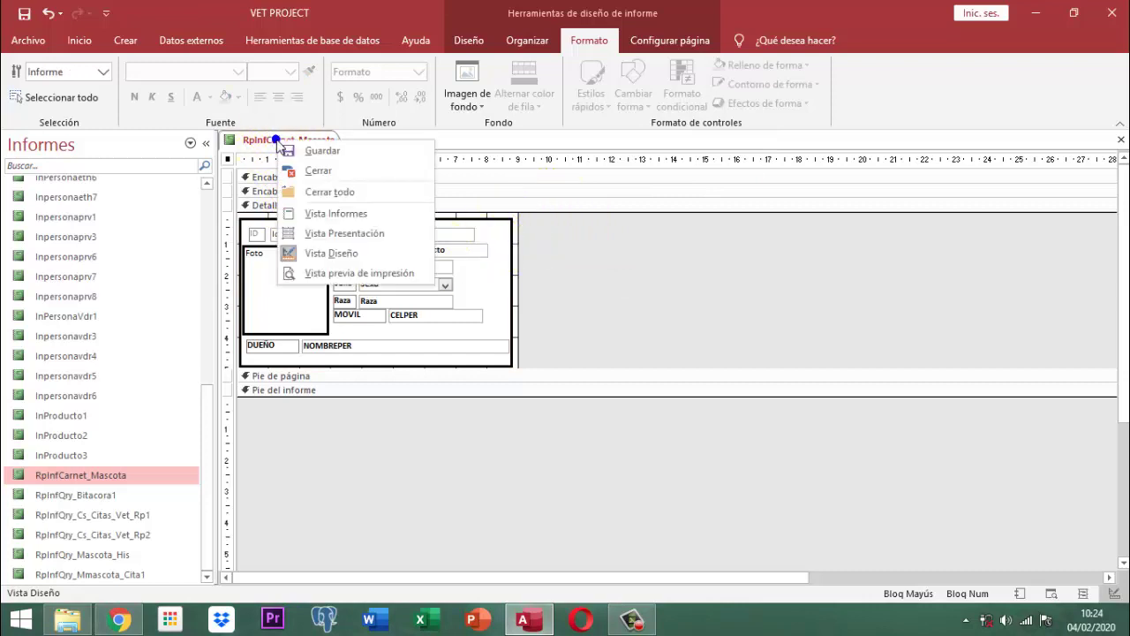
left_click(328, 154)
Set the space between rows to 1 cm in the report's column page setup and save the report
left_click(661, 43)
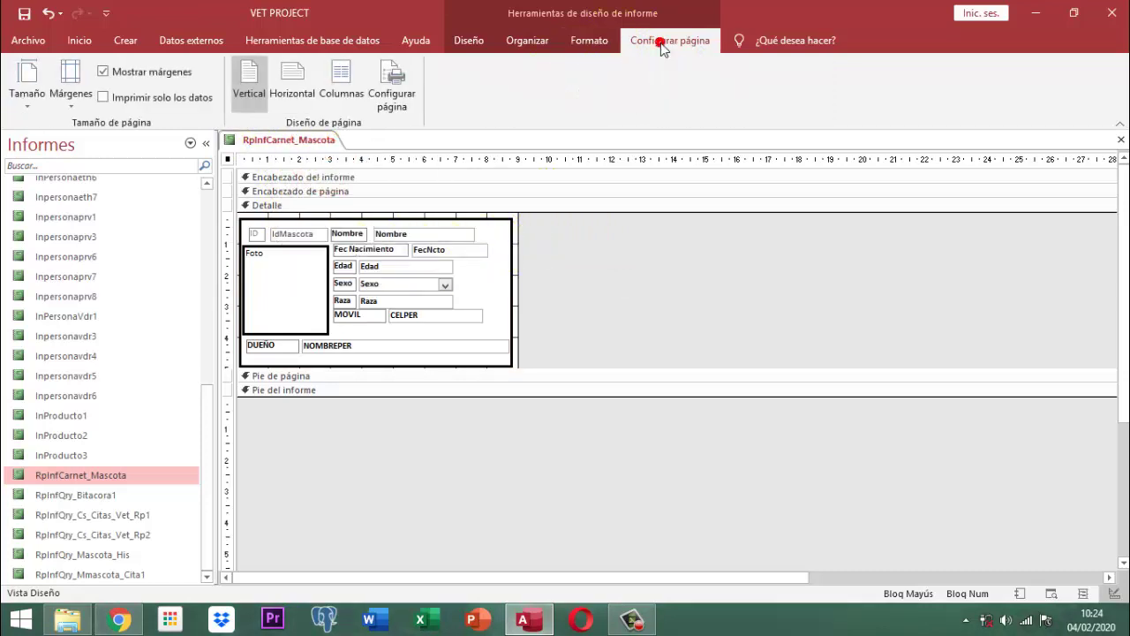
left_click(349, 83)
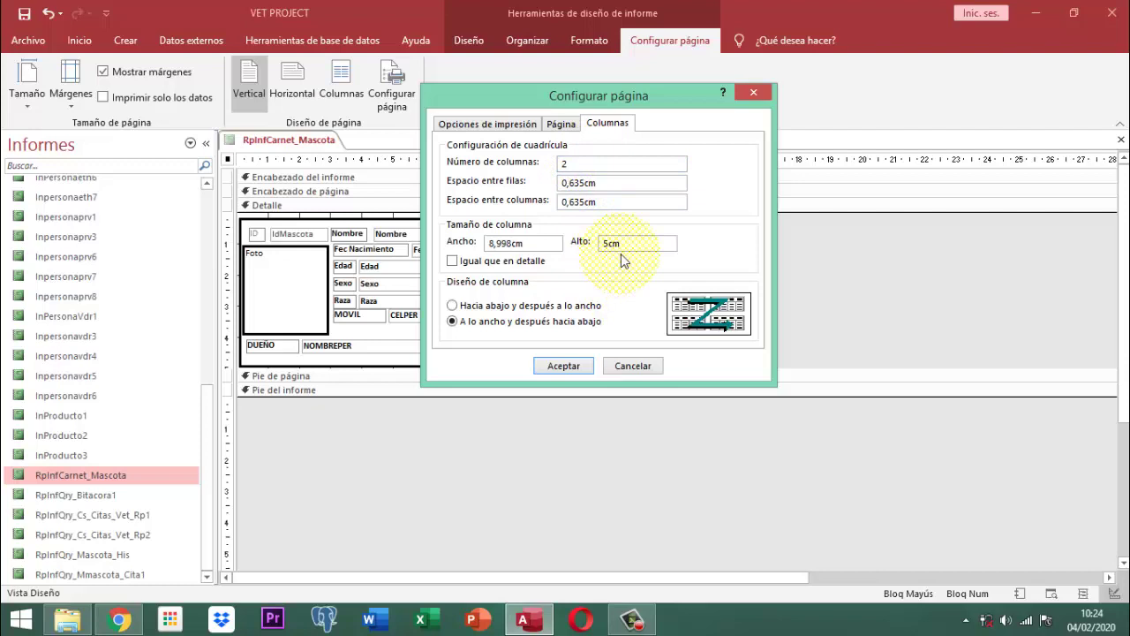
left_click(561, 126)
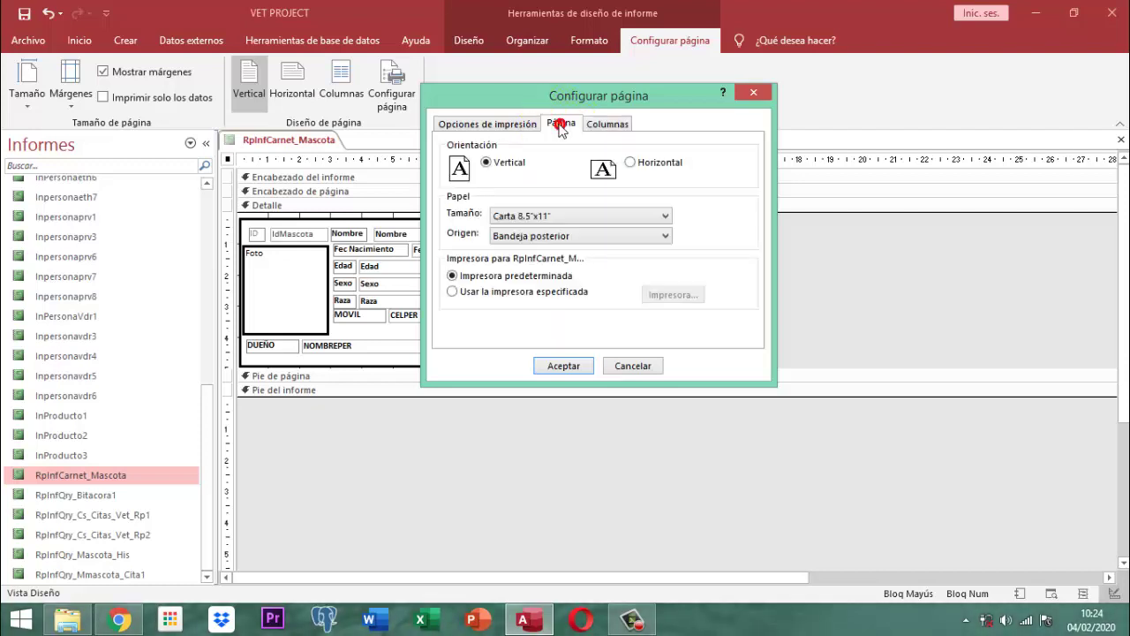
left_click(469, 128)
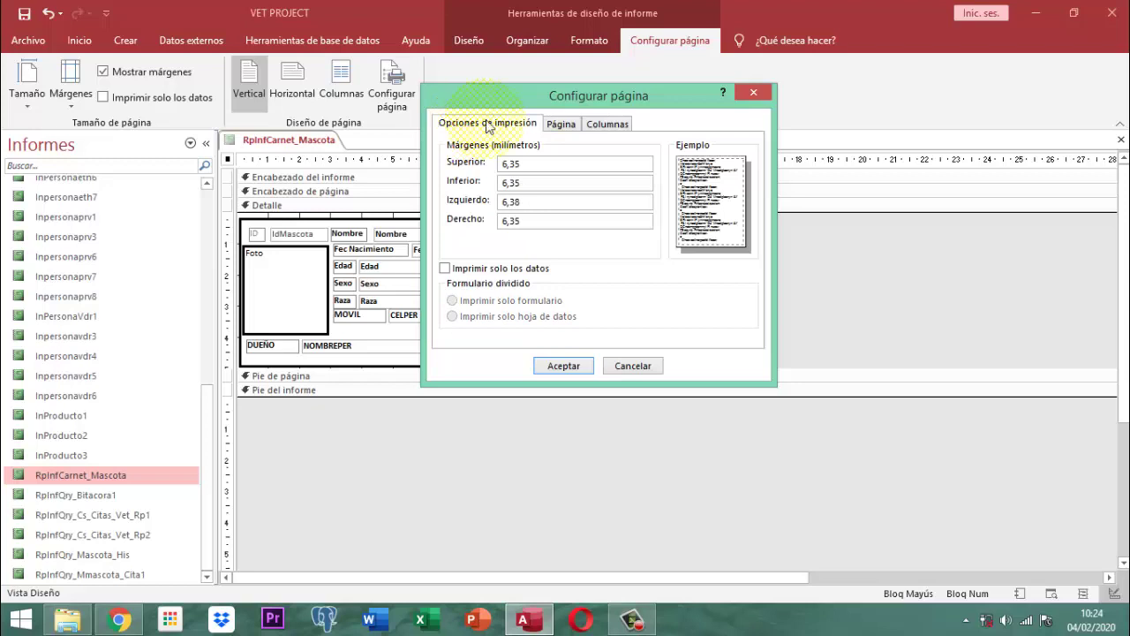
left_click(605, 128)
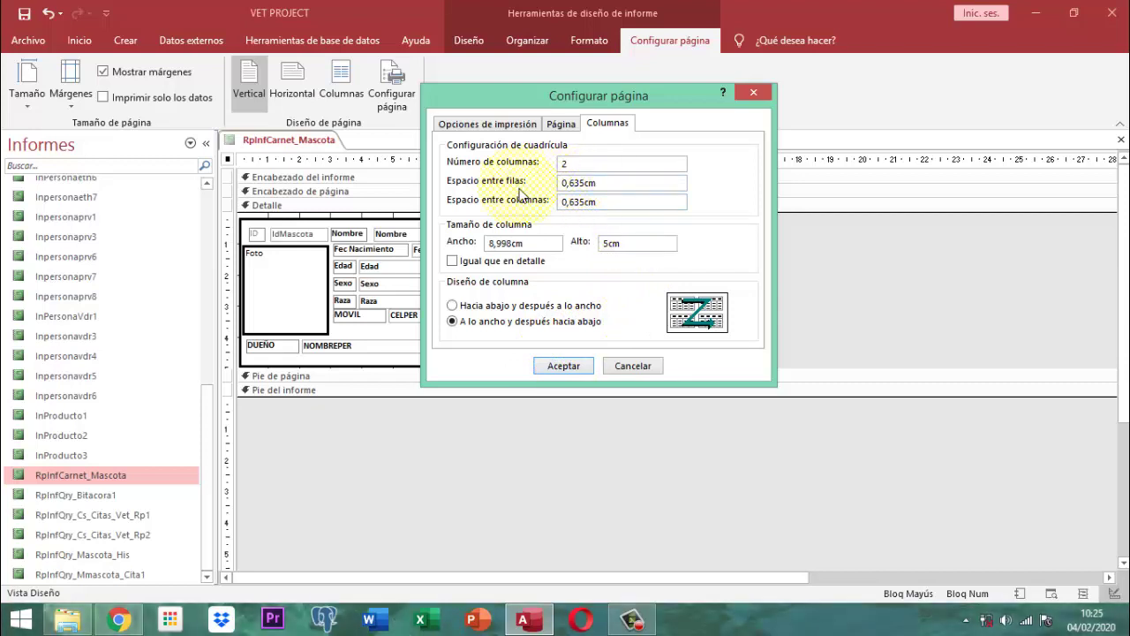
double_click(609, 182)
type("1")
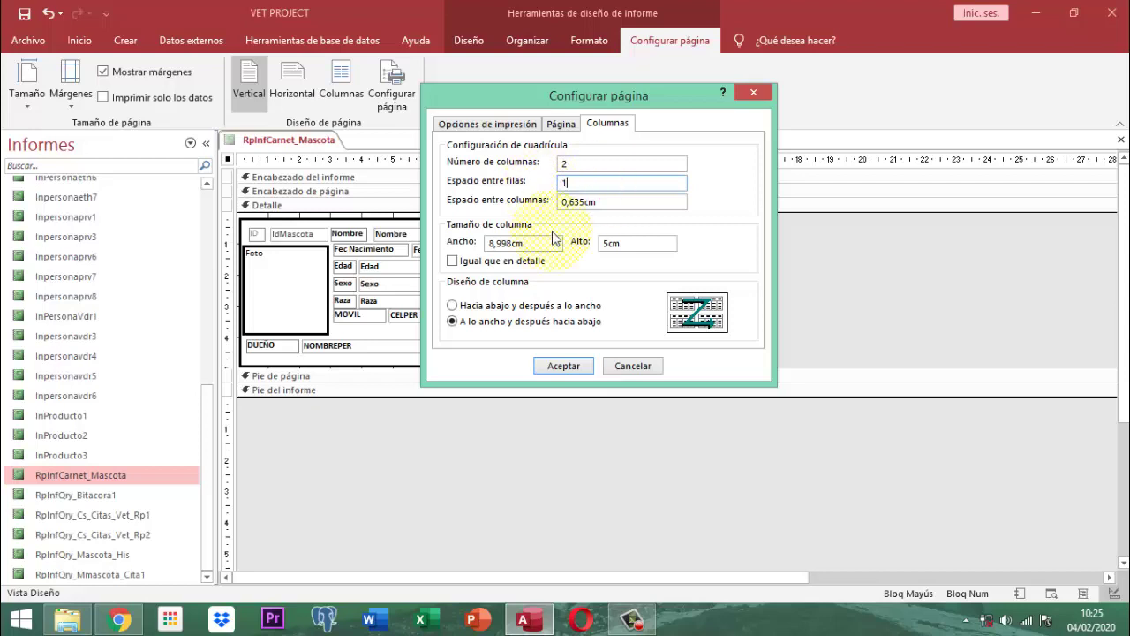
left_click(562, 365)
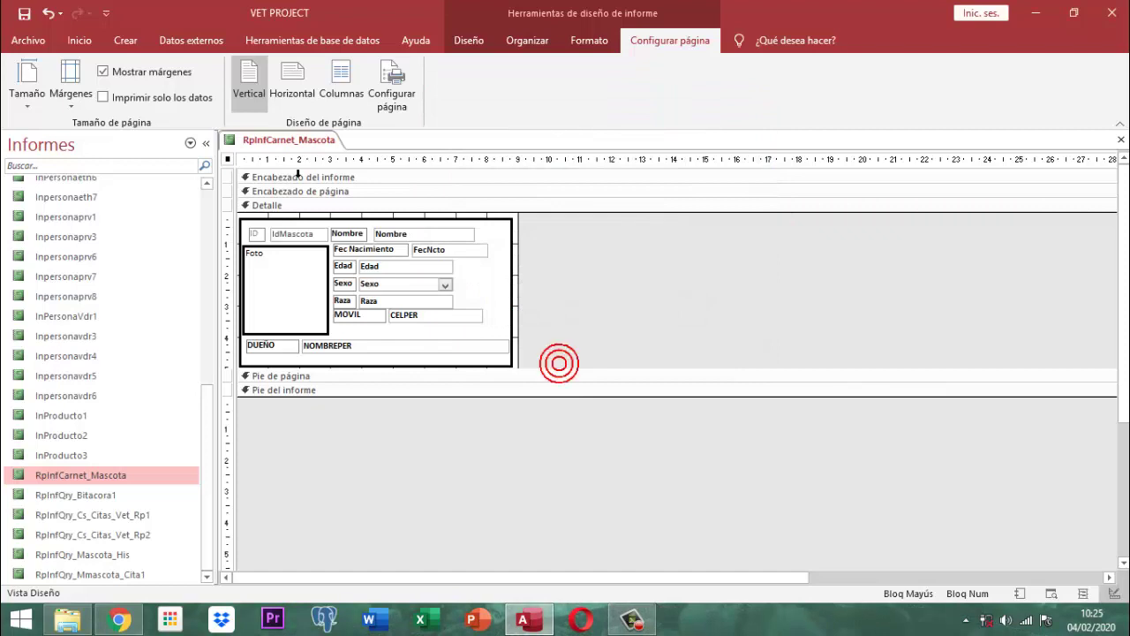
right_click(288, 141)
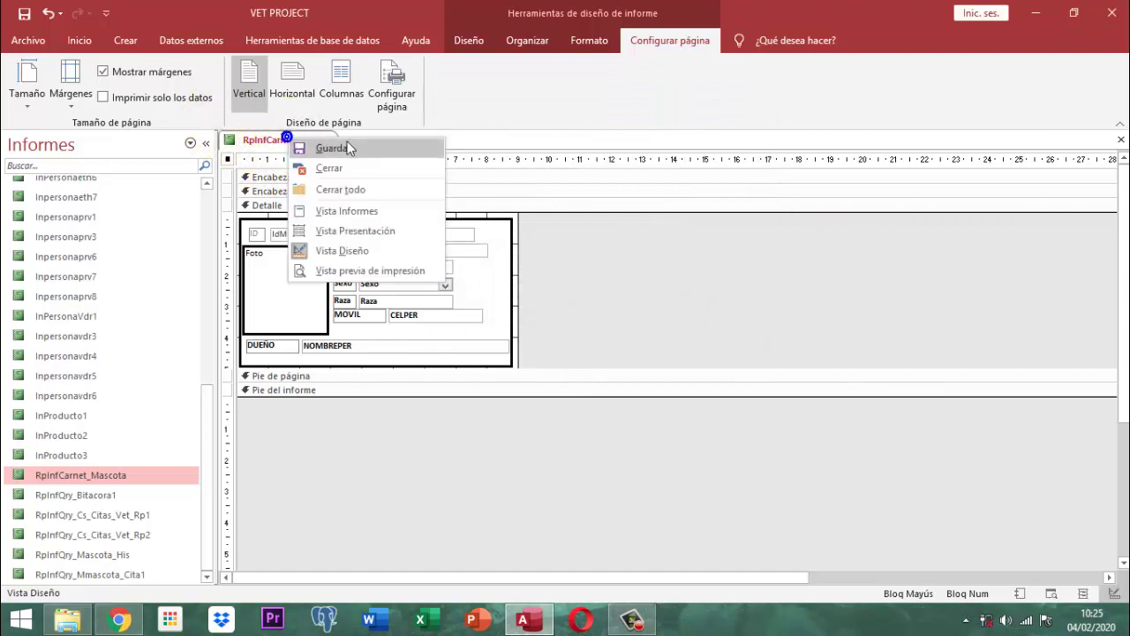
left_click(346, 147)
Preview the report for printing, examine the spacing and shading of the two-column pet cards, and close the preview
right_click(308, 145)
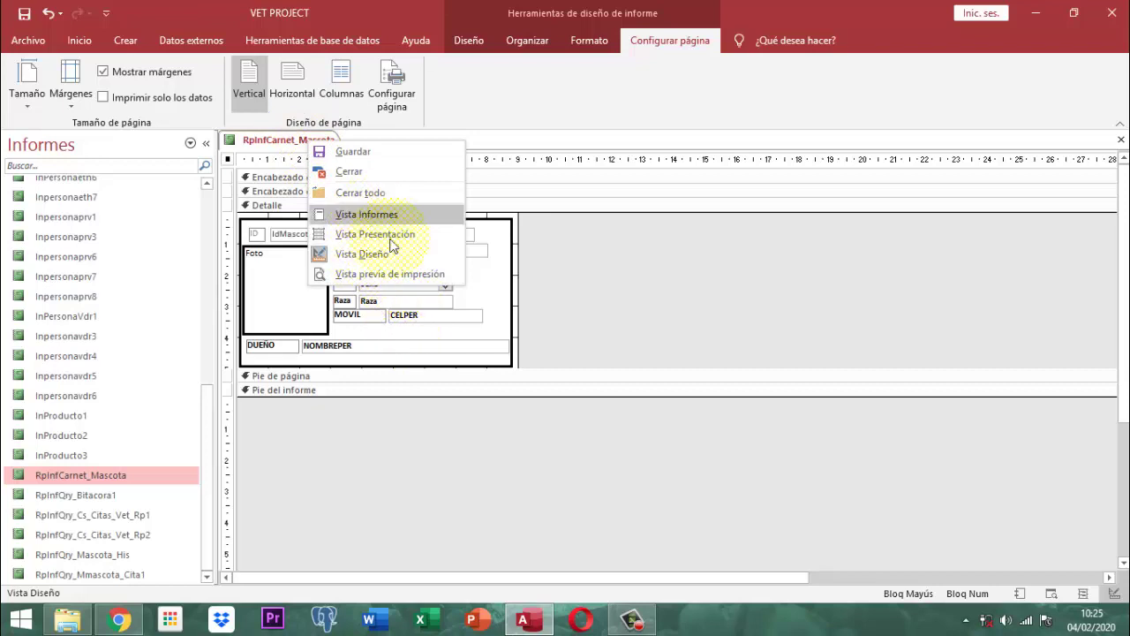
left_click(404, 273)
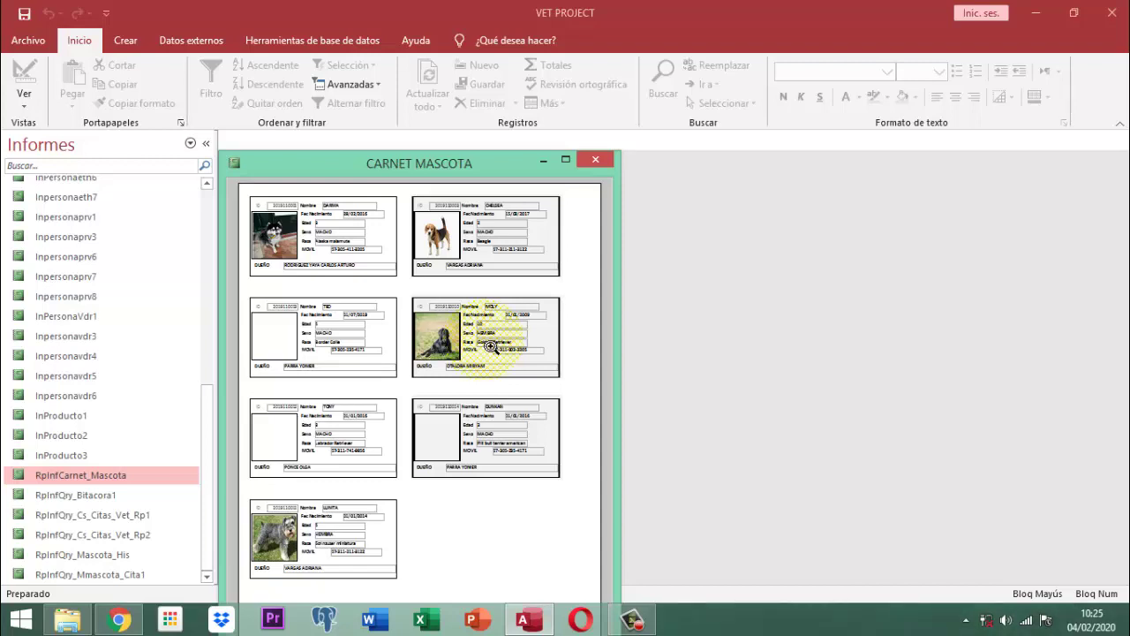
left_click_drag(439, 163, 476, 56)
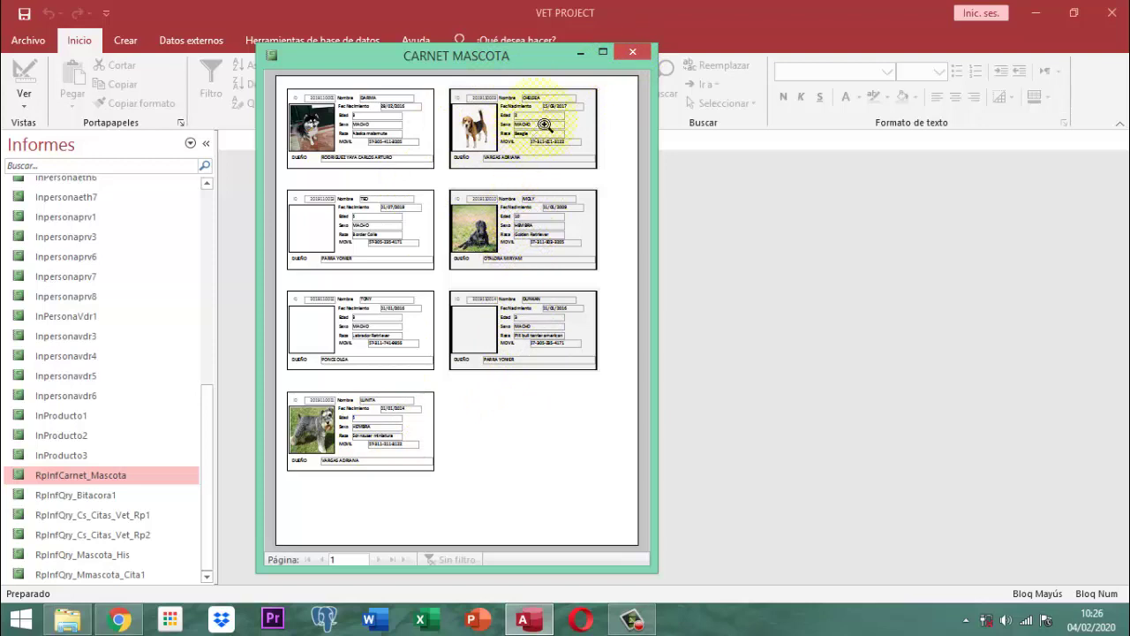
left_click(632, 52)
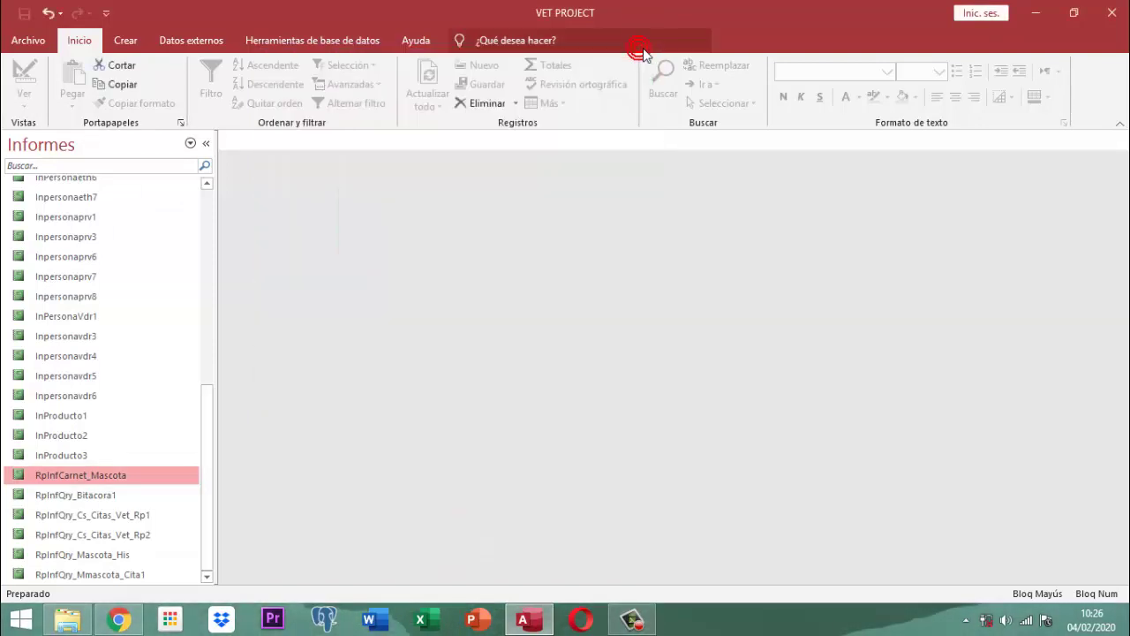
Reopen RpInfCarnet_Mascota in design view, set the Detalle section's alternate row color to Sin color, and save the report
right_click(93, 475)
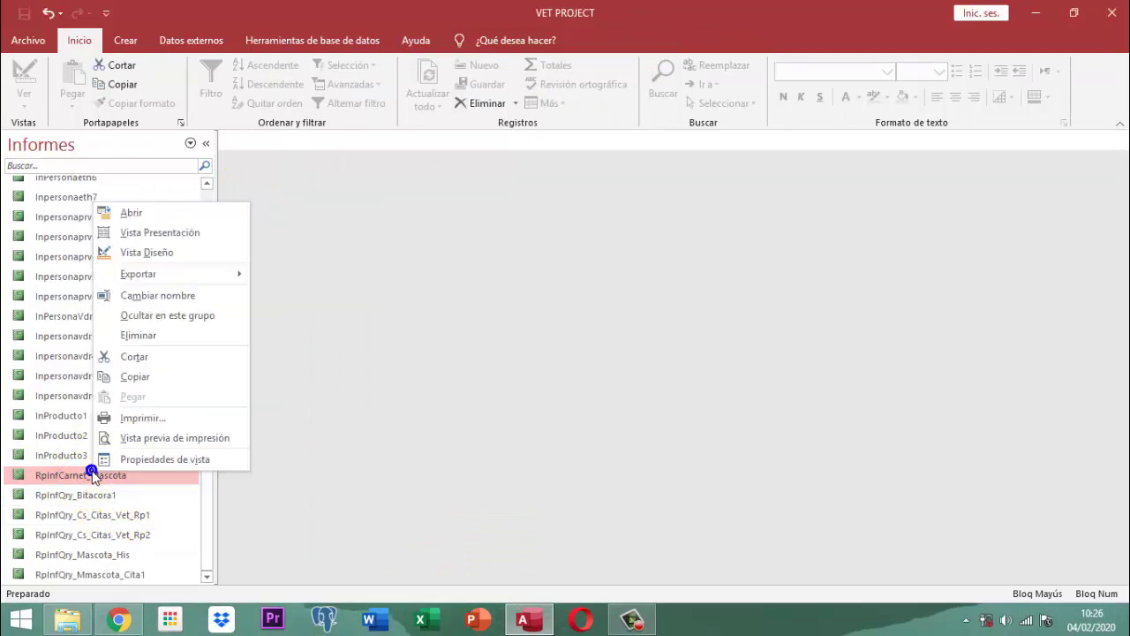
left_click(177, 255)
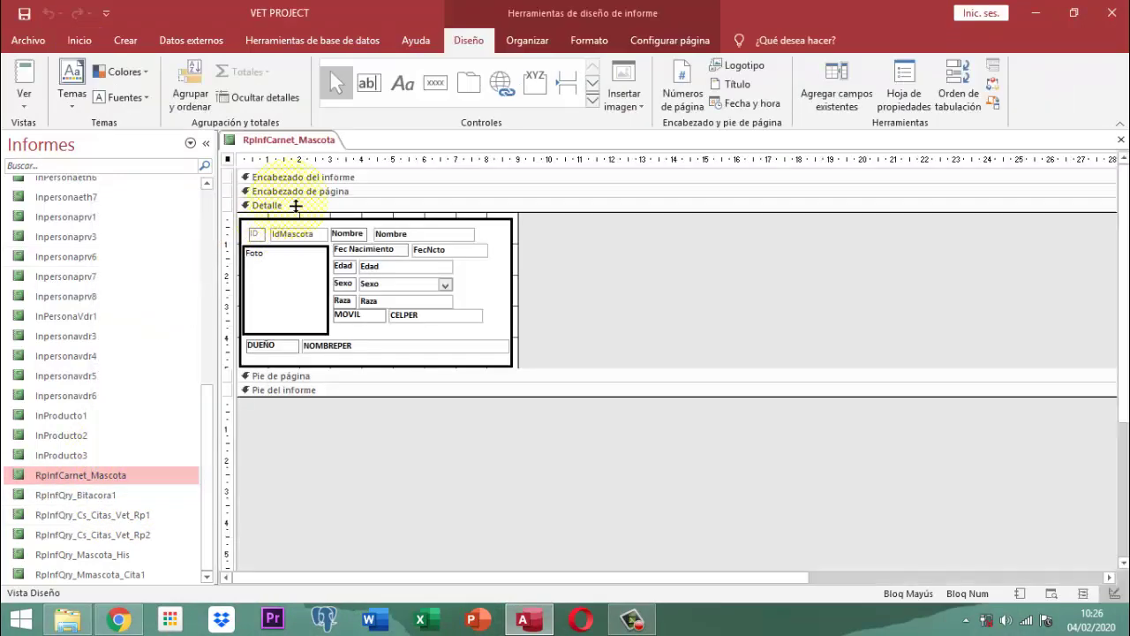
left_click(279, 207)
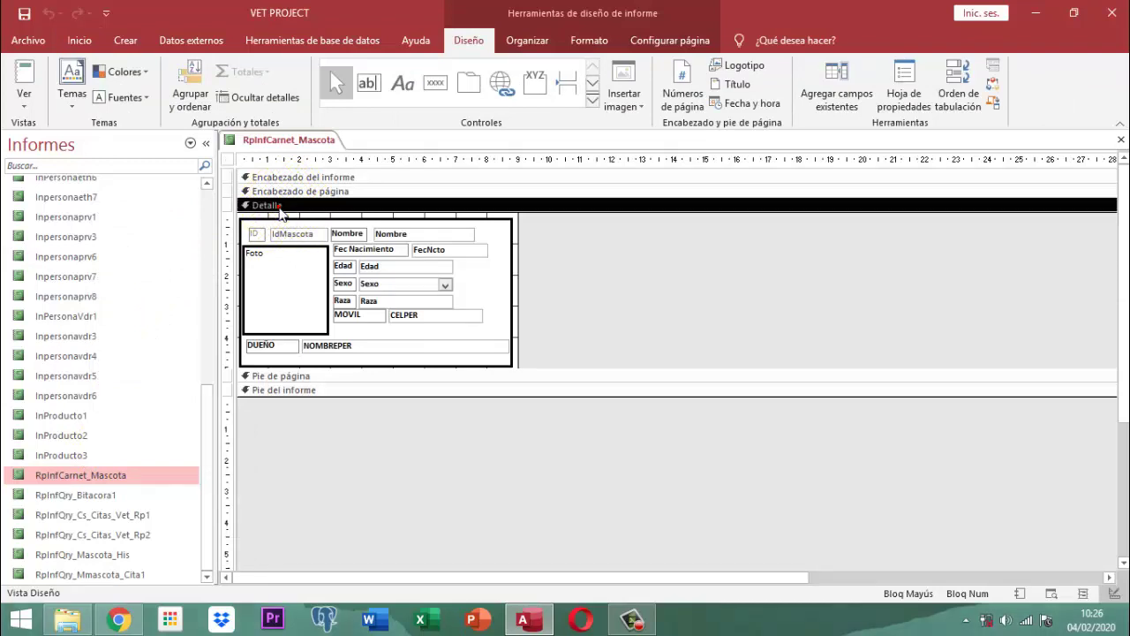
left_click(611, 43)
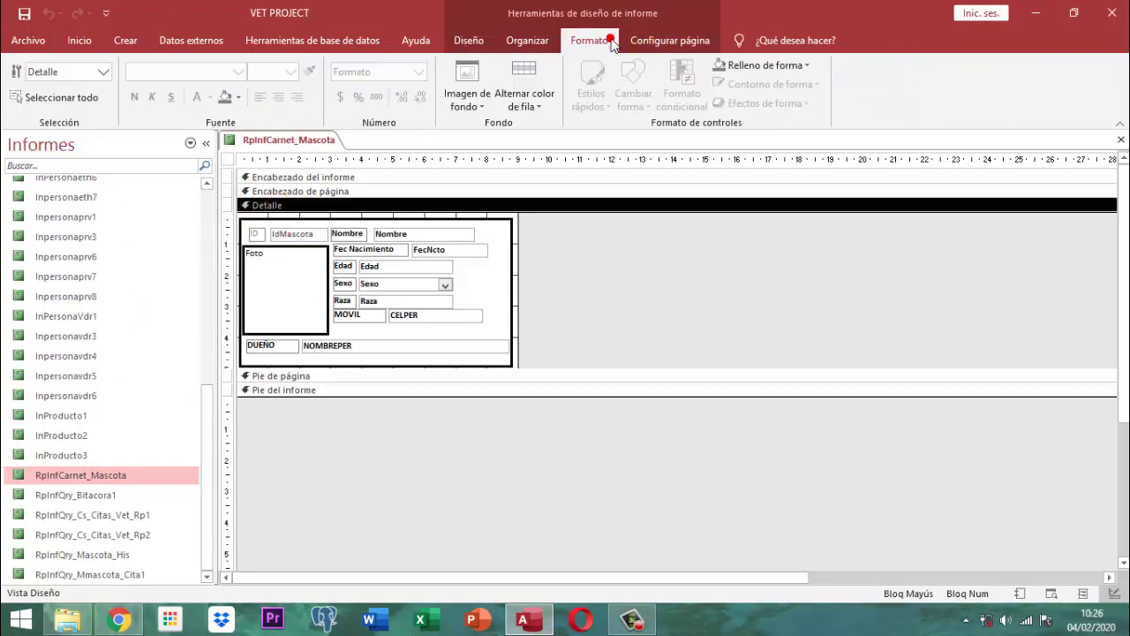
left_click(523, 107)
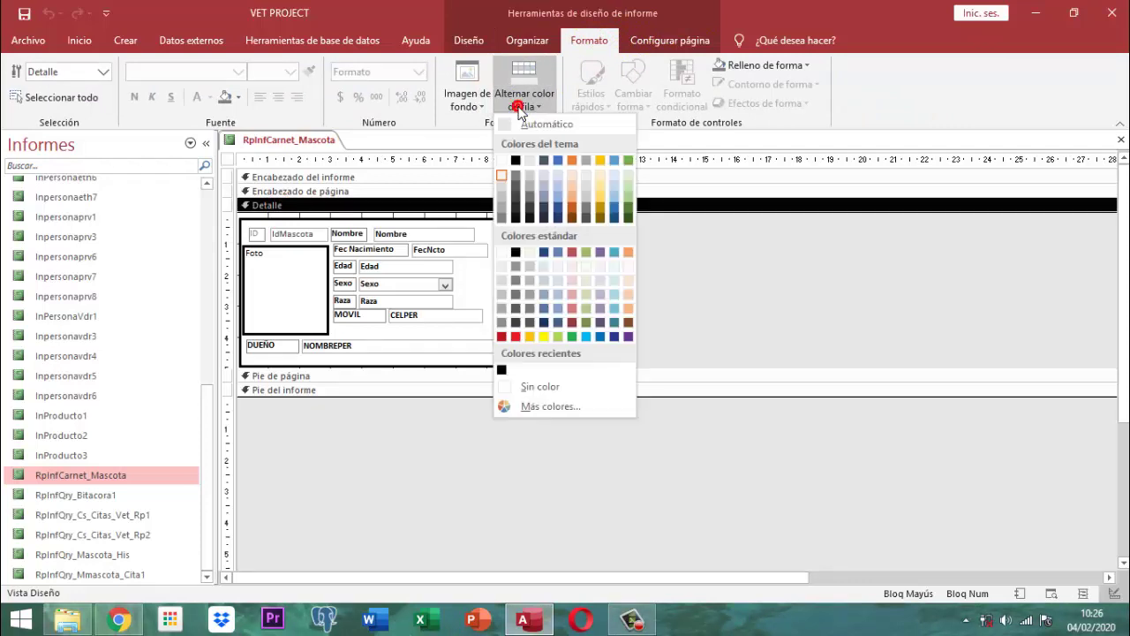
left_click(541, 382)
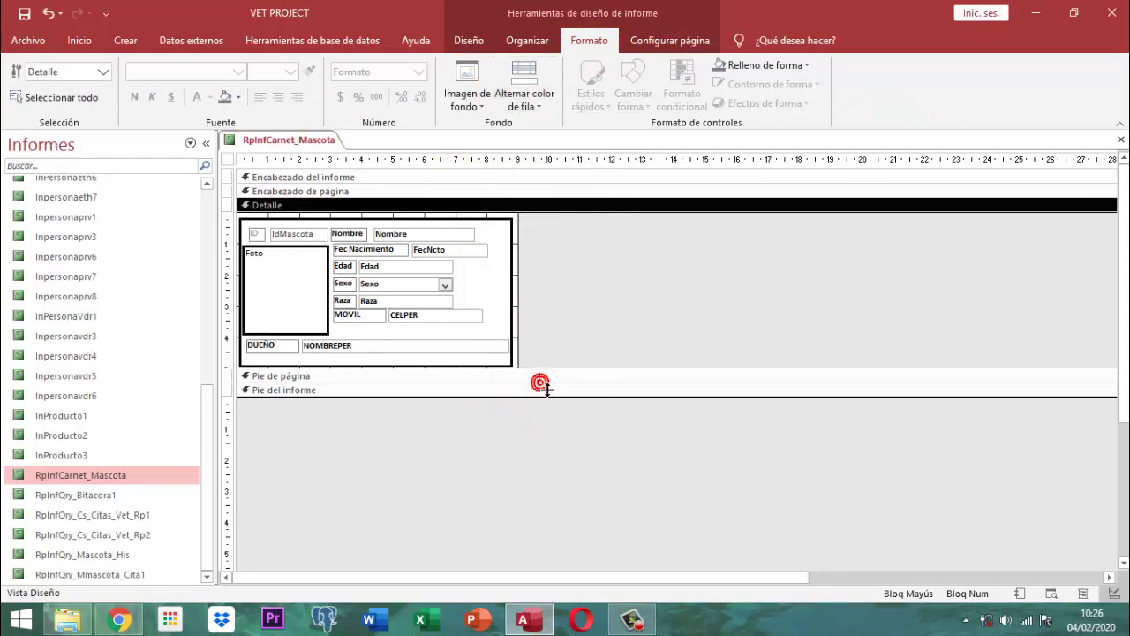
right_click(315, 139)
left_click(338, 148)
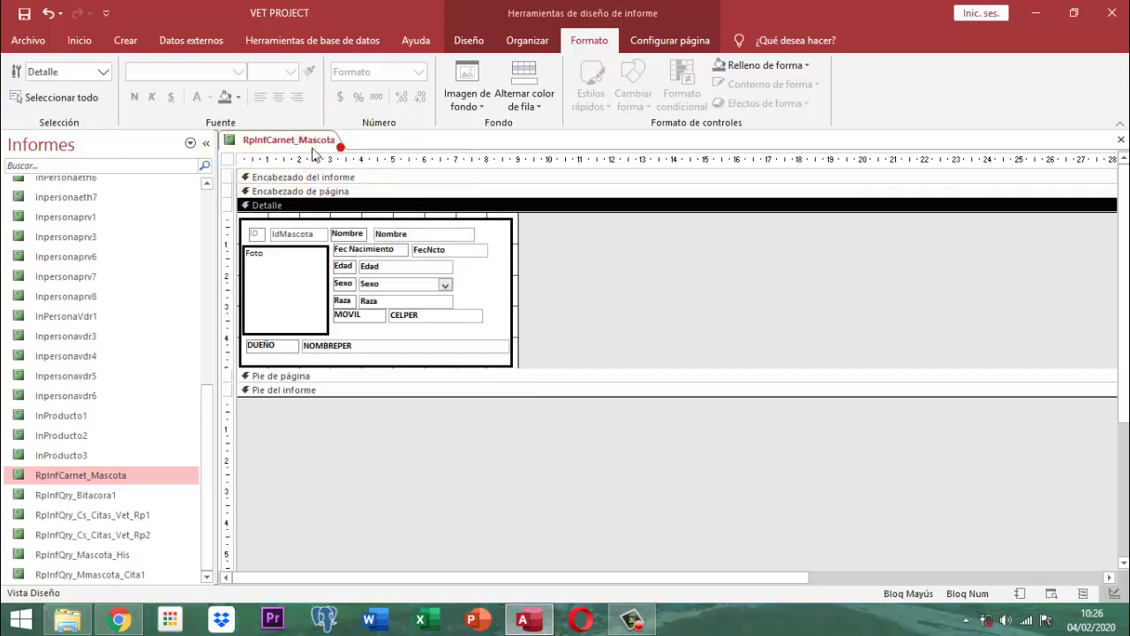
Show the print preview of the pet cards and move its window fully into view to check the card backgrounds
right_click(311, 141)
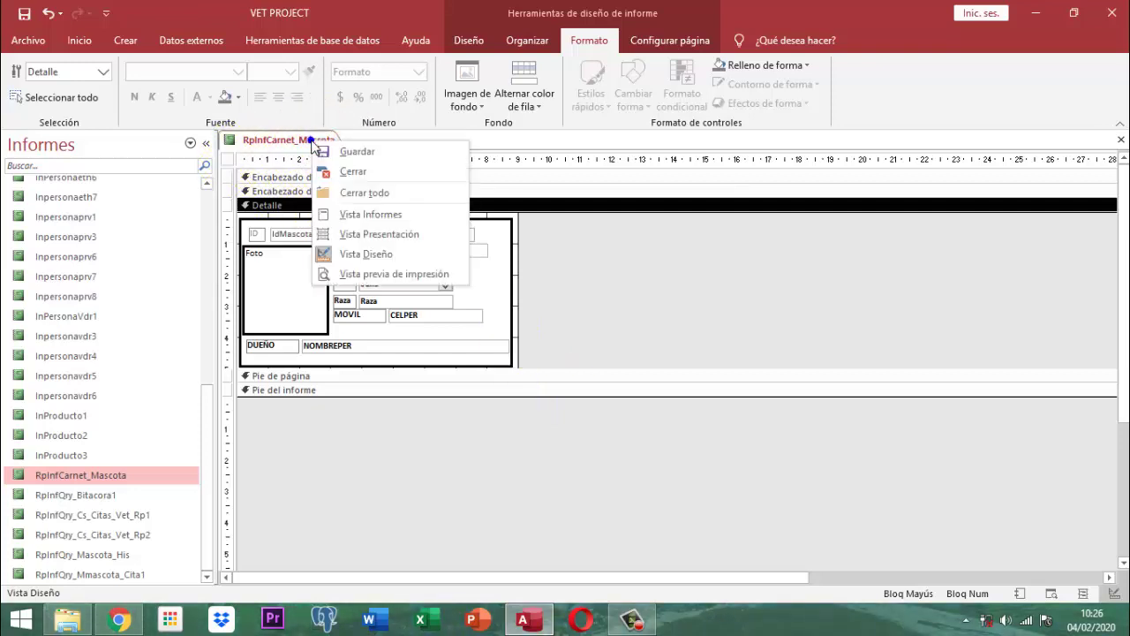
left_click(391, 275)
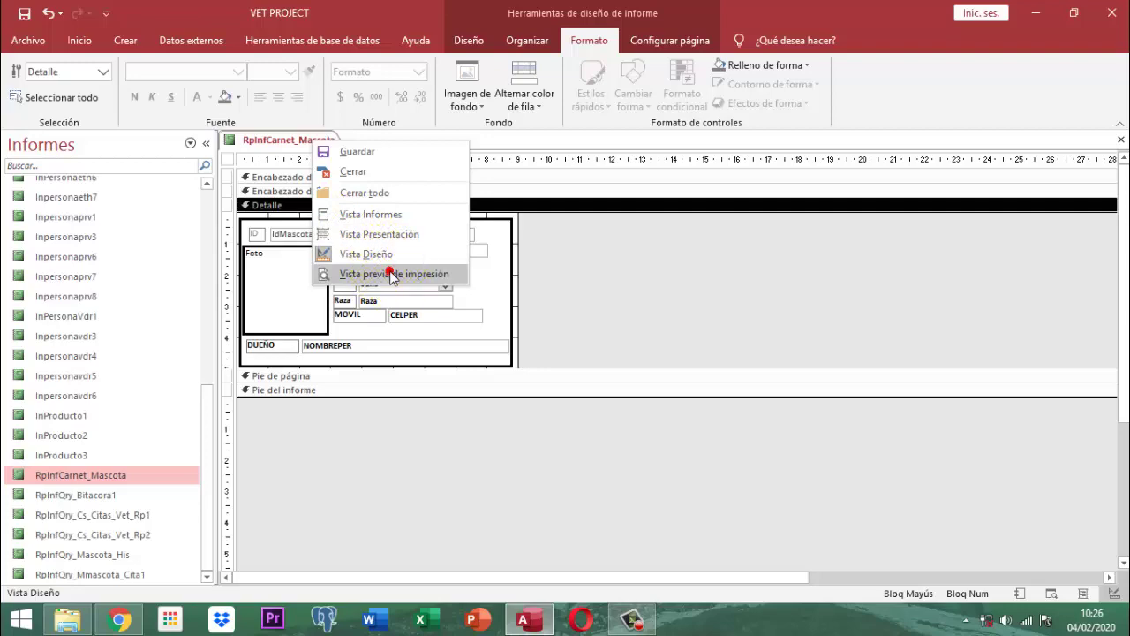
left_click(391, 275)
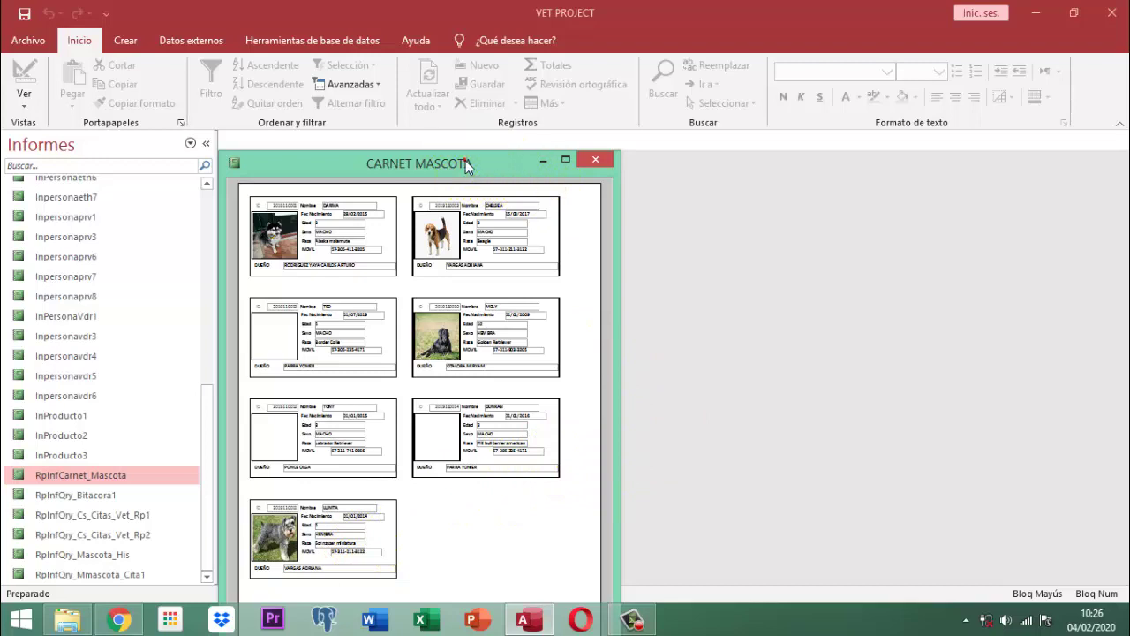
left_click_drag(466, 164, 509, 36)
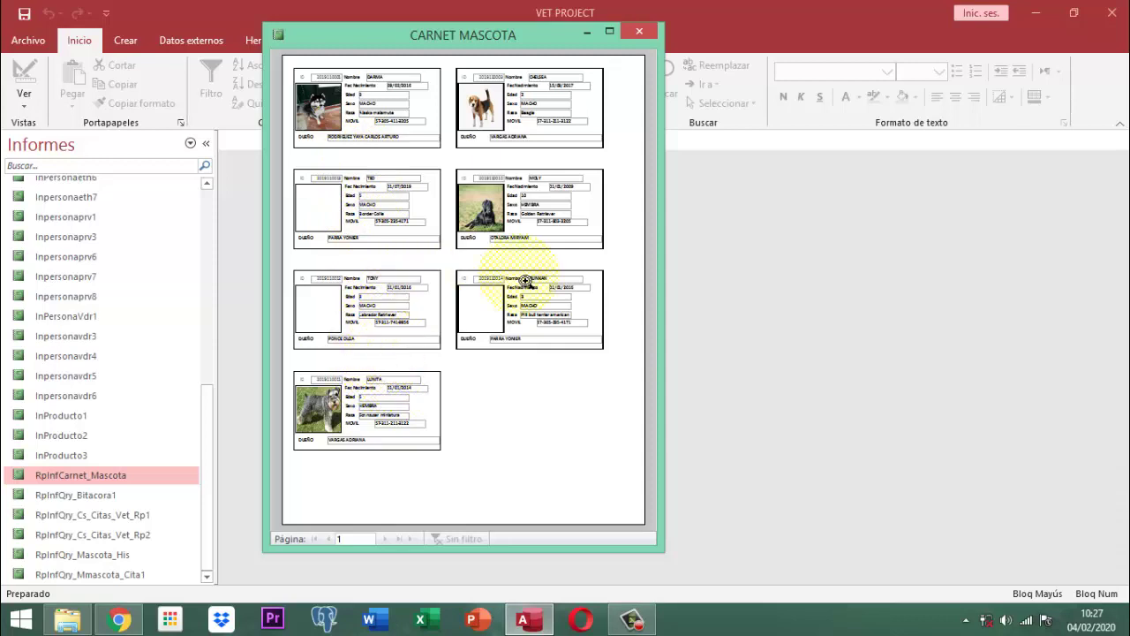
Return to design view, set the space between rows to 0,501 cm in the column page setup, and save the report
right_click(502, 32)
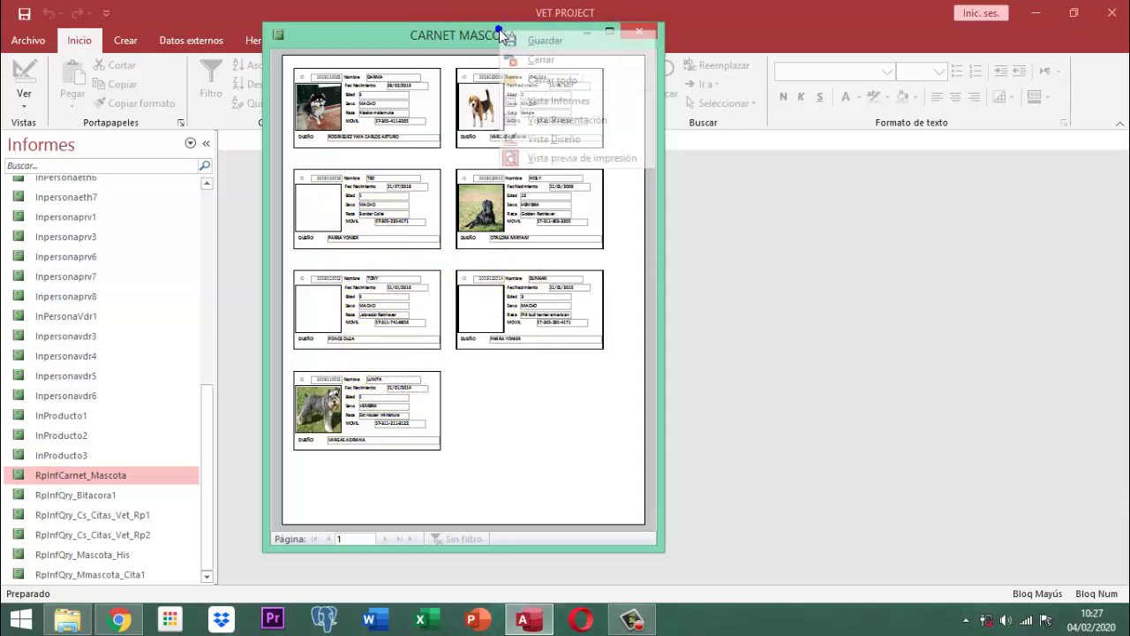
left_click(543, 139)
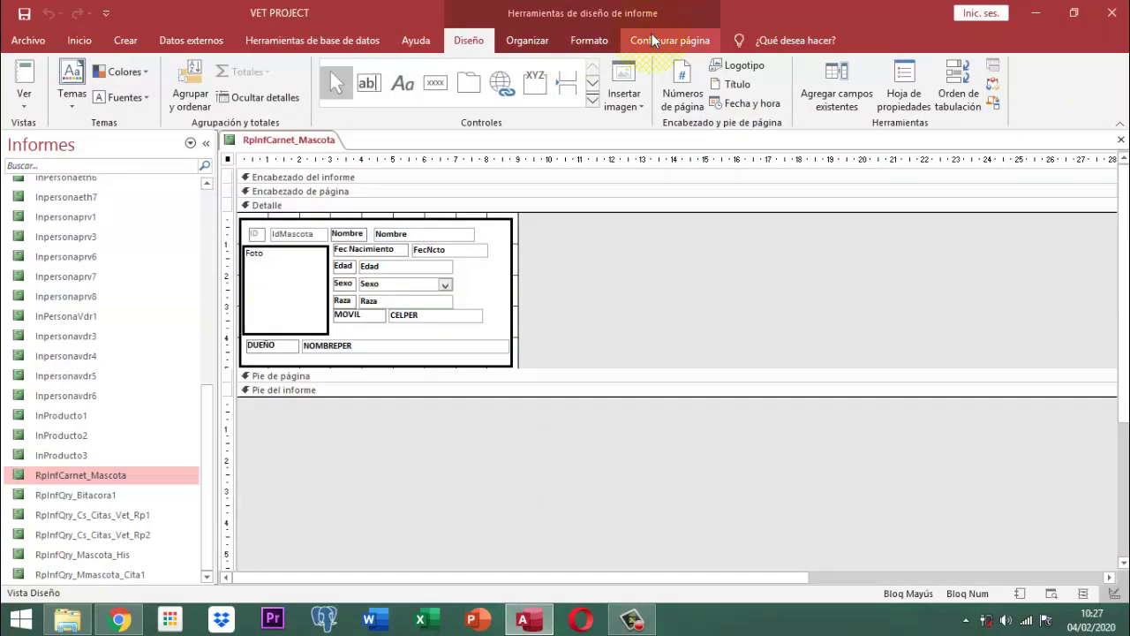
left_click(653, 39)
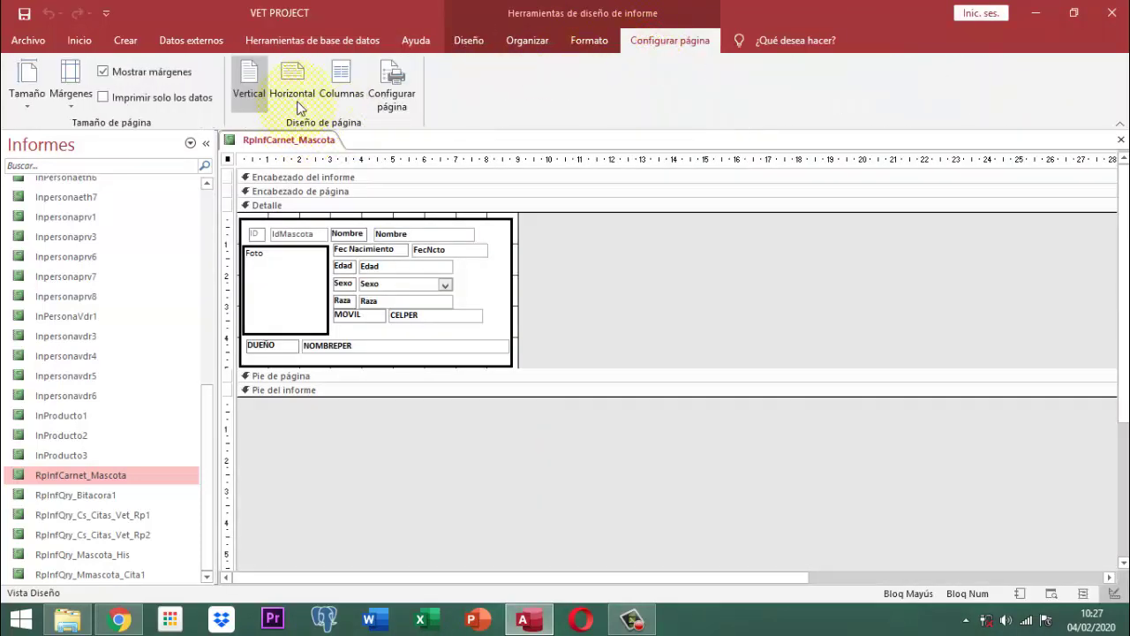
left_click(344, 90)
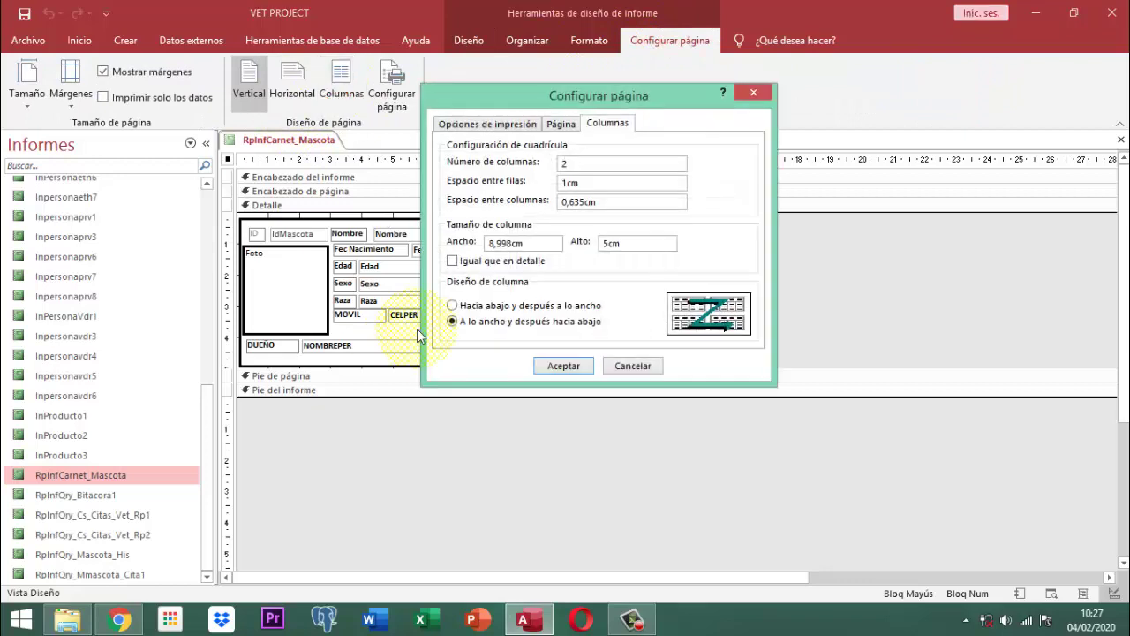
left_click(593, 183)
type("0,50")
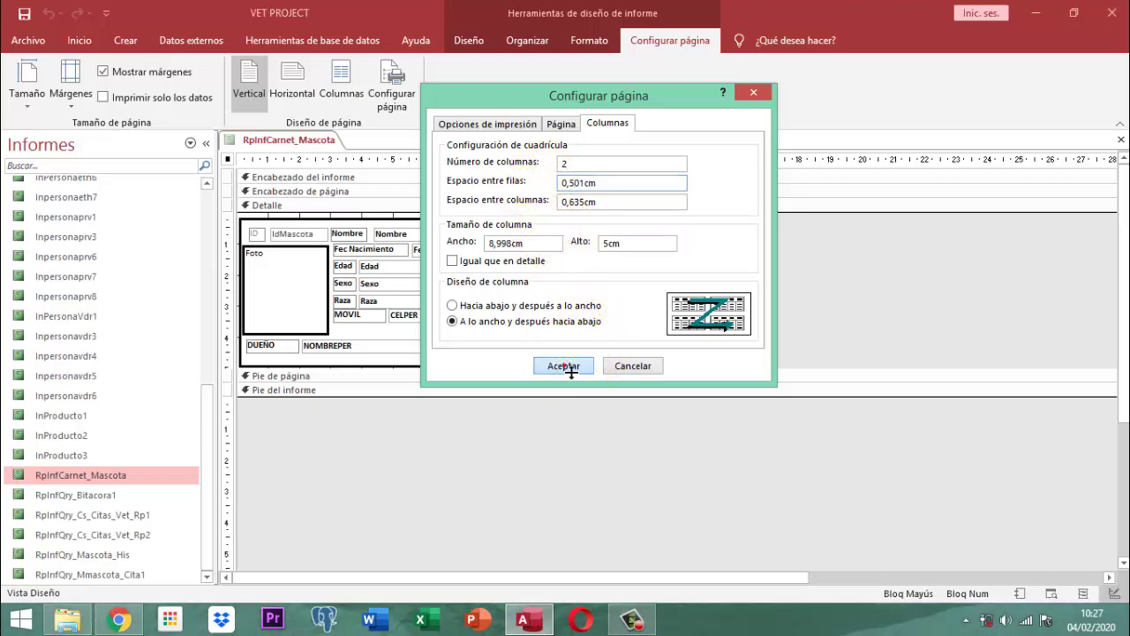
left_click(567, 367)
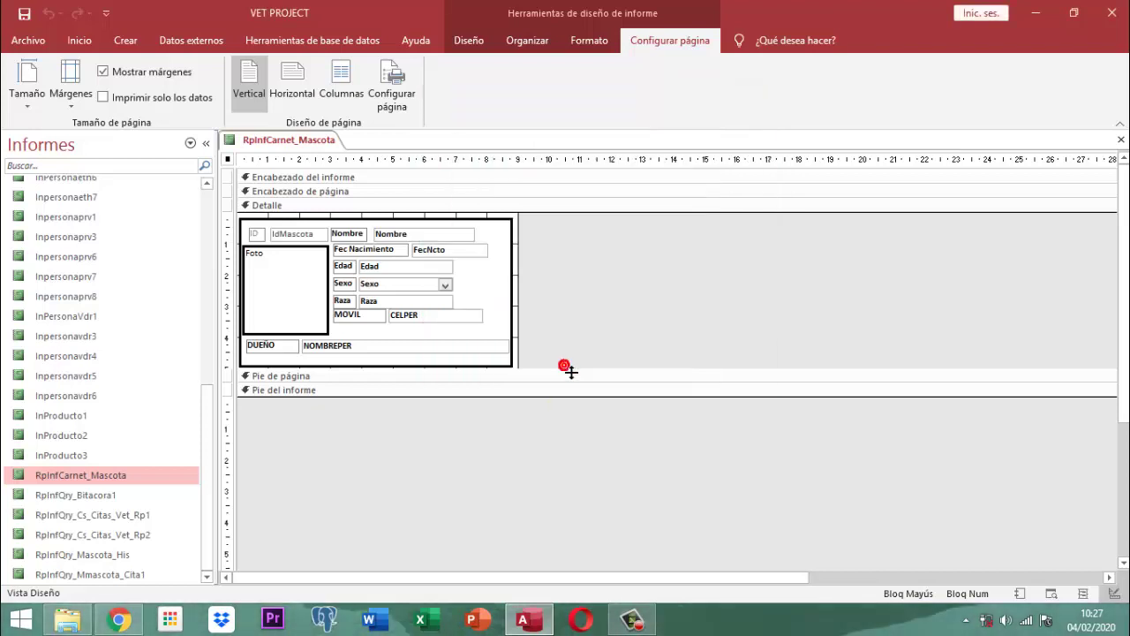
right_click(315, 141)
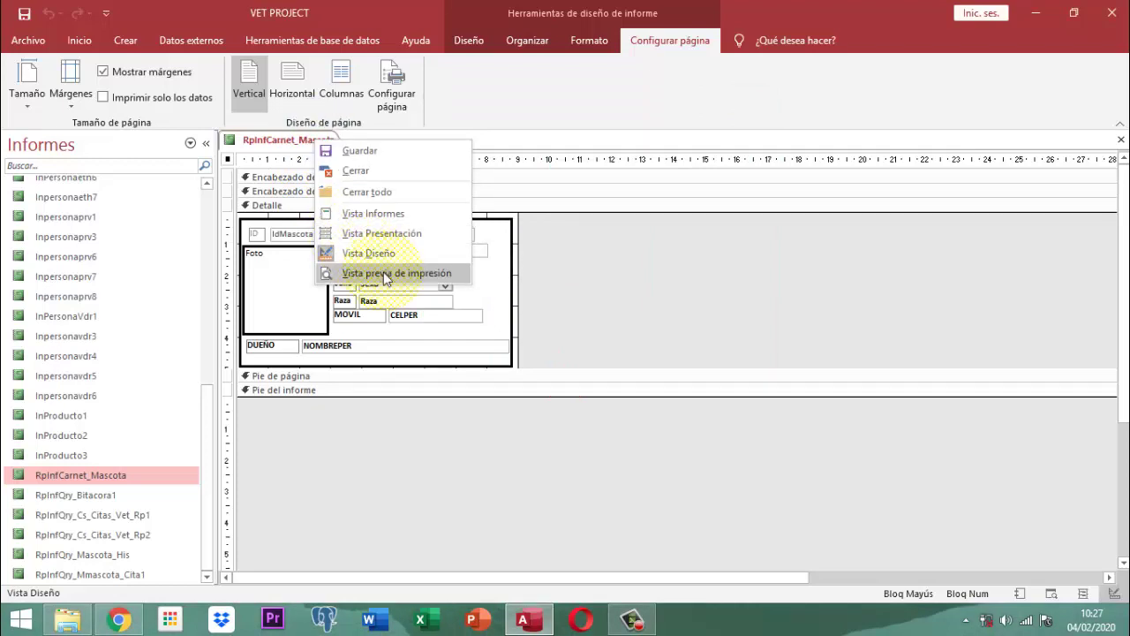
left_click(362, 153)
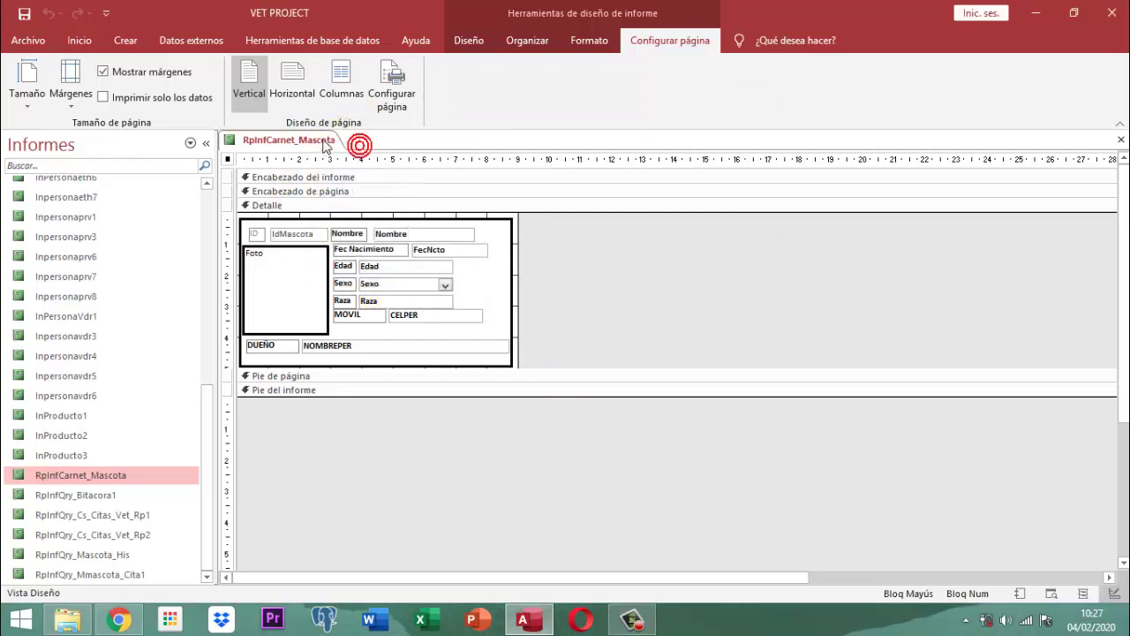
Show the print preview of the pet cards and move its window fully into view to check the row spacing
right_click(324, 139)
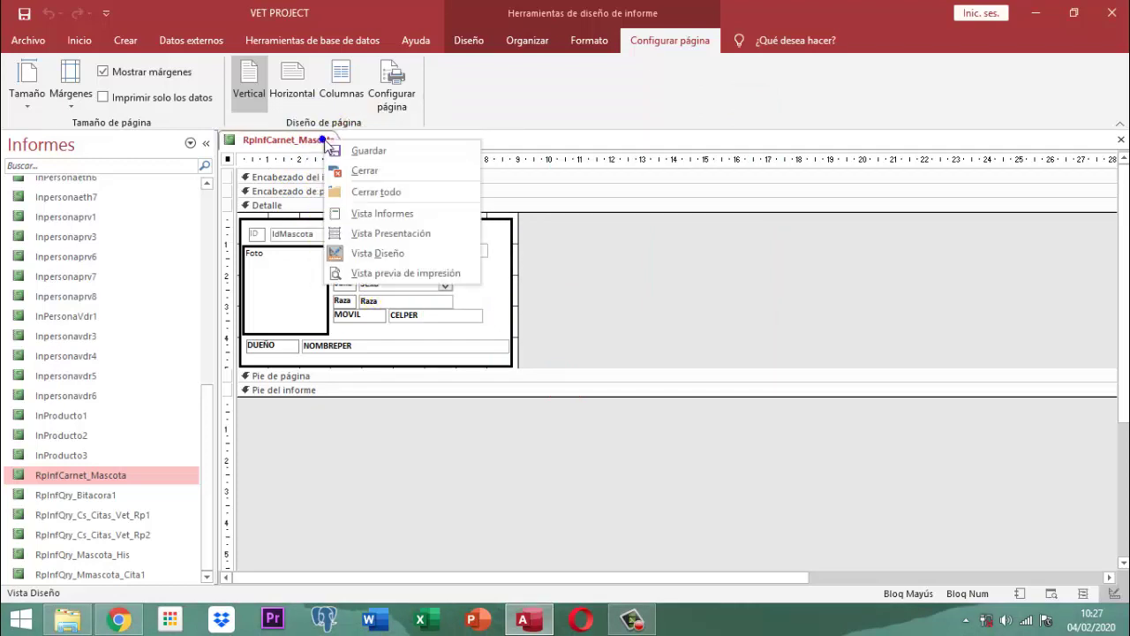
left_click(406, 273)
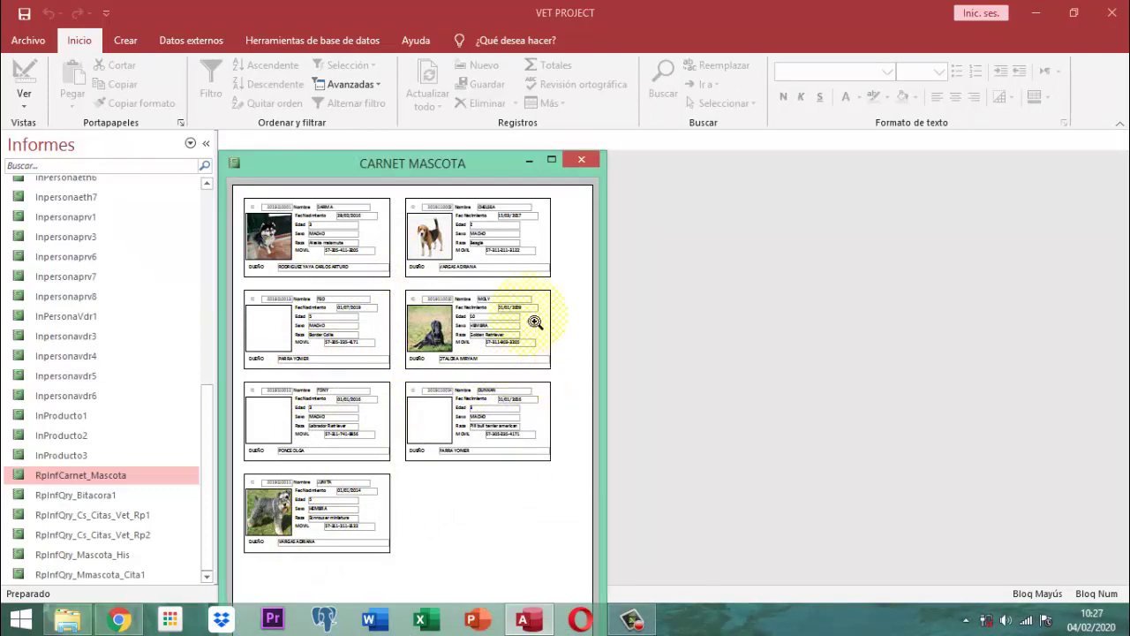
left_click_drag(451, 167, 523, 63)
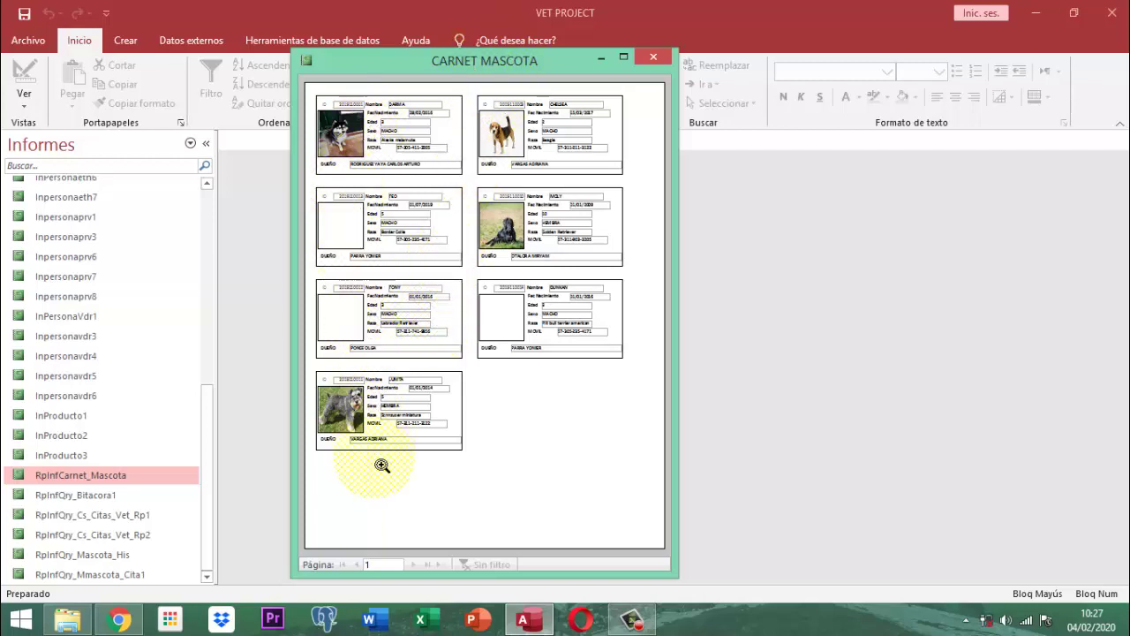
Return to design view, set the space between rows to 0,4 cm in the column page setup, and save the report
right_click(483, 56)
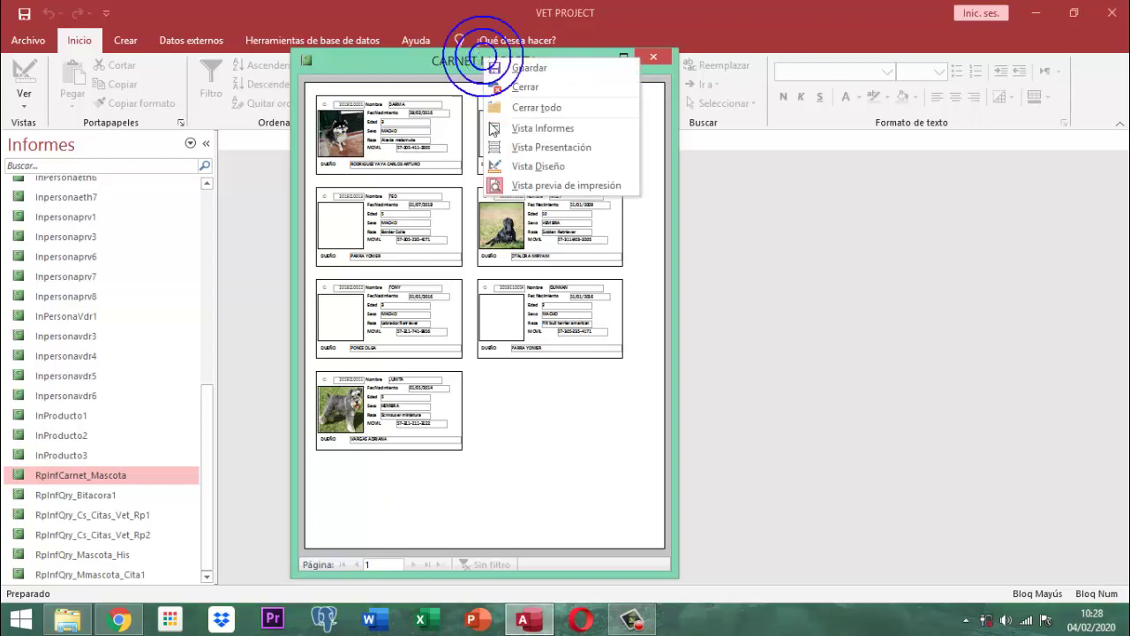
left_click(536, 167)
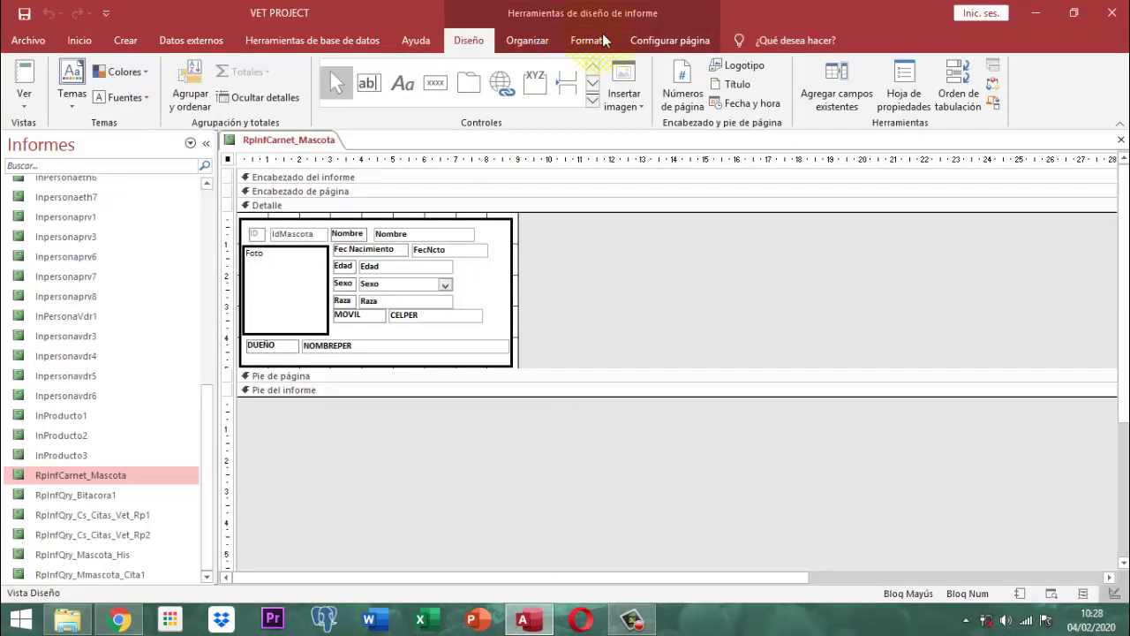
left_click(669, 41)
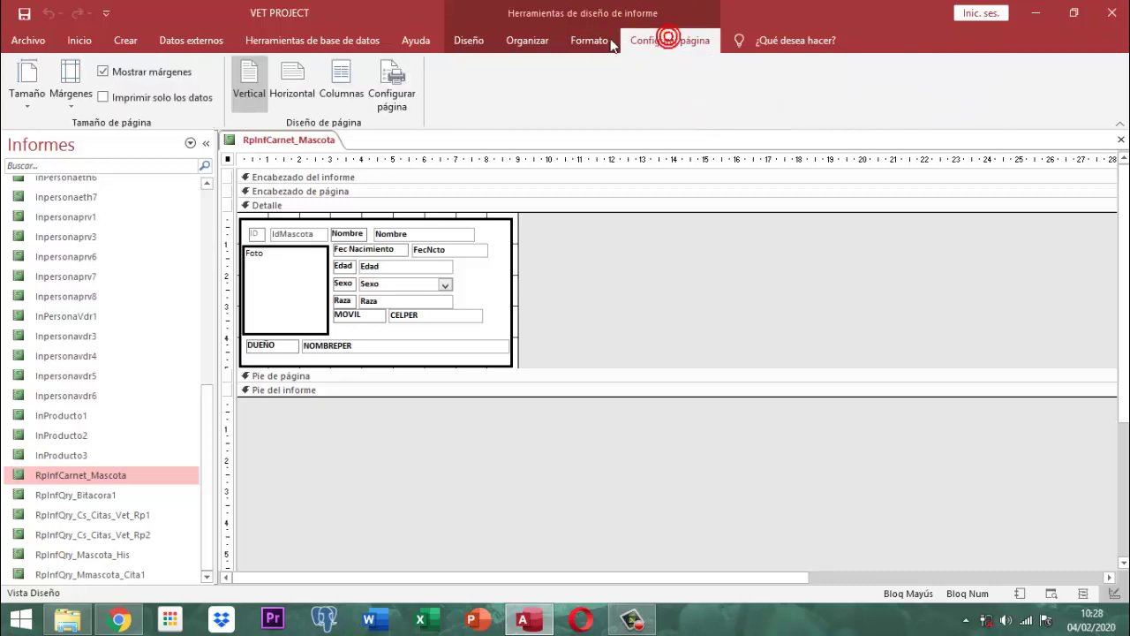
left_click(353, 85)
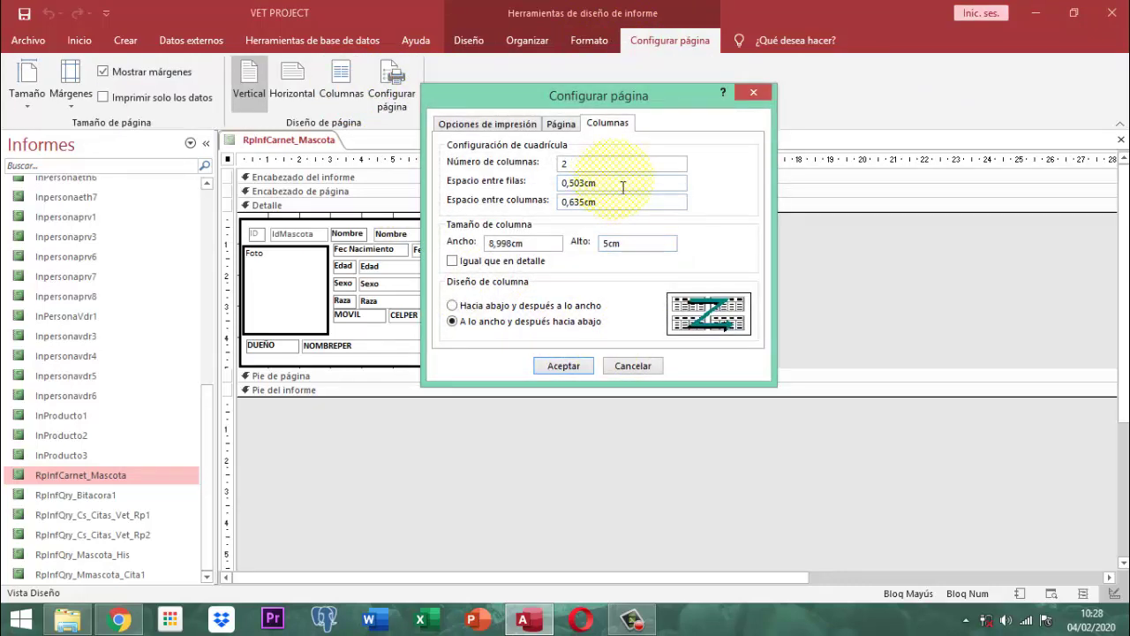
double_click(618, 183)
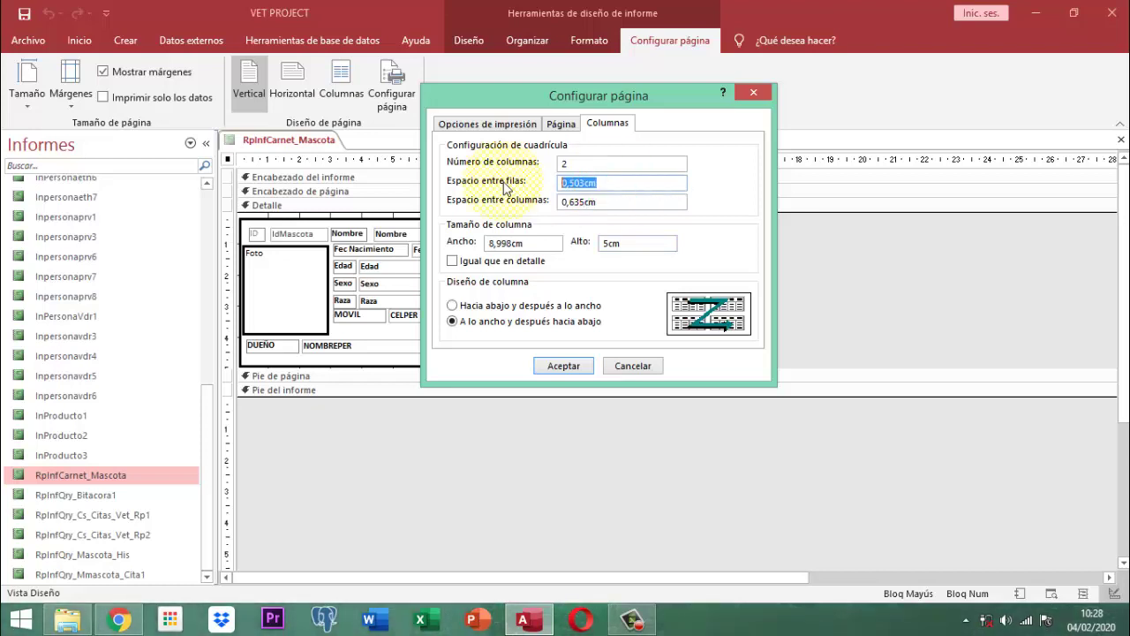
type("0,4")
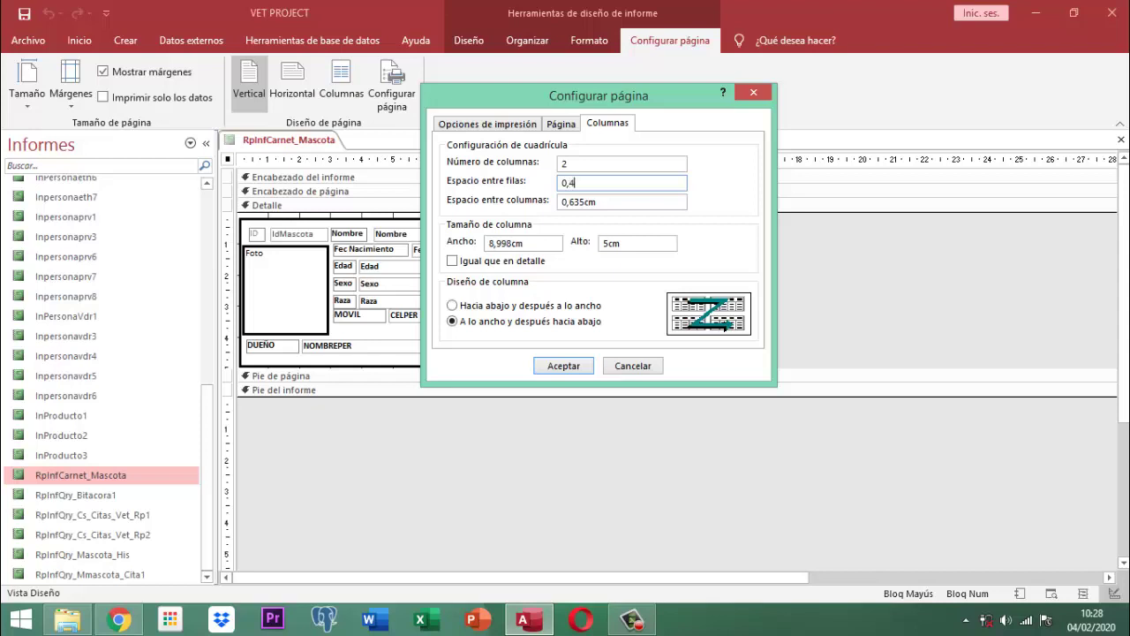
left_click(568, 369)
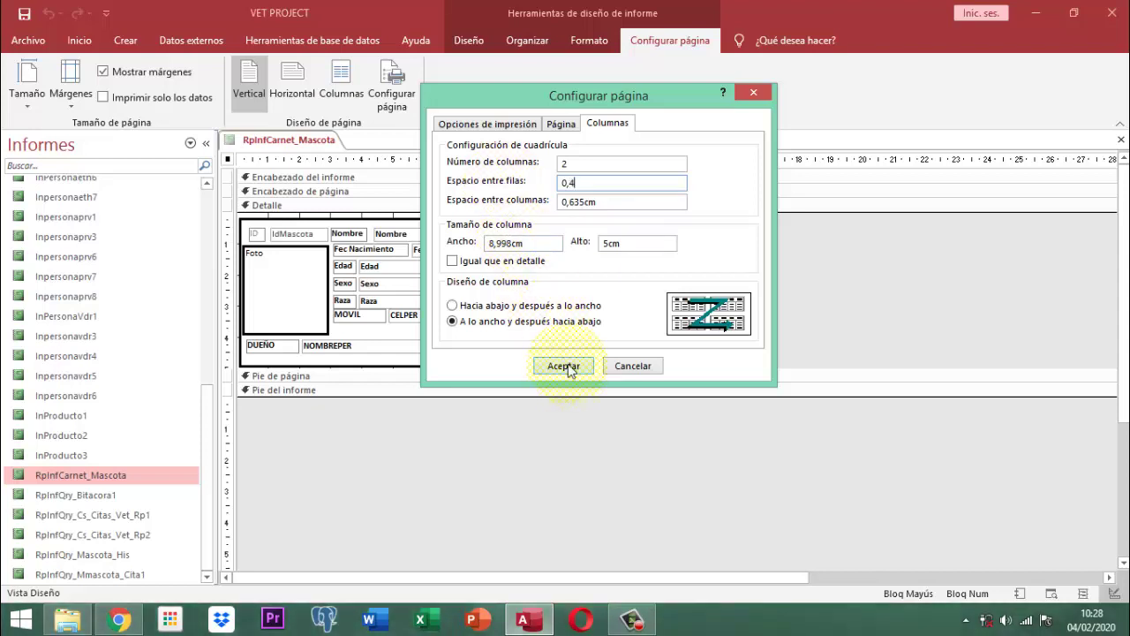
right_click(309, 140)
left_click(356, 144)
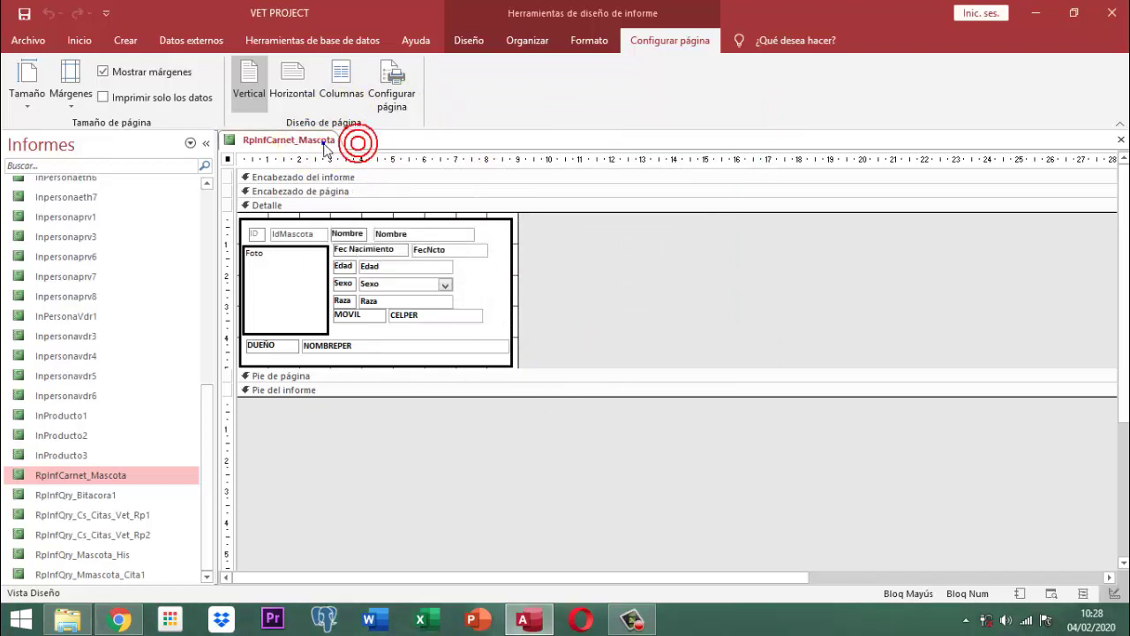
Preview the report for printing and reposition the preview window to examine how all card rows fit the page
right_click(329, 145)
left_click(433, 277)
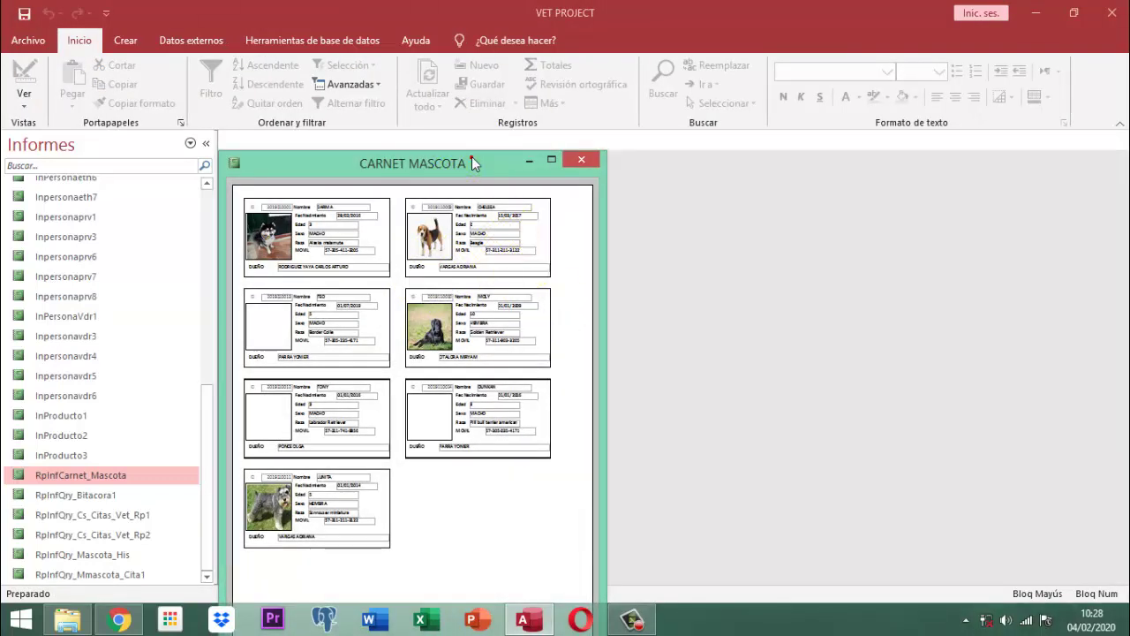
left_click_drag(472, 156, 497, 53)
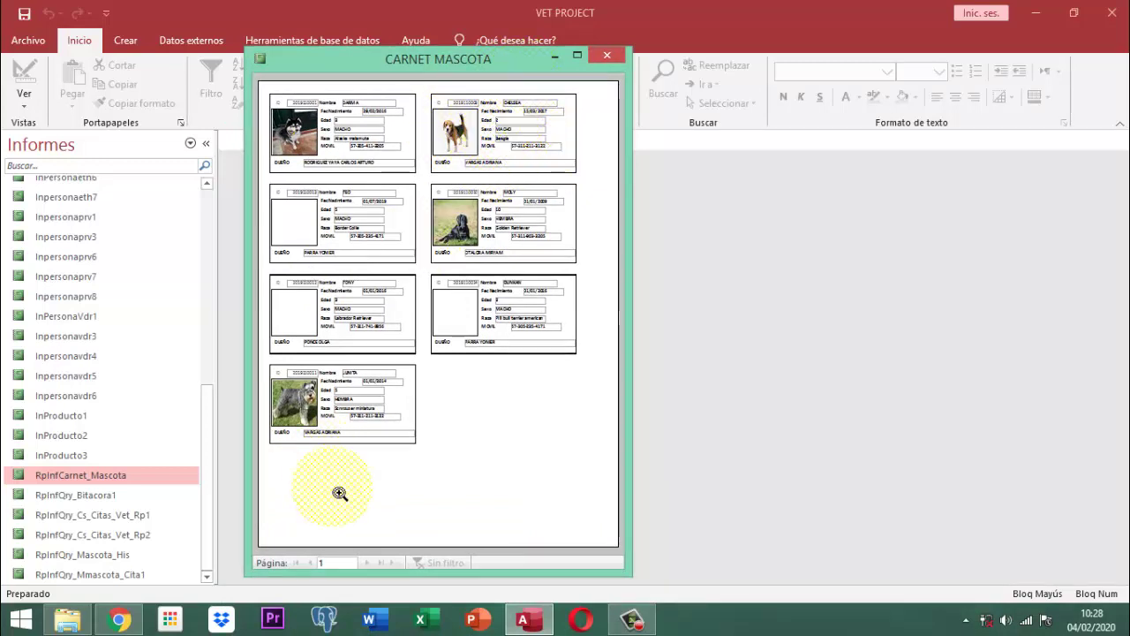
Switch back to design view, reduce the space between rows to 0,3 cm in the column page setup, and save the report
right_click(433, 59)
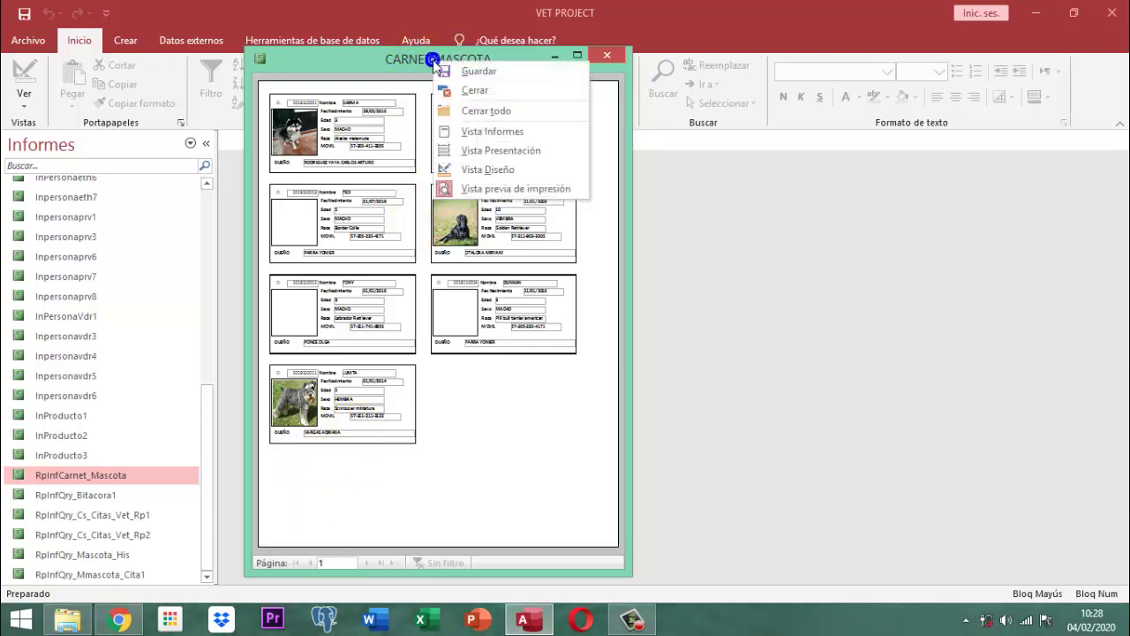
left_click(483, 171)
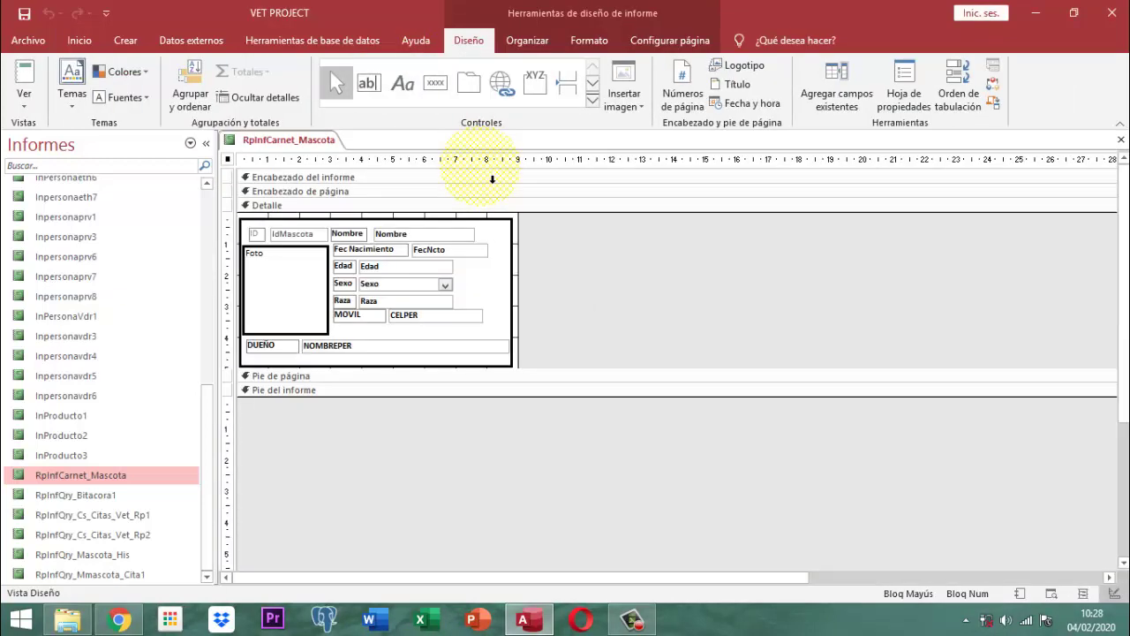
left_click(658, 40)
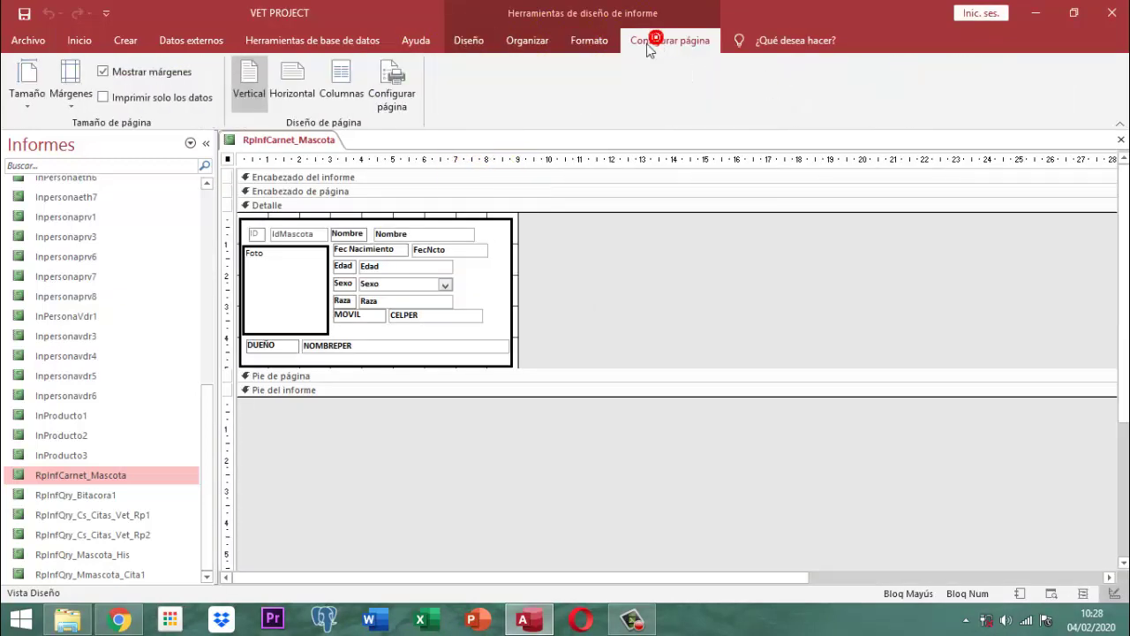
left_click(341, 91)
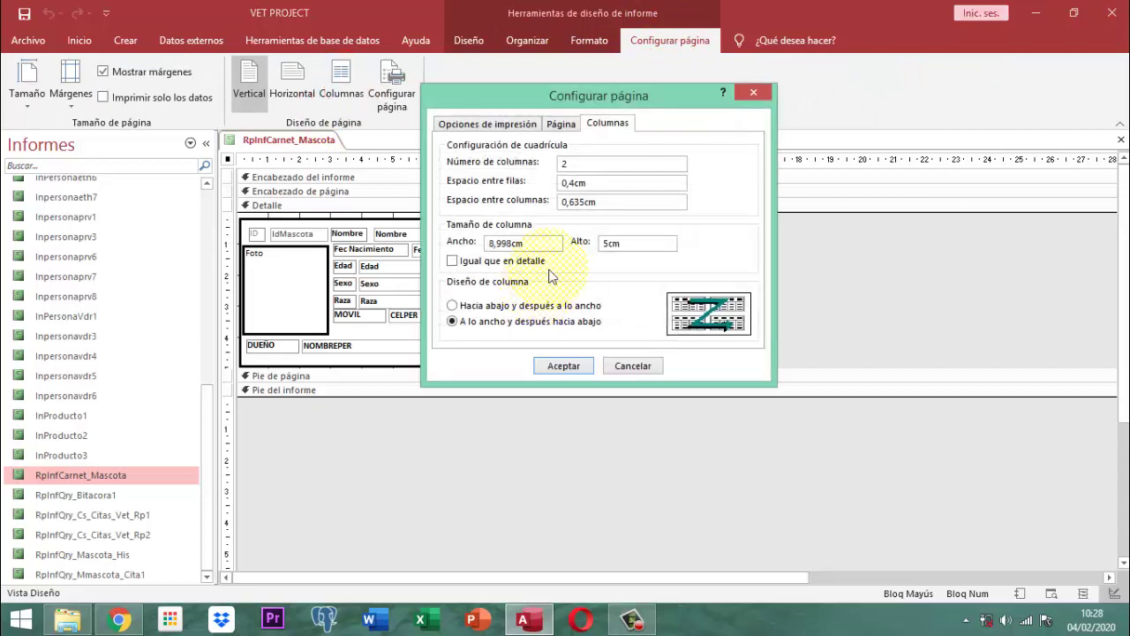
left_click(602, 183)
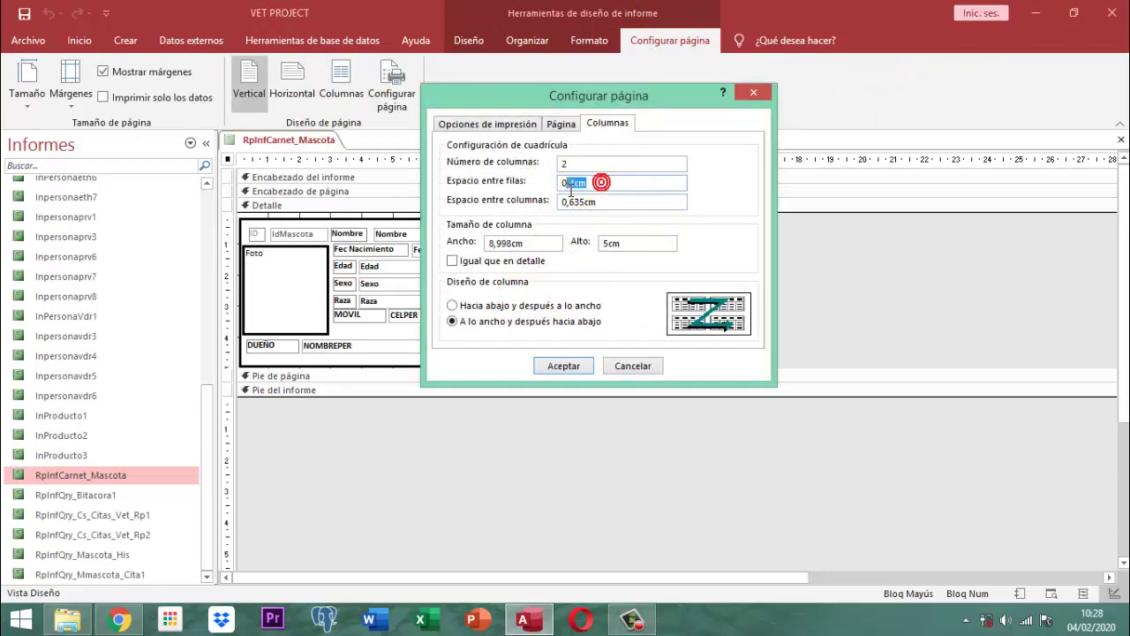
left_click_drag(571, 192, 551, 189)
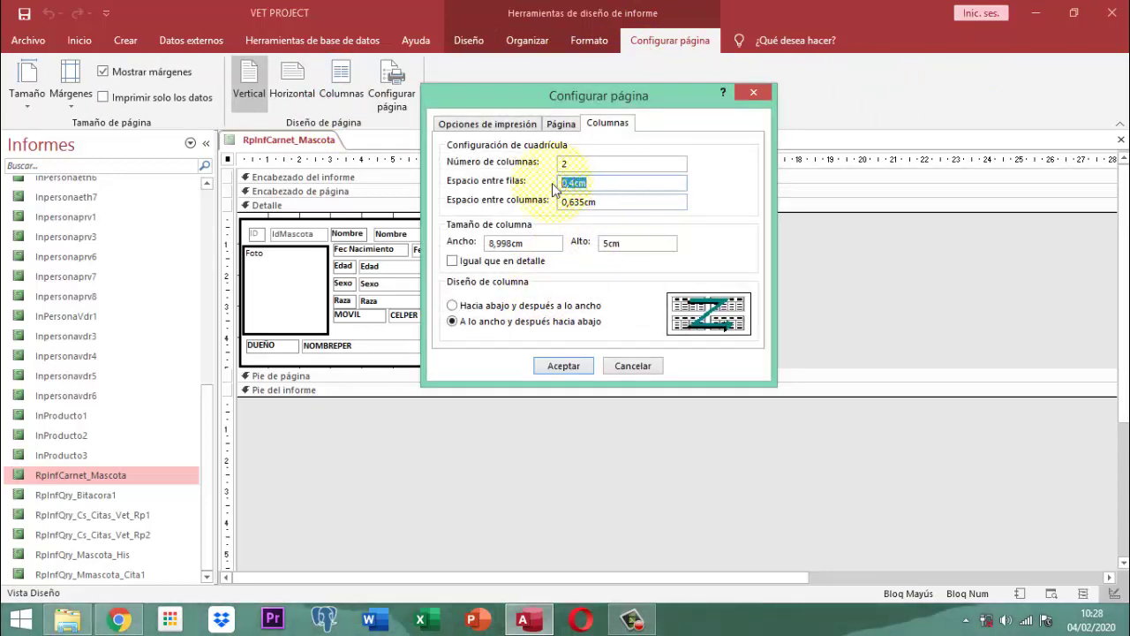
type("0,3")
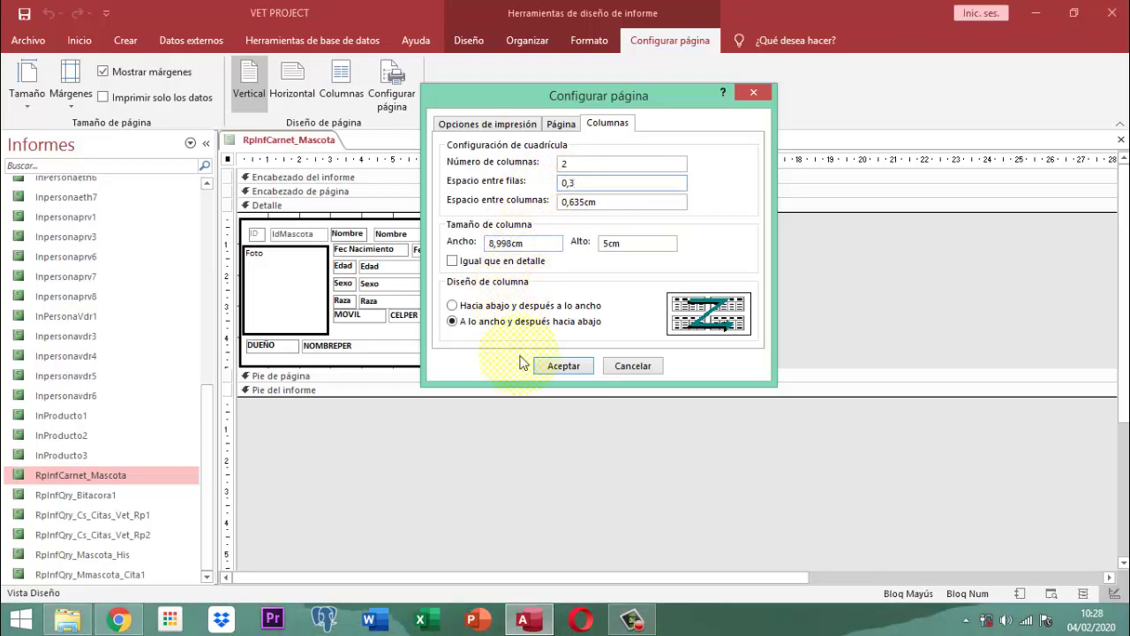
left_click(572, 369)
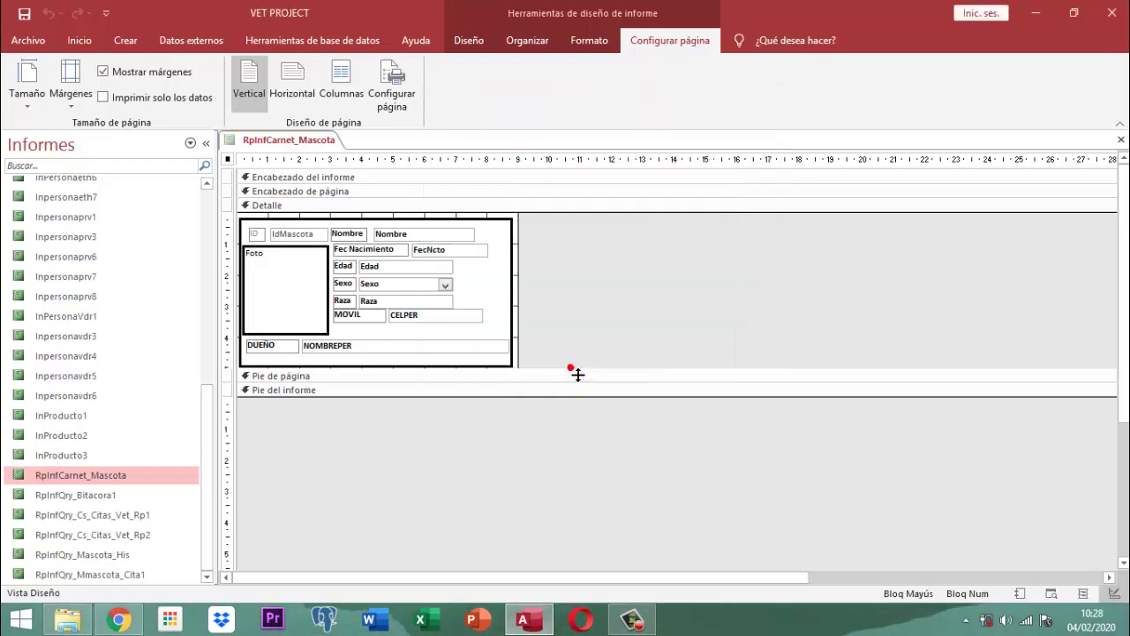
right_click(298, 139)
left_click(337, 148)
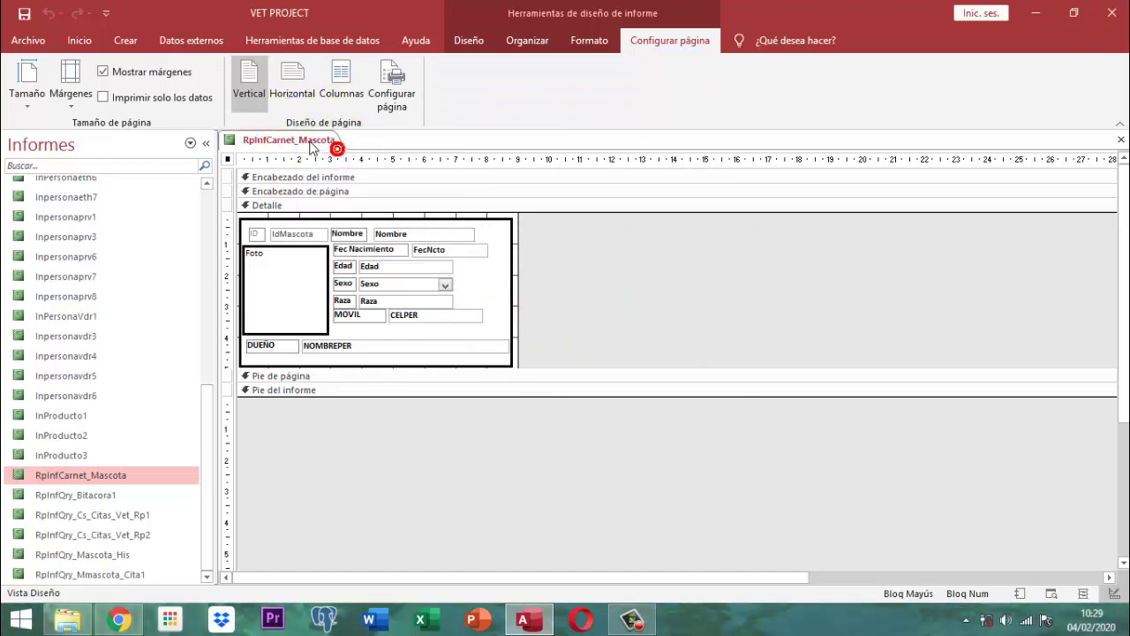
Open the print preview again and move its window up to inspect the gaps between the card rows
right_click(309, 139)
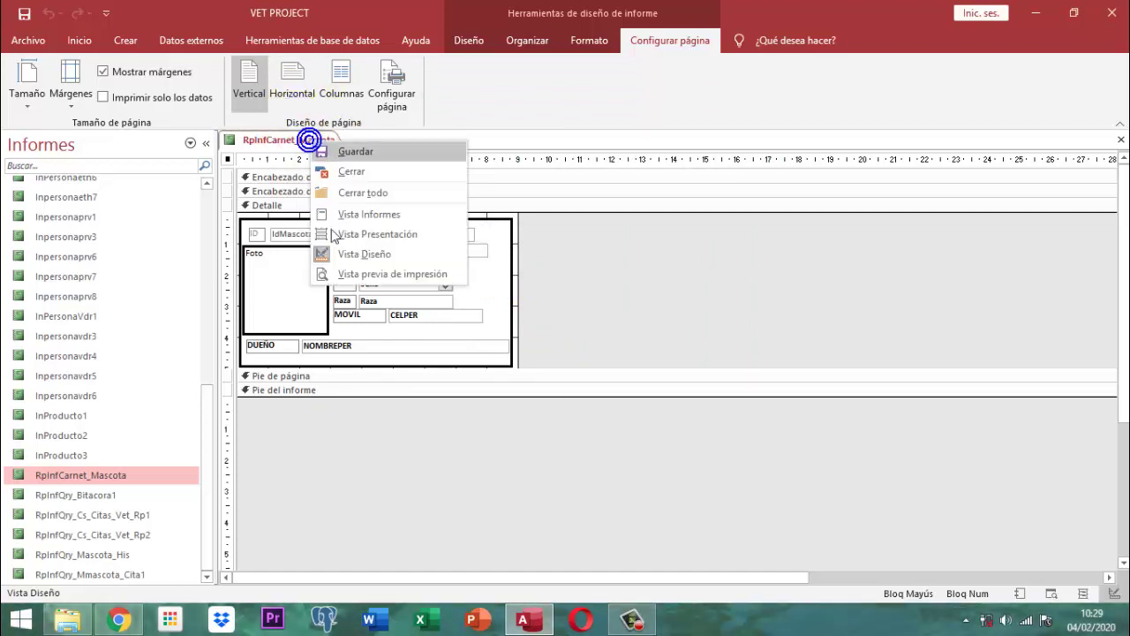
left_click(391, 273)
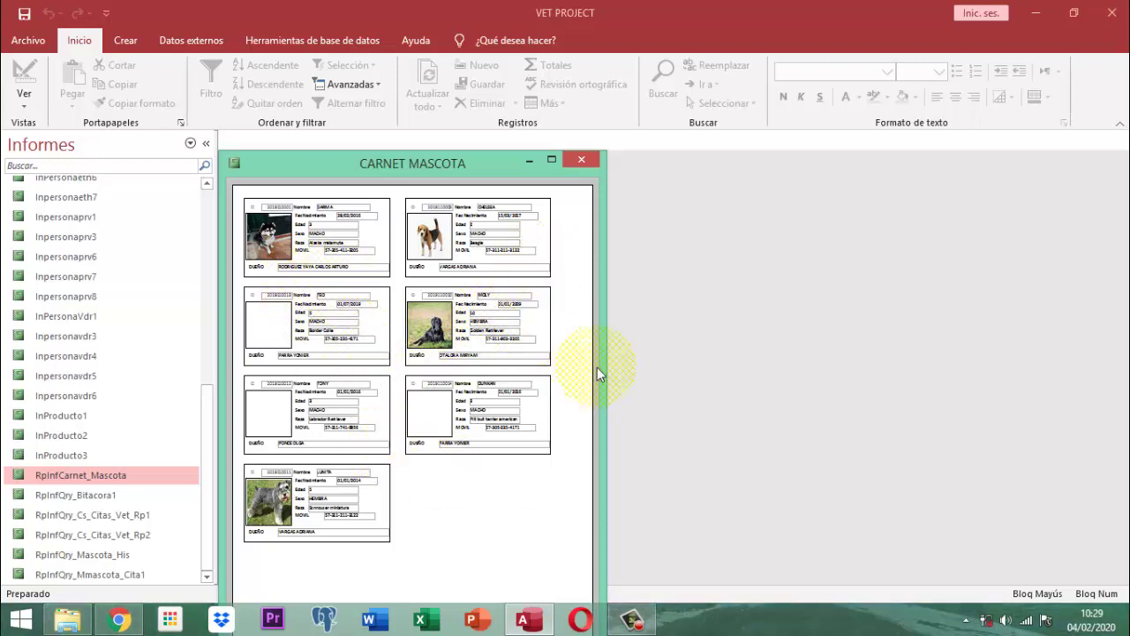
left_click_drag(473, 165, 545, 42)
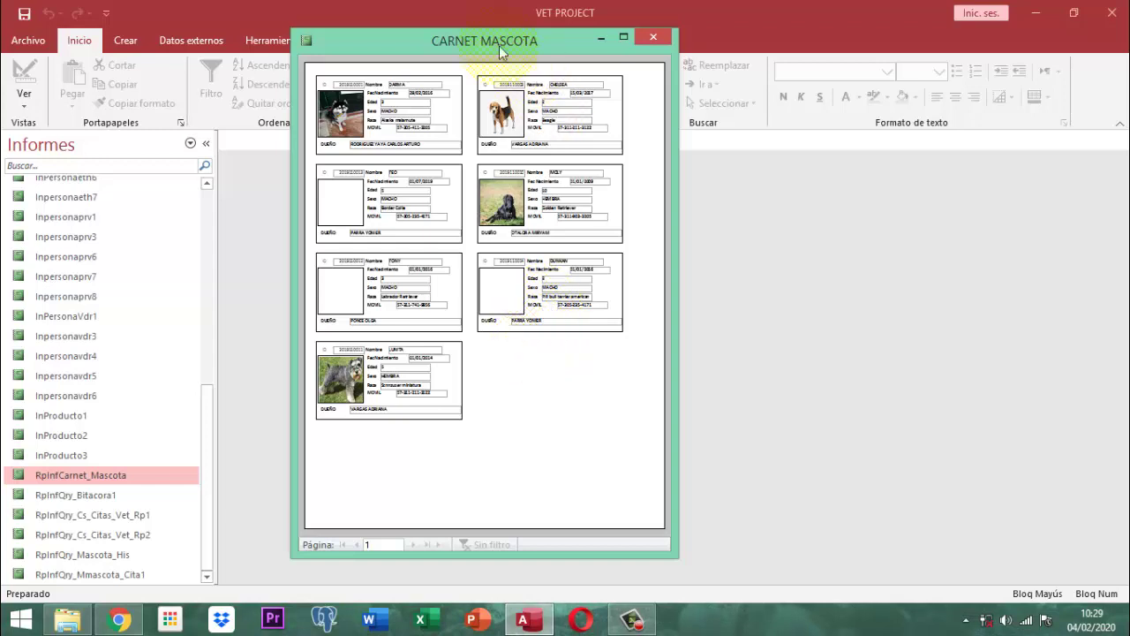
Go back to design view, set the space between rows to 0,2 cm in the column page setup, and save the report
right_click(460, 37)
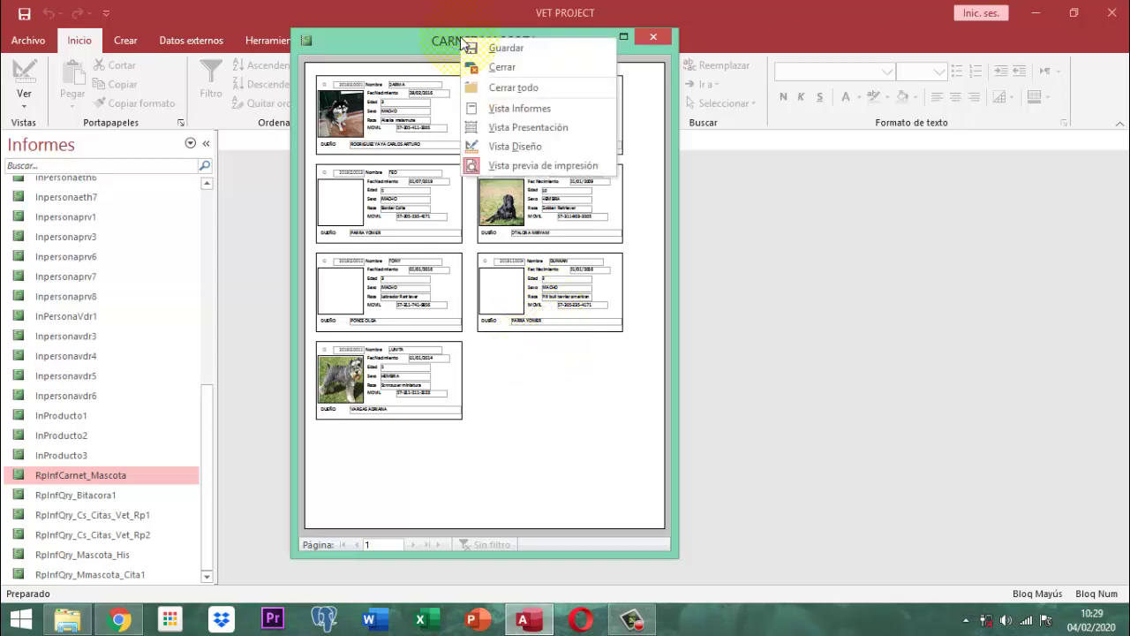
left_click(512, 150)
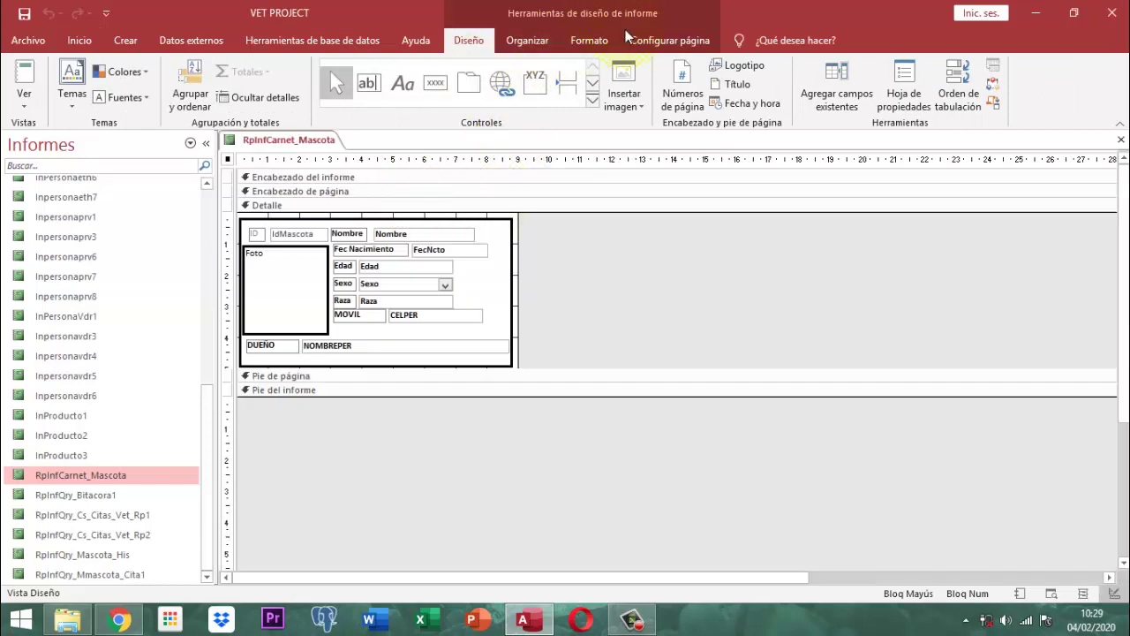
left_click(669, 40)
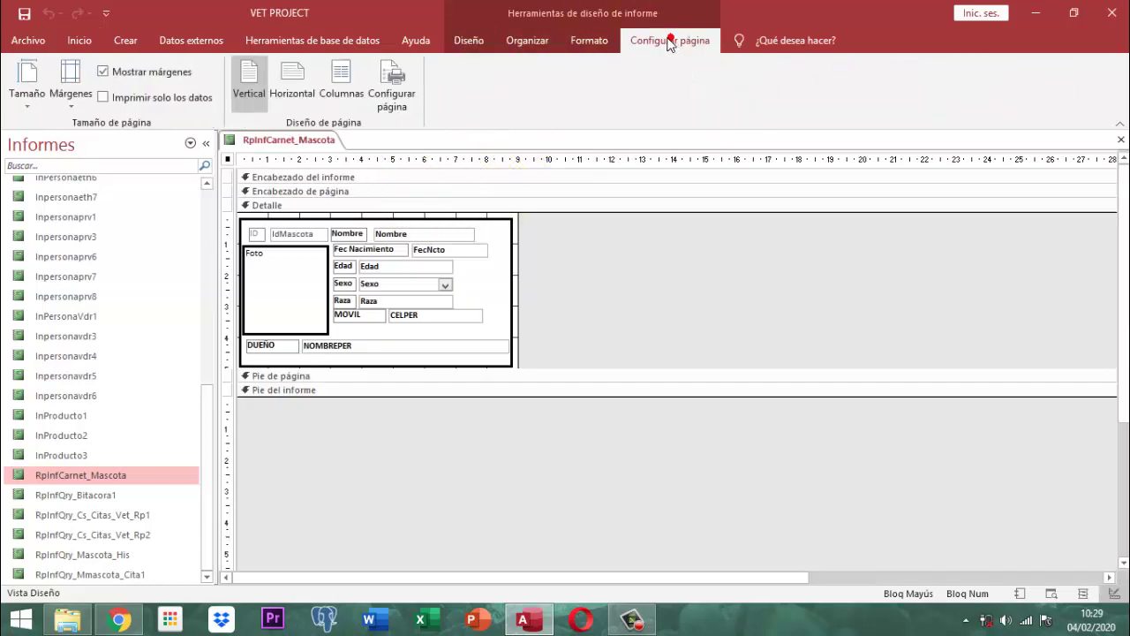
left_click(337, 84)
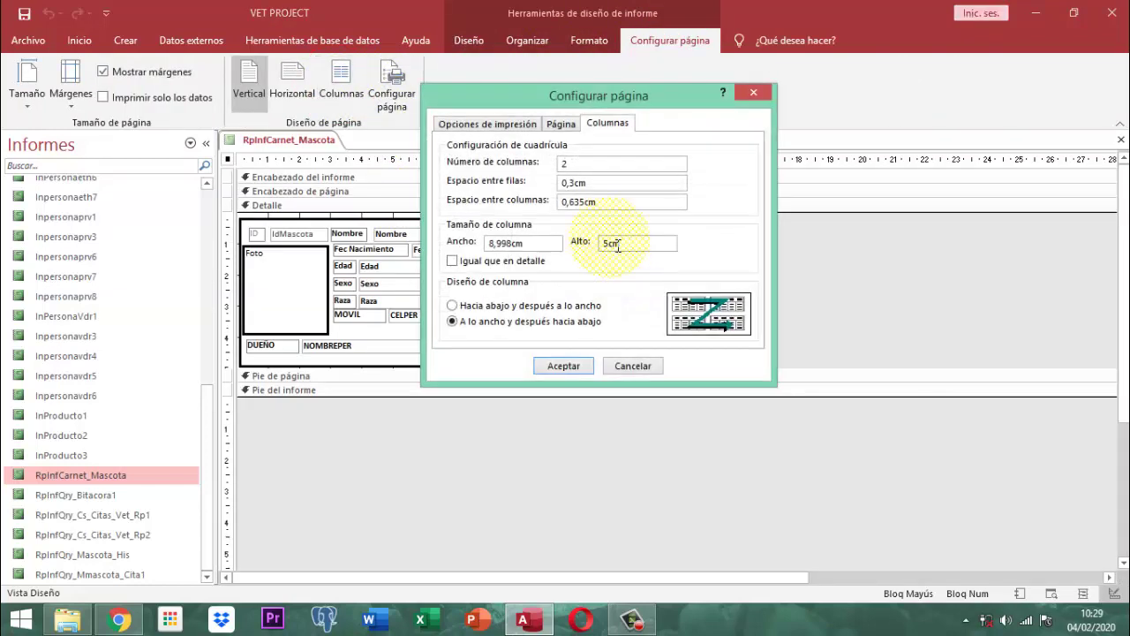
double_click(600, 182)
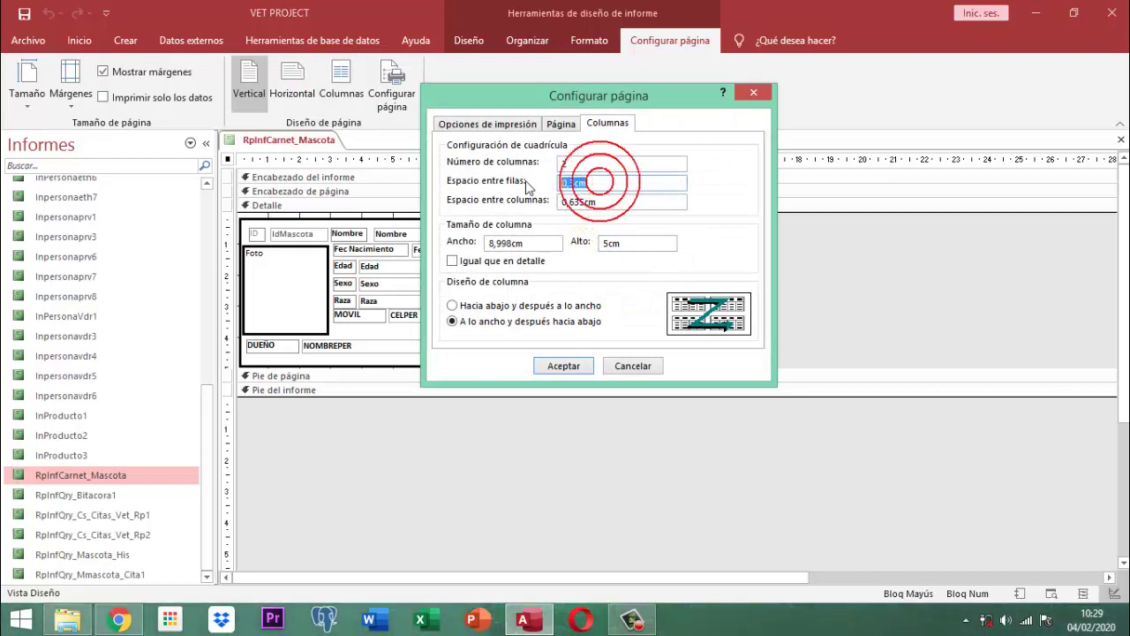
type("0,2")
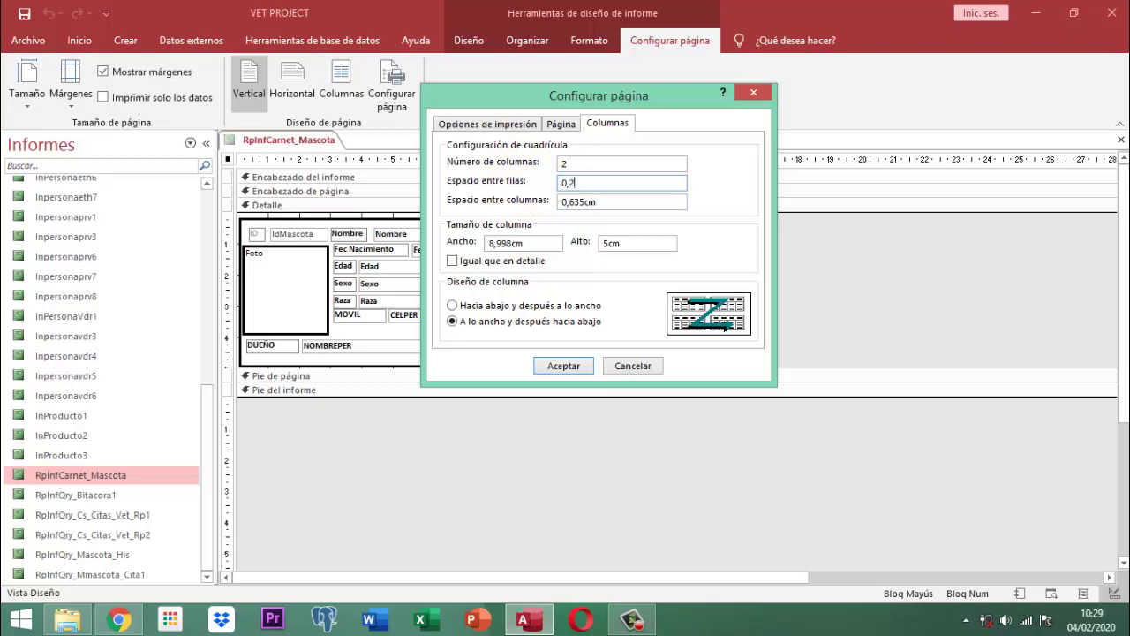
left_click(585, 364)
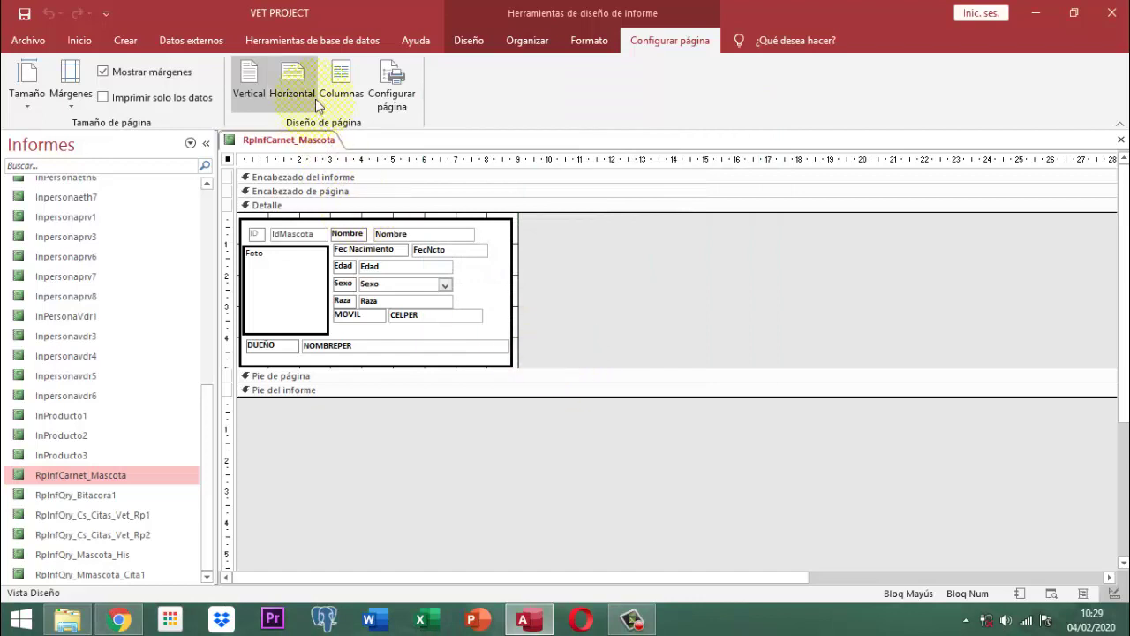
right_click(297, 138)
left_click(318, 144)
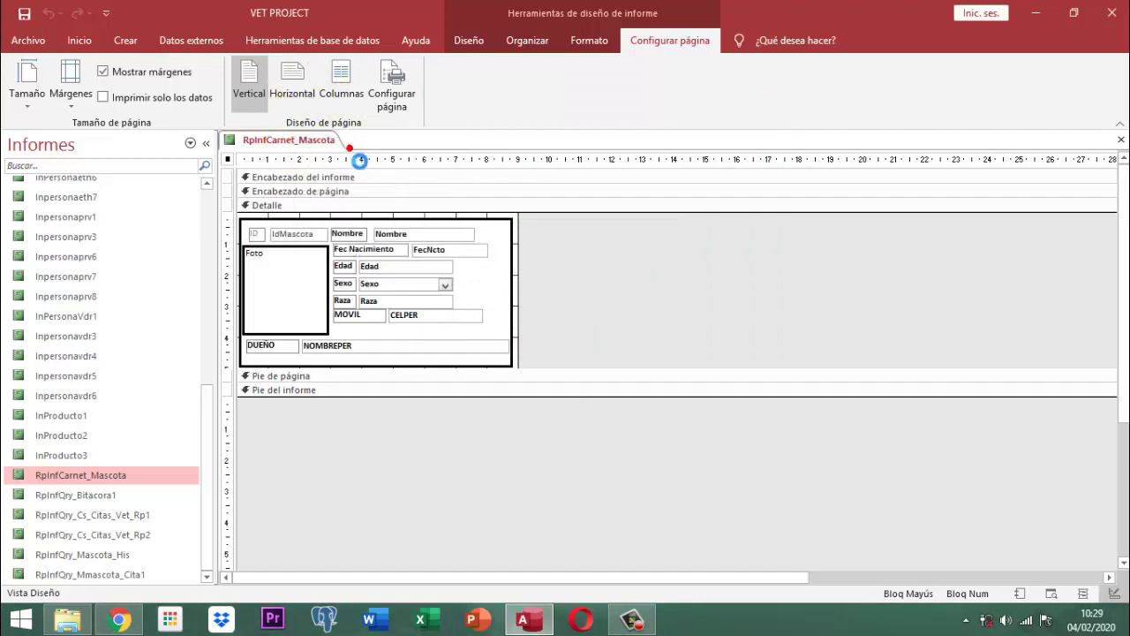
Show the report in print preview and move its window up to examine the gaps between the card rows
right_click(301, 139)
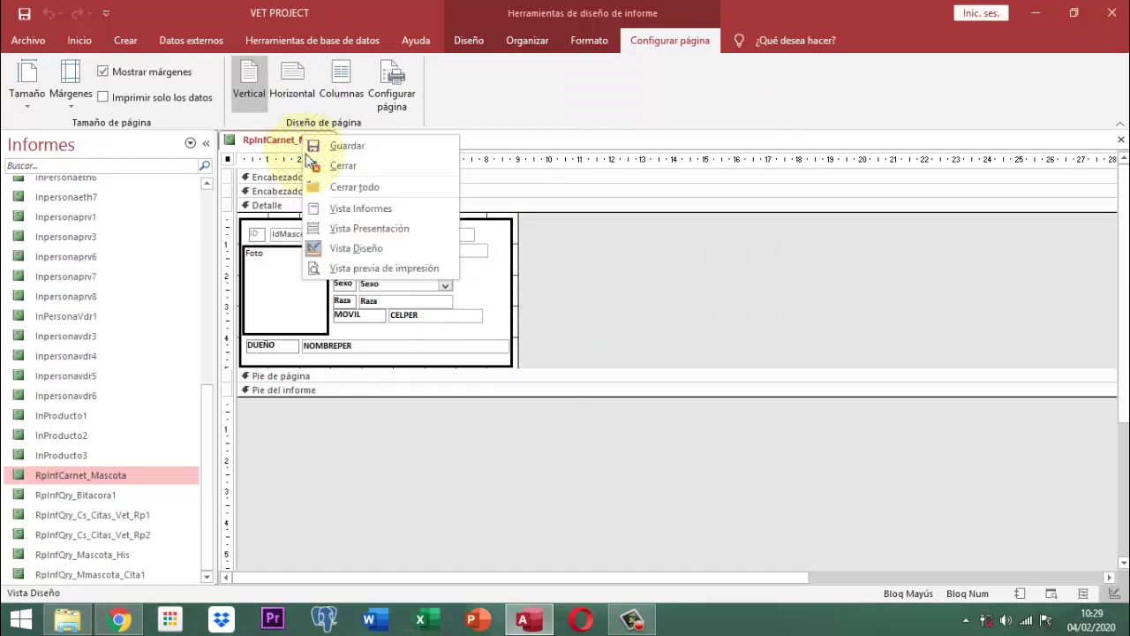
left_click(410, 273)
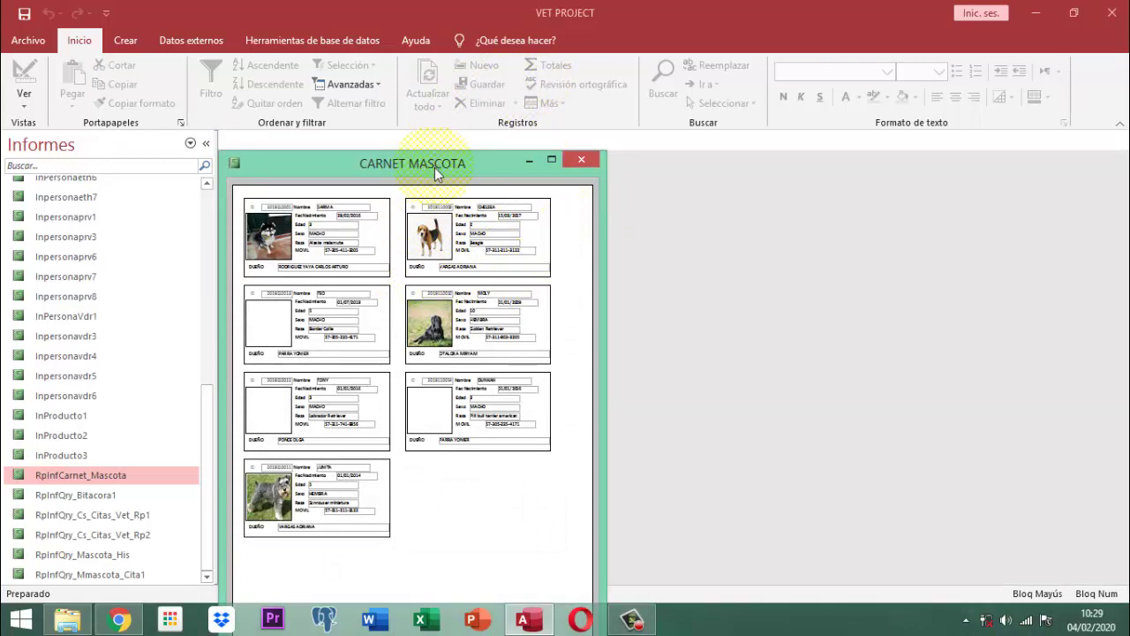
left_click_drag(434, 166, 472, 62)
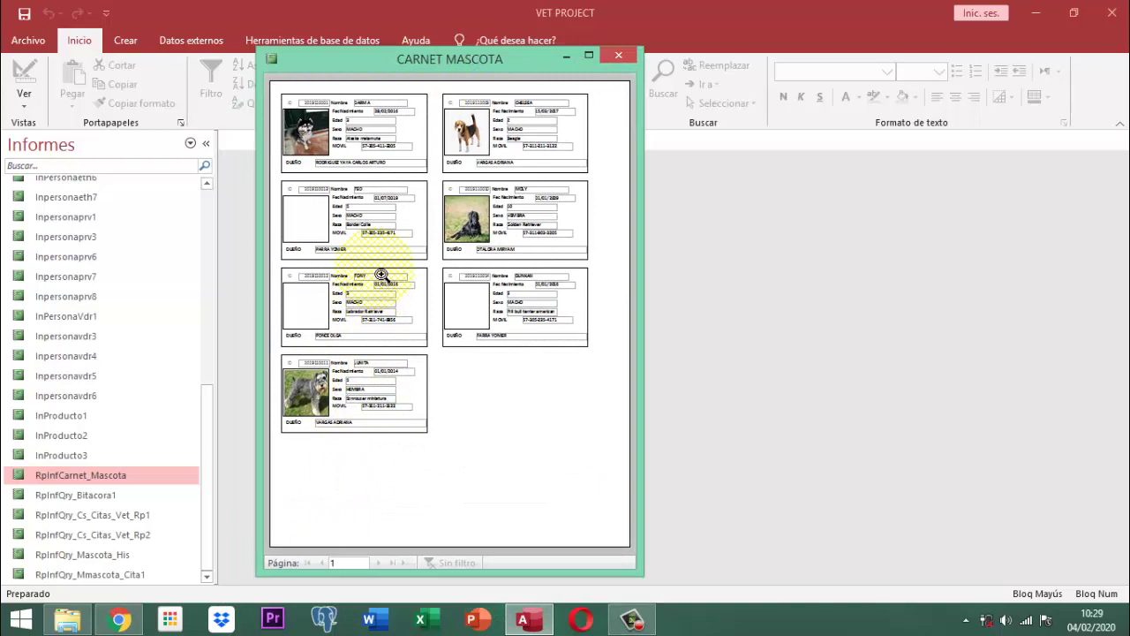
Return to design view, set the space between rows to 0,081 cm in the column page setup, and save the report
right_click(456, 56)
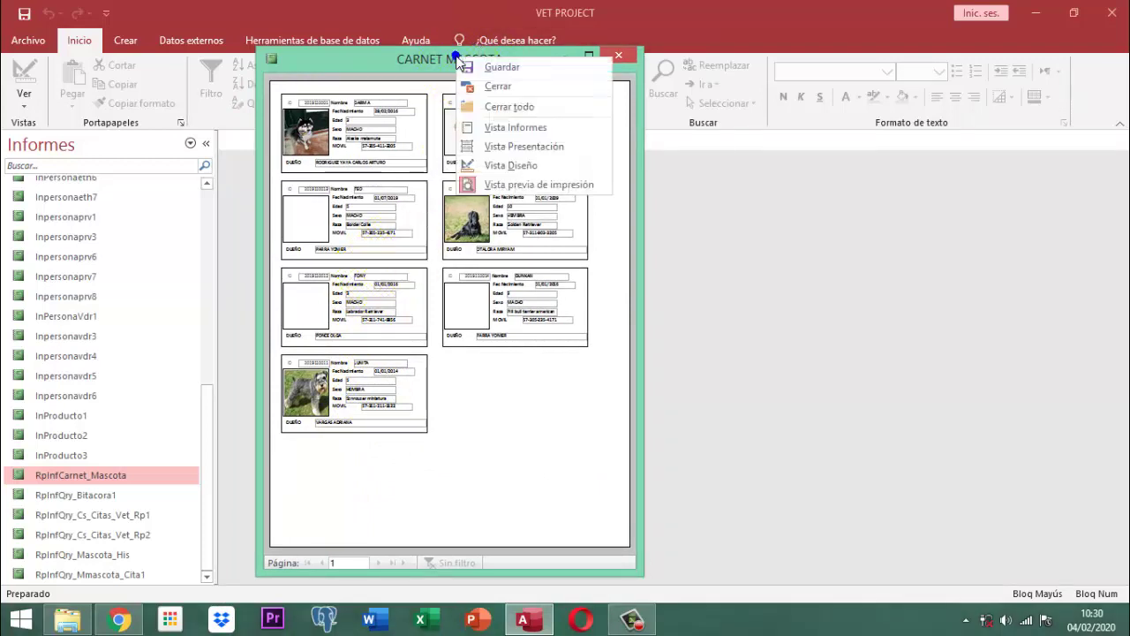
left_click(508, 168)
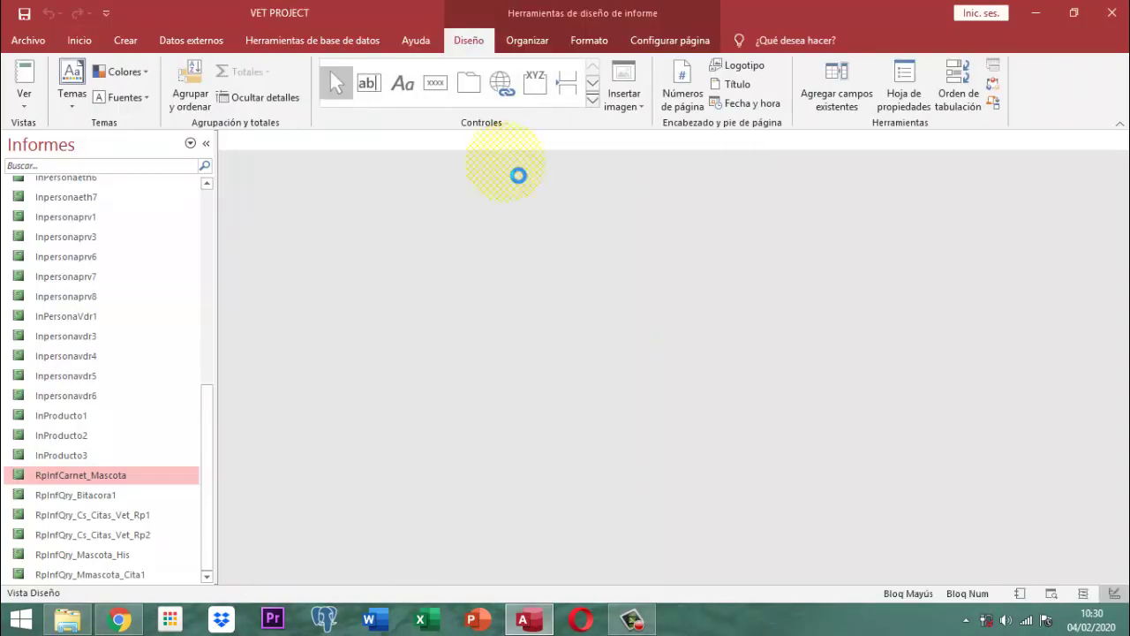
left_click(678, 41)
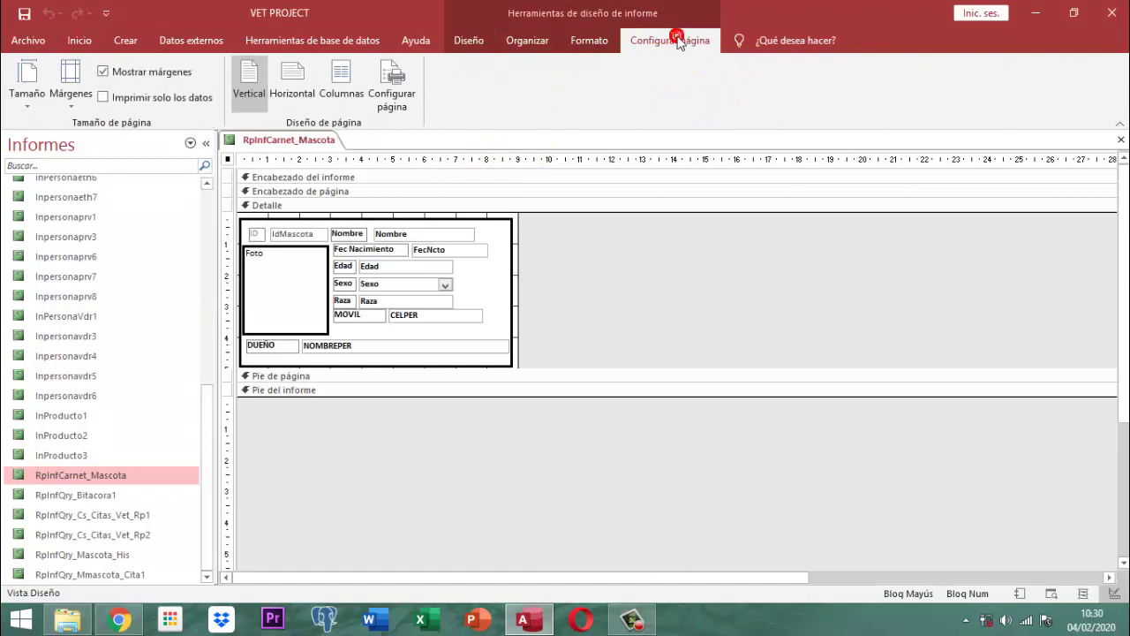
left_click(348, 88)
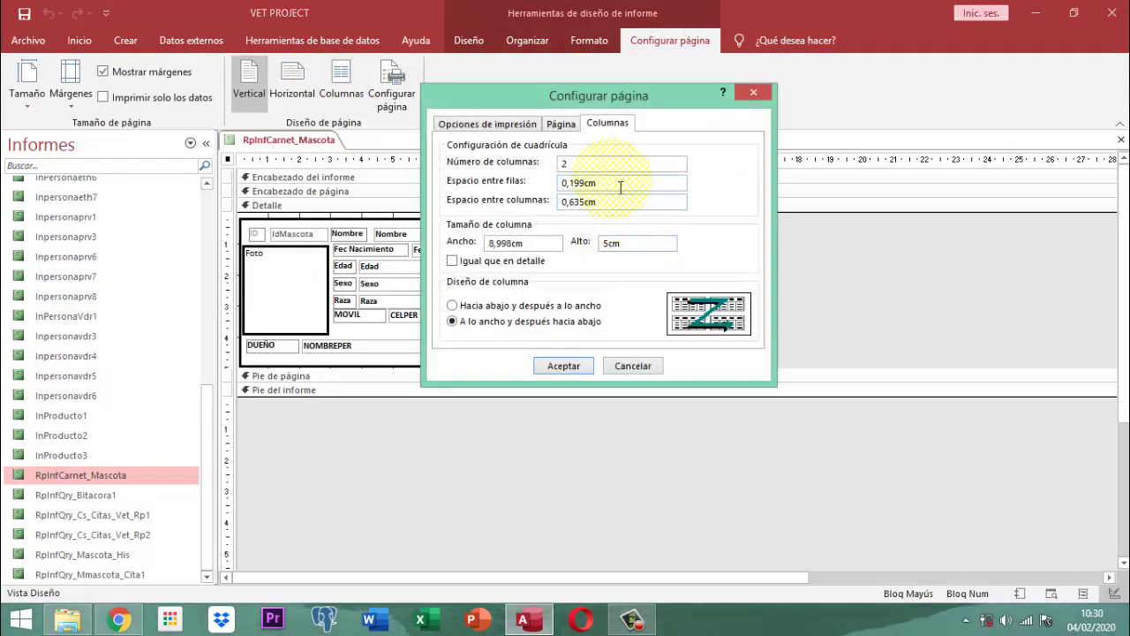
left_click_drag(621, 185, 562, 185)
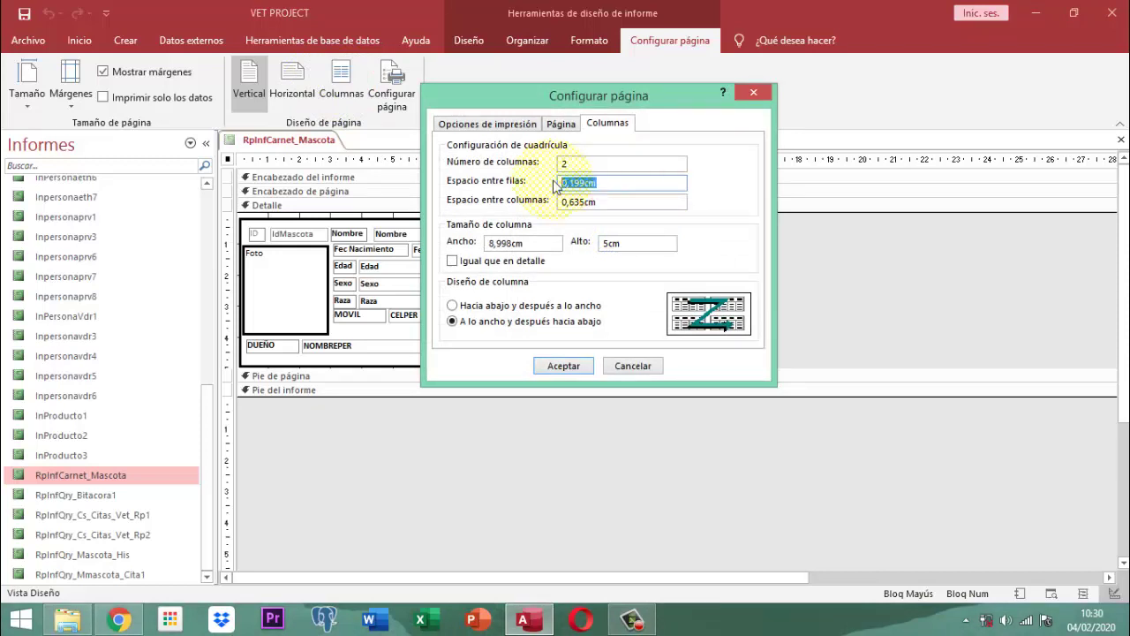
type("0,")
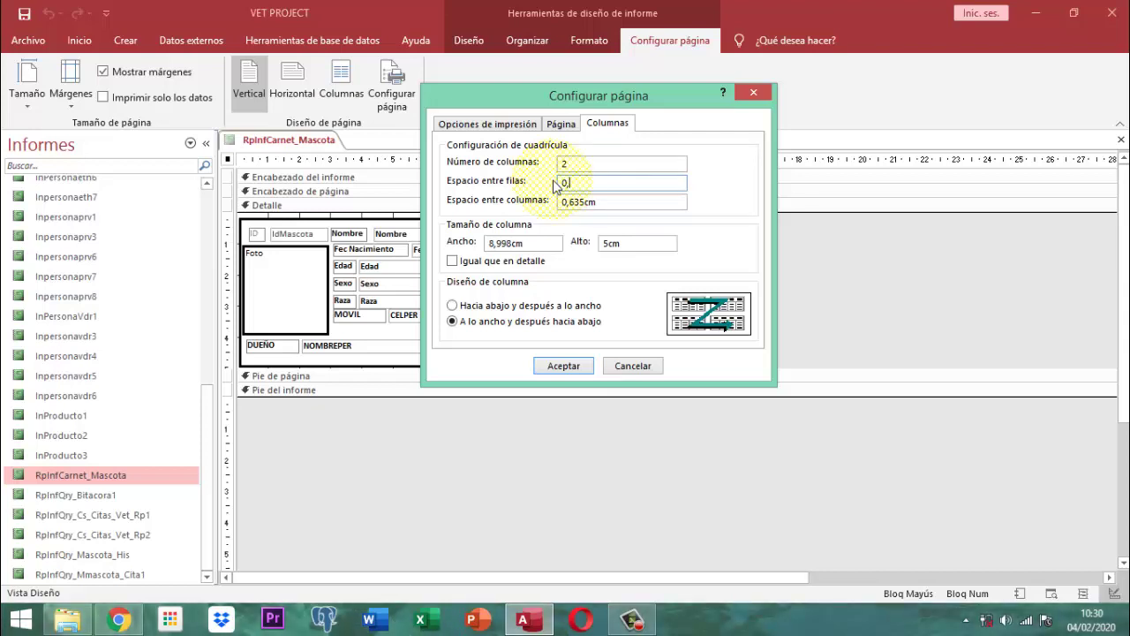
type("81cm")
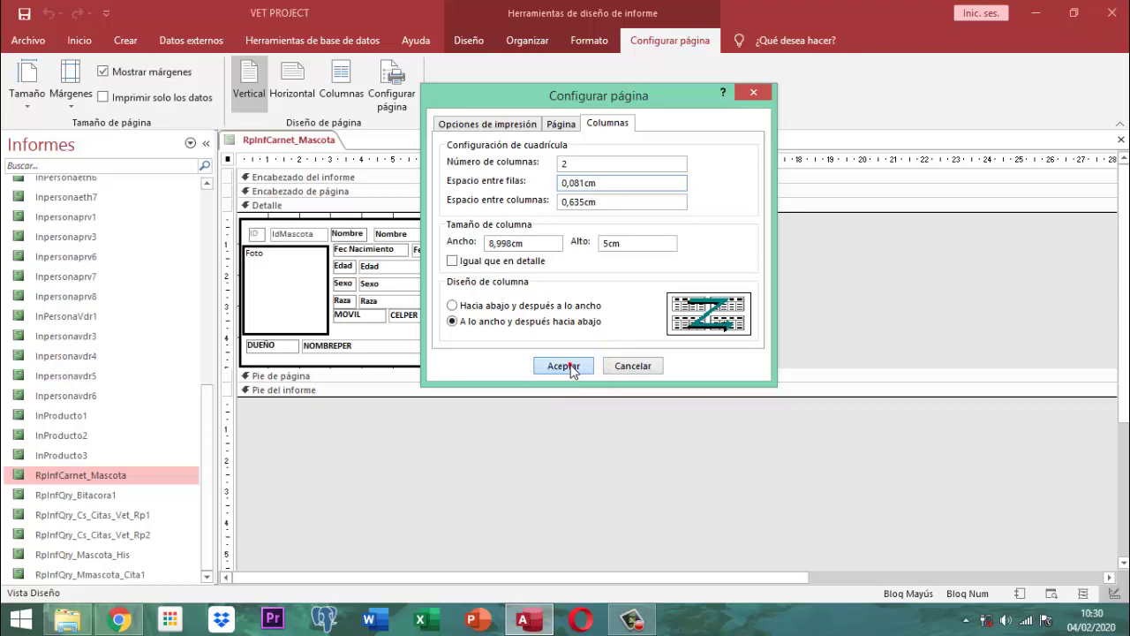
left_click(570, 367)
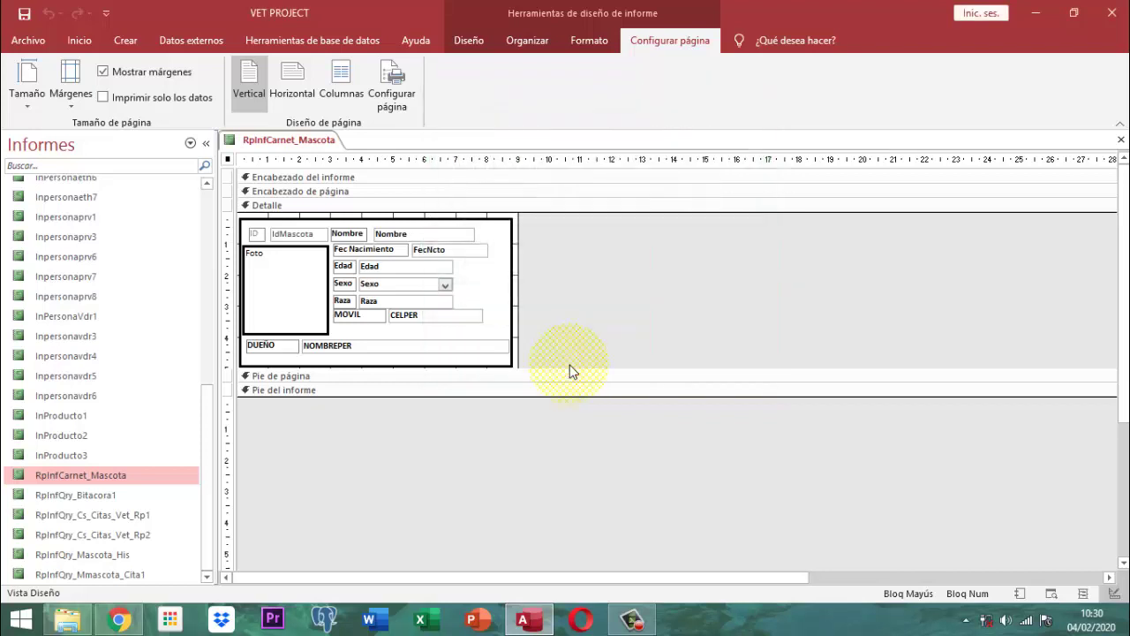
right_click(303, 138)
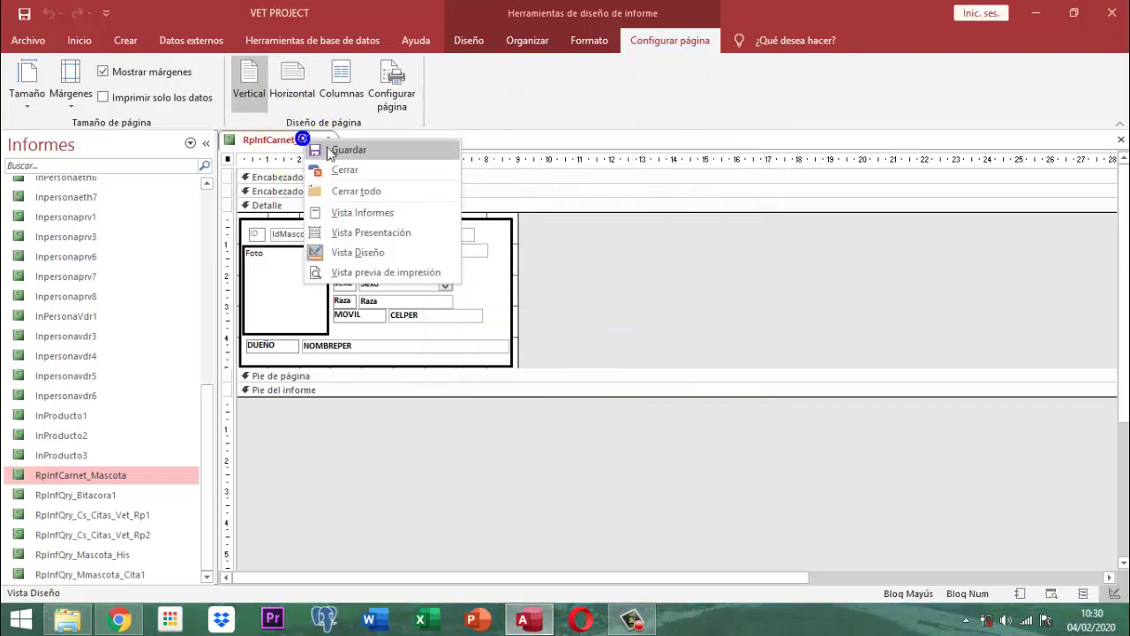
left_click(360, 159)
Preview the report again and reposition the window so the whole page of cards can be checked
right_click(308, 139)
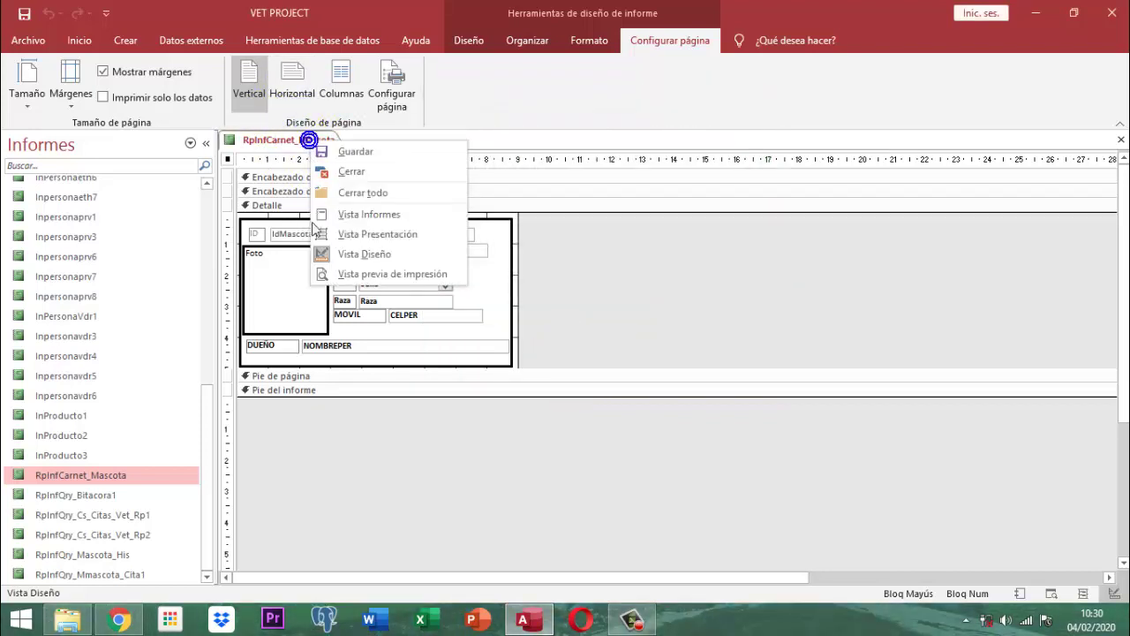
left_click(359, 276)
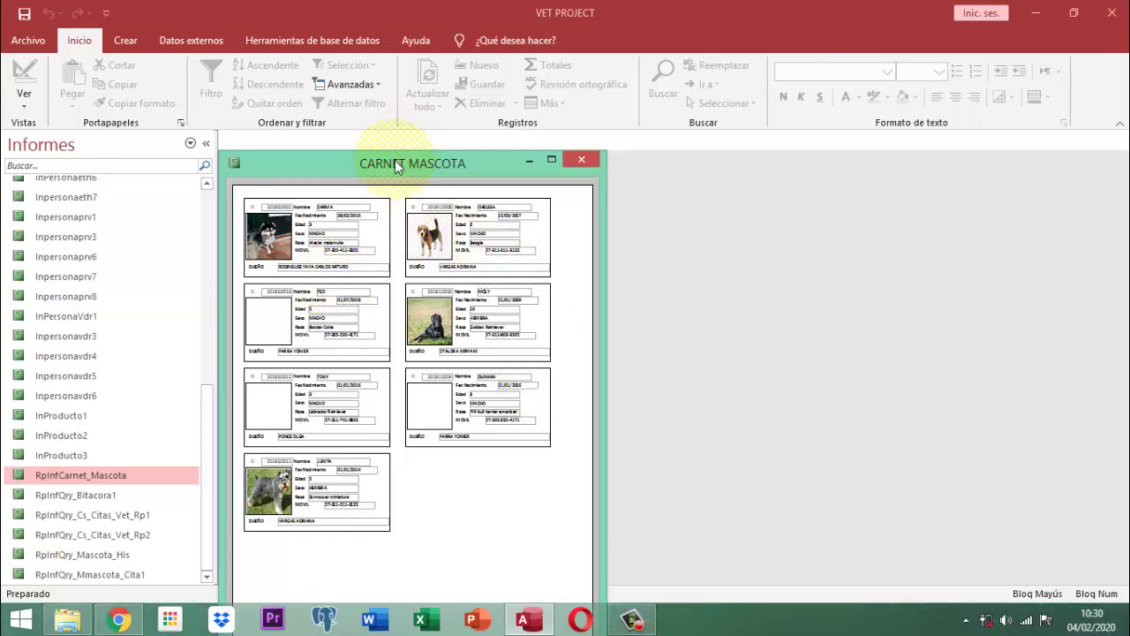
left_click_drag(397, 168, 493, 80)
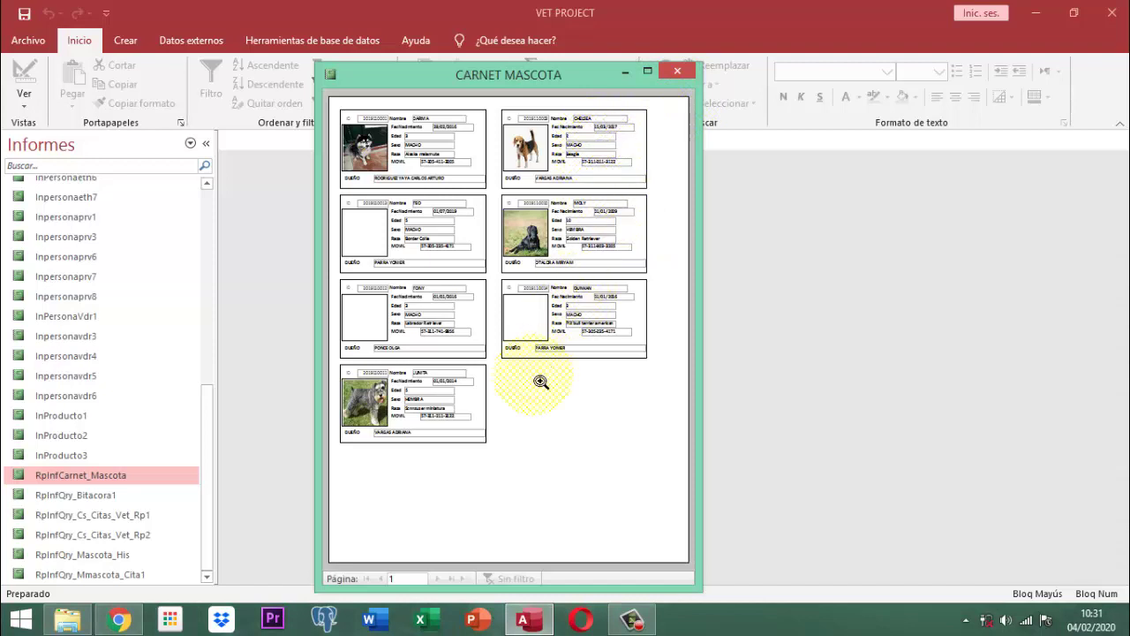
Go back to design view, set the space between rows to 0,040 cm in the column page setup, and save the report
right_click(525, 72)
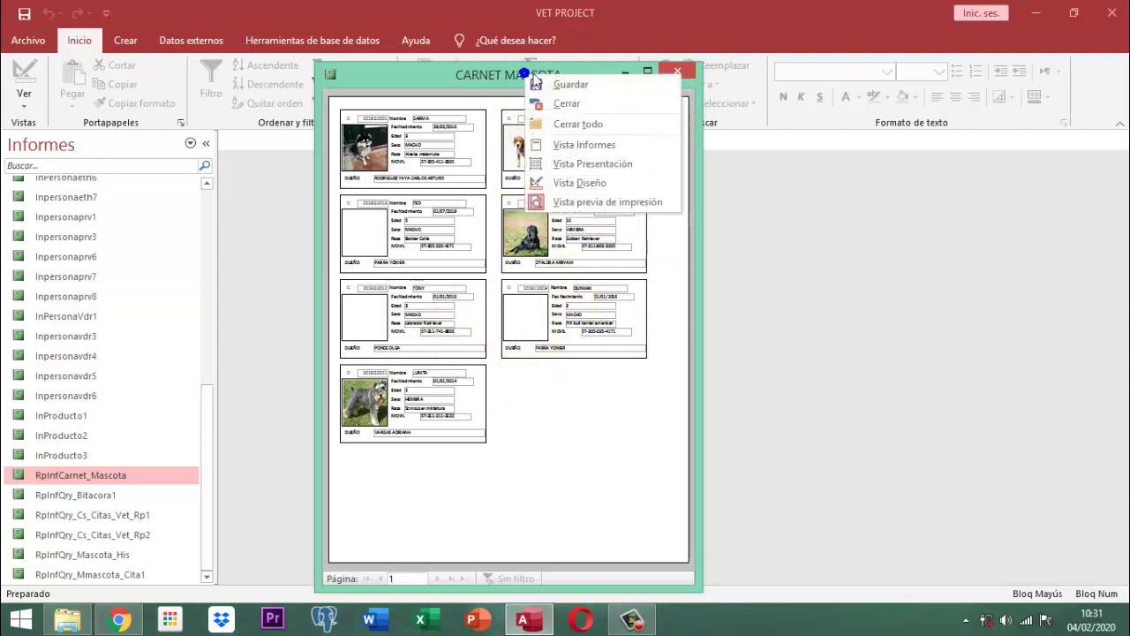
left_click(576, 186)
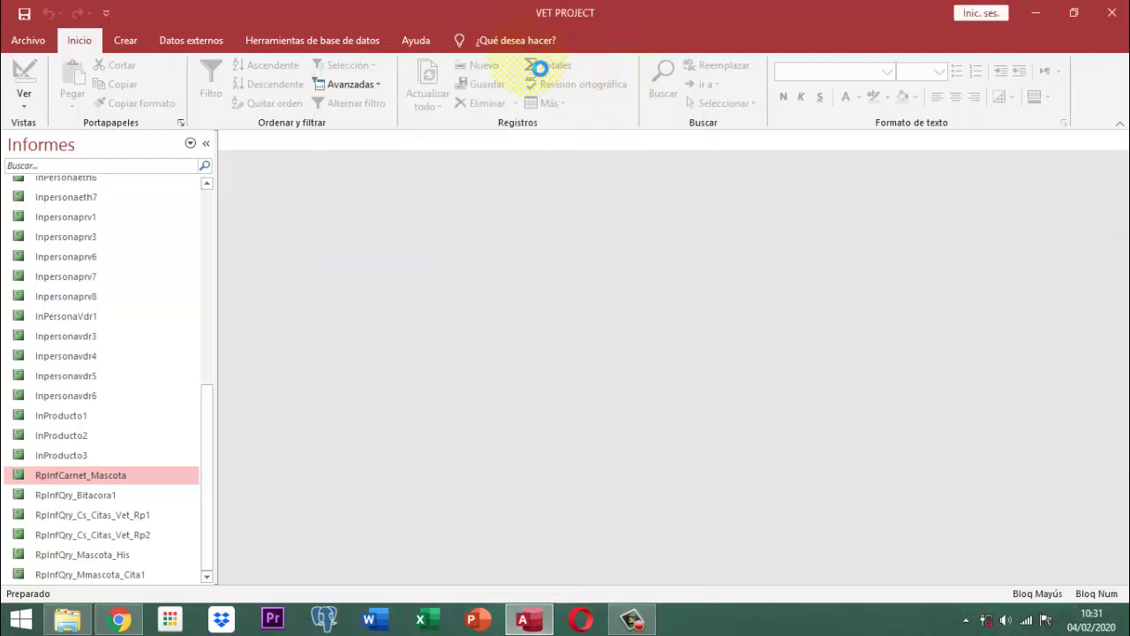
left_click(644, 42)
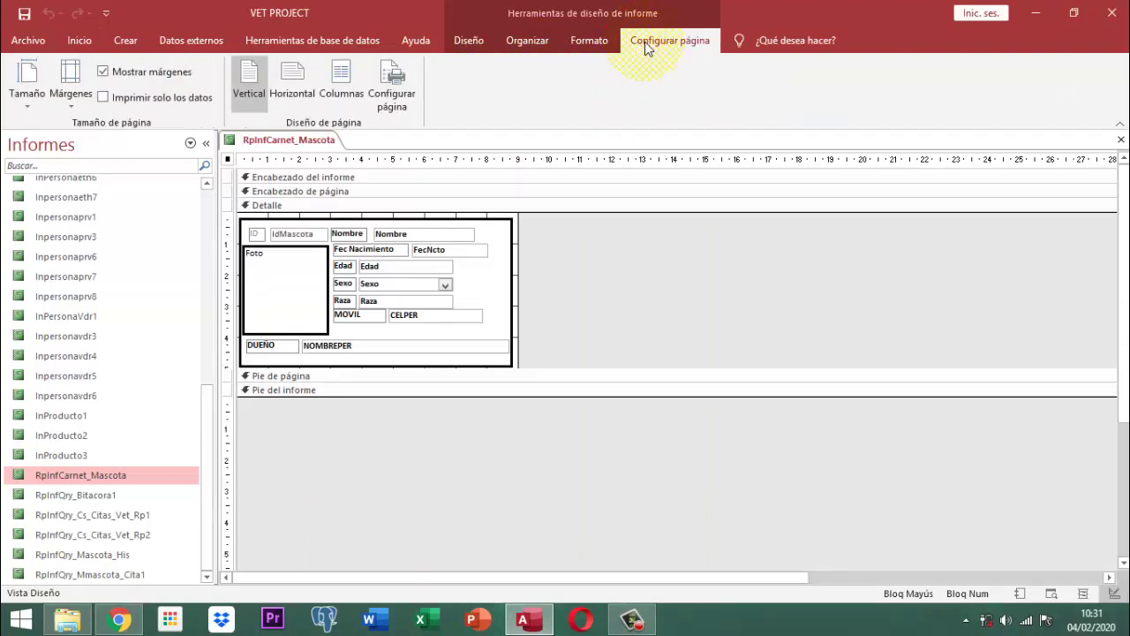
left_click(343, 76)
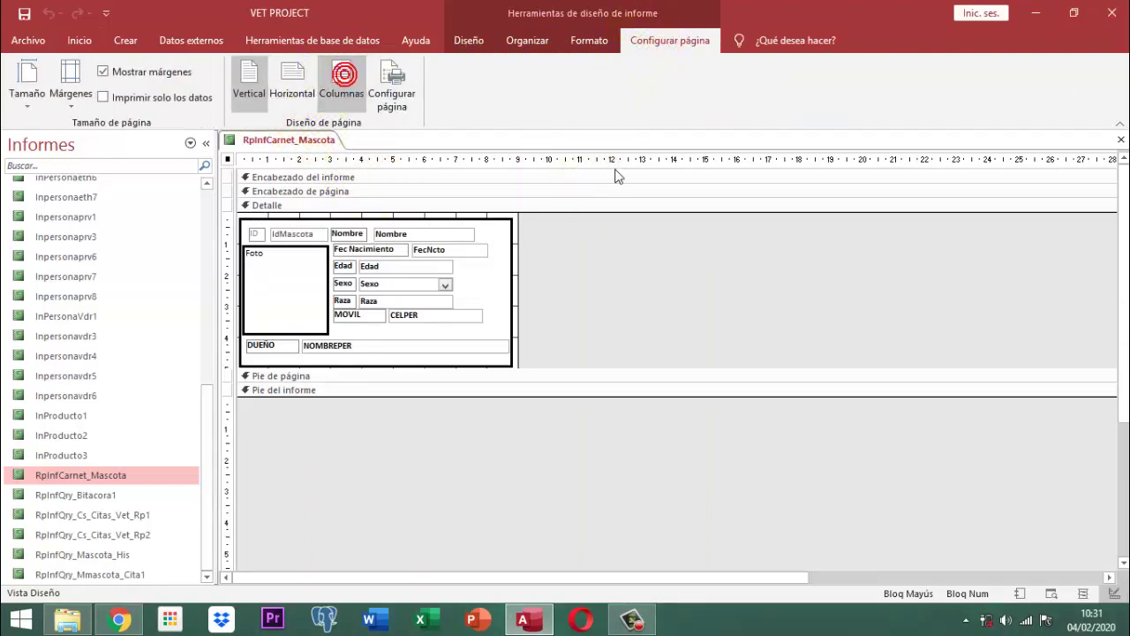
left_click(615, 185)
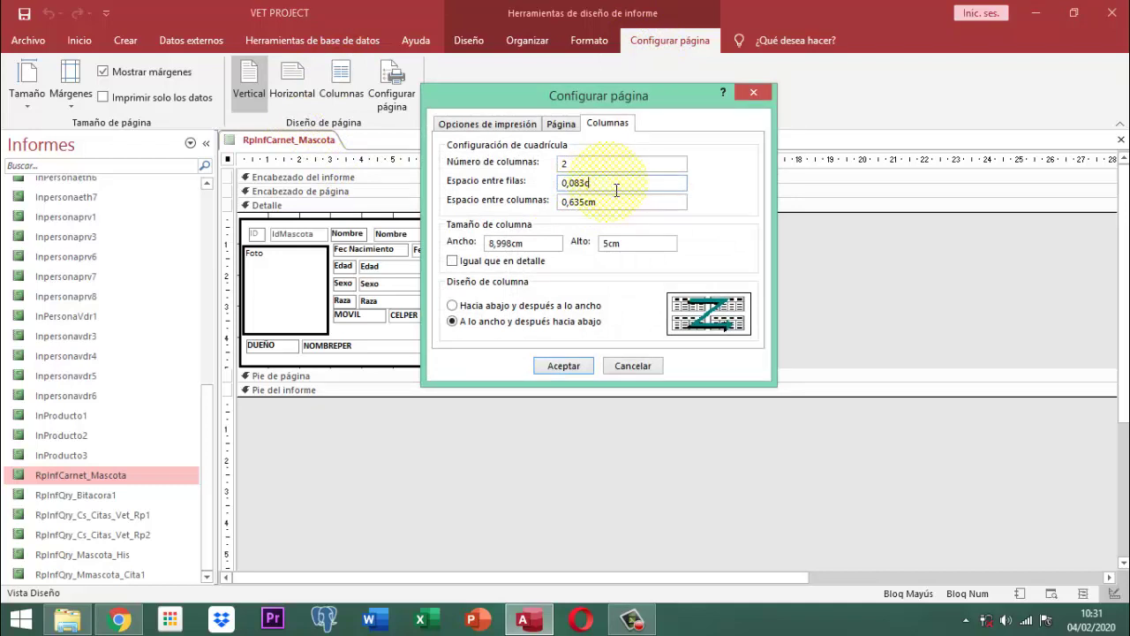
key("BackSpace")
key("BackSpace")
key("BackSpace")
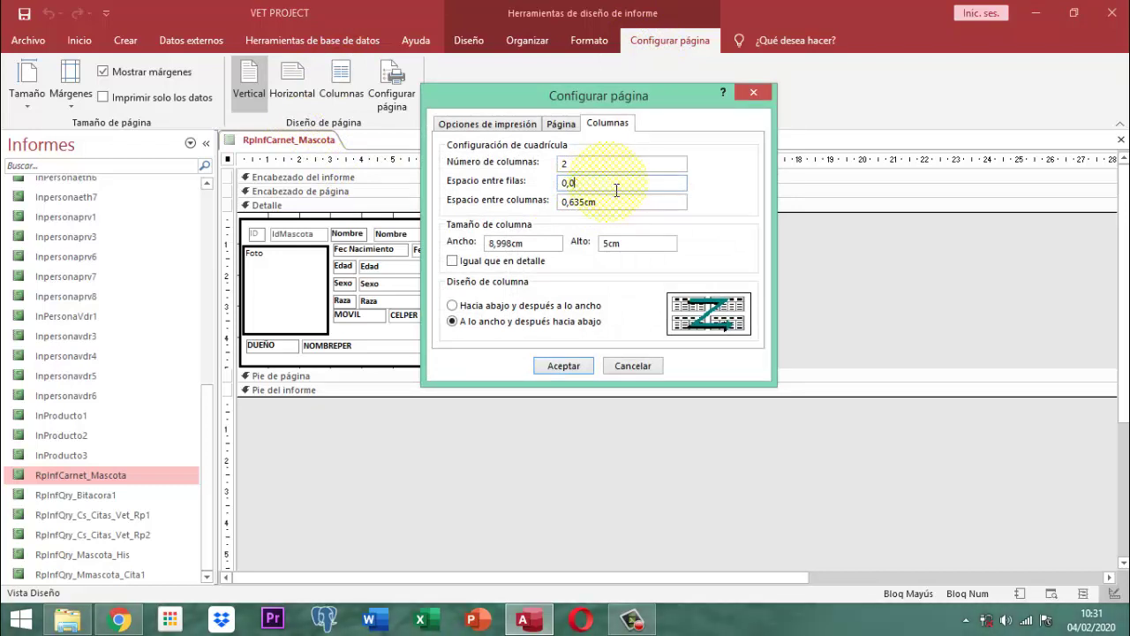
type("40")
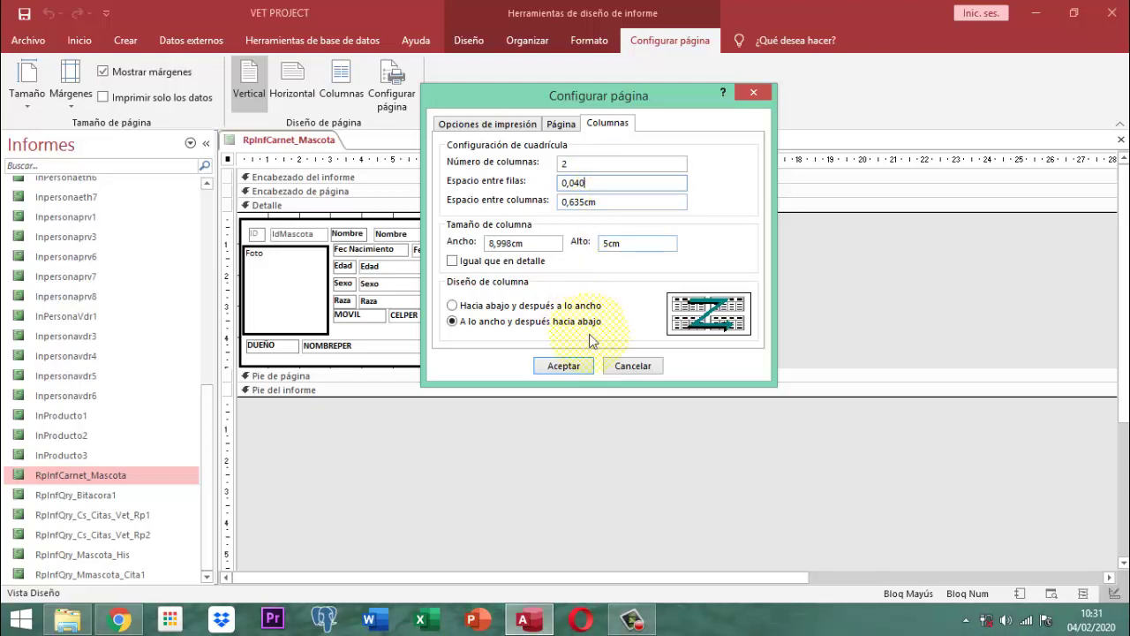
left_click(561, 366)
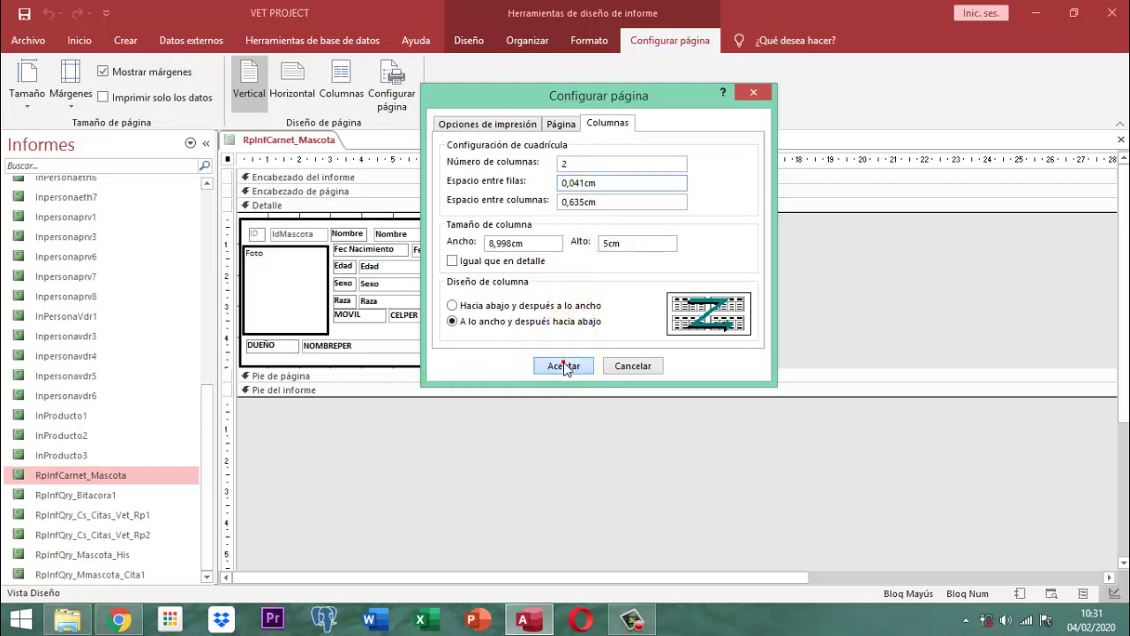
right_click(307, 144)
left_click(344, 150)
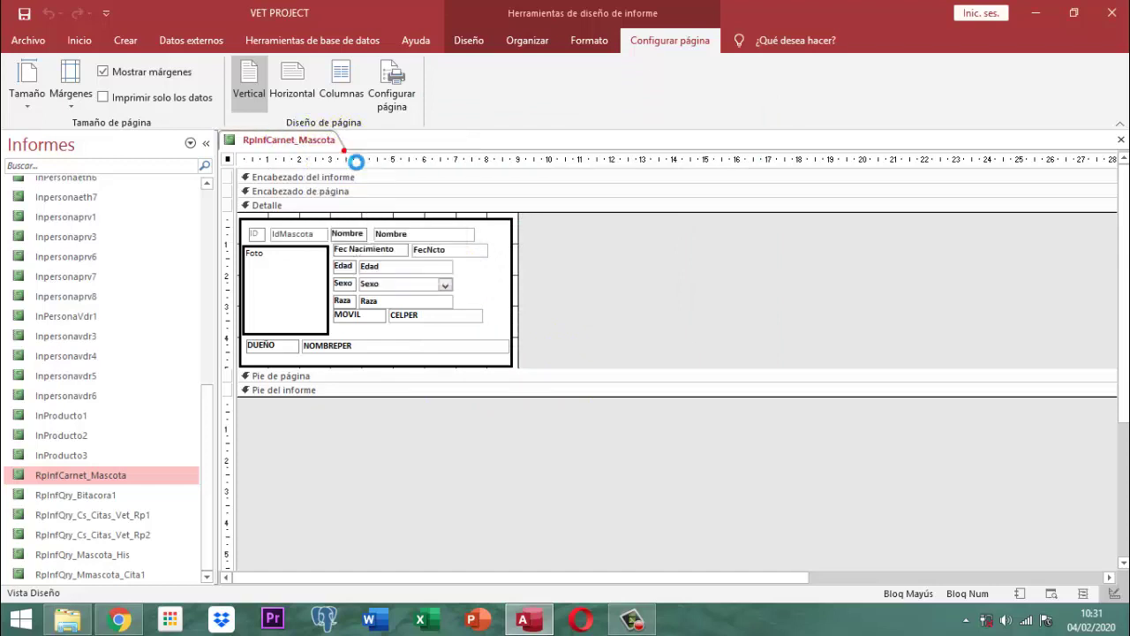
Open the print preview once more and move its window up to compare the row spacing down the page
right_click(316, 142)
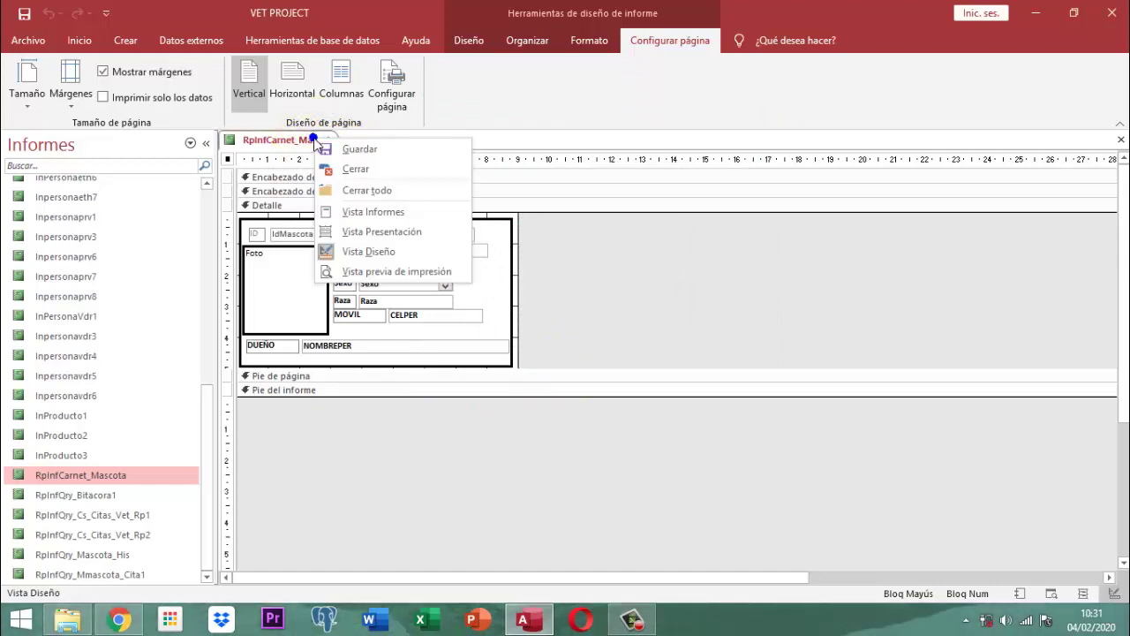
left_click(404, 272)
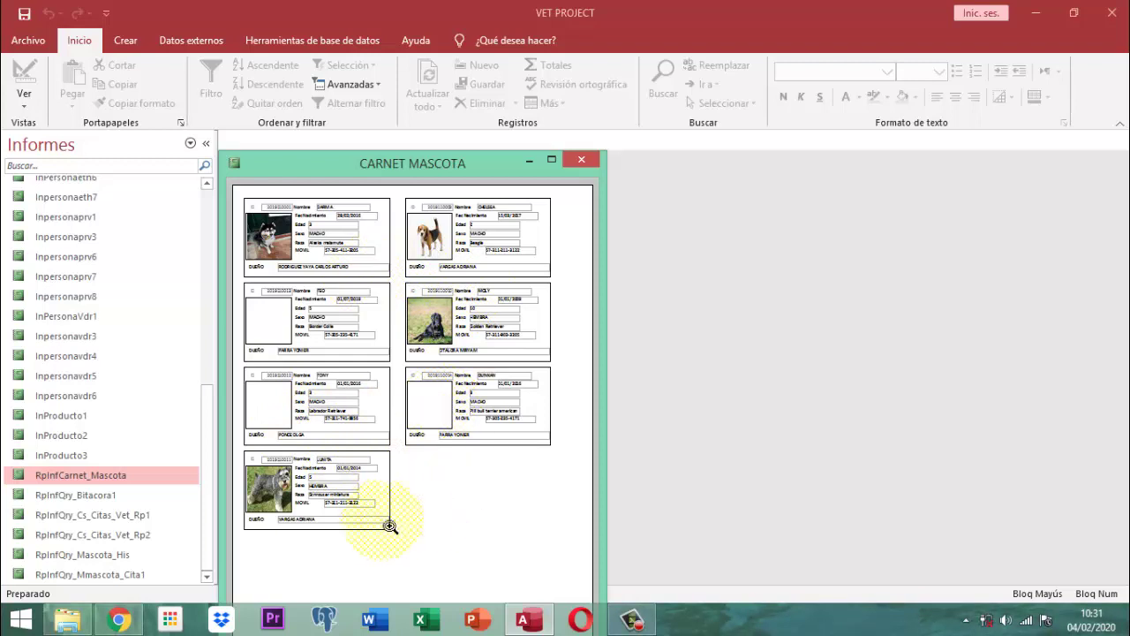
left_click_drag(479, 163, 527, 28)
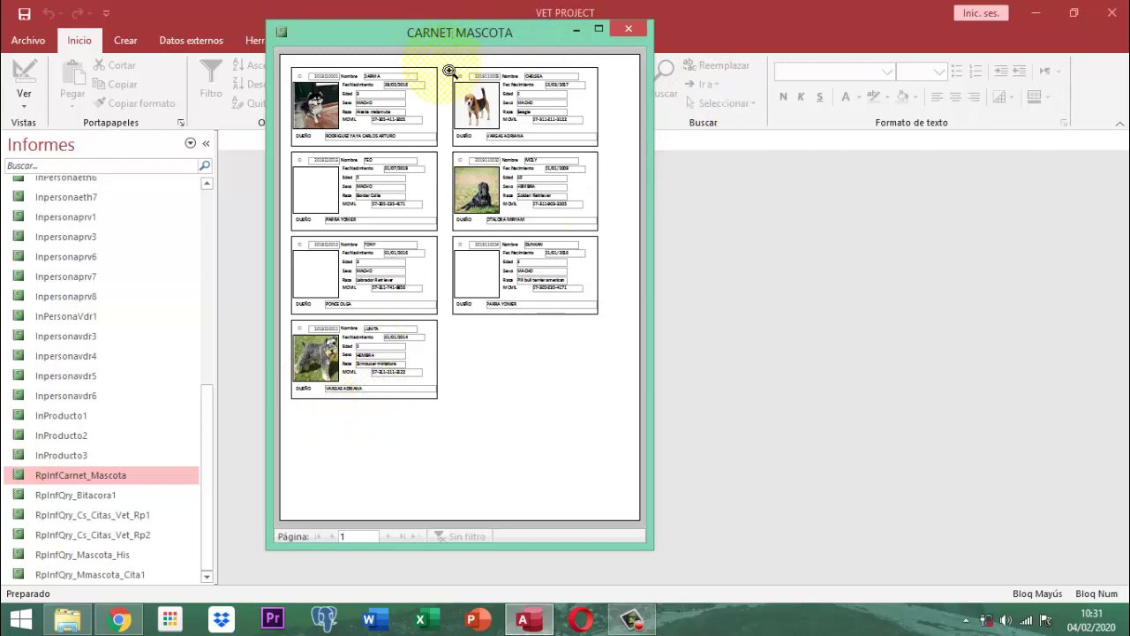
Switch the report back to design view and set the space between rows to 0,011 cm in the column page setup
right_click(484, 33)
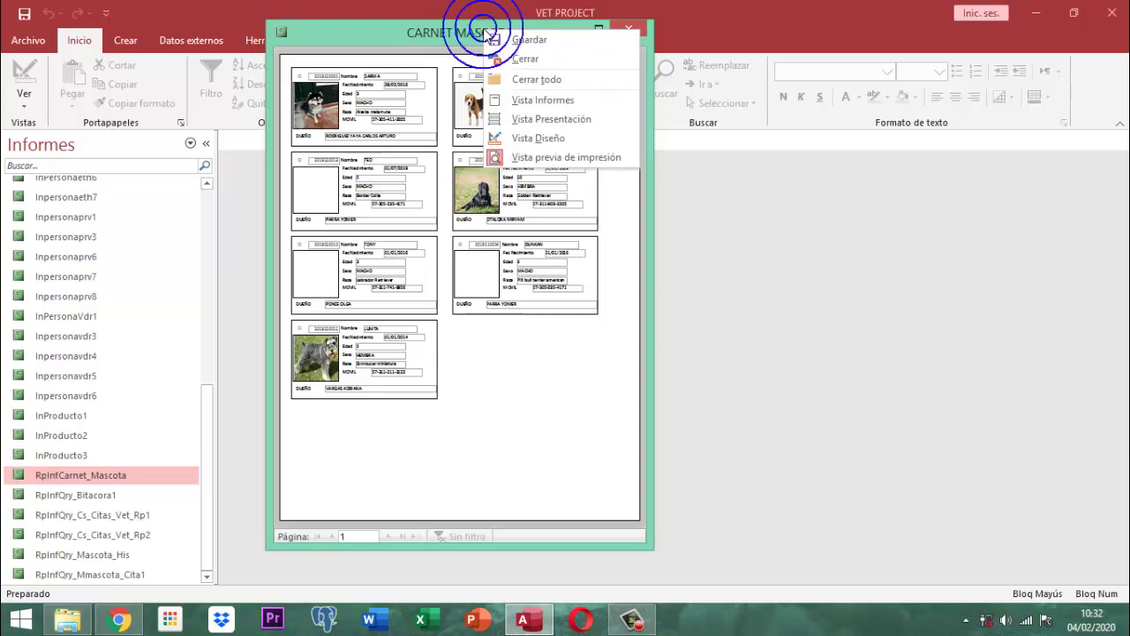
left_click(522, 137)
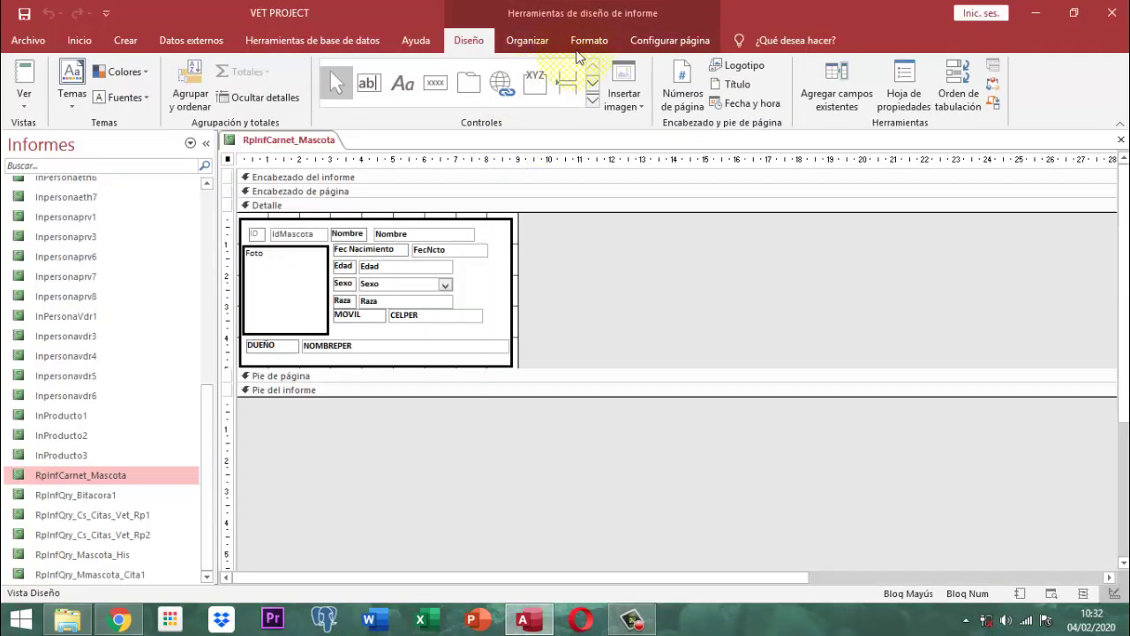
left_click(656, 44)
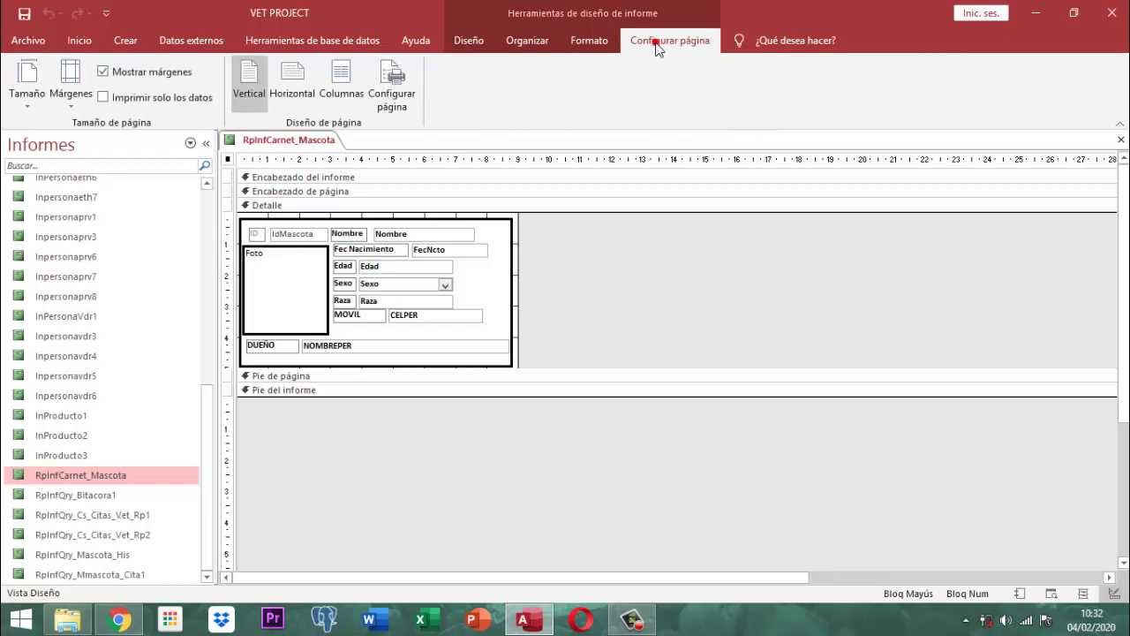
left_click(350, 82)
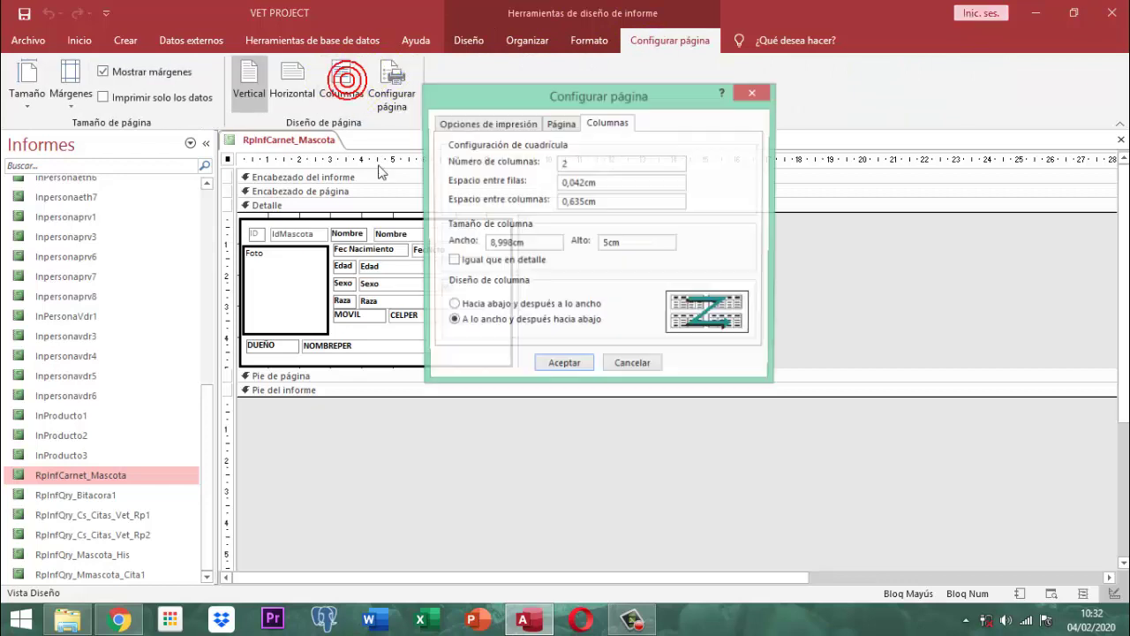
left_click(625, 183)
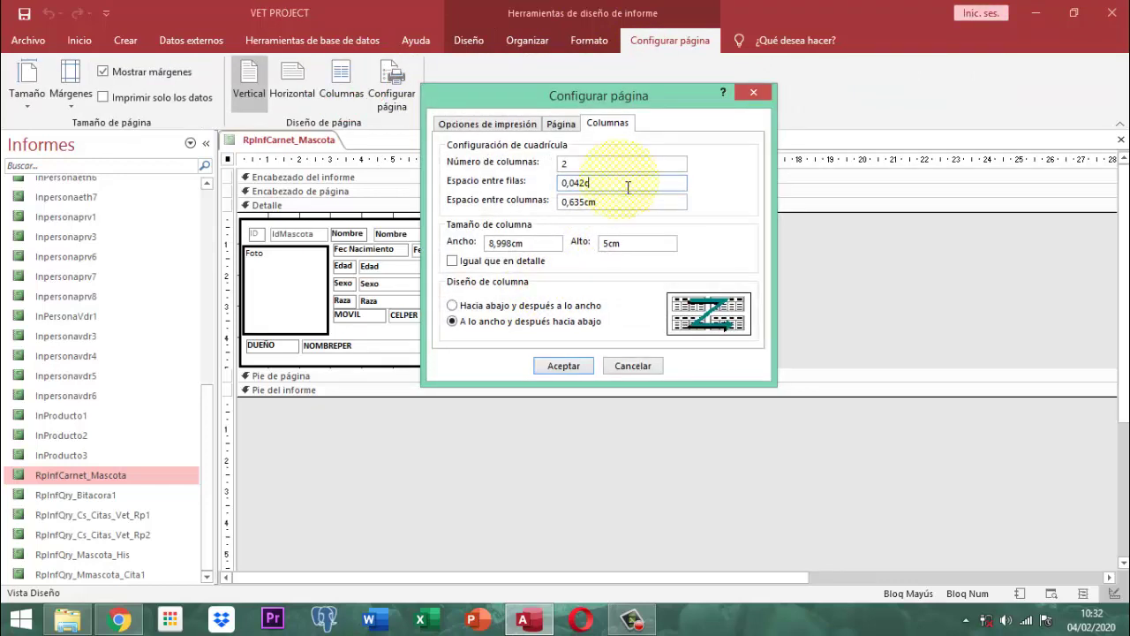
key("BackSpace")
key("BackSpace")
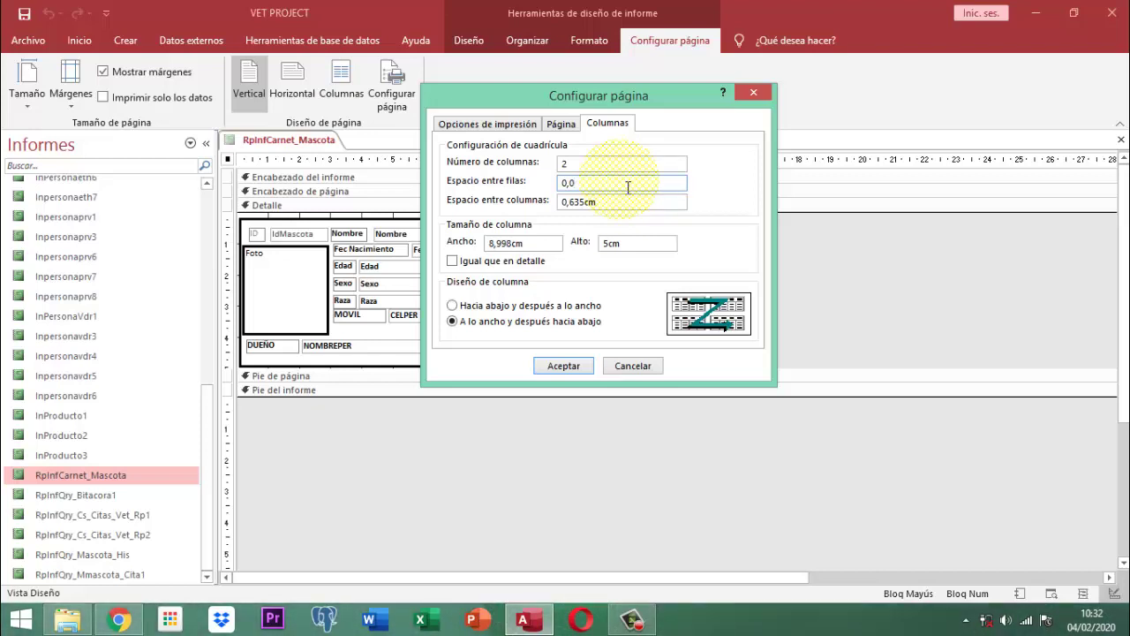
type("11cm")
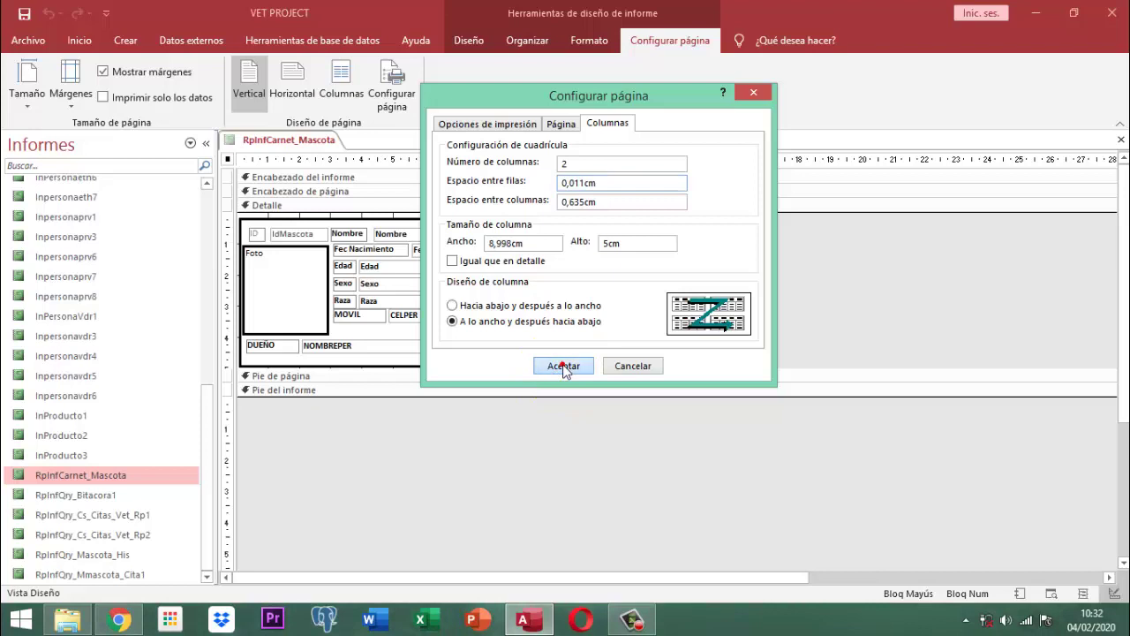
left_click(563, 366)
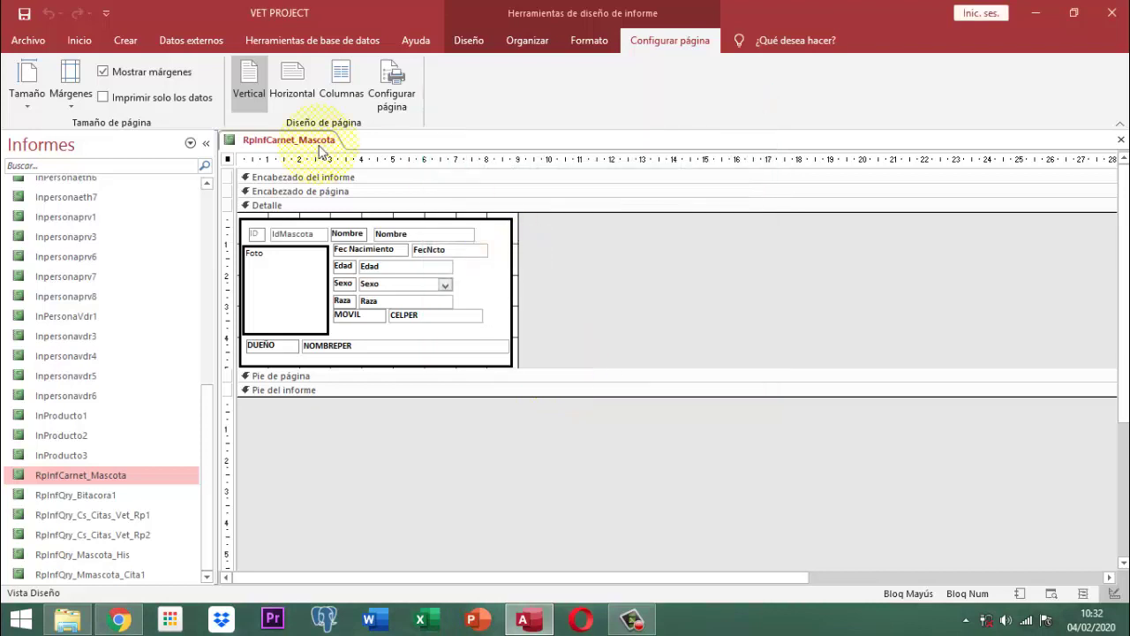
Save the RpInfCarnet_Mascota report and open its print preview to check the row spacing between cards
right_click(288, 141)
left_click(333, 148)
right_click(306, 139)
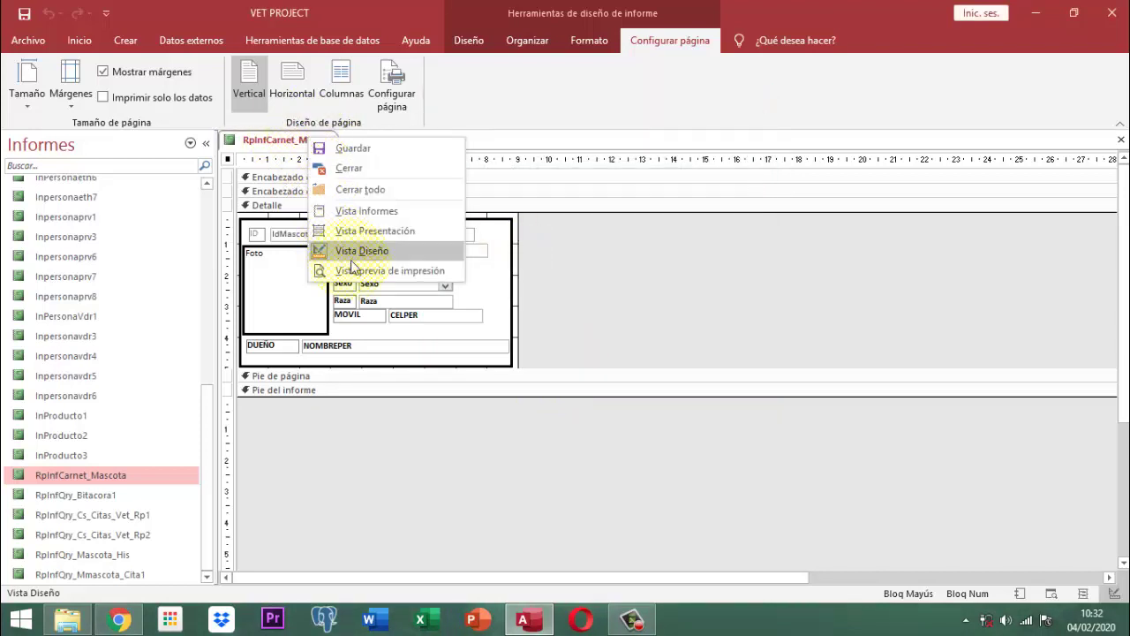
left_click(378, 271)
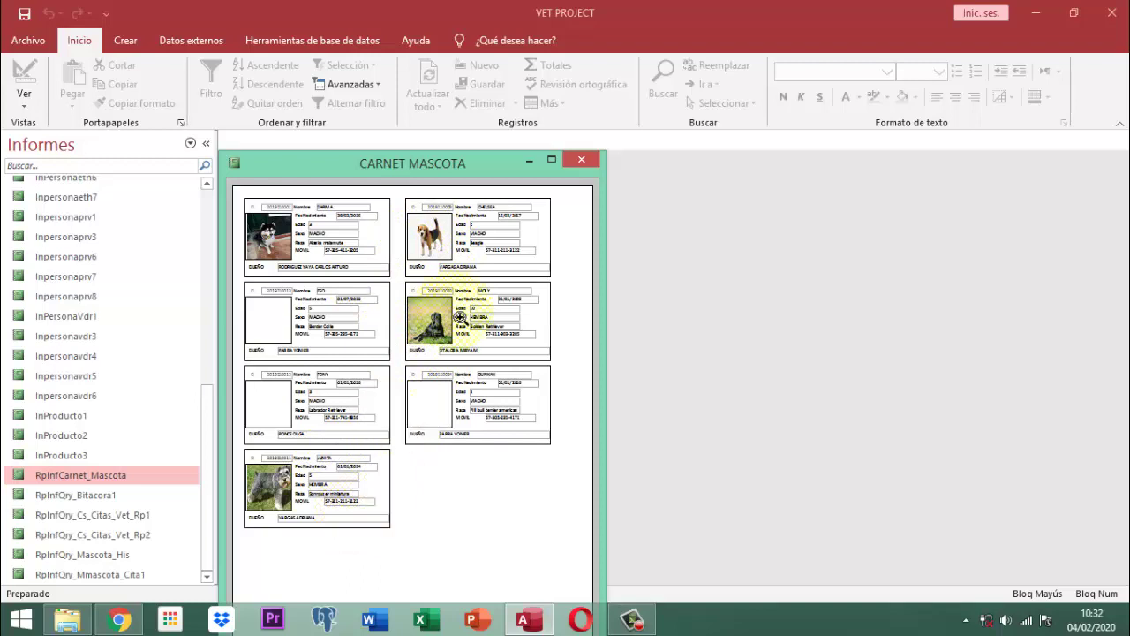
Return the report to design view and set the column height to 4,900 cm in the column page setup
right_click(389, 163)
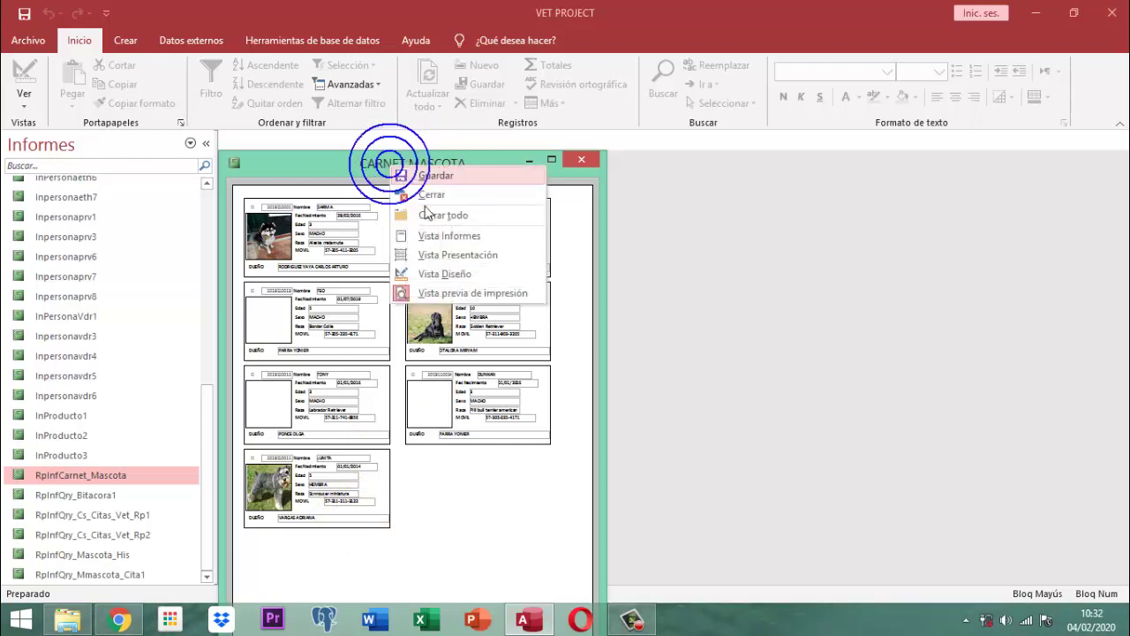
left_click(451, 272)
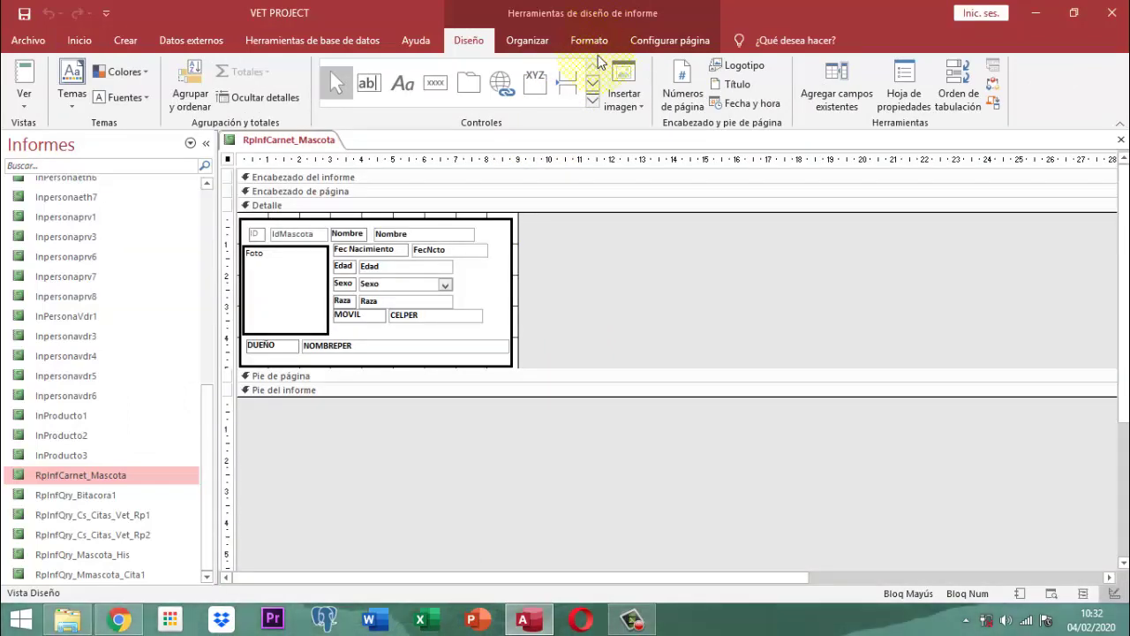
left_click(671, 40)
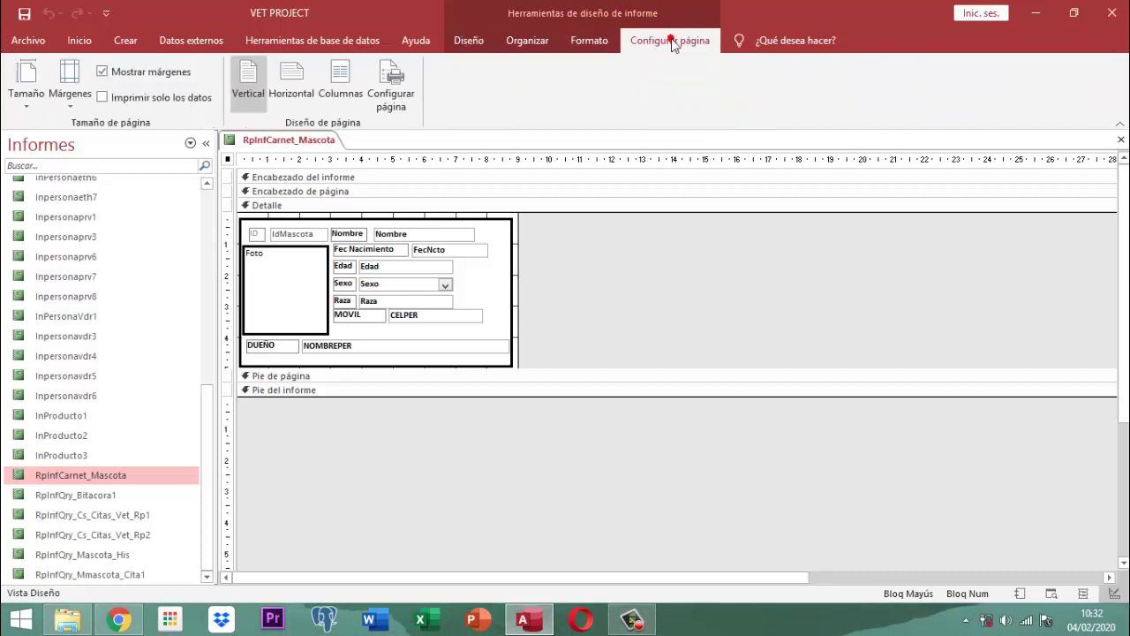
left_click(341, 84)
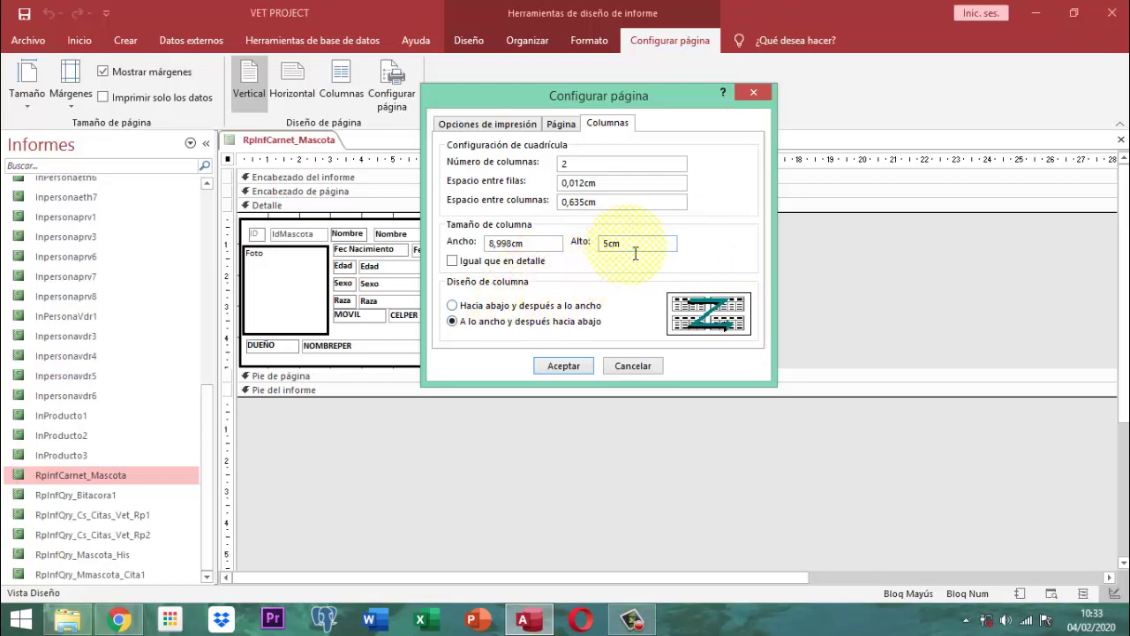
left_click_drag(631, 246, 594, 250)
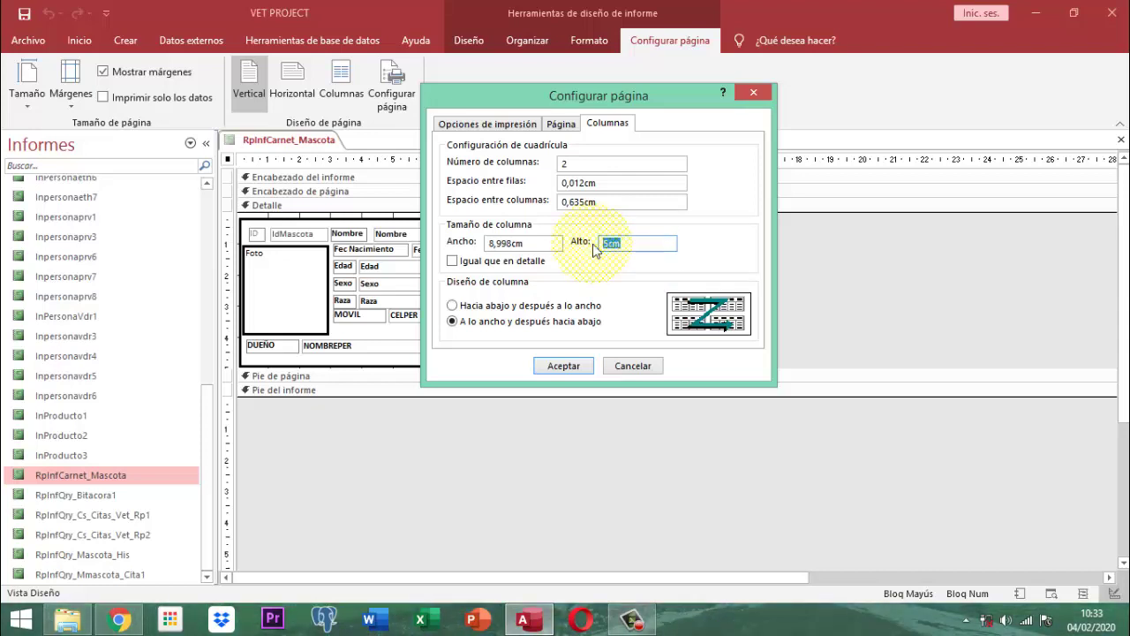
type("4,900")
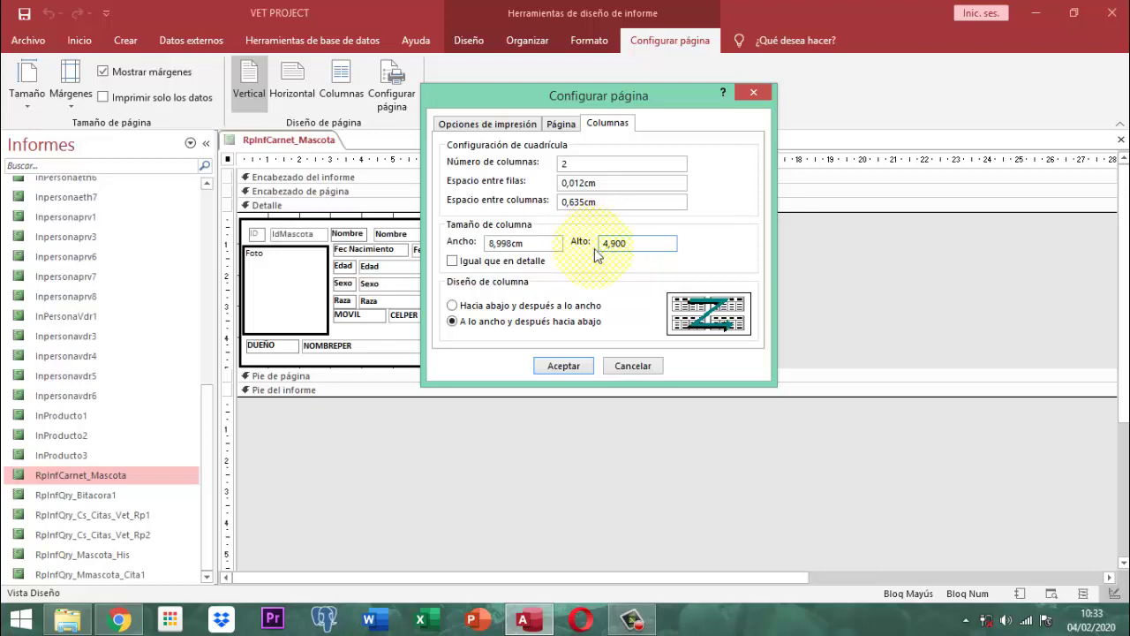
left_click(552, 365)
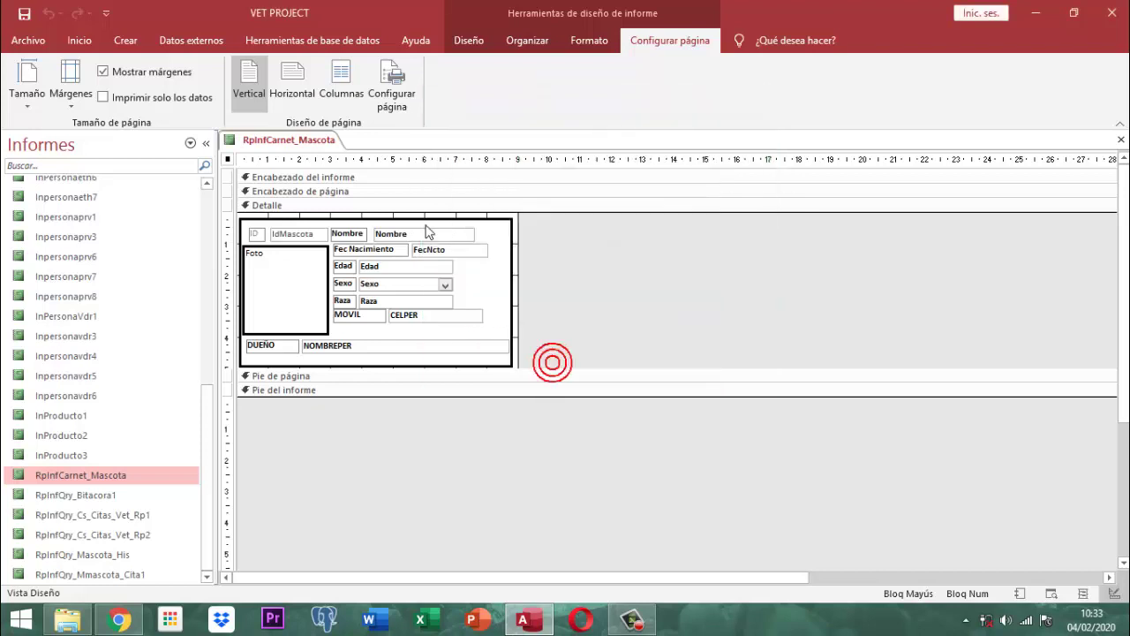
Check the whole page of cards in print preview, then close the report and save its design changes
right_click(320, 148)
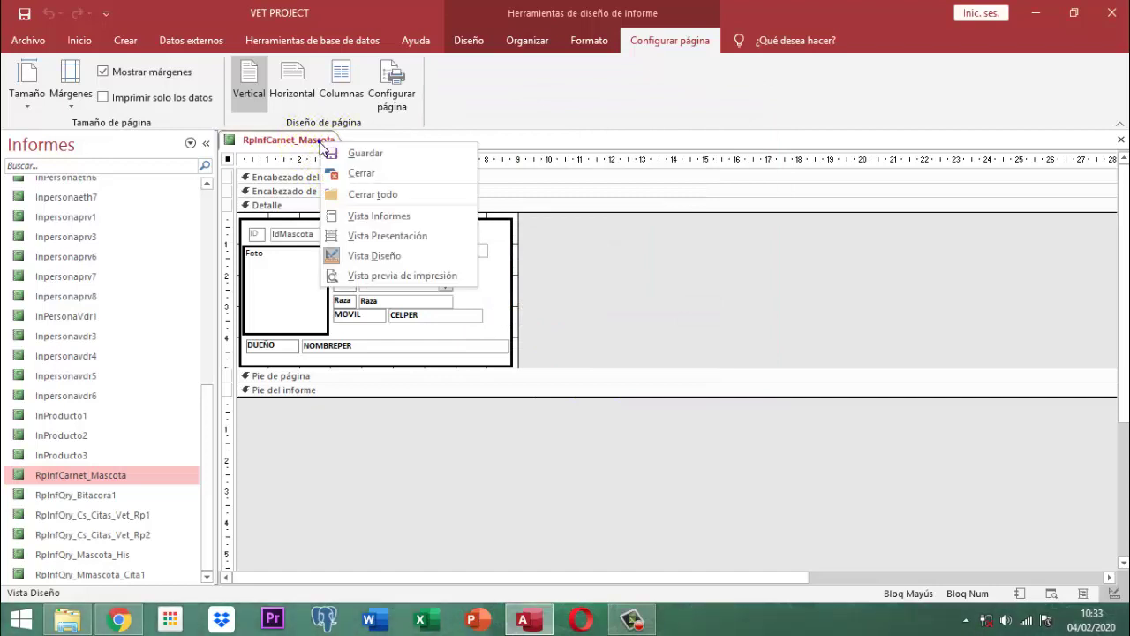
left_click(385, 275)
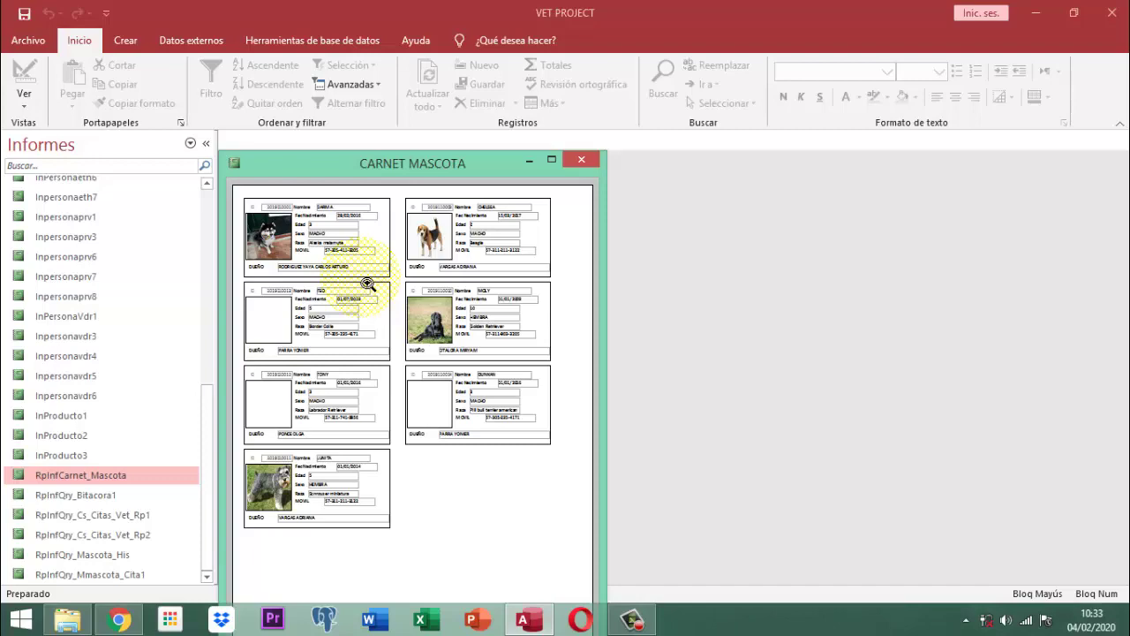
left_click_drag(441, 166, 518, 42)
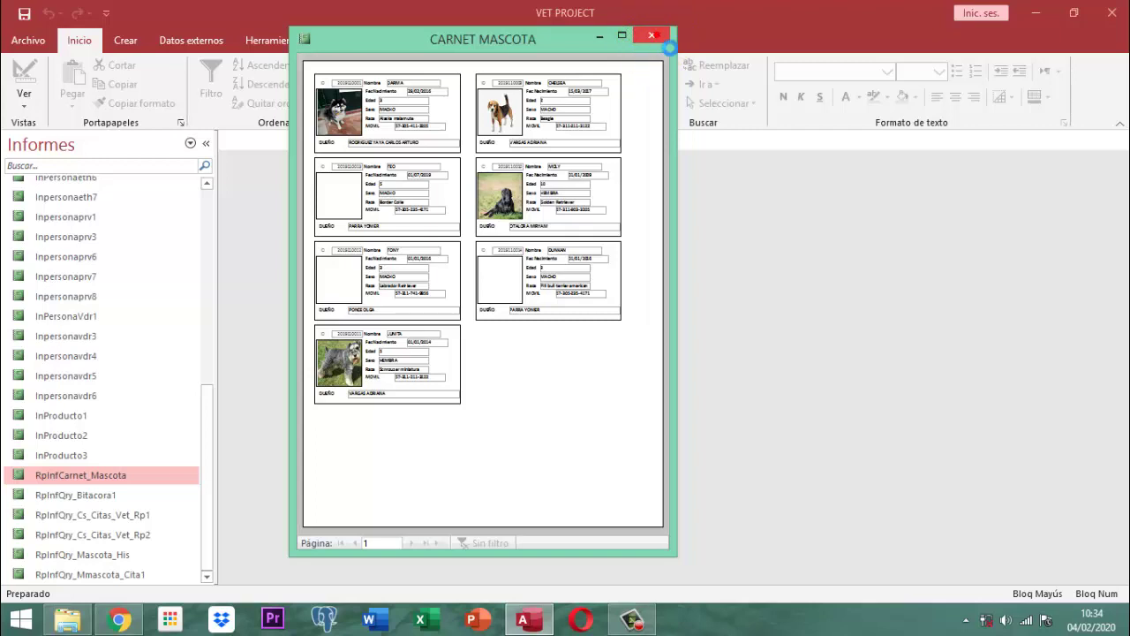
left_click(653, 37)
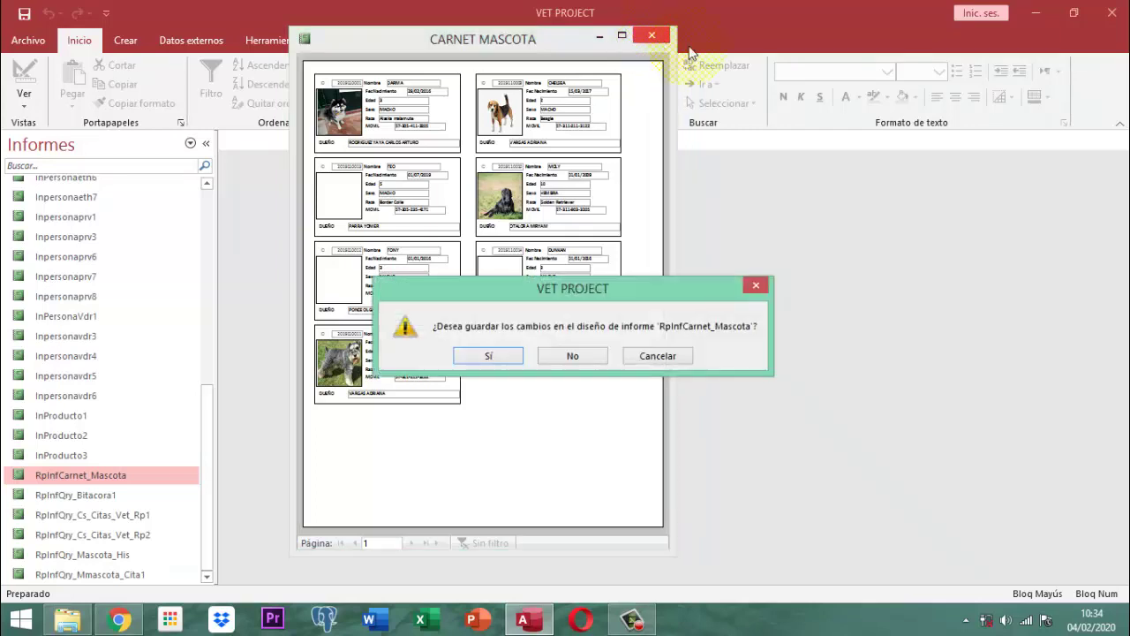
left_click(499, 365)
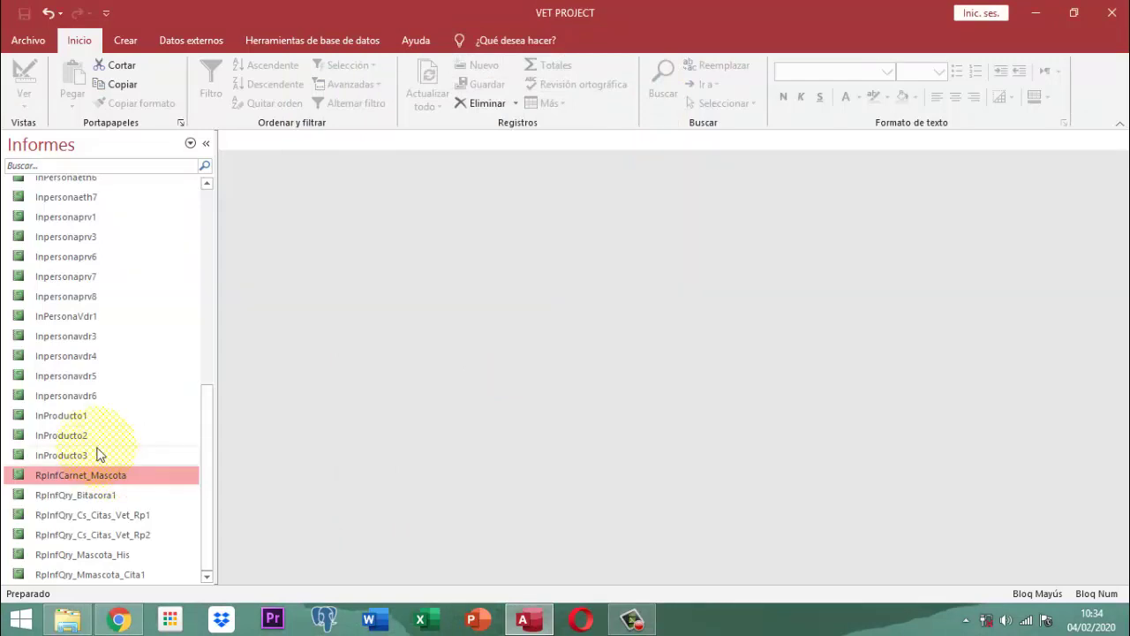
Reopen RpInfCarnet_Mascota, review its cards in report view and print preview, and close it
double_click(93, 478)
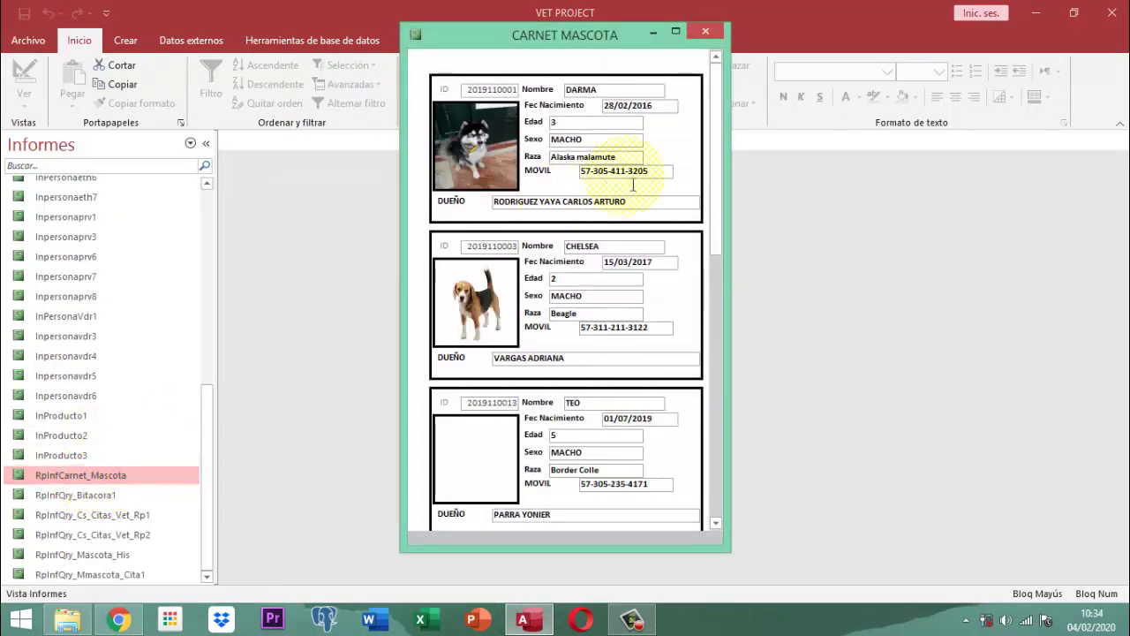
left_click_drag(717, 213, 733, 254)
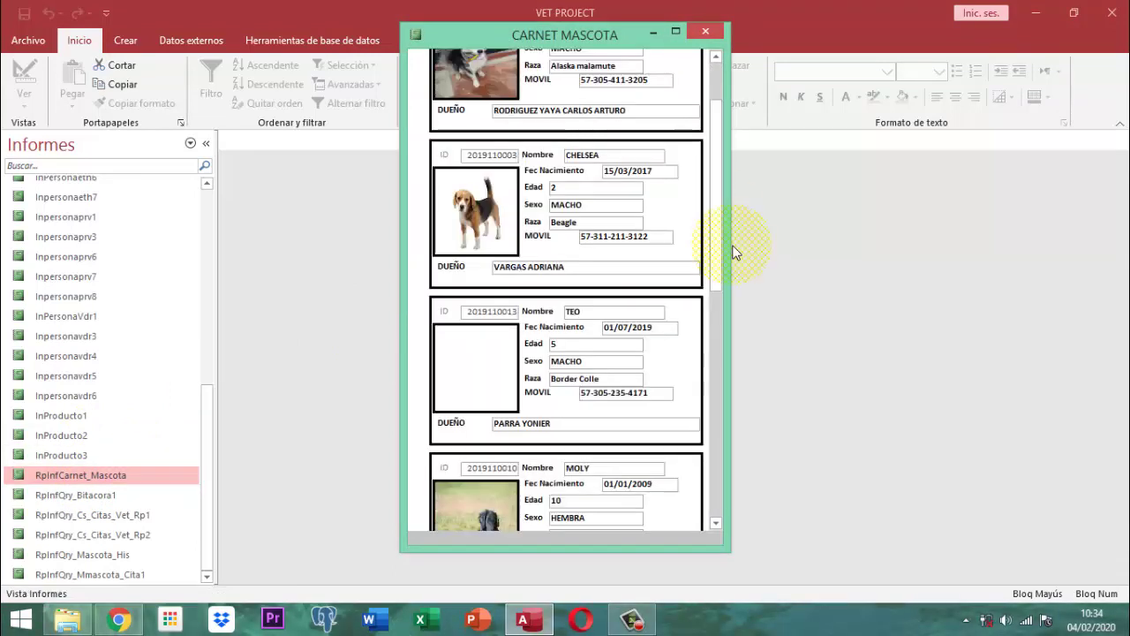
right_click(552, 37)
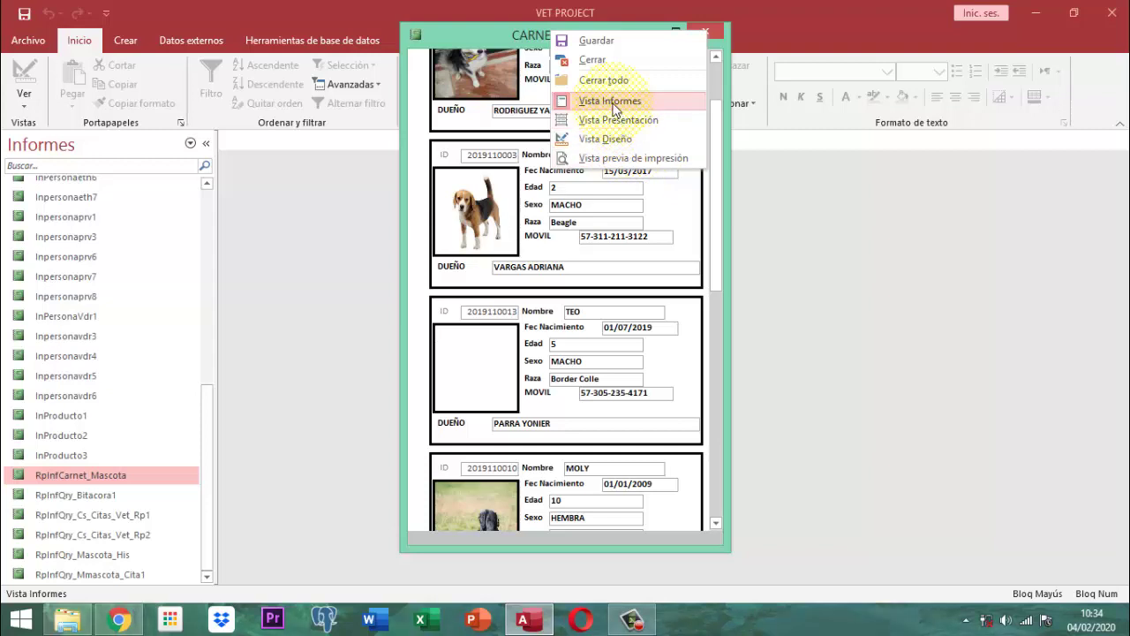
left_click(641, 157)
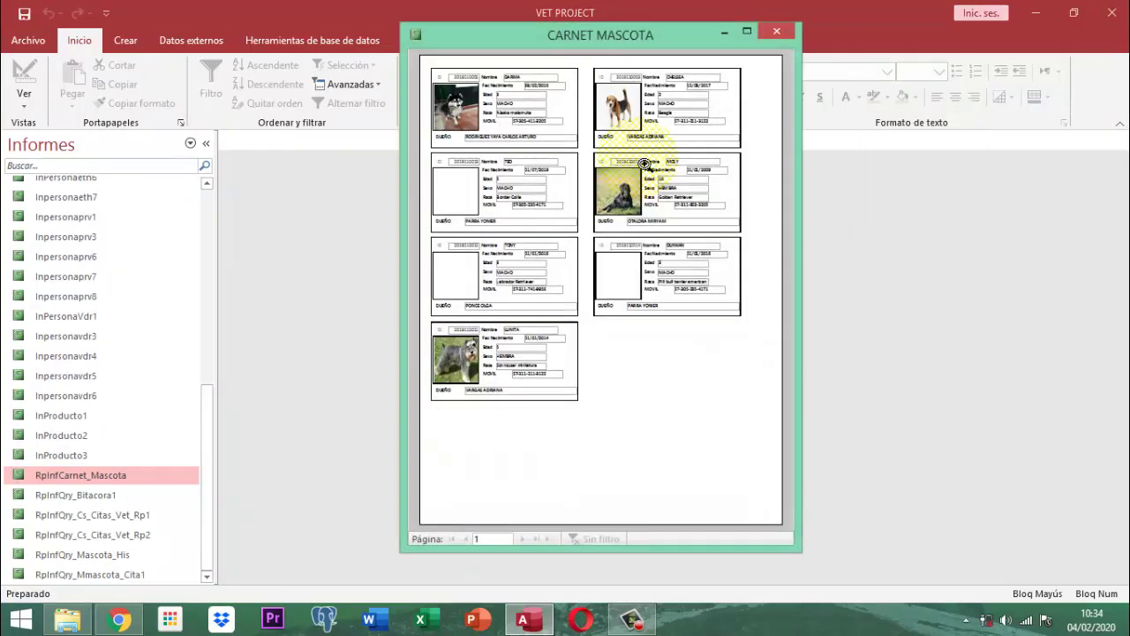
right_click(630, 33)
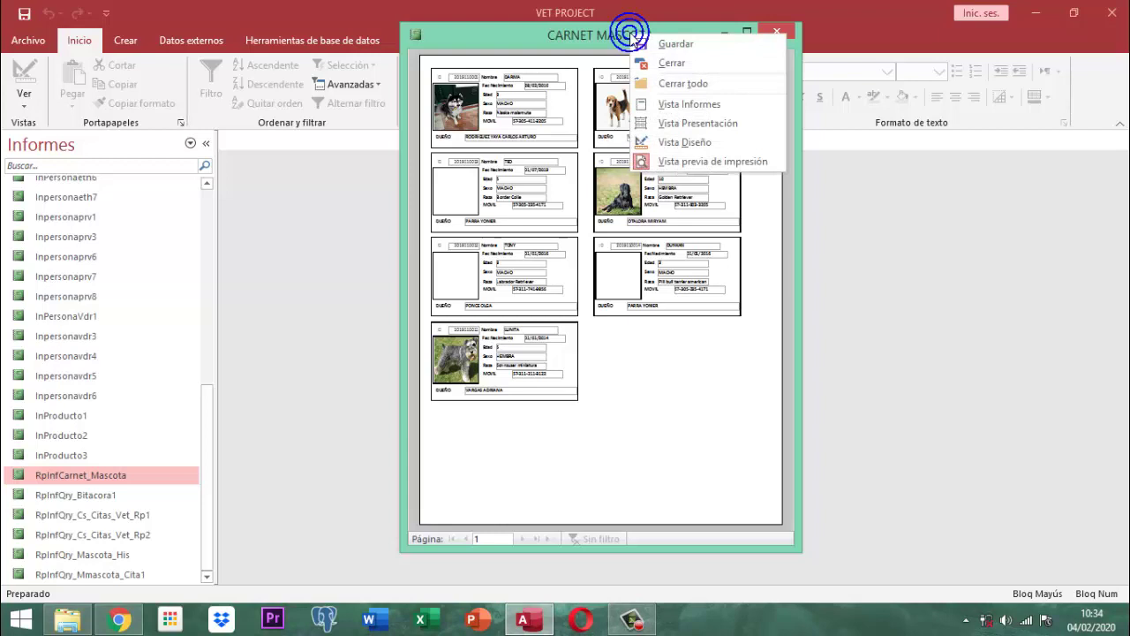
left_click(672, 64)
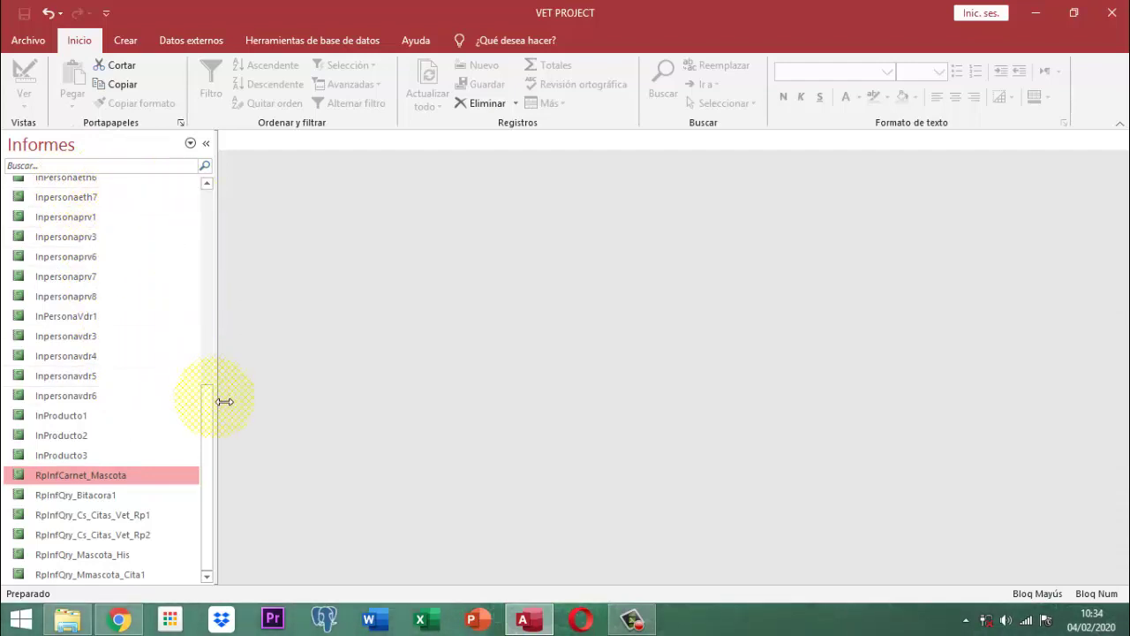
Filter the navigation pane by "mENU" and widen the listing to all Access objects
left_click_drag(210, 400, 189, 179)
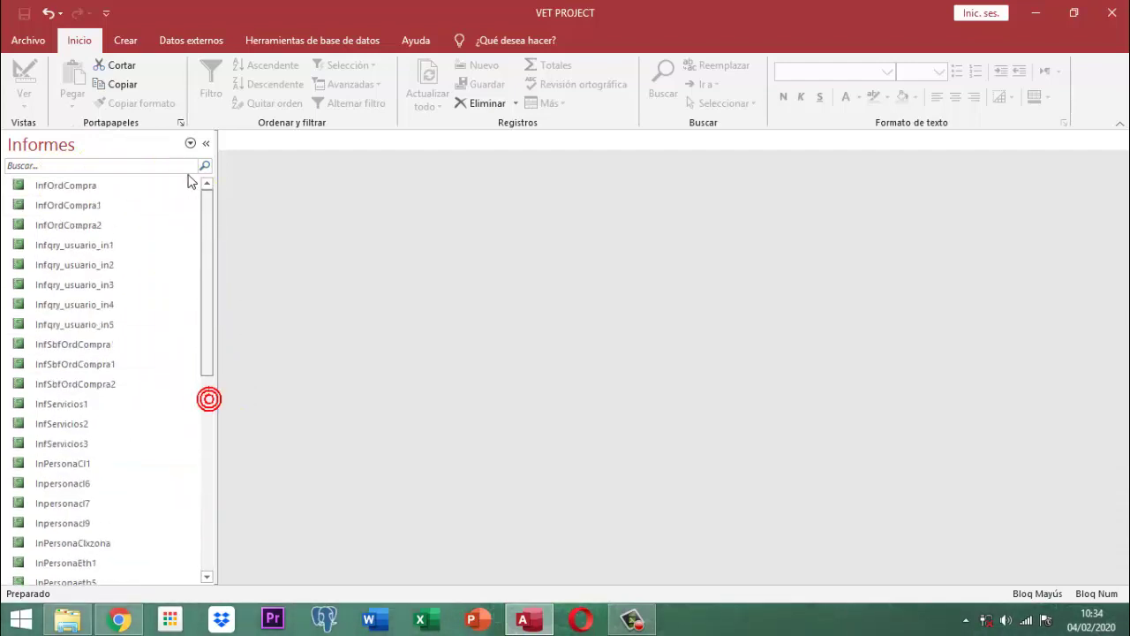
left_click(84, 165)
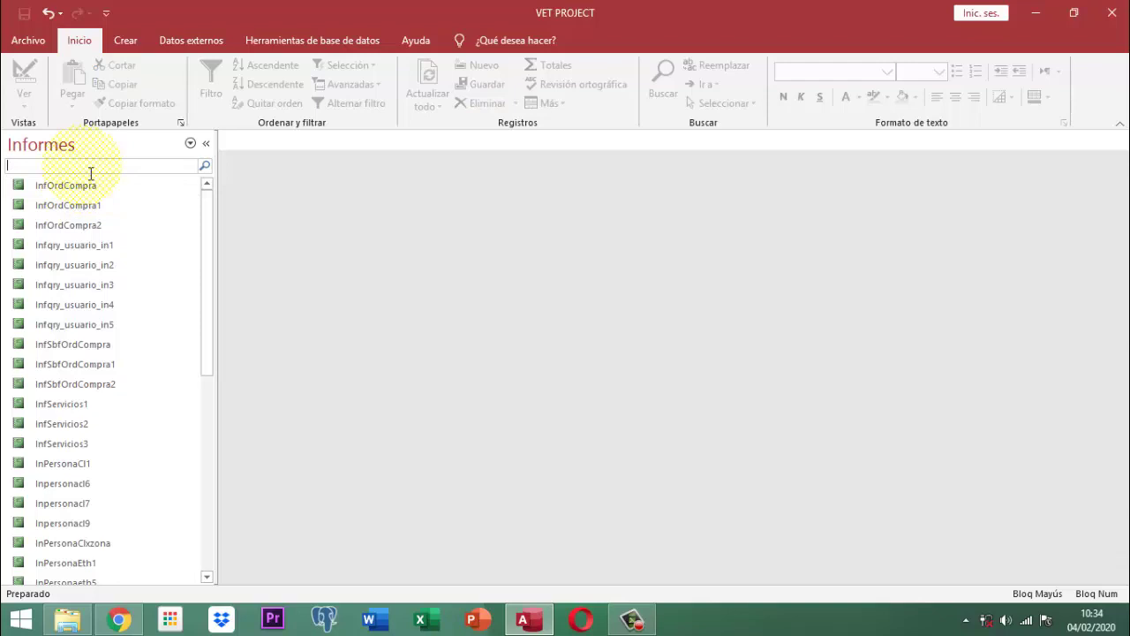
type("m")
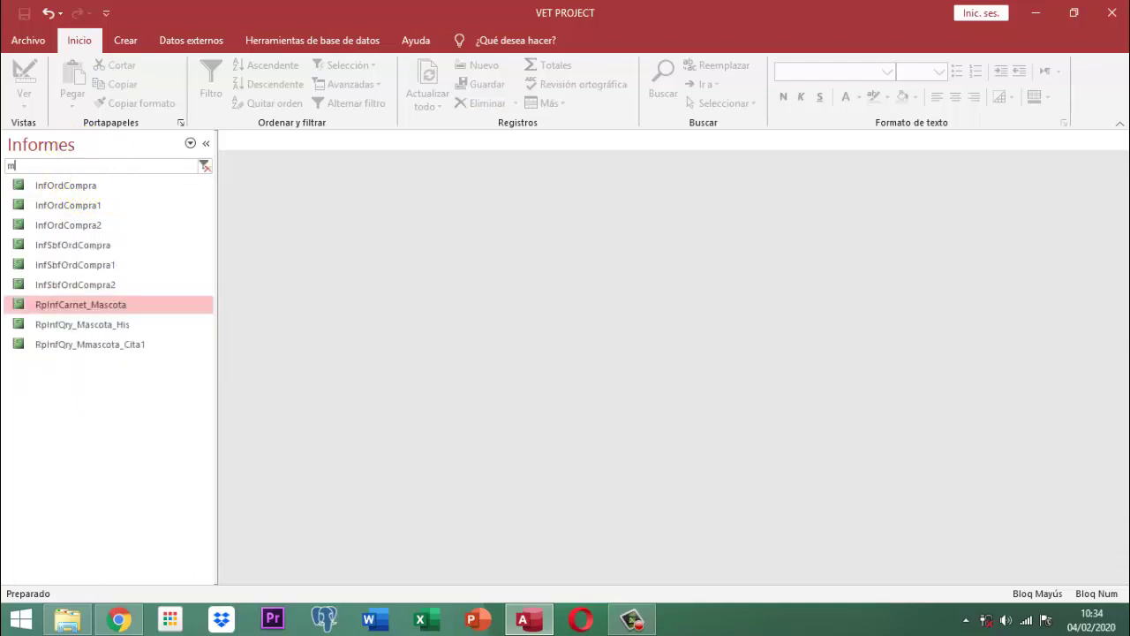
type("ENU")
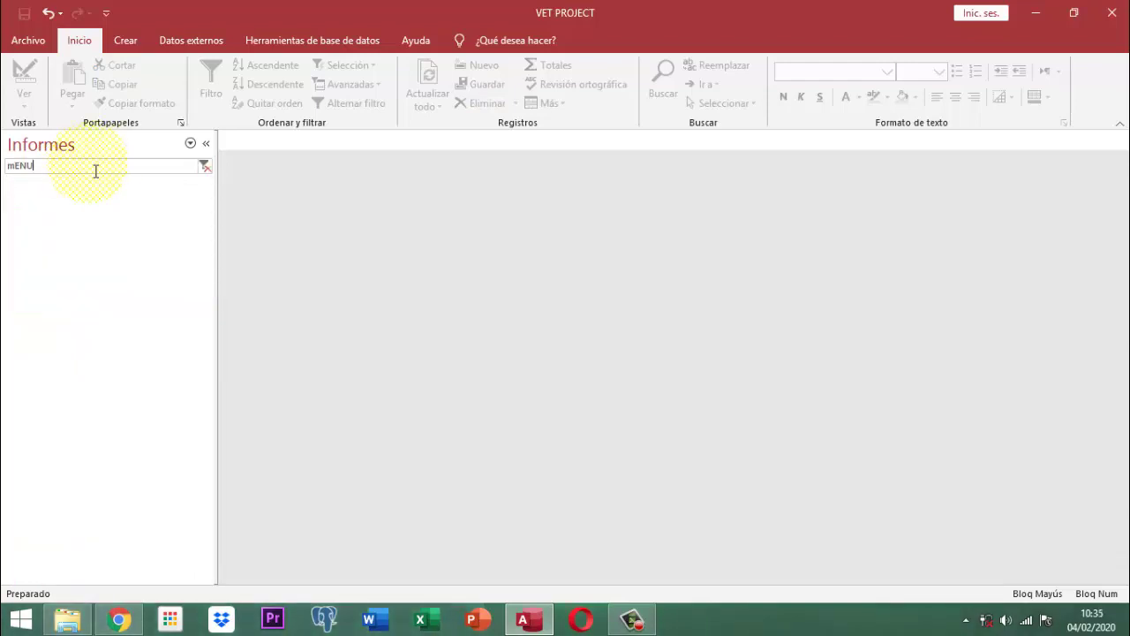
left_click(39, 144)
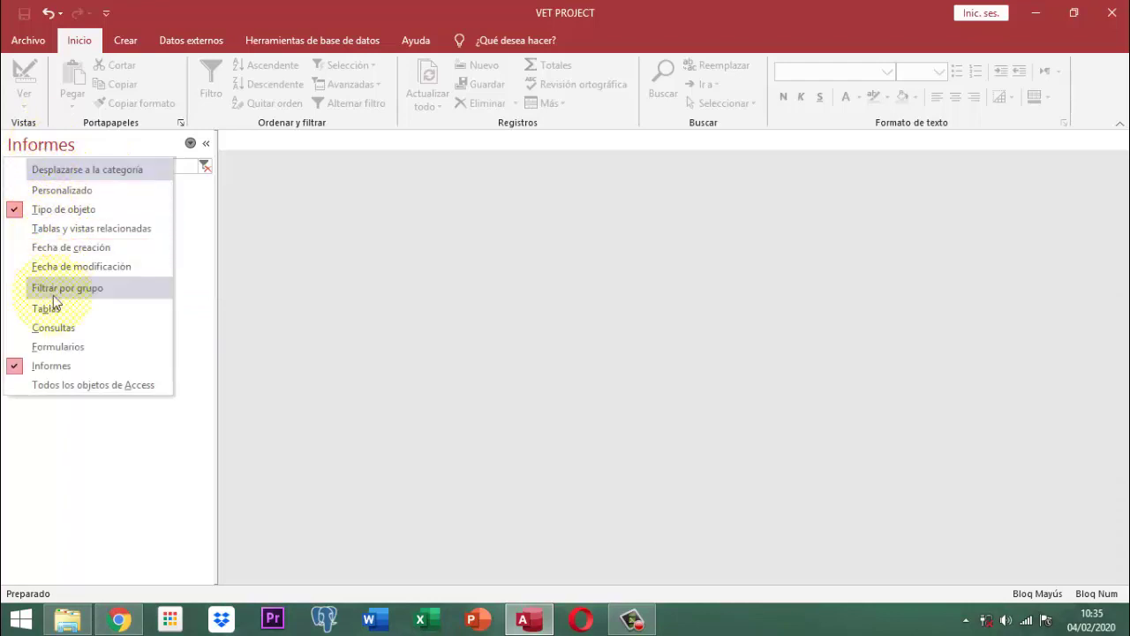
left_click(55, 384)
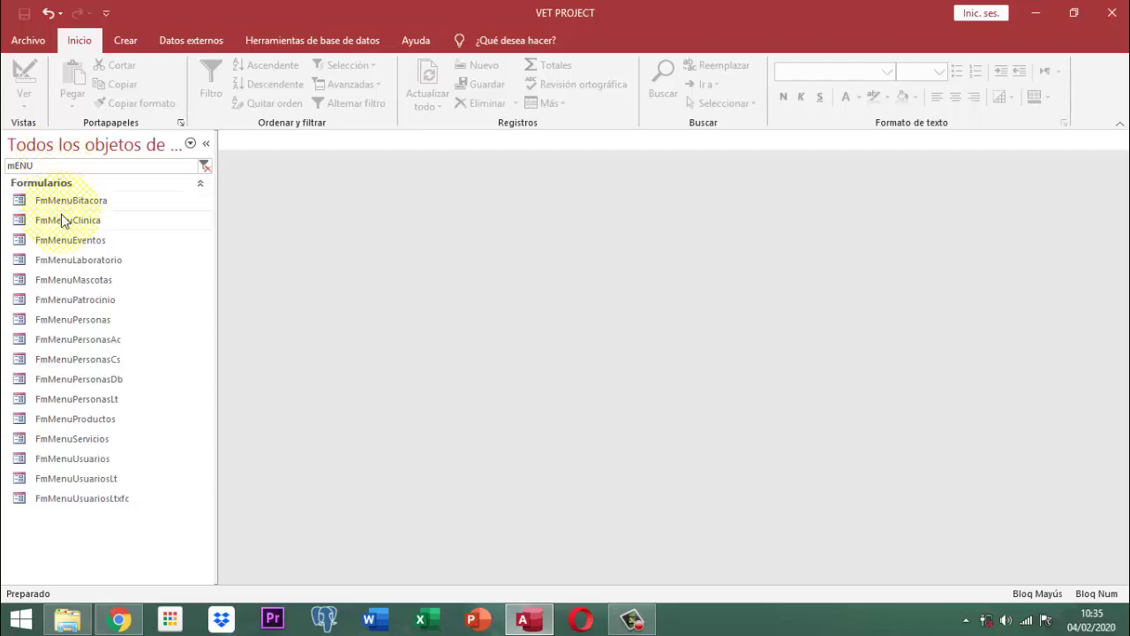
Open the FmMenuMascotas form in design view
left_click(96, 283)
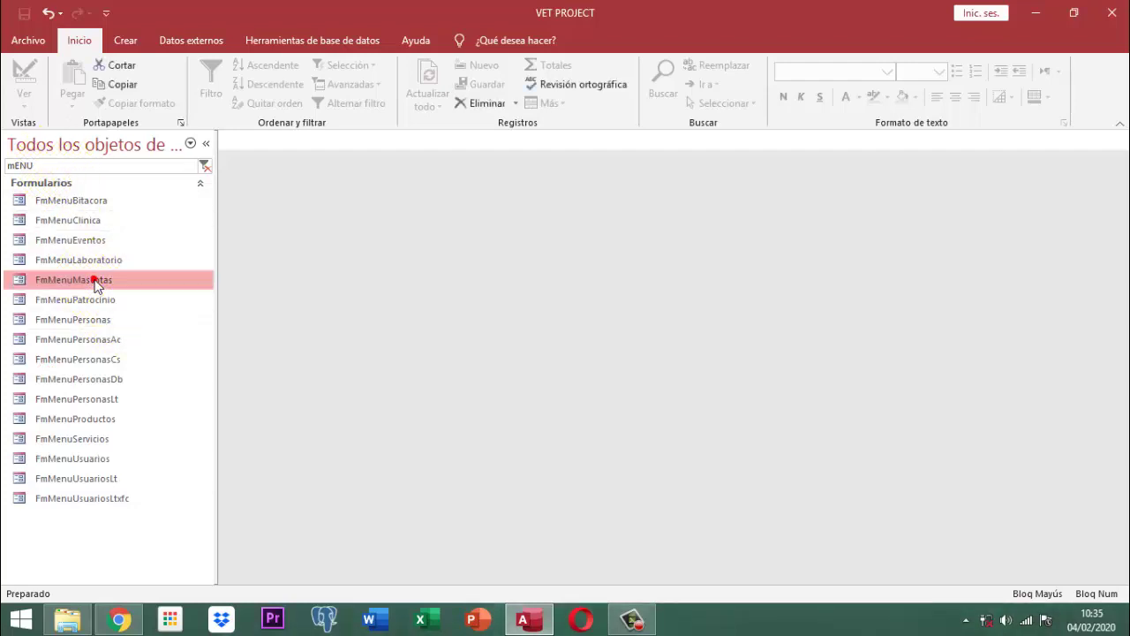
right_click(96, 280)
left_click(149, 331)
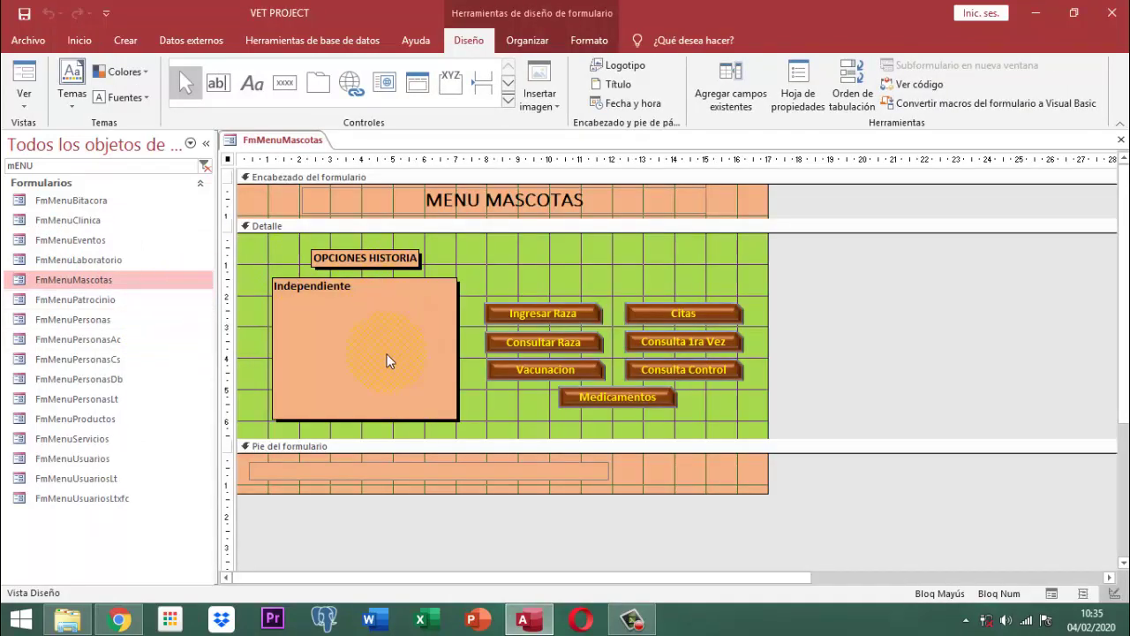
Examine the row source of the LstMascota list box in its properties and open its on-click event procedure
left_click(388, 358)
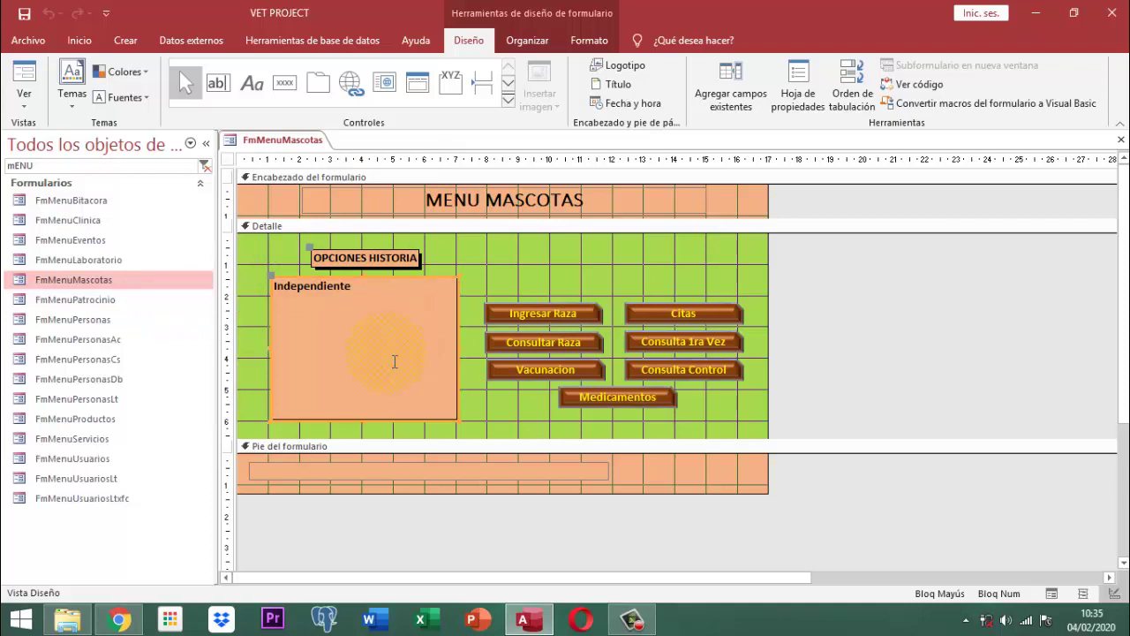
left_click(798, 93)
left_click(880, 228)
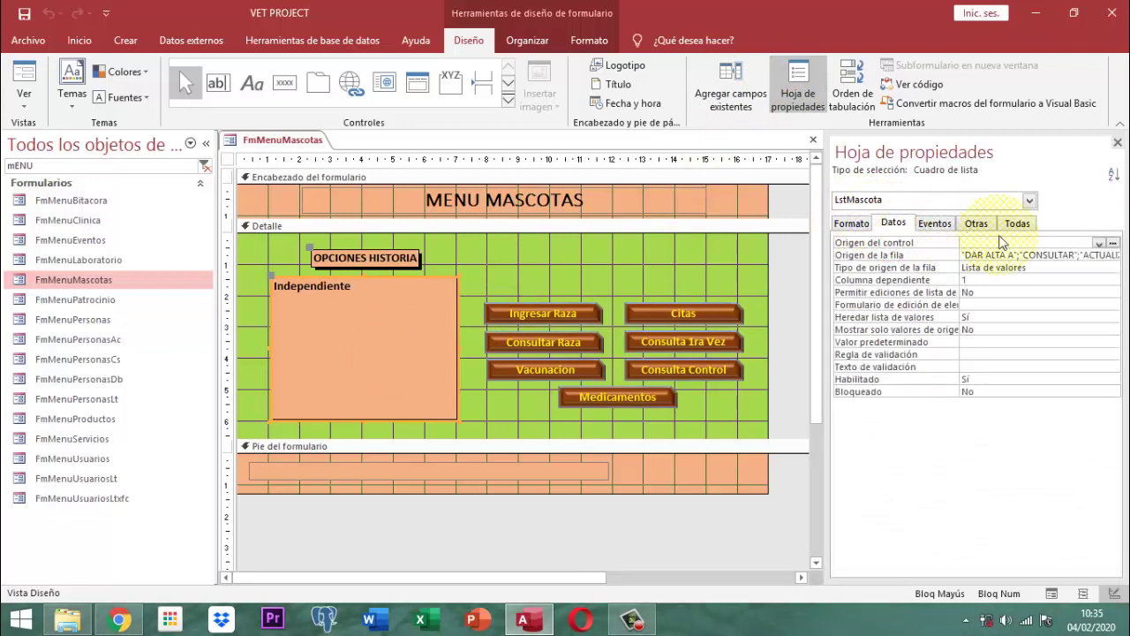
left_click(1051, 257)
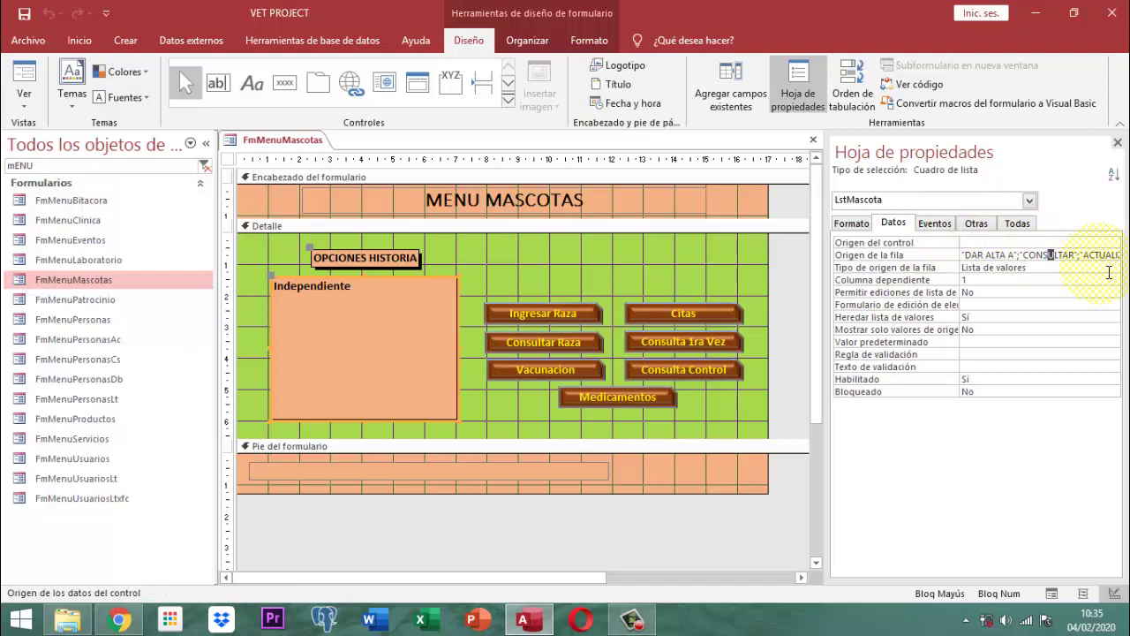
key("End")
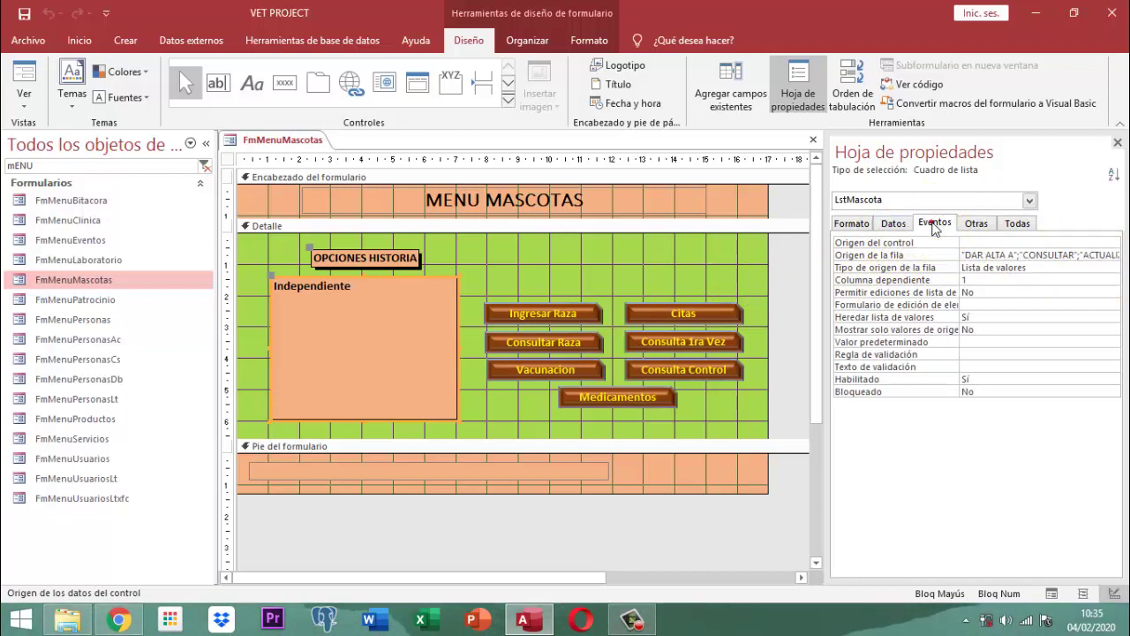
left_click(934, 227)
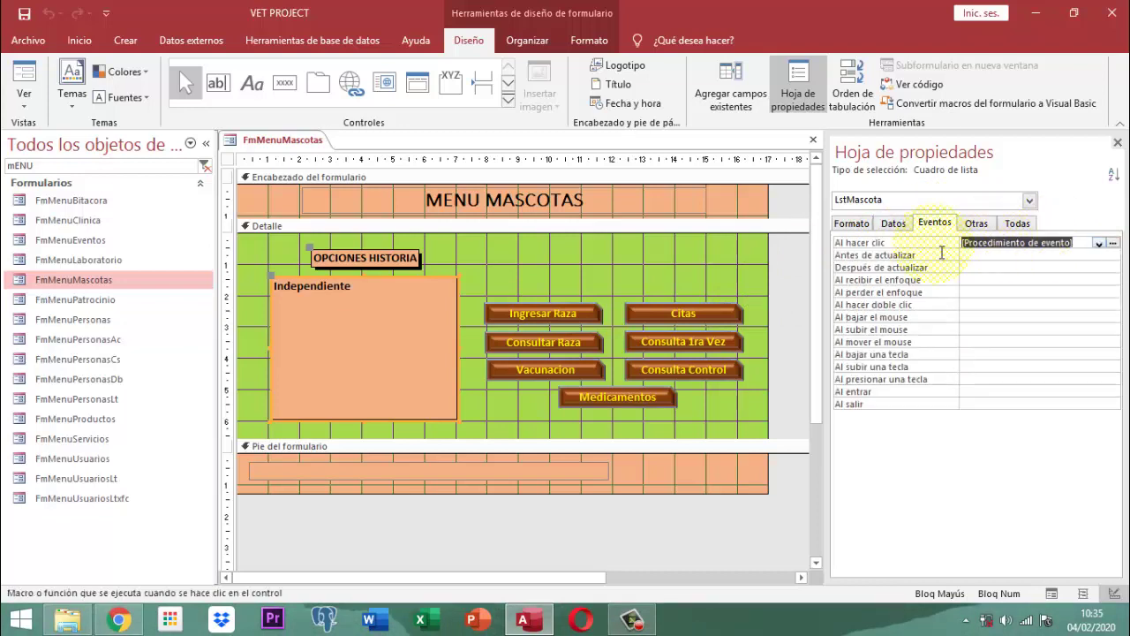
left_click(1112, 244)
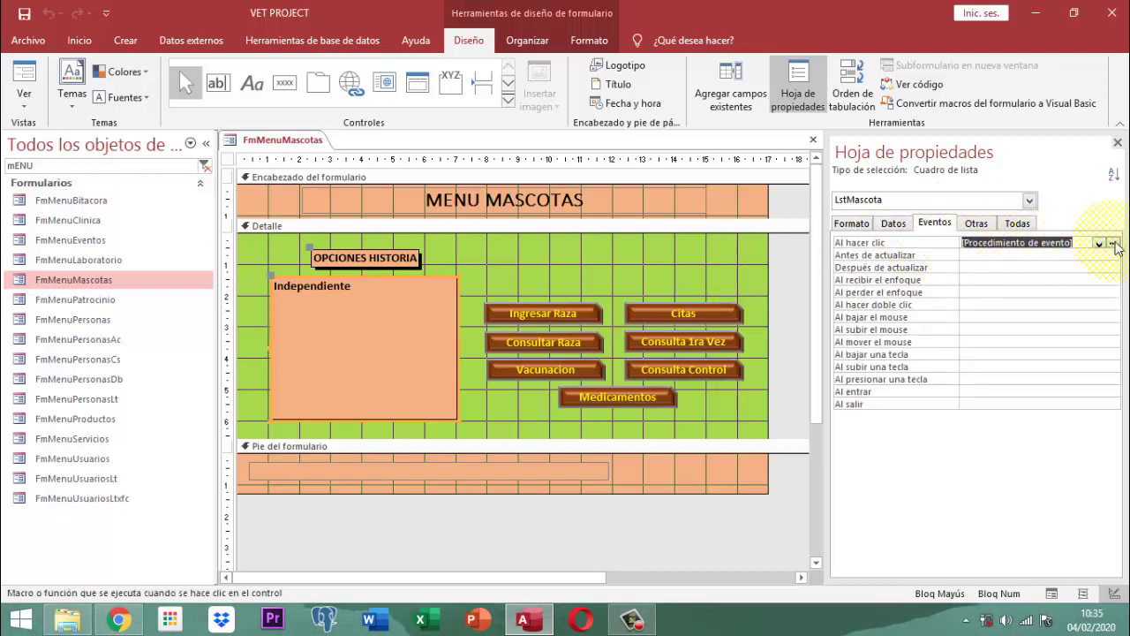